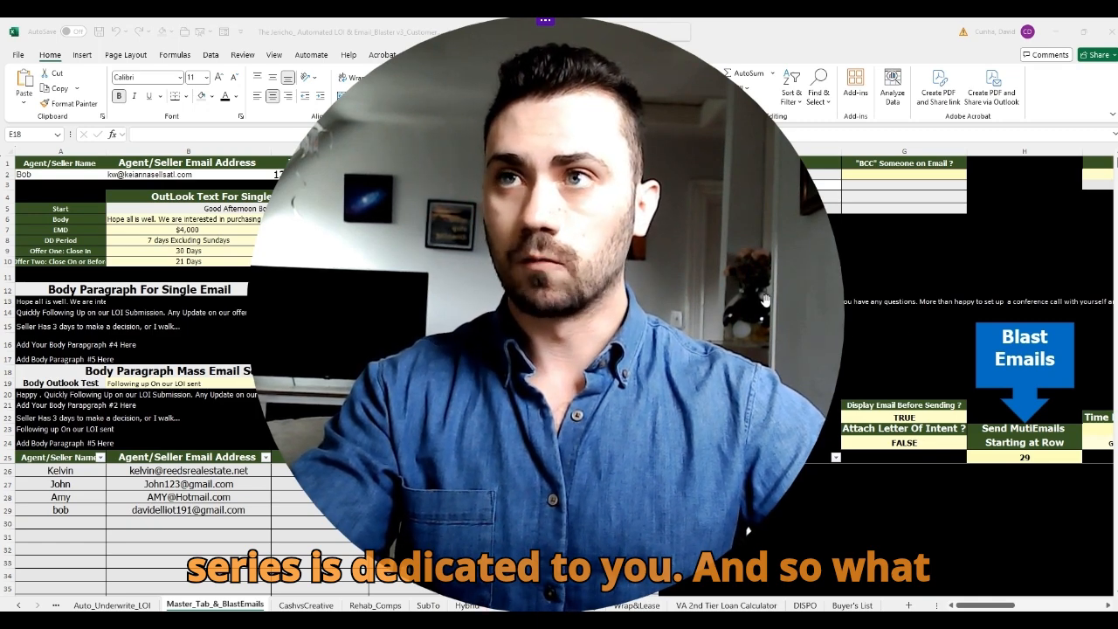
Step: Point out the single-email Outlook text section and its row 2 recipient details
scroll(879, 215, "down", 3)
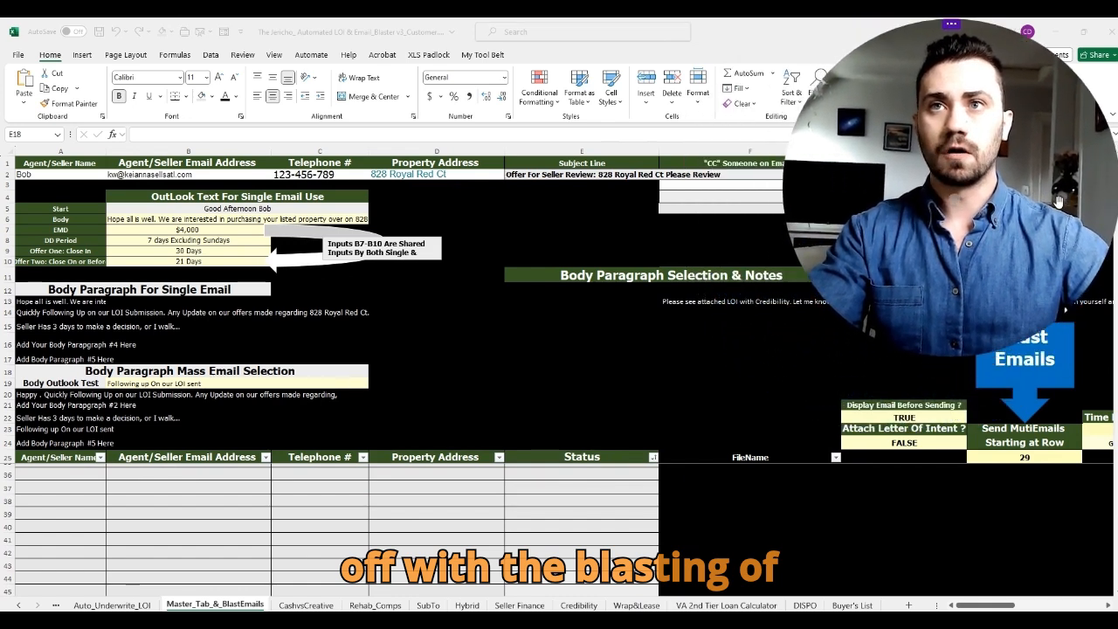
scroll(320, 524, "up", 3)
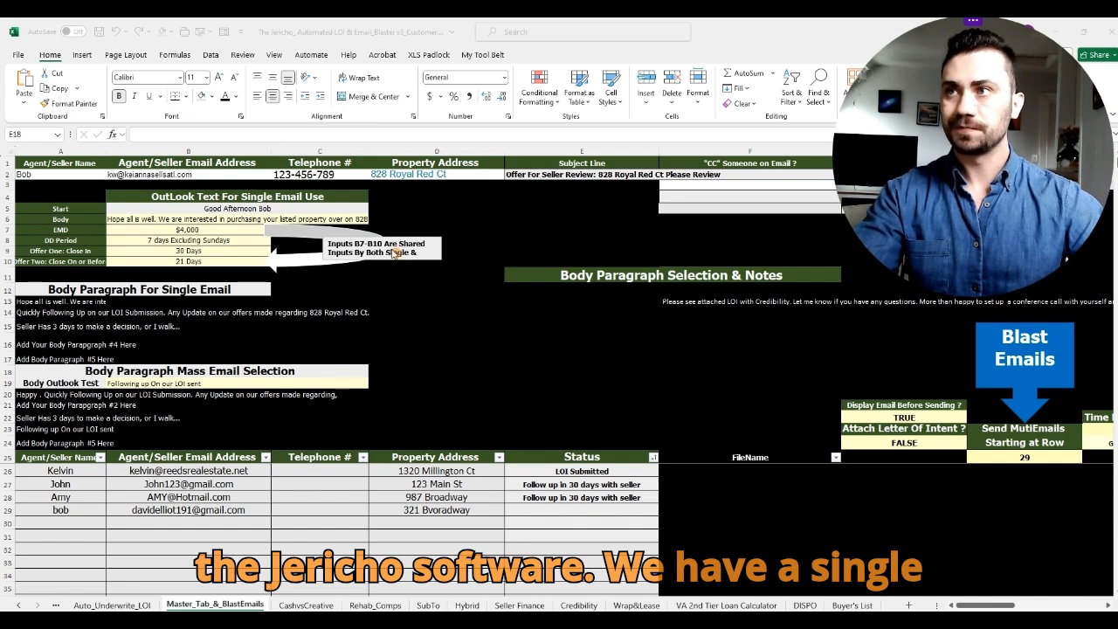
left_click(325, 197)
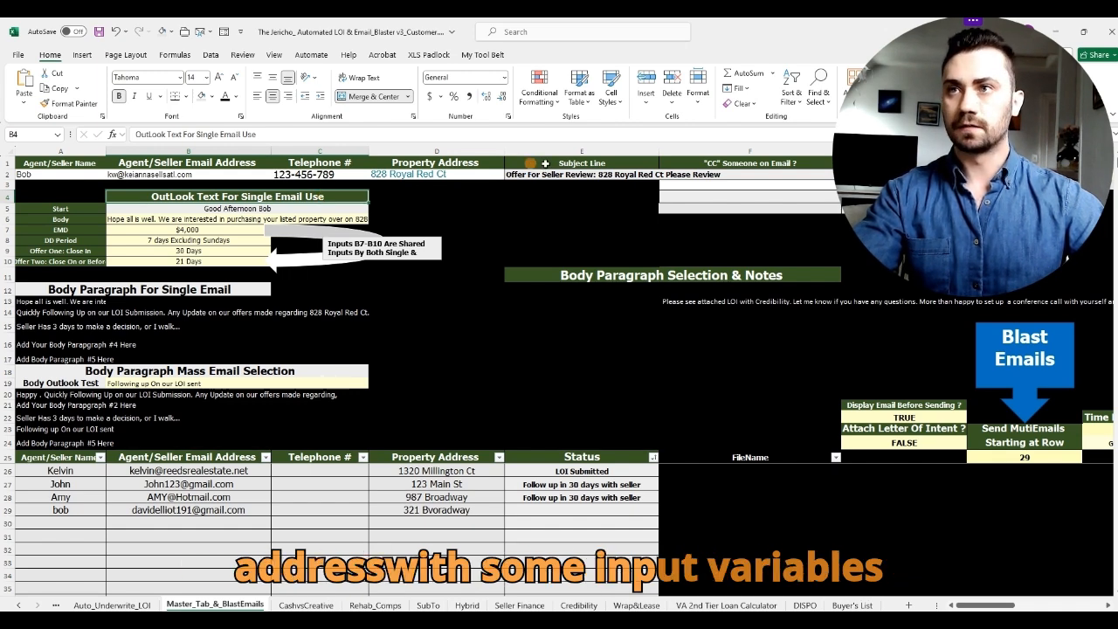
left_click_drag(565, 174, 56, 173)
left_click(495, 328)
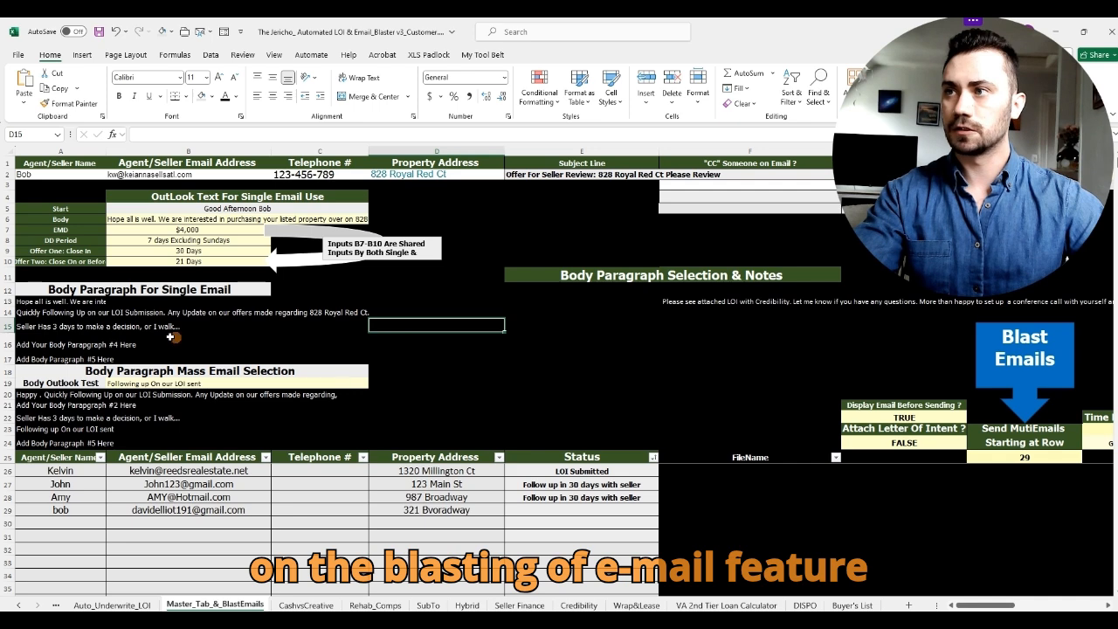
Step: Highlight the mass-email body in rows 19–24, then the single-email inputs in rows 2–10
left_click(9, 382)
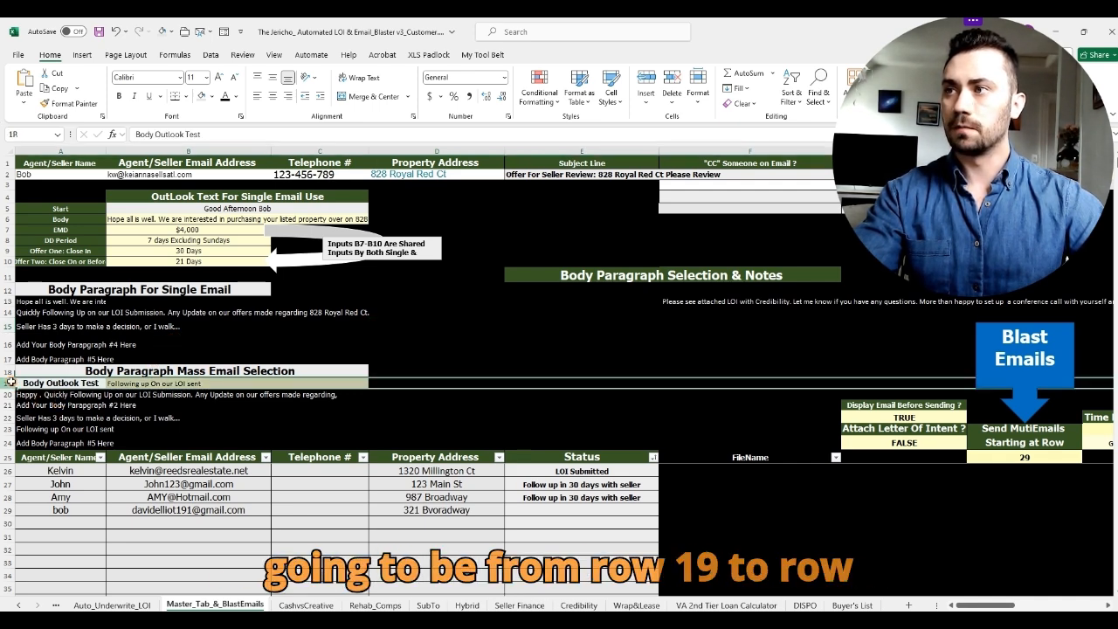
left_click_drag(10, 382, 9, 445)
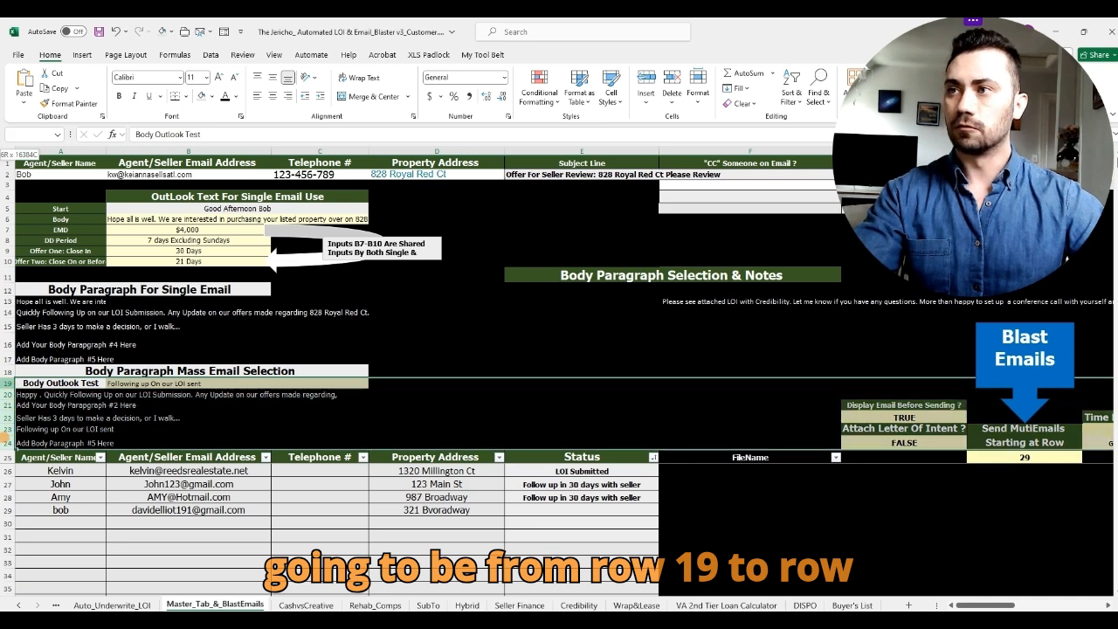
left_click(56, 383)
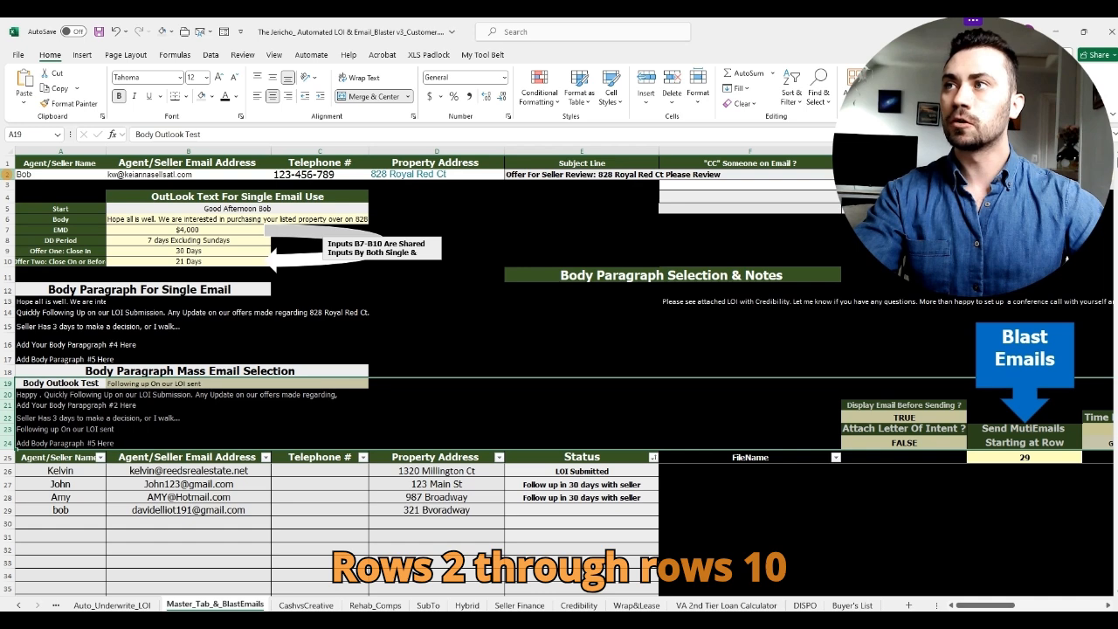
left_click(6, 174)
left_click_drag(6, 174, 6, 262)
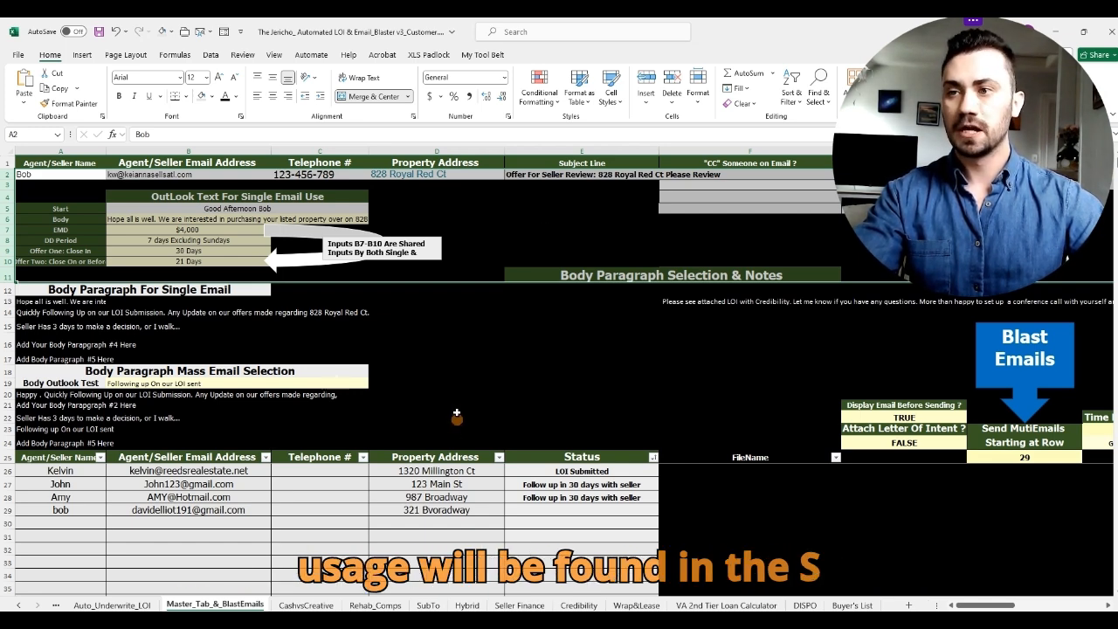
Step: Look through the SubTo, Hybrid and Seller Finance LOI sheets, then generate the SubTo email
left_click(428, 606)
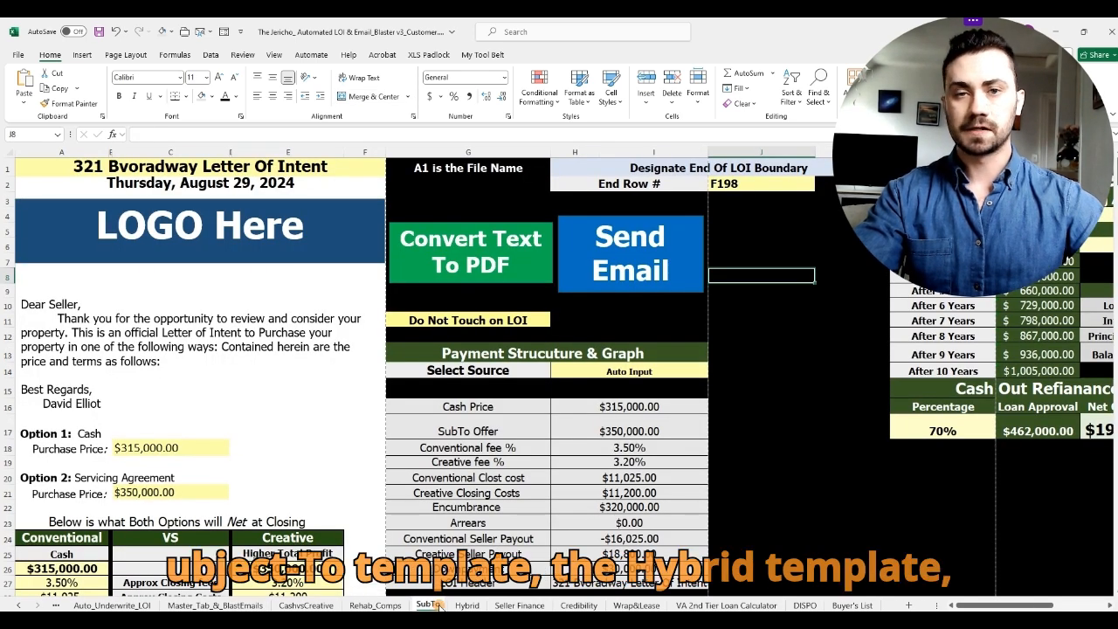
left_click(467, 606)
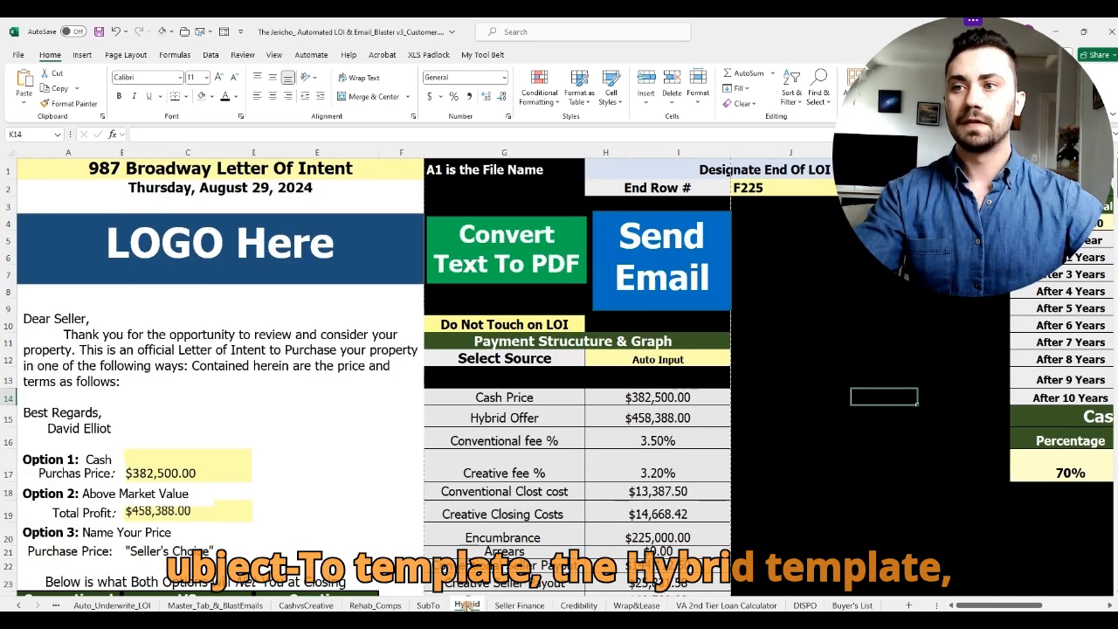
left_click(516, 605)
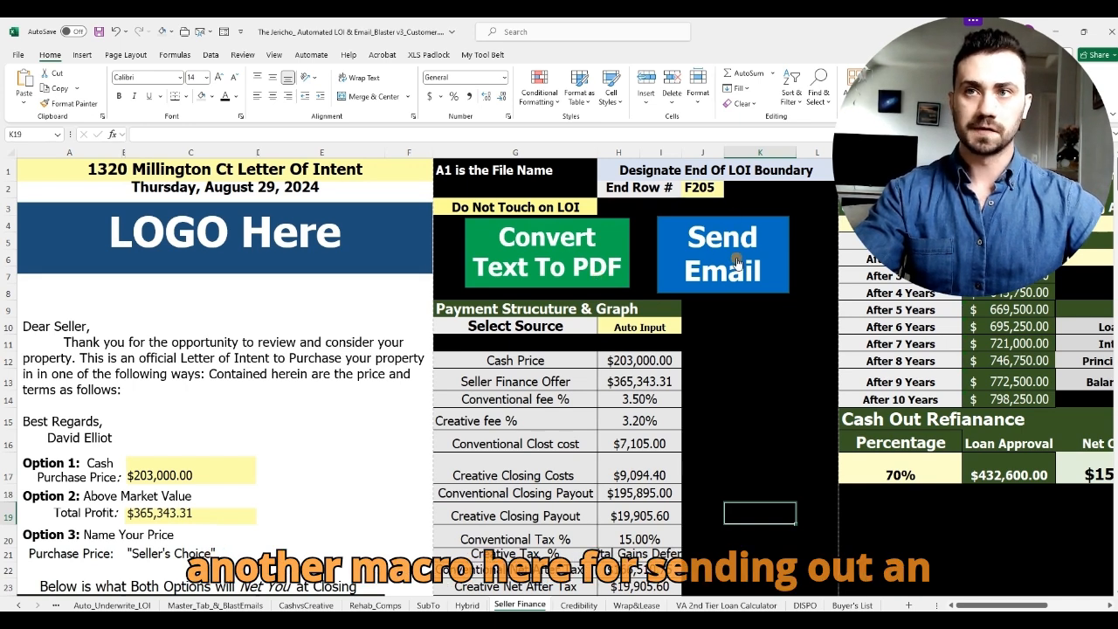
left_click(472, 606)
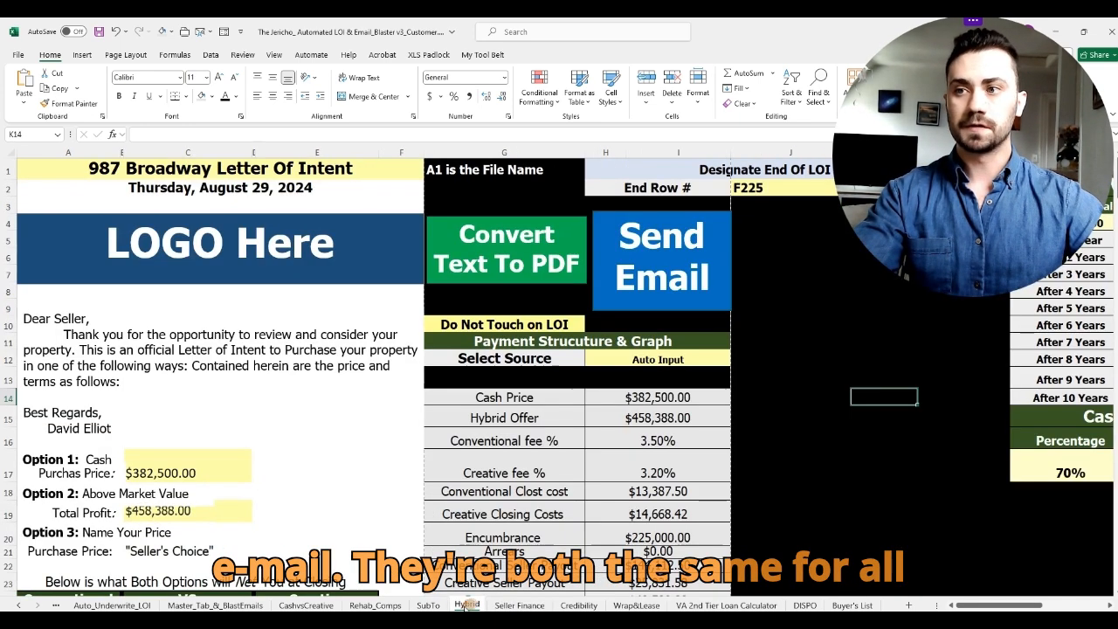
left_click(428, 606)
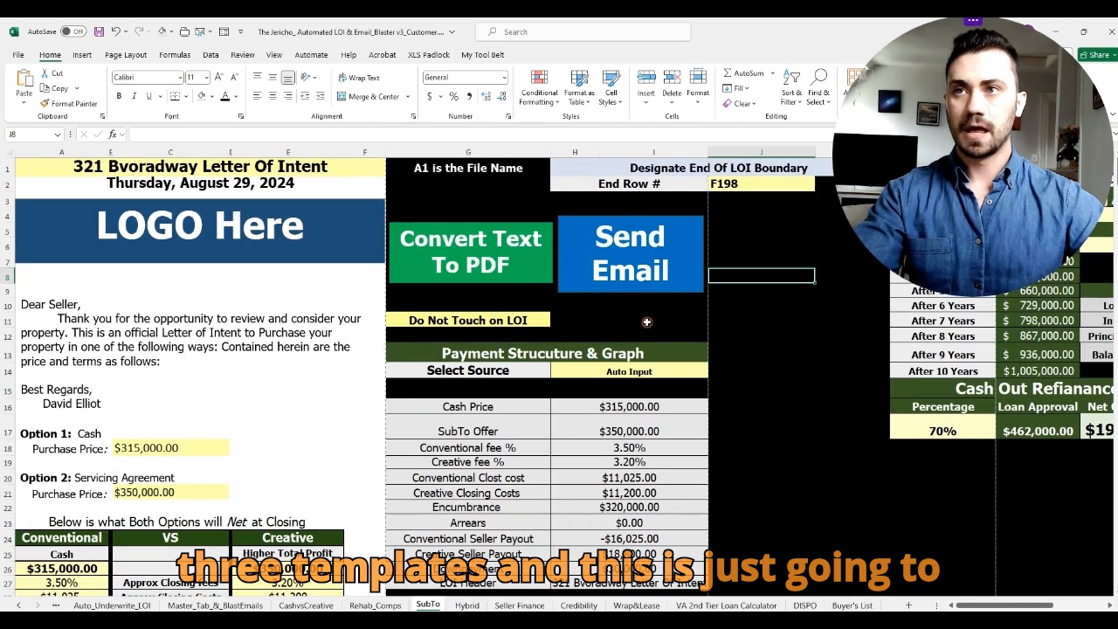
left_click(655, 261)
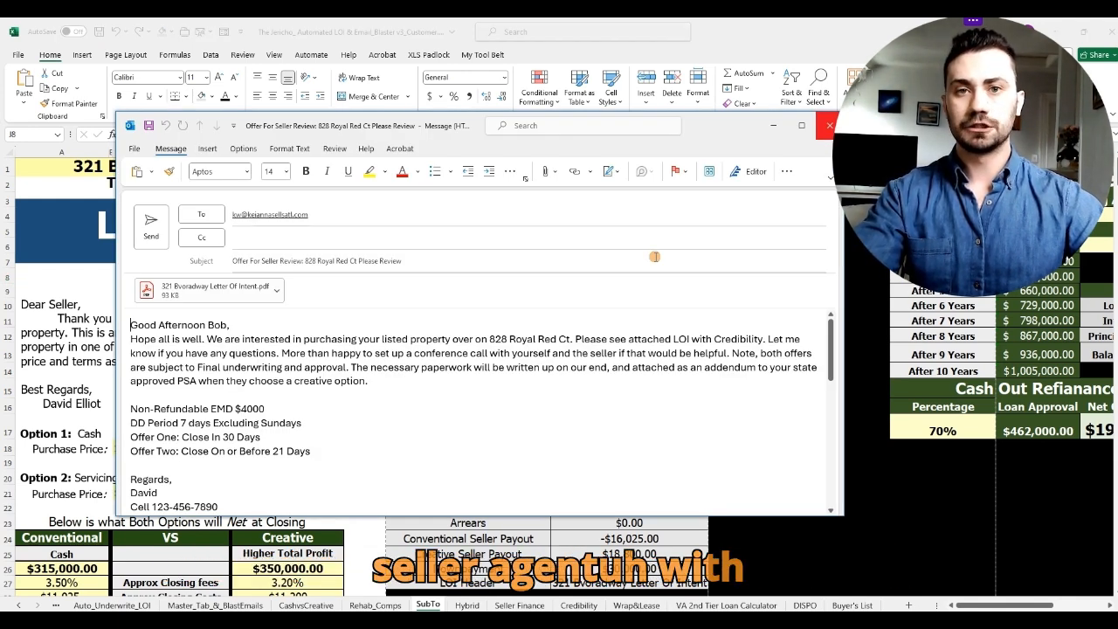
scroll(469, 432, "down", 2)
left_click_drag(286, 465, 91, 292)
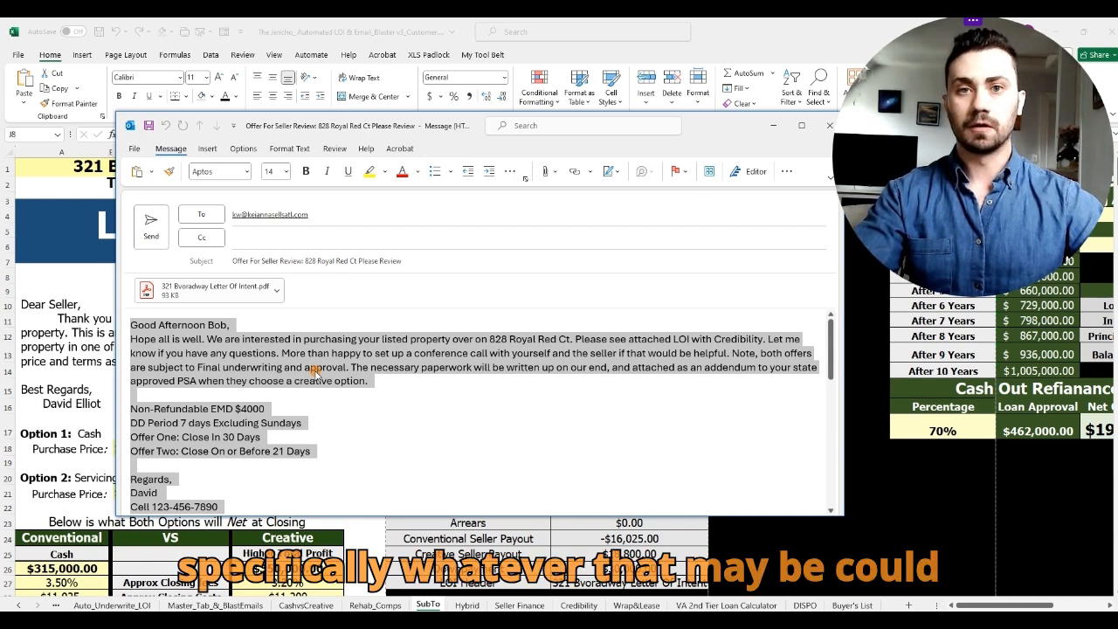
left_click(330, 410)
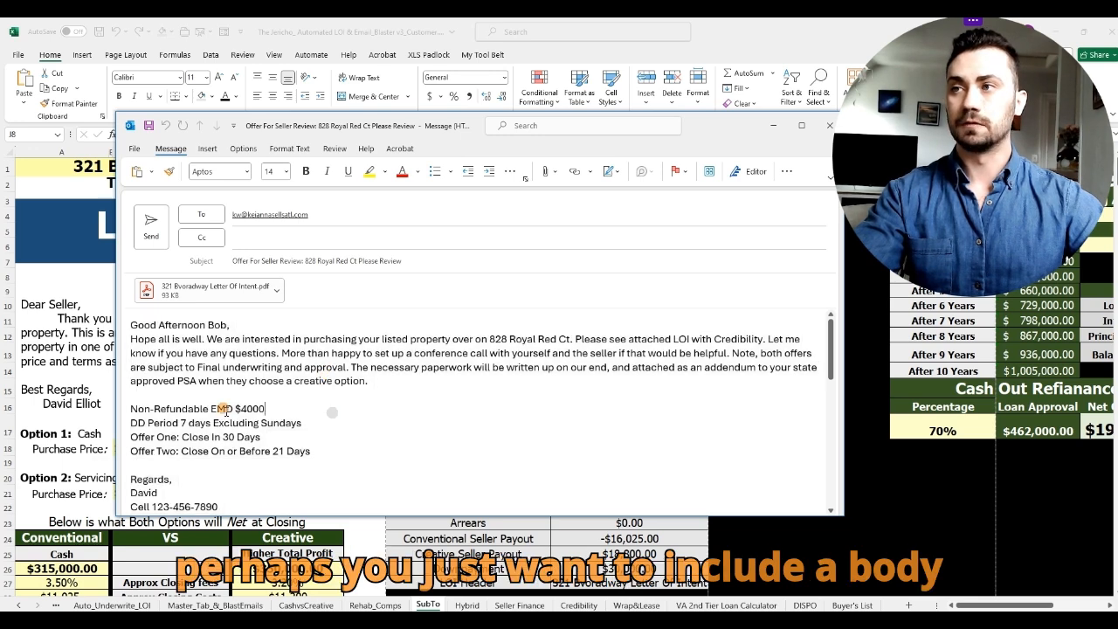
scroll(280, 481, "down", 1)
scroll(279, 480, "up", 1)
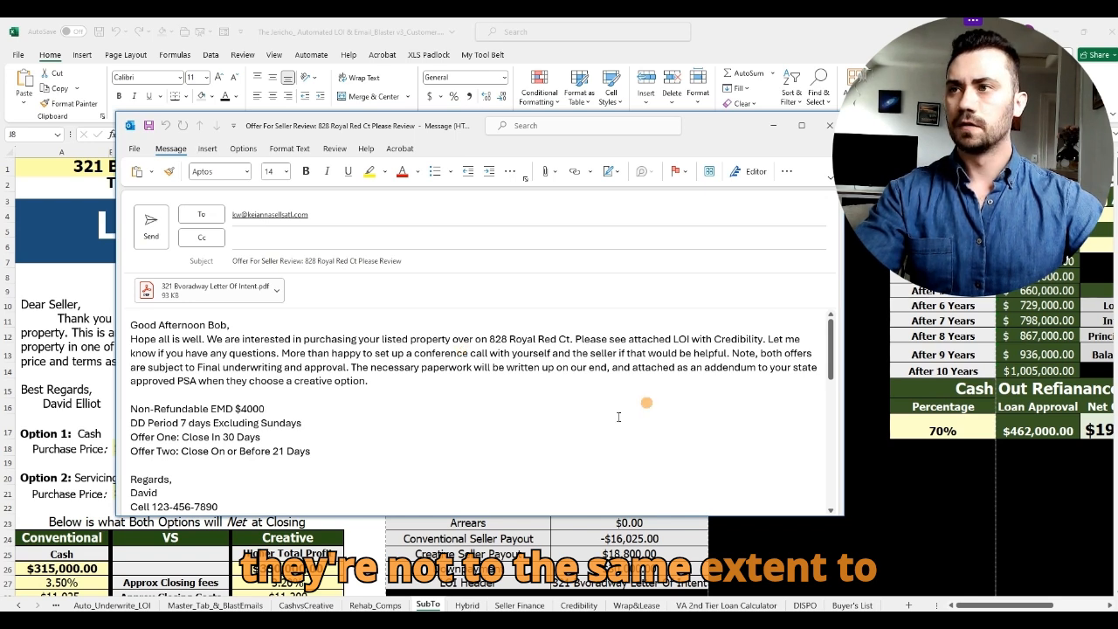
scroll(548, 476, "down", 2)
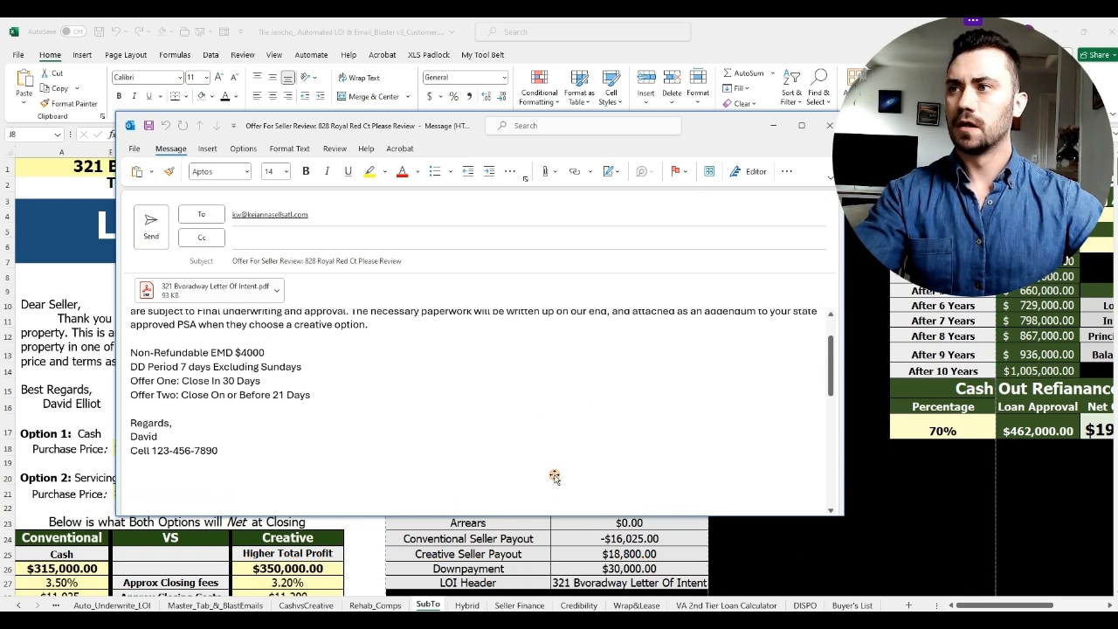
scroll(551, 476, "up", 1)
scroll(554, 475, "up", 1)
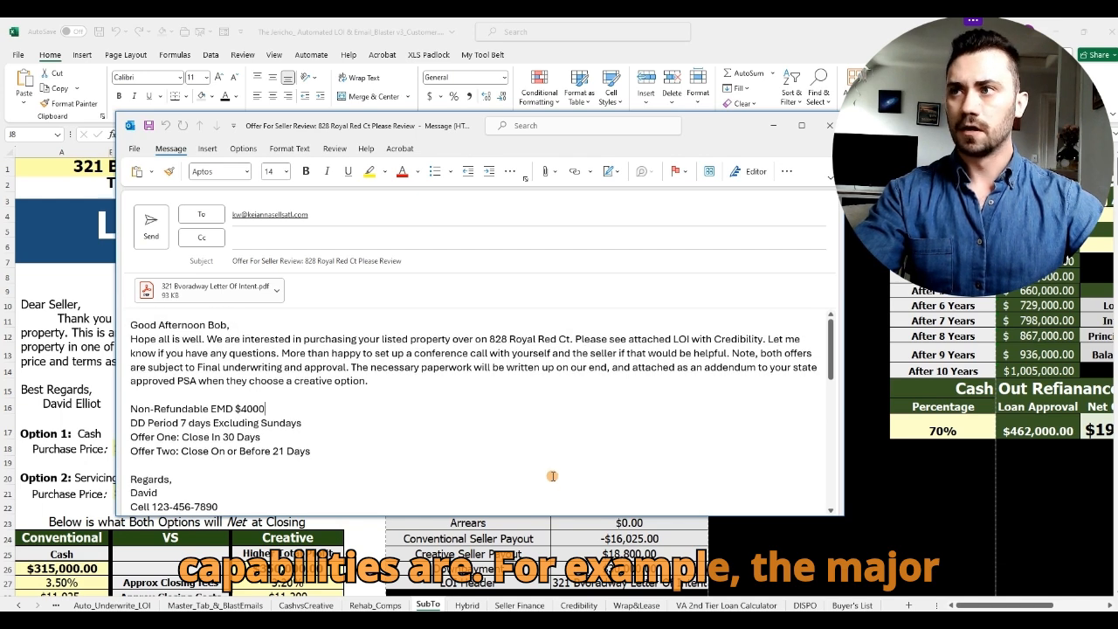
left_click(276, 289)
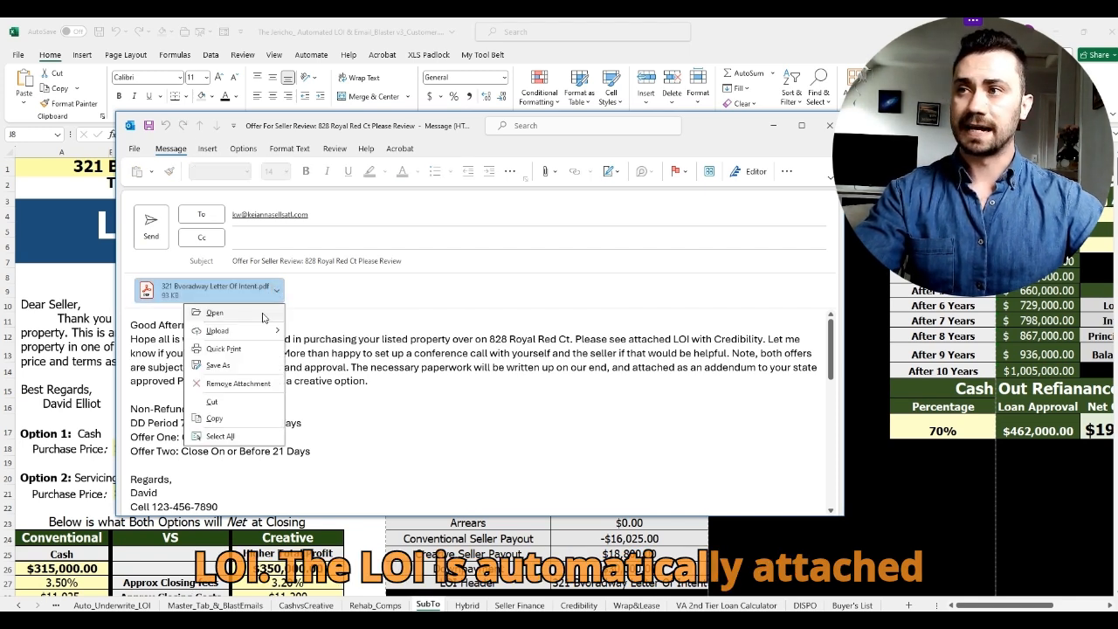
left_click(206, 319)
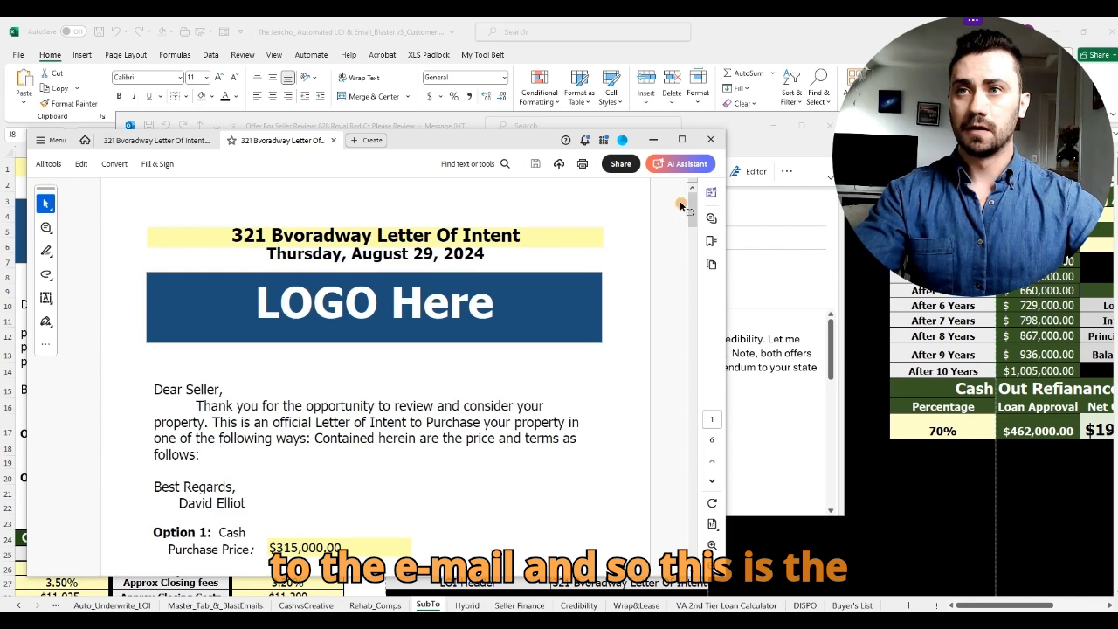
left_click_drag(692, 213, 669, 201)
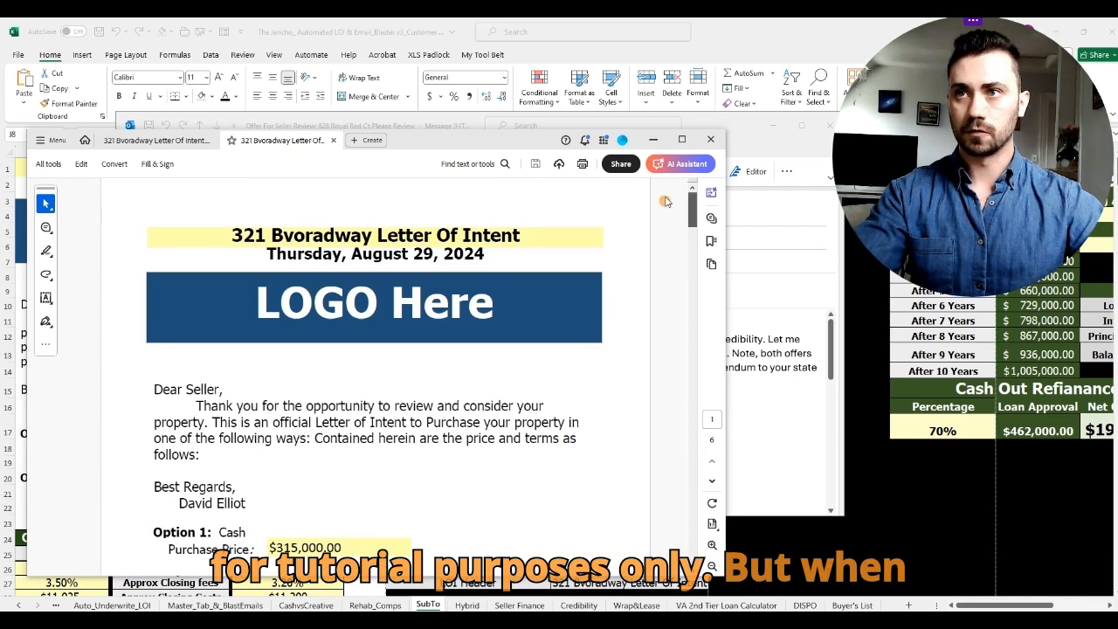
left_click(333, 140)
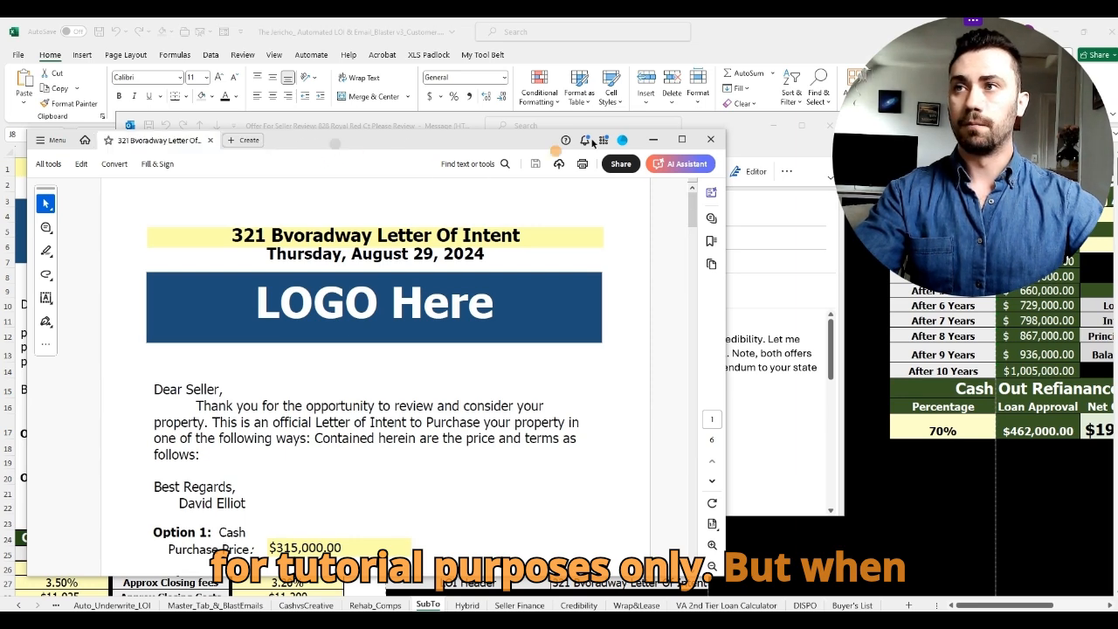
left_click(210, 140)
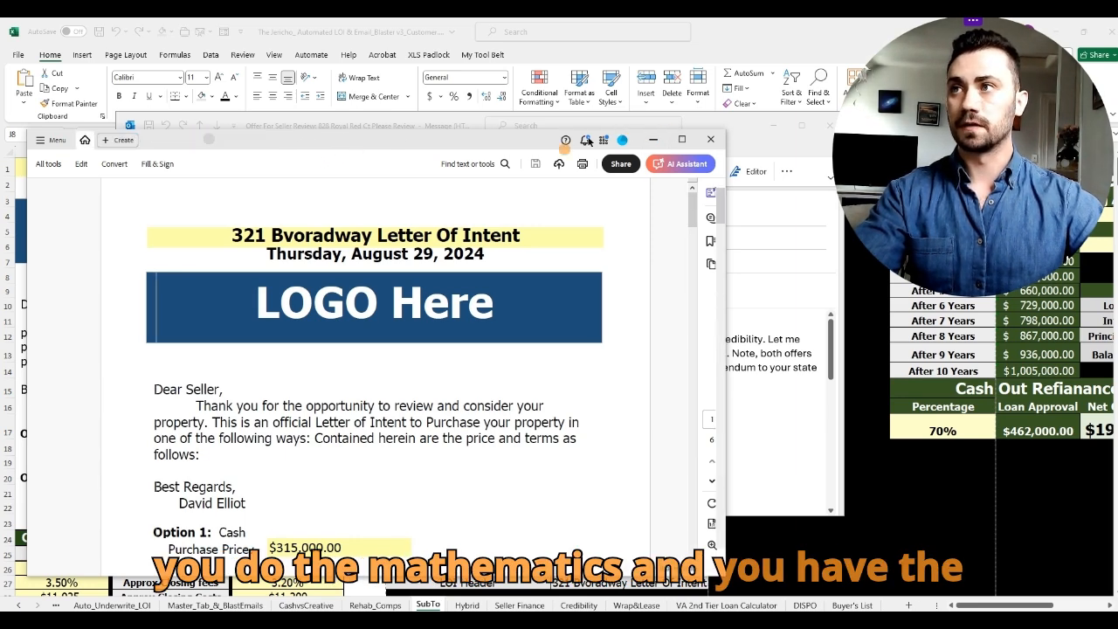
left_click(651, 142)
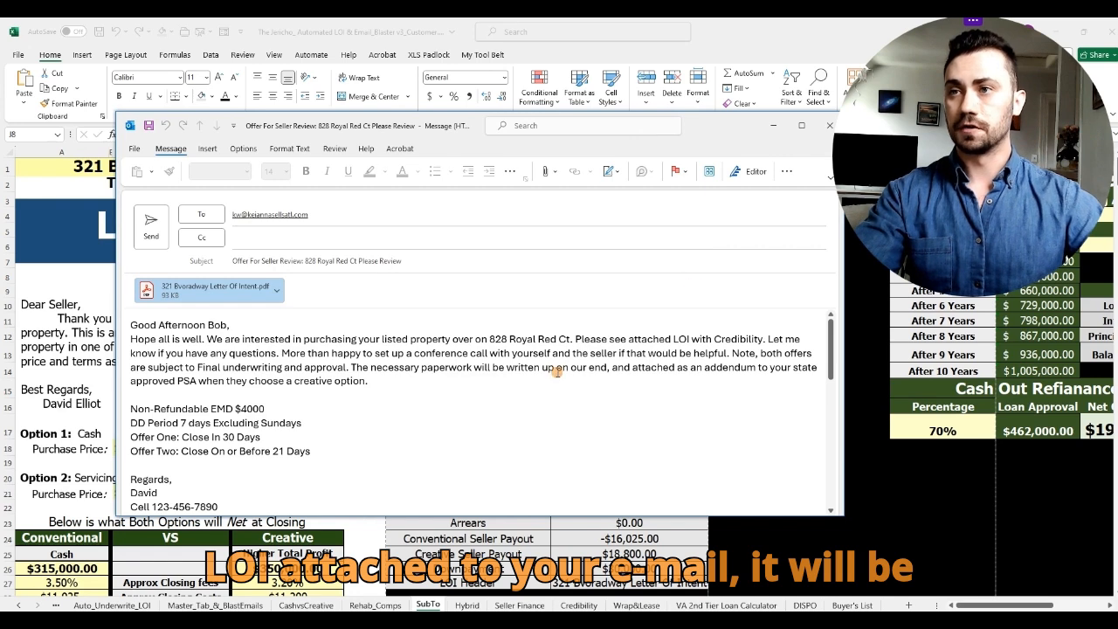
Step: Close the offer email draft, choosing not to save changes
left_click_drag(710, 128, 698, 80)
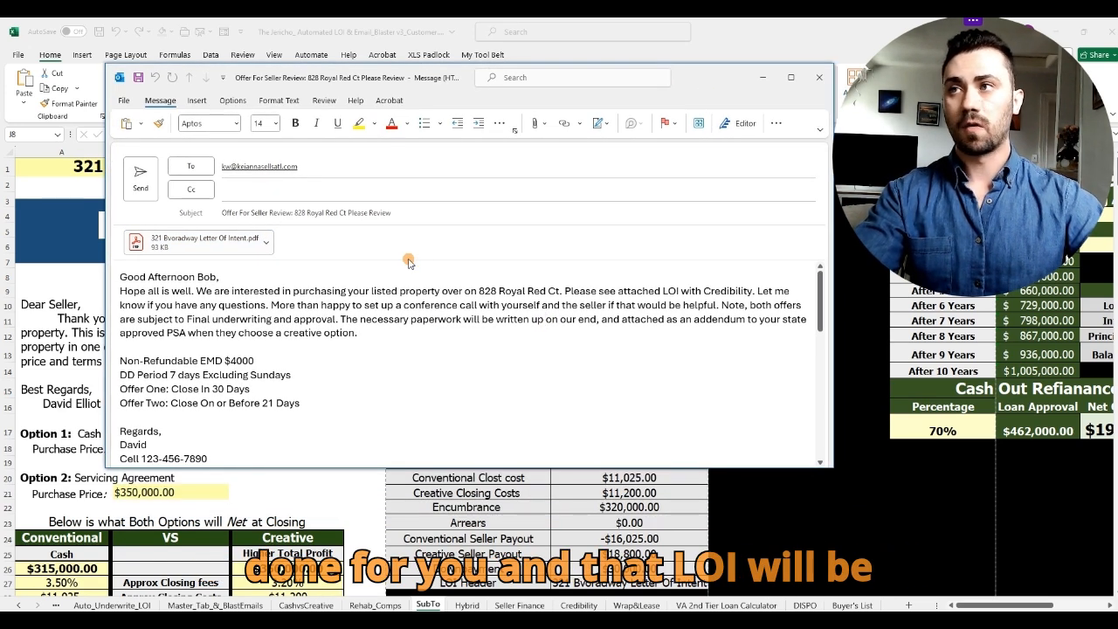
left_click_drag(413, 464, 413, 466)
left_click(289, 425)
scroll(289, 425, "up", 1)
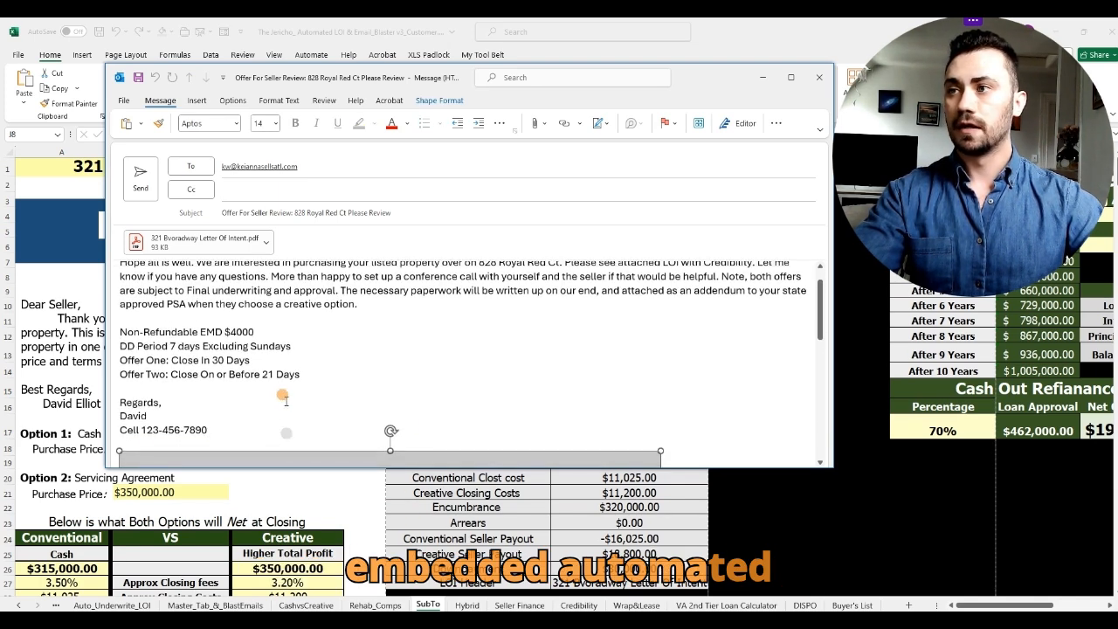
scroll(288, 409, "up", 1)
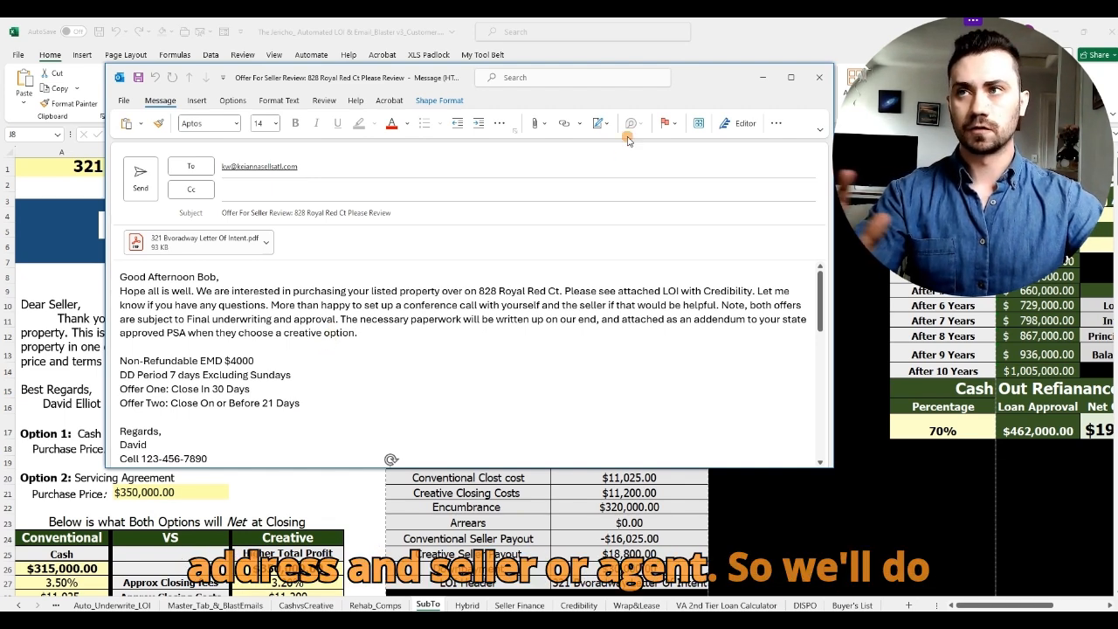
left_click(820, 81)
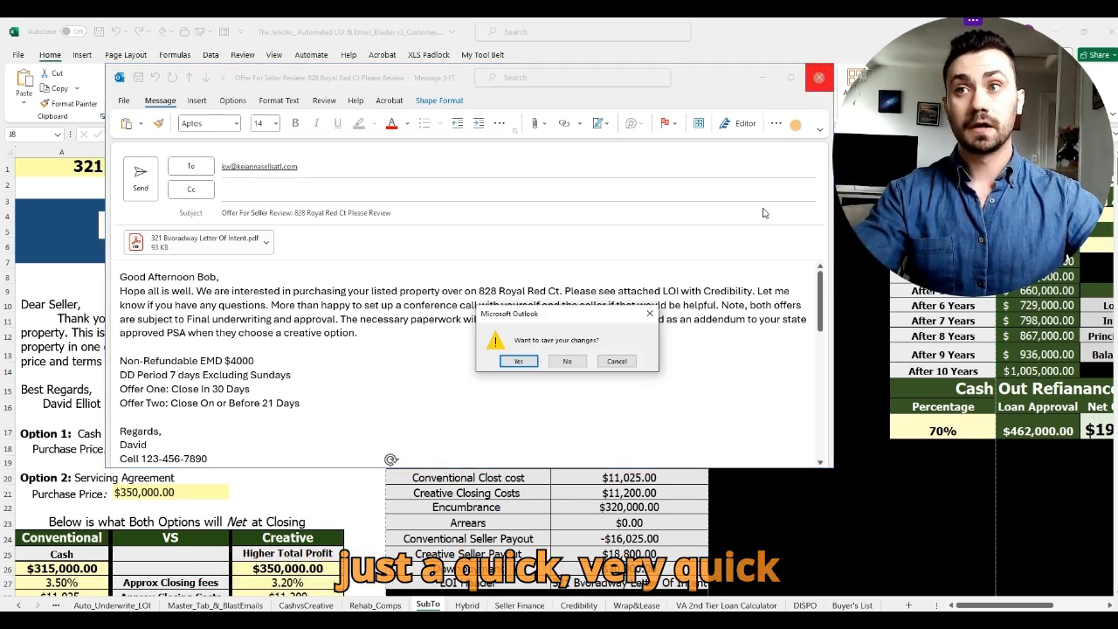
left_click(581, 367)
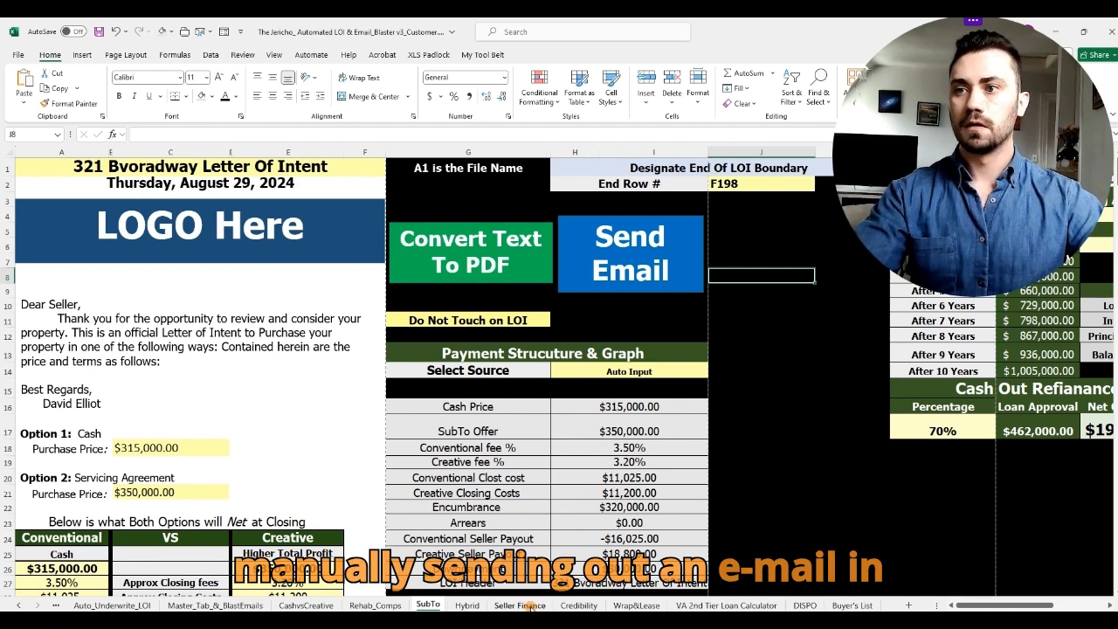
Step: Glance at the Hybrid and Seller Finance LOIs, then show Master_Tab_&_BlastEmails' file path and contact columns
left_click(467, 606)
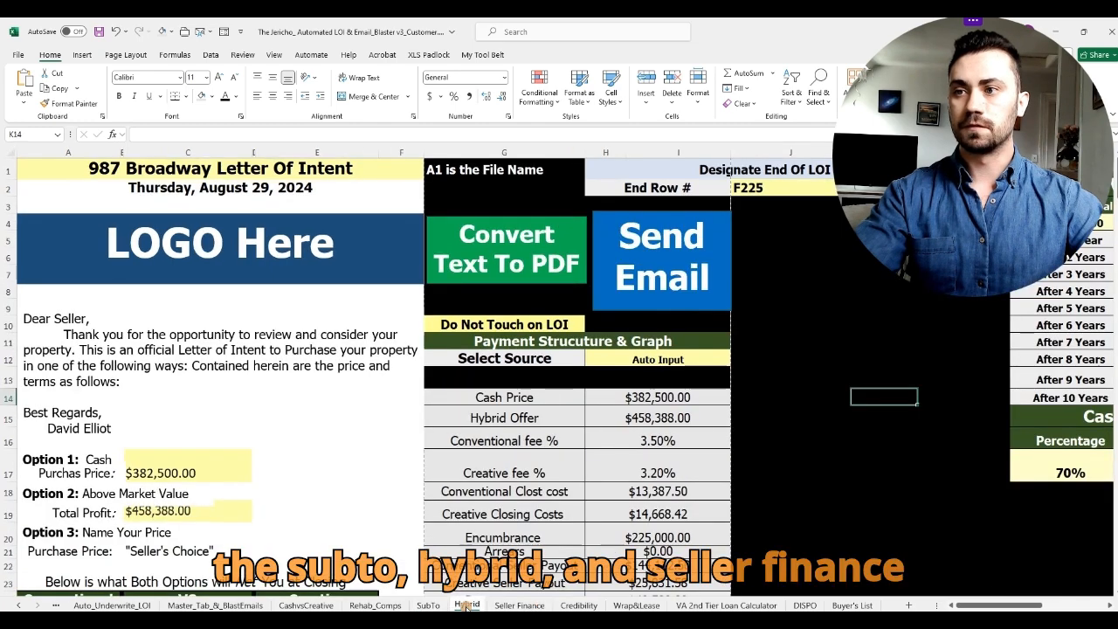
left_click(511, 605)
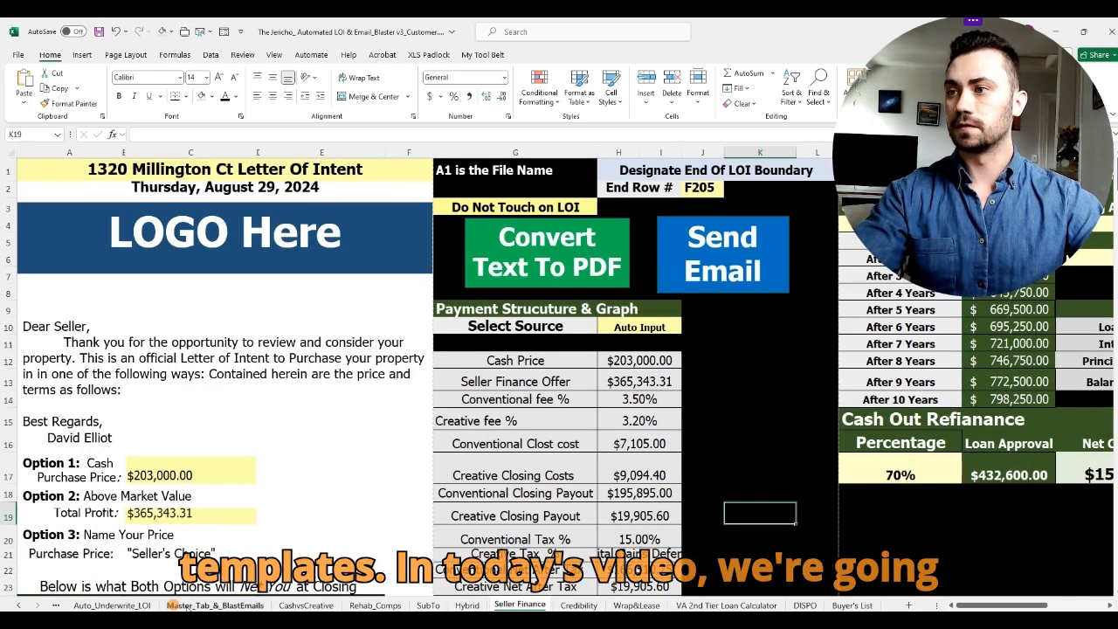
left_click(186, 606)
left_click(808, 344)
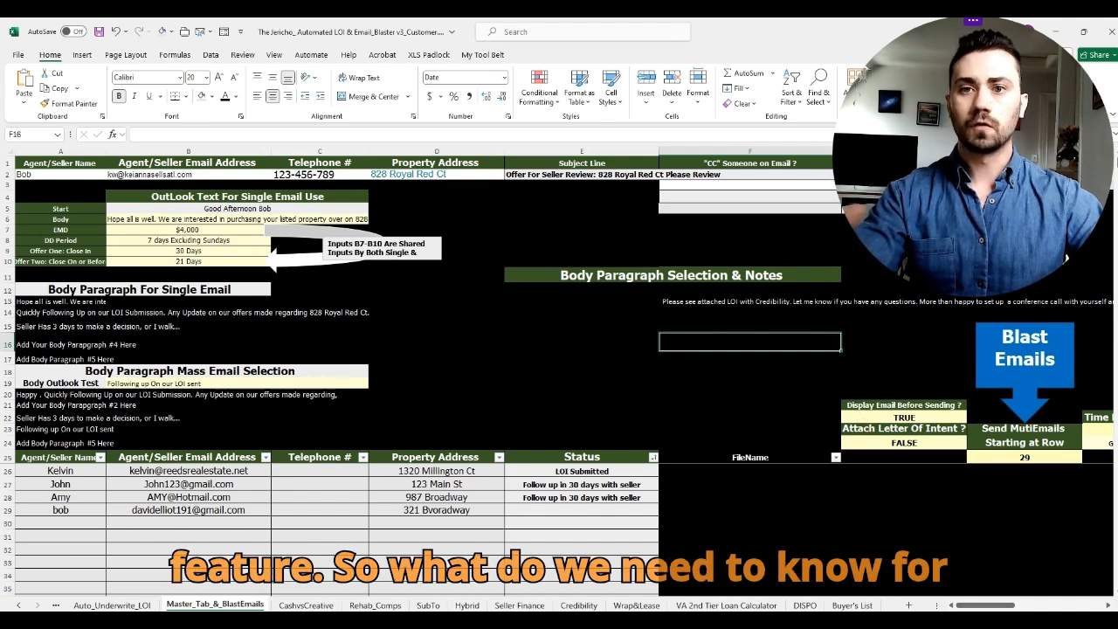
left_click_drag(1004, 605, 1044, 605)
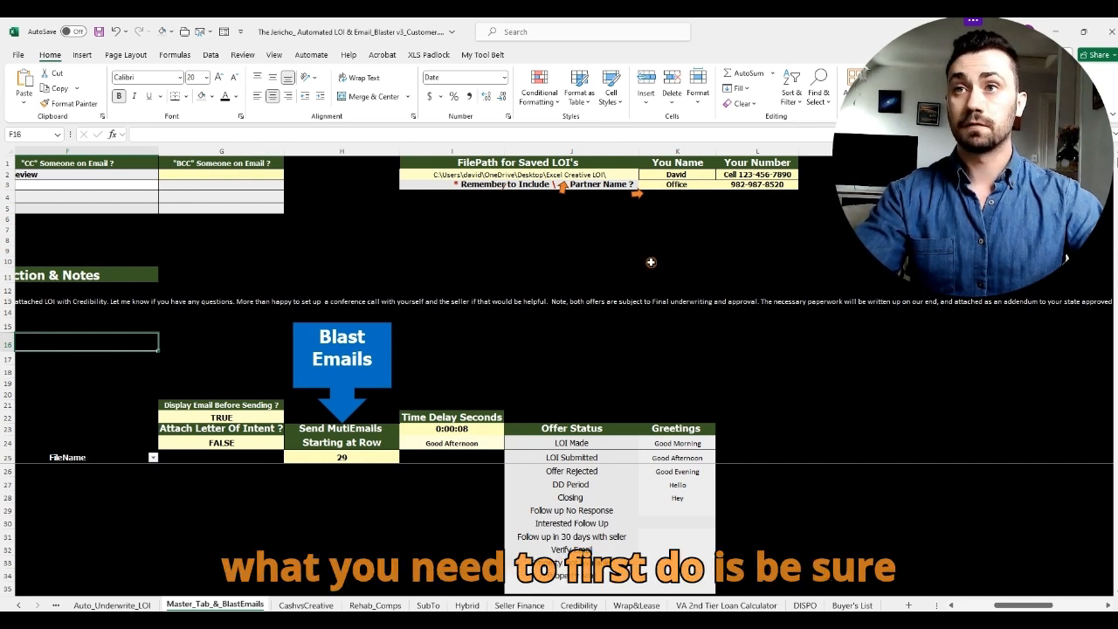
left_click_drag(697, 175, 749, 178)
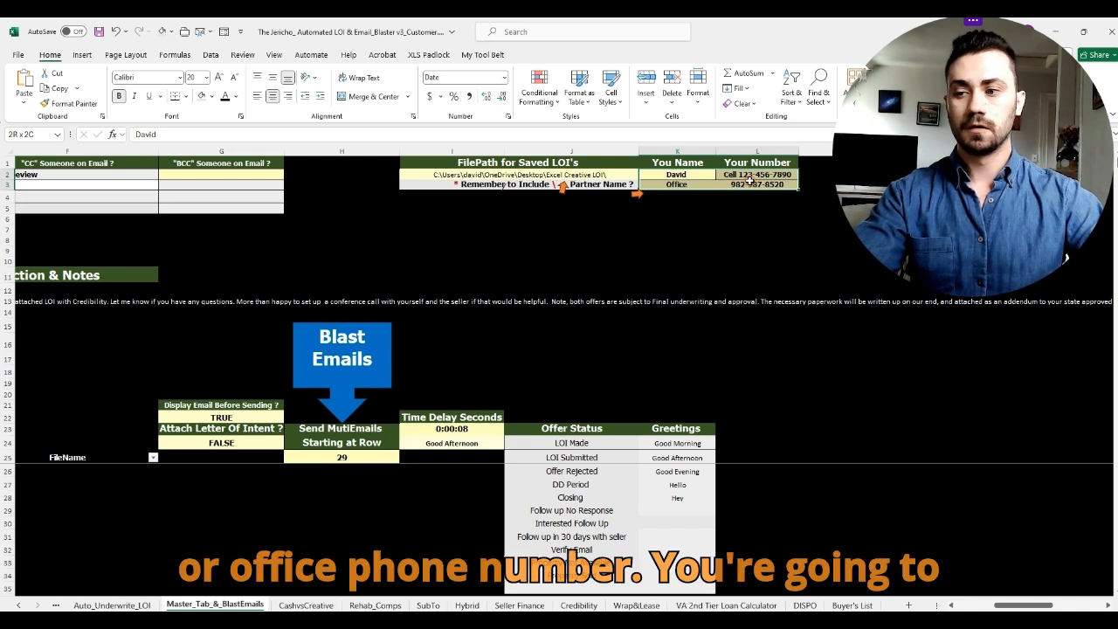
left_click(685, 173)
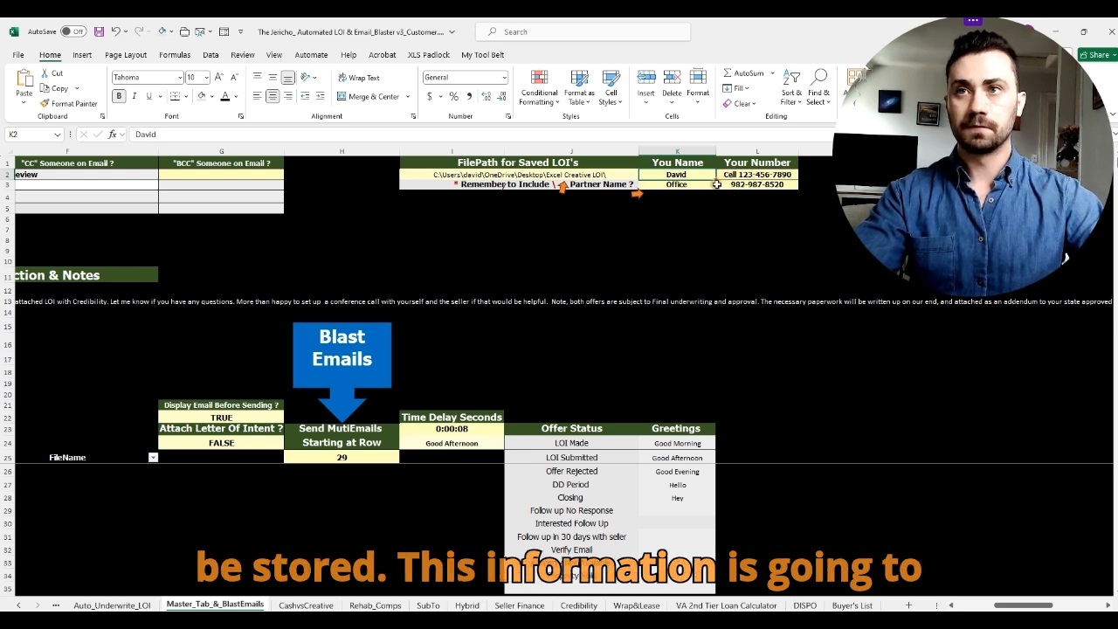
left_click_drag(704, 176, 743, 187)
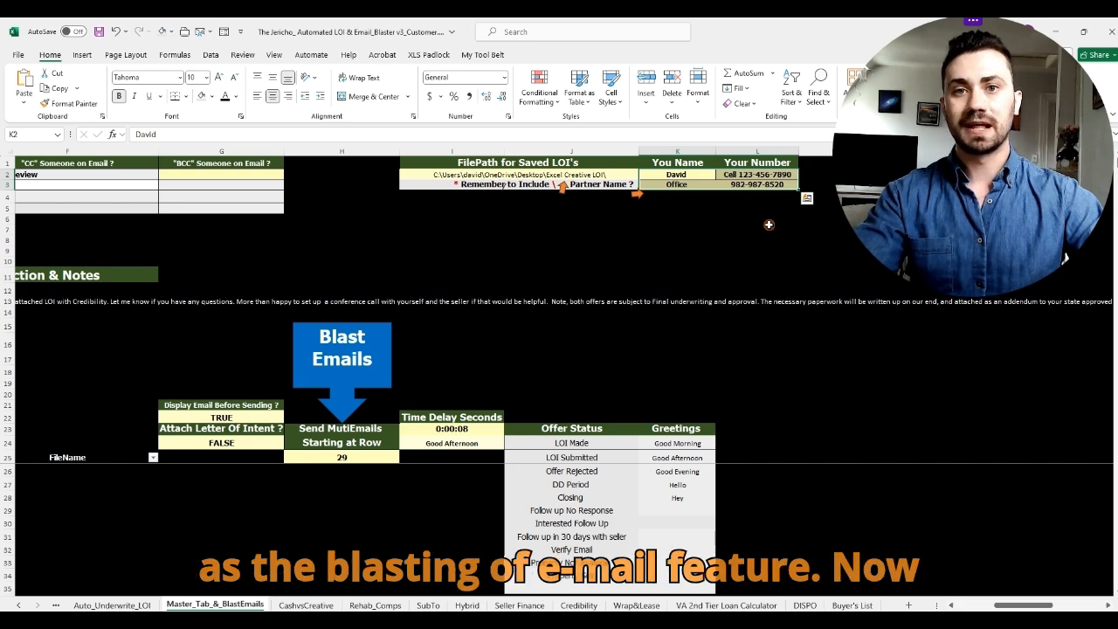
left_click(757, 240)
scroll(1005, 604, "left", 3)
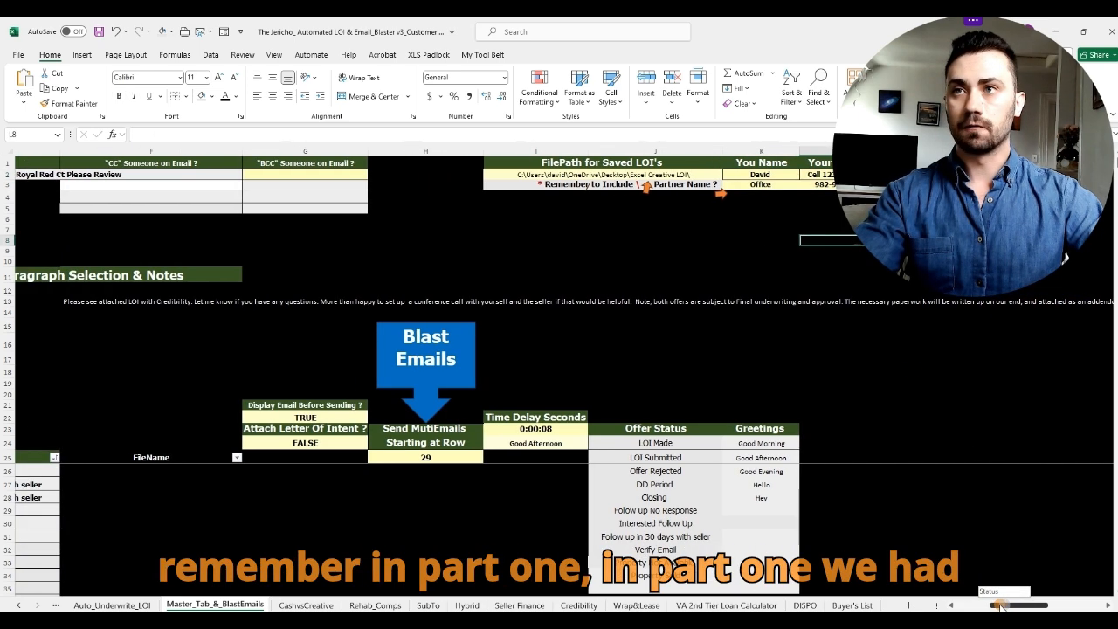
left_click(617, 174)
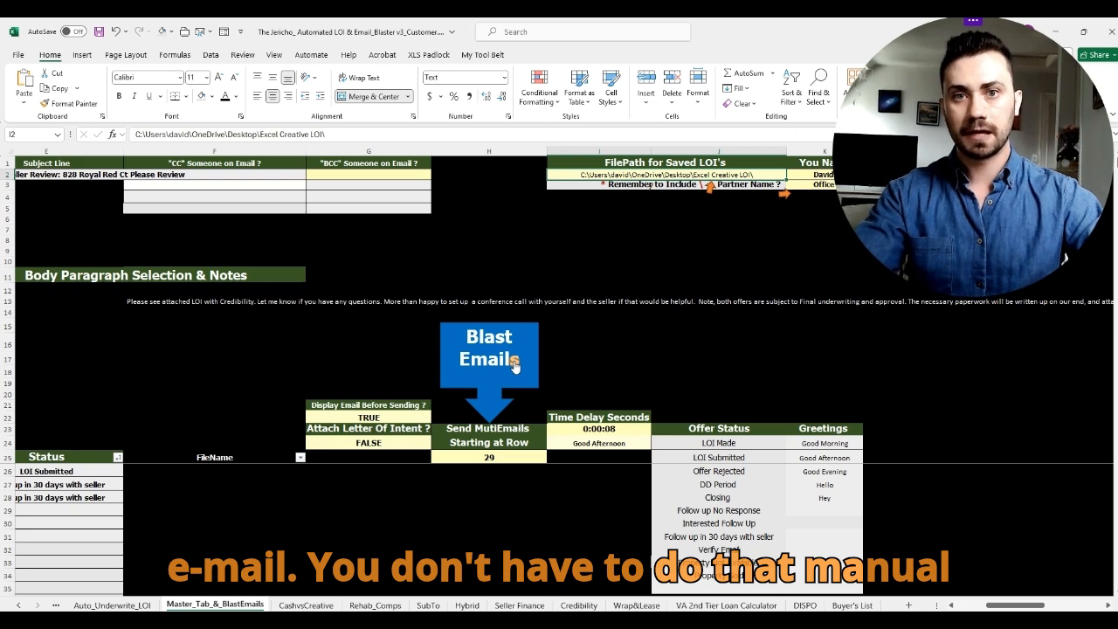
left_click(709, 276)
left_click_drag(1024, 604, 998, 604)
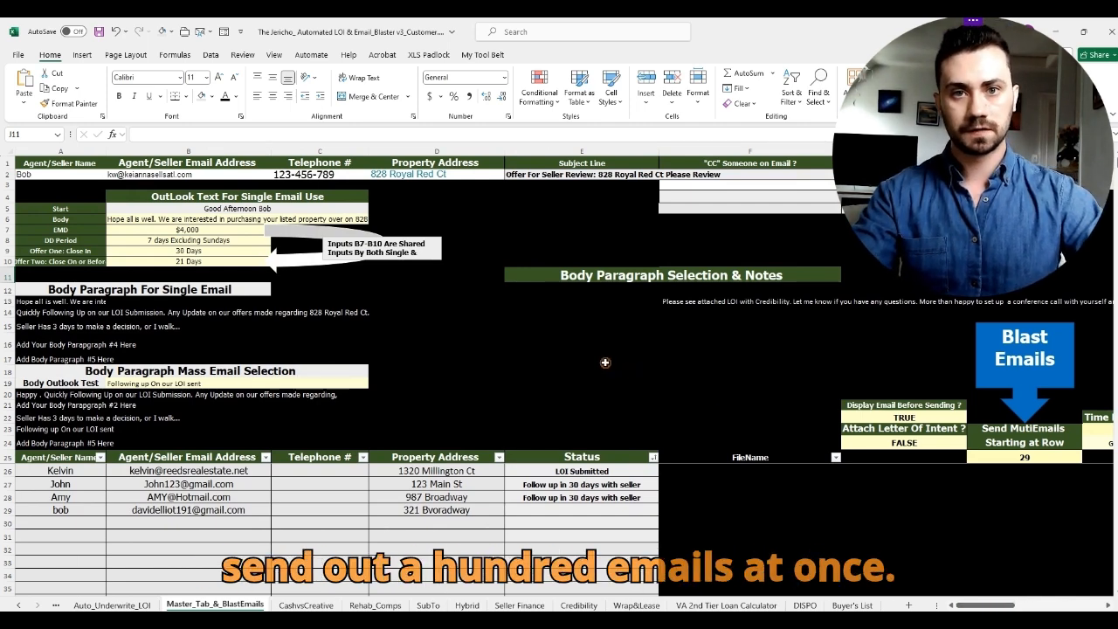
left_click(634, 341)
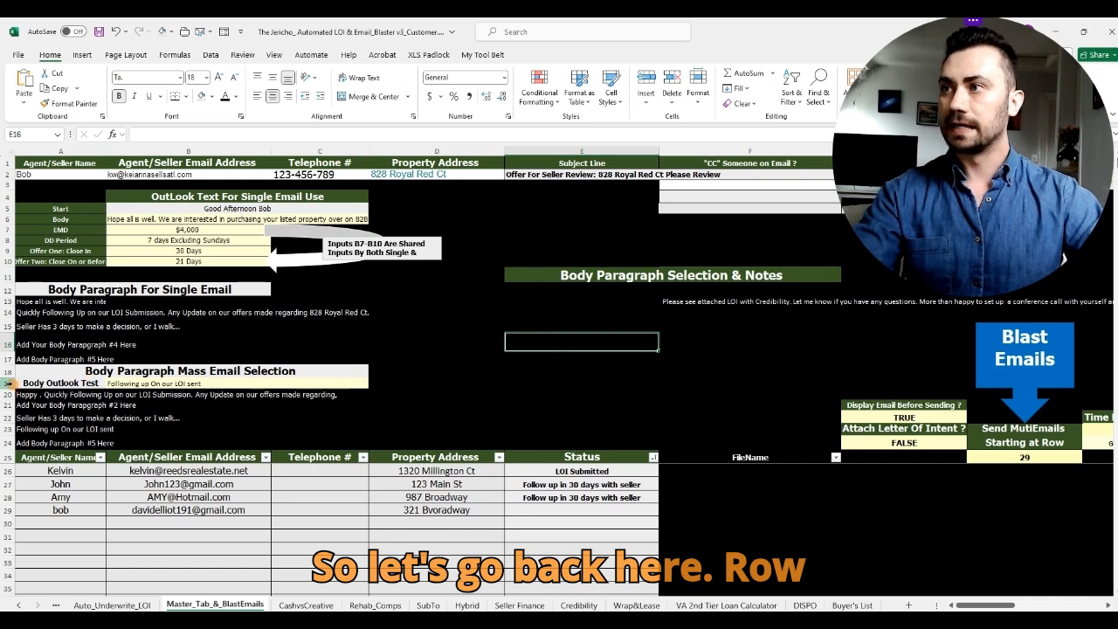
left_click(10, 383)
left_click_drag(10, 384, 15, 439)
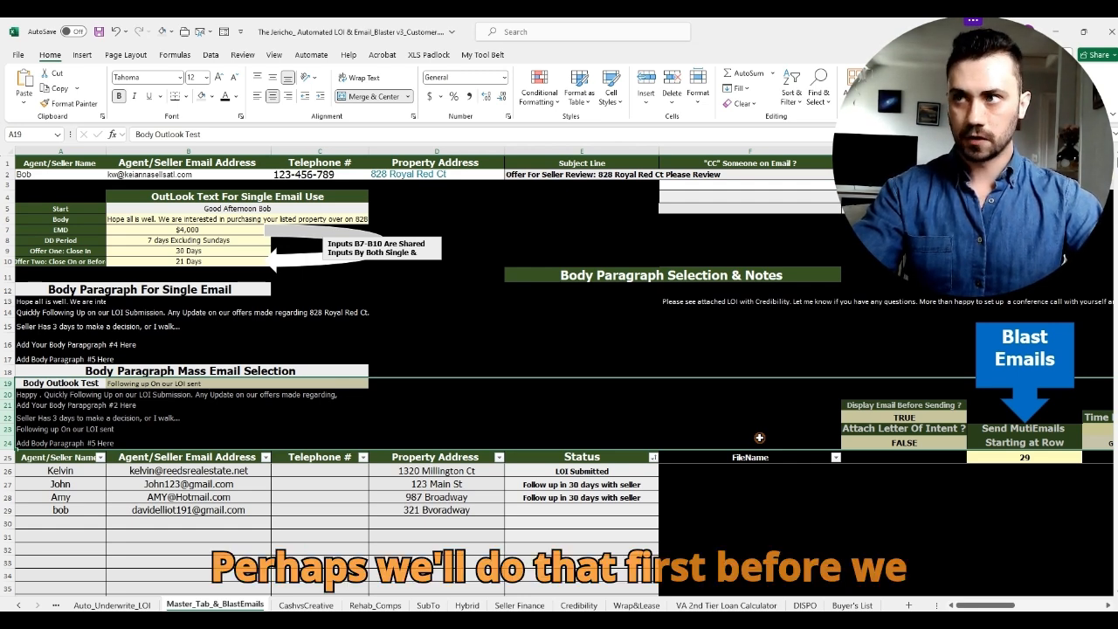
left_click_drag(191, 231, 209, 259)
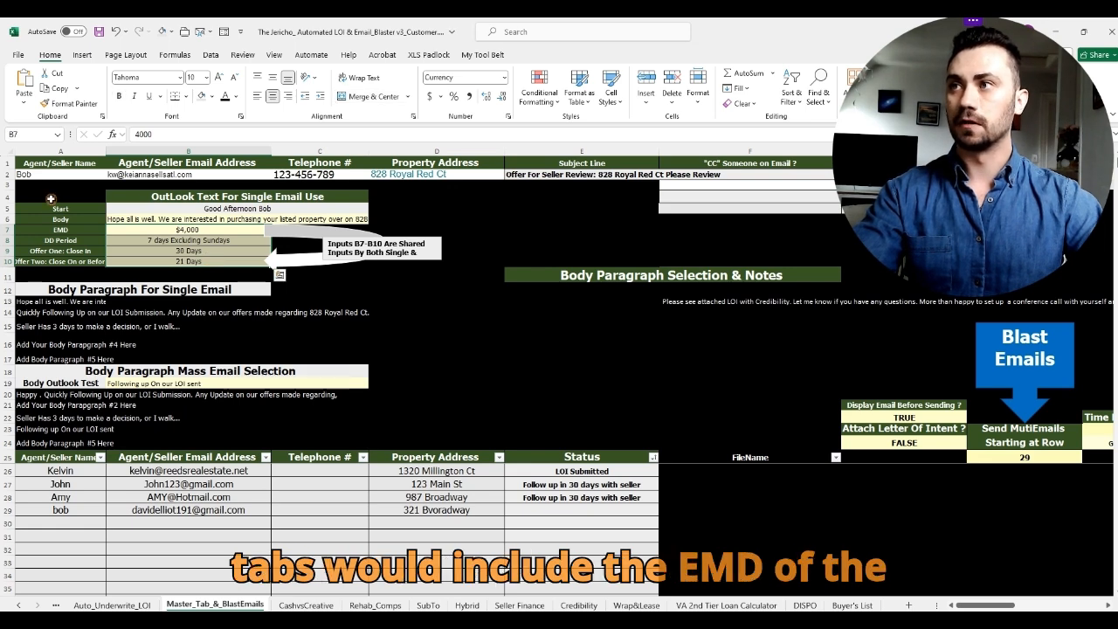
left_click(65, 228)
left_click(68, 238)
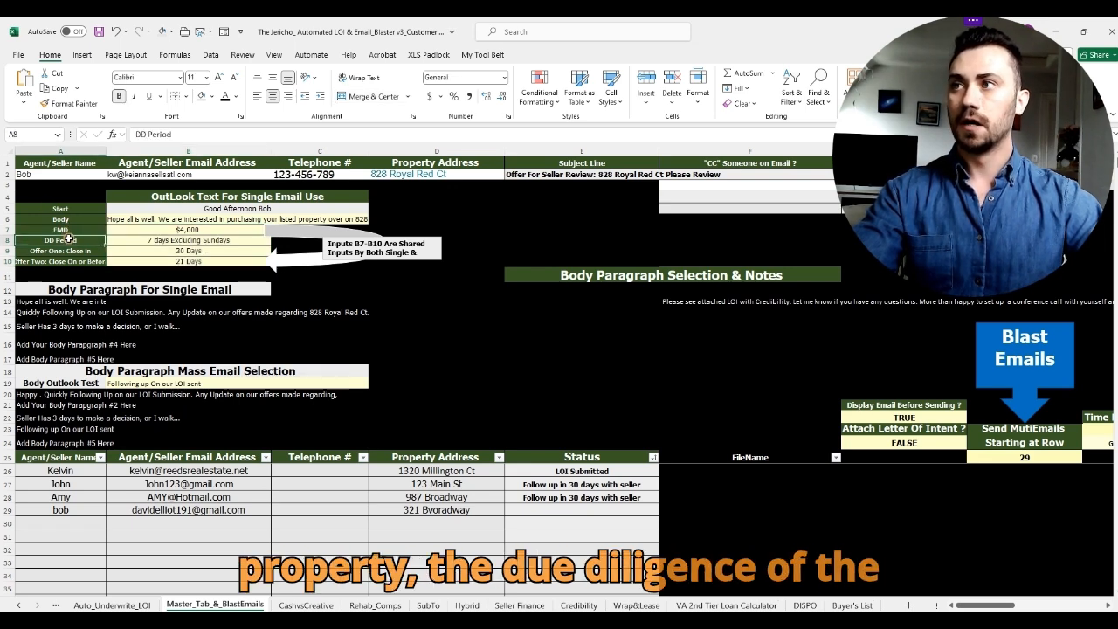
left_click(94, 249)
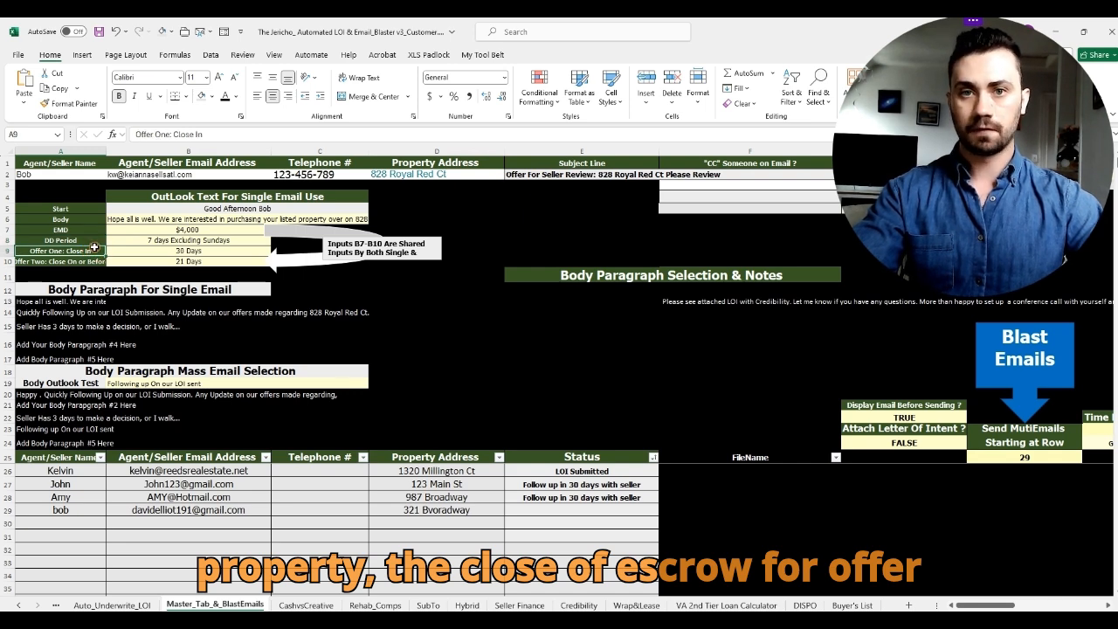
left_click(98, 260)
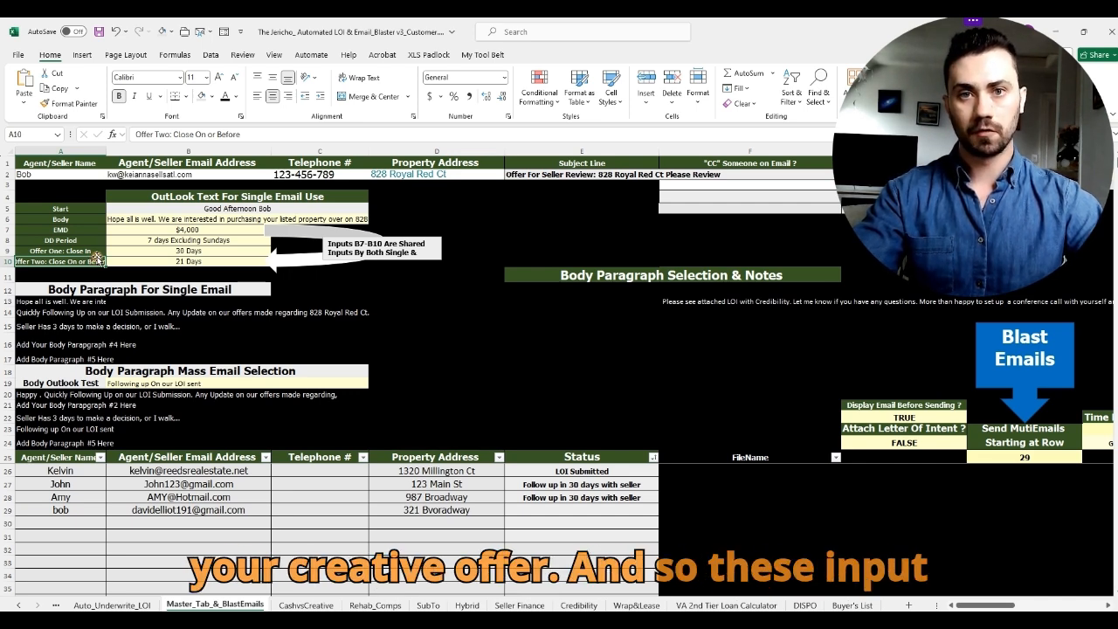
left_click_drag(190, 231, 195, 262)
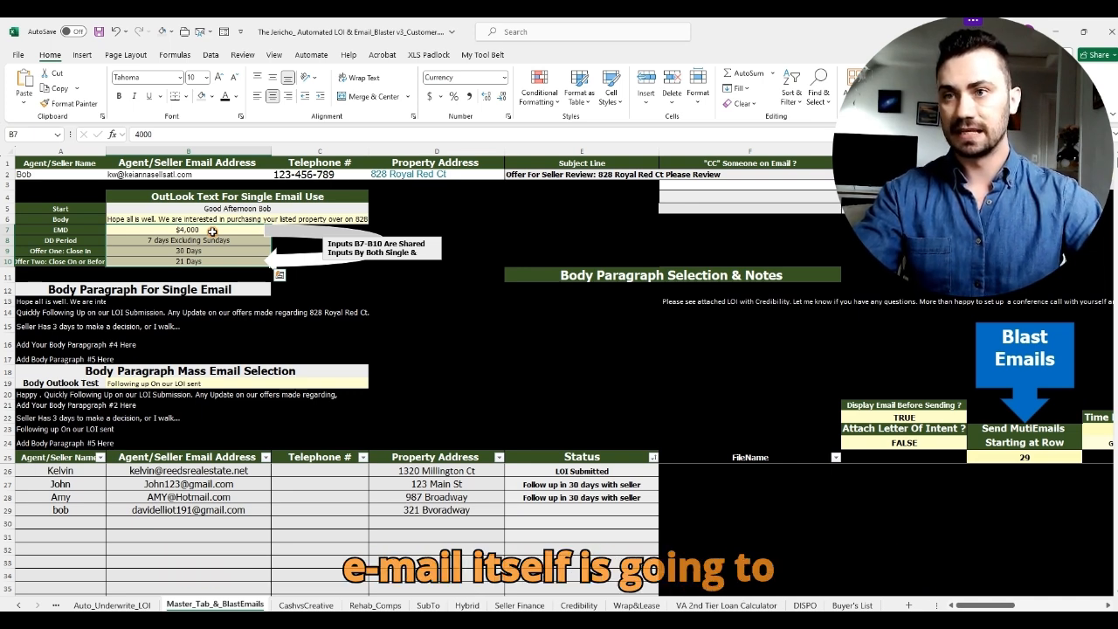
Step: Generate the blast email and highlight its $4000 EMD, 7-day DD period, and 30- and 21-day offers
left_click(996, 352)
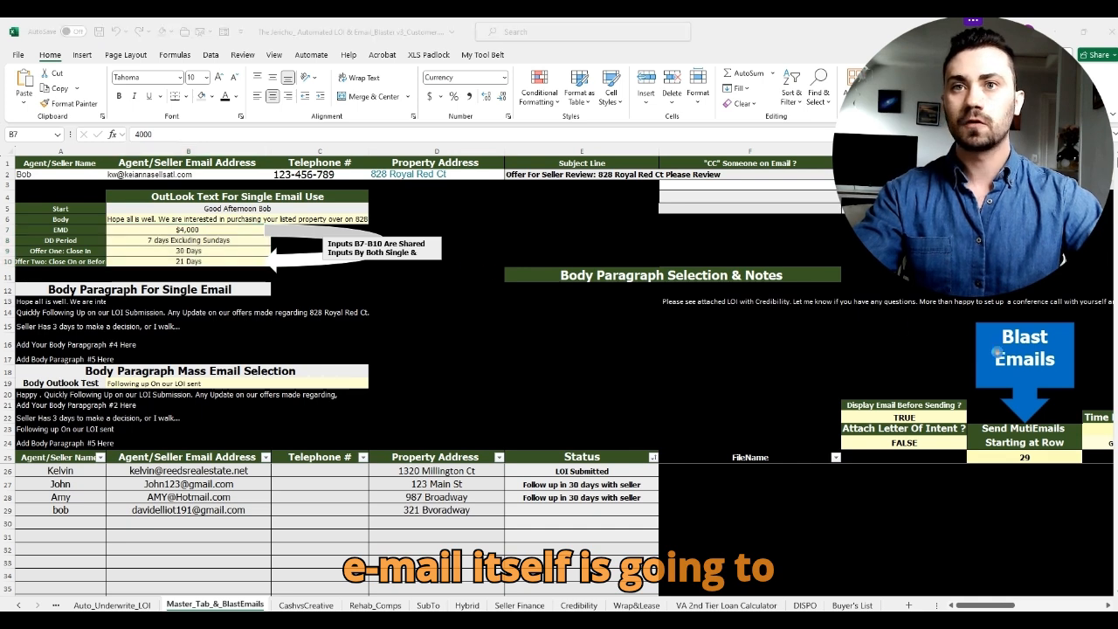
left_click_drag(625, 85, 826, 89)
left_click(423, 279)
double_click(423, 280)
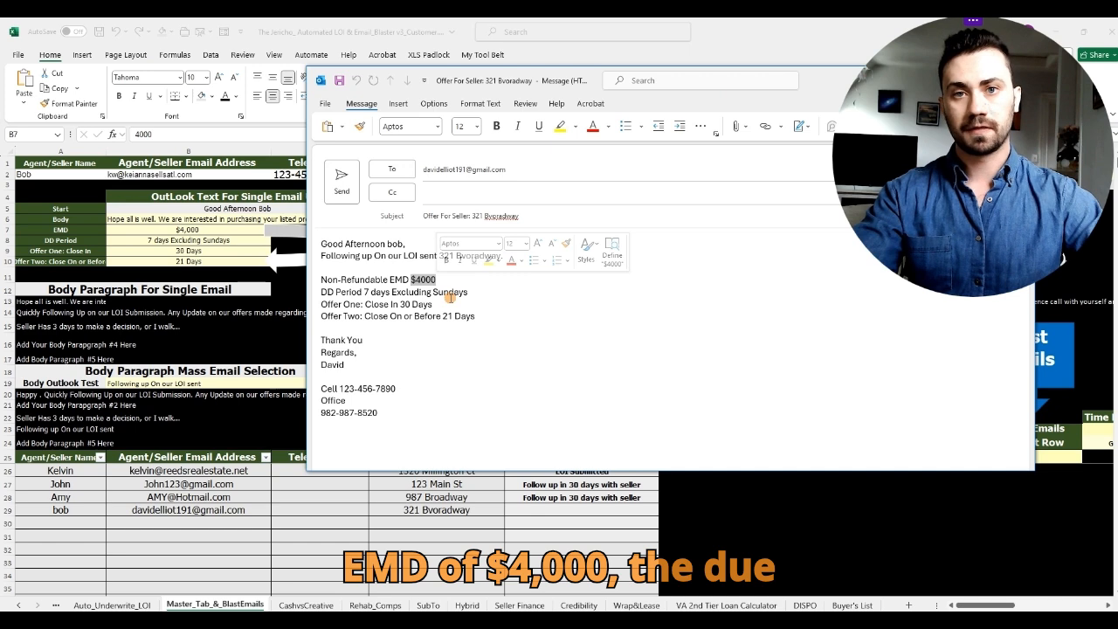
left_click_drag(364, 291, 466, 292)
left_click_drag(391, 304, 432, 301)
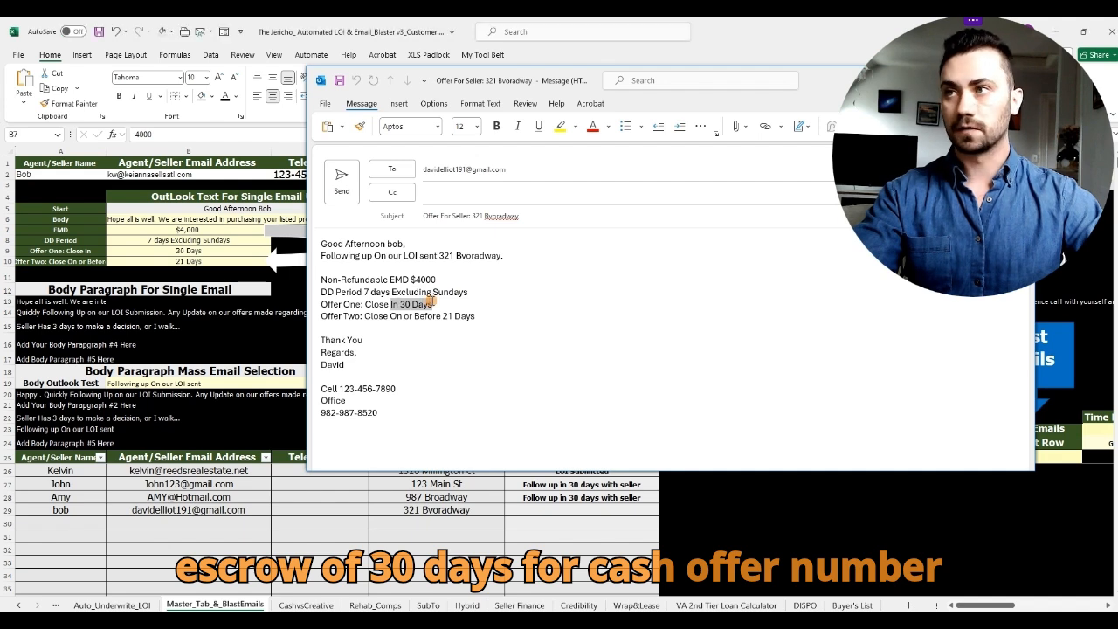
left_click(463, 318)
left_click_drag(442, 316, 489, 321)
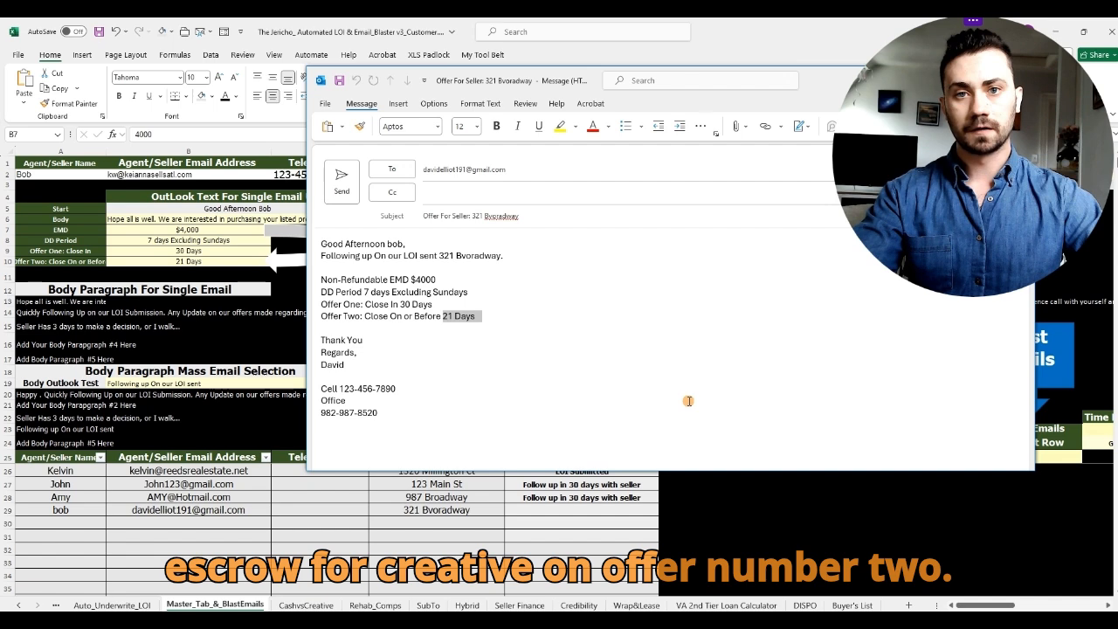
Step: Highlight the signature's phone numbers and close the email window
left_click_drag(812, 80, 735, 93)
mouse_move(244, 402)
left_mouse_down()
mouse_move(324, 403)
mouse_move(325, 424)
left_mouse_up()
left_click_drag(773, 95, 519, 91)
left_click(688, 91)
Step: Decline saving the draft, dismiss Email Campaign Completed, and review the $4,000 EMD inputs B7:B10
left_click(568, 361)
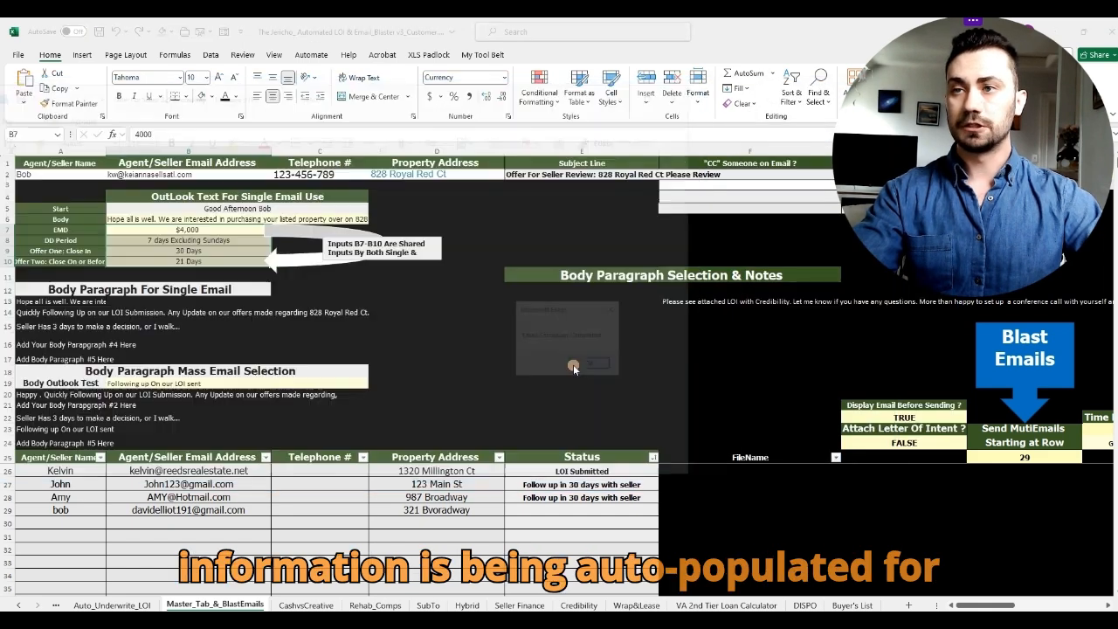
left_click(603, 370)
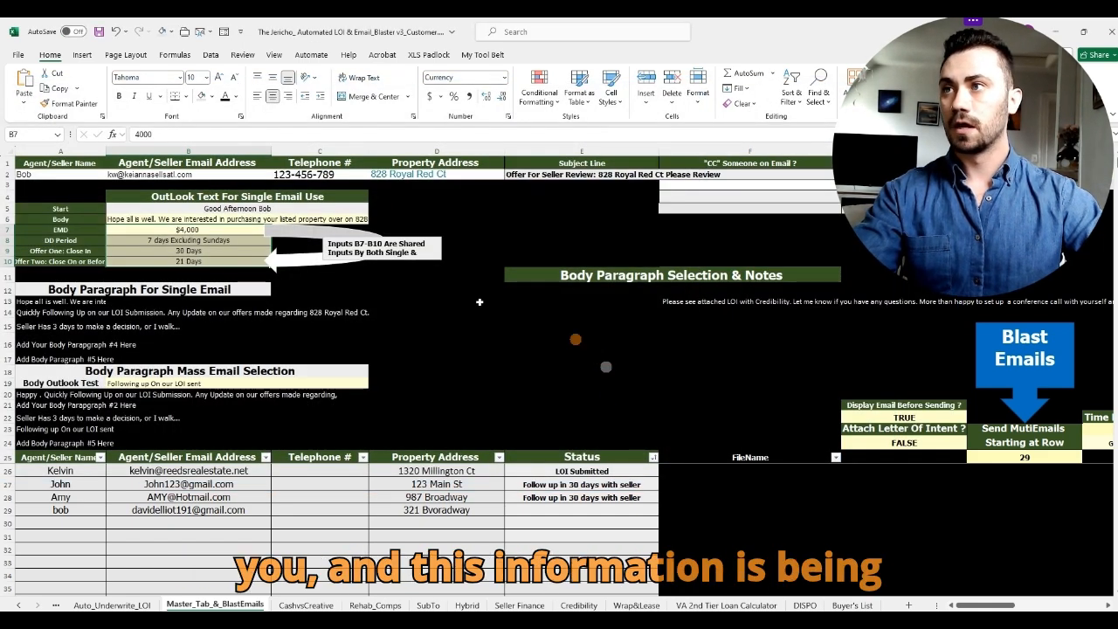
left_click_drag(215, 241, 226, 261)
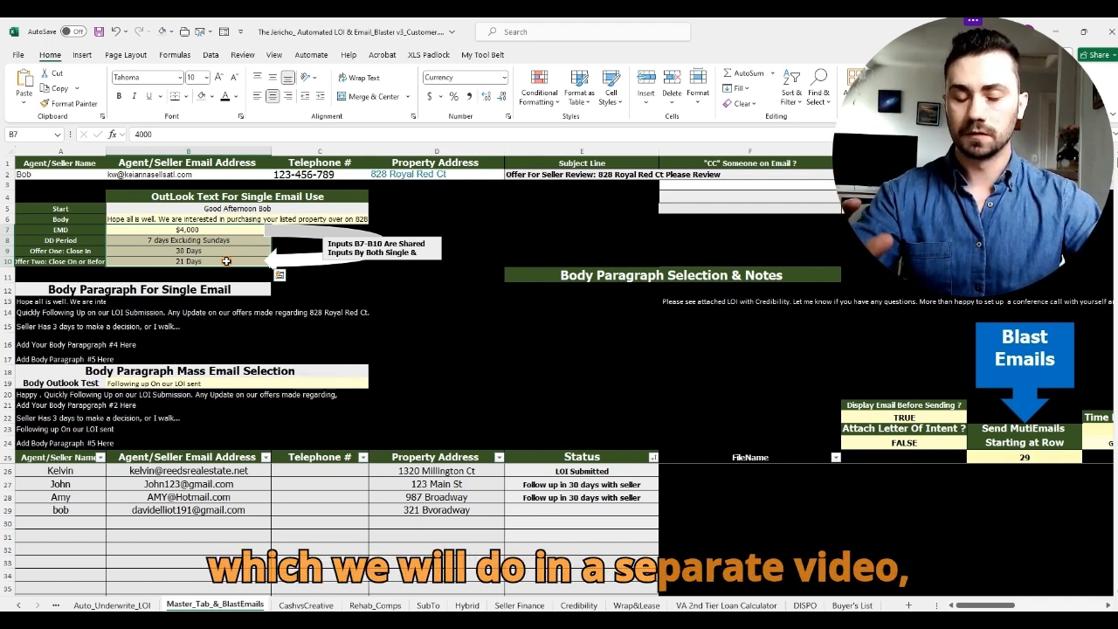
double_click(234, 228)
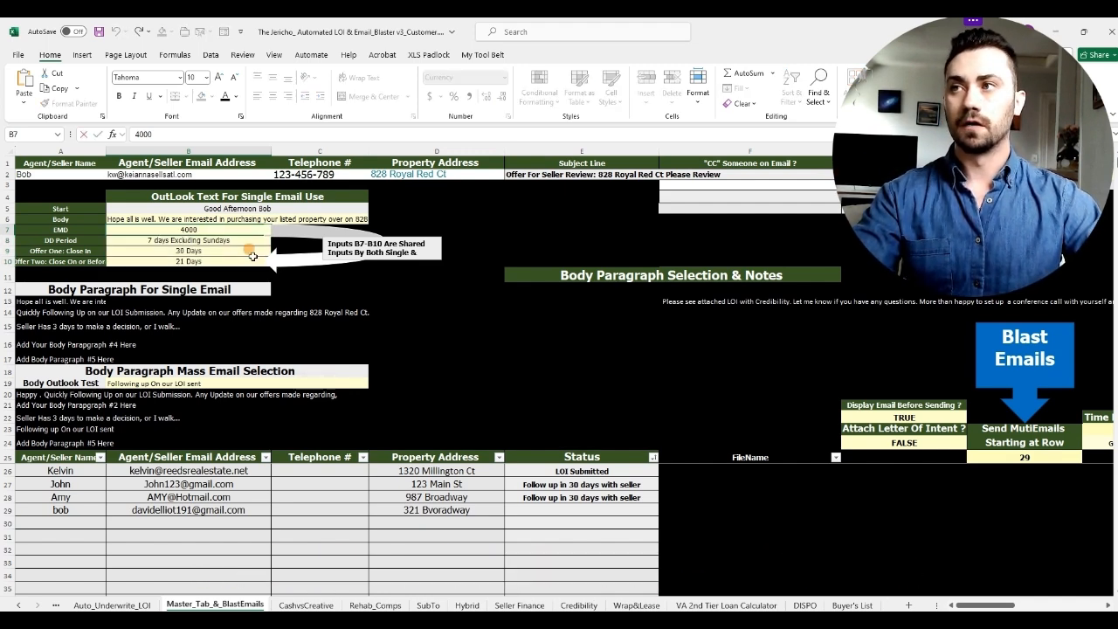
left_click(514, 215)
left_click_drag(220, 230, 221, 262)
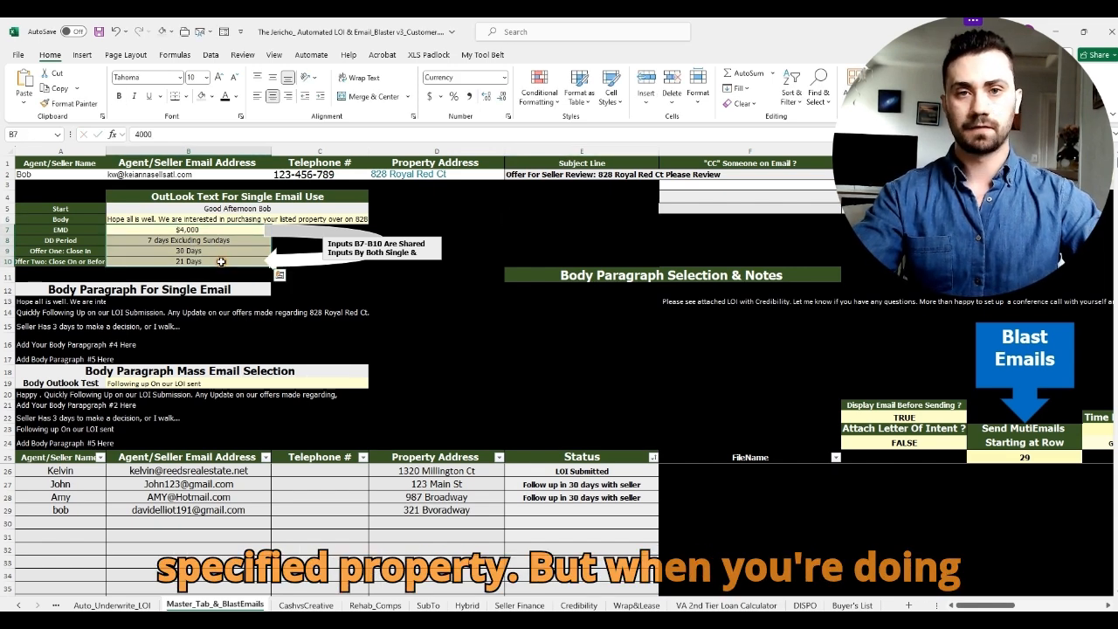
left_click(538, 210)
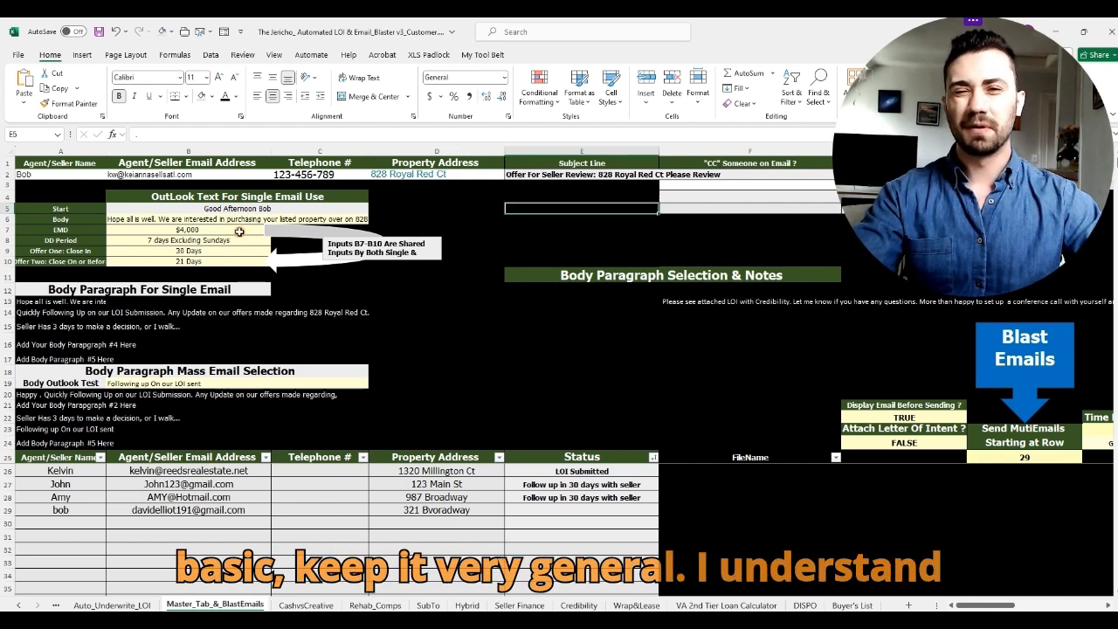
left_click_drag(238, 247, 240, 261)
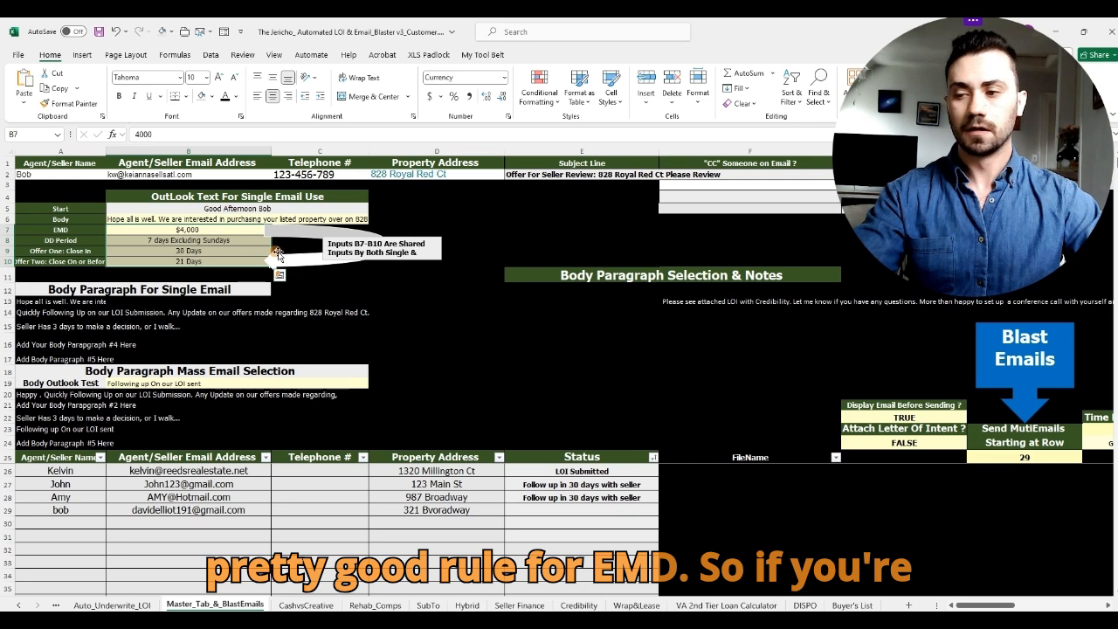
Step: Enter 5000 in B7, then change the EMD to 3000 and select inputs B7:B10
left_click(576, 237)
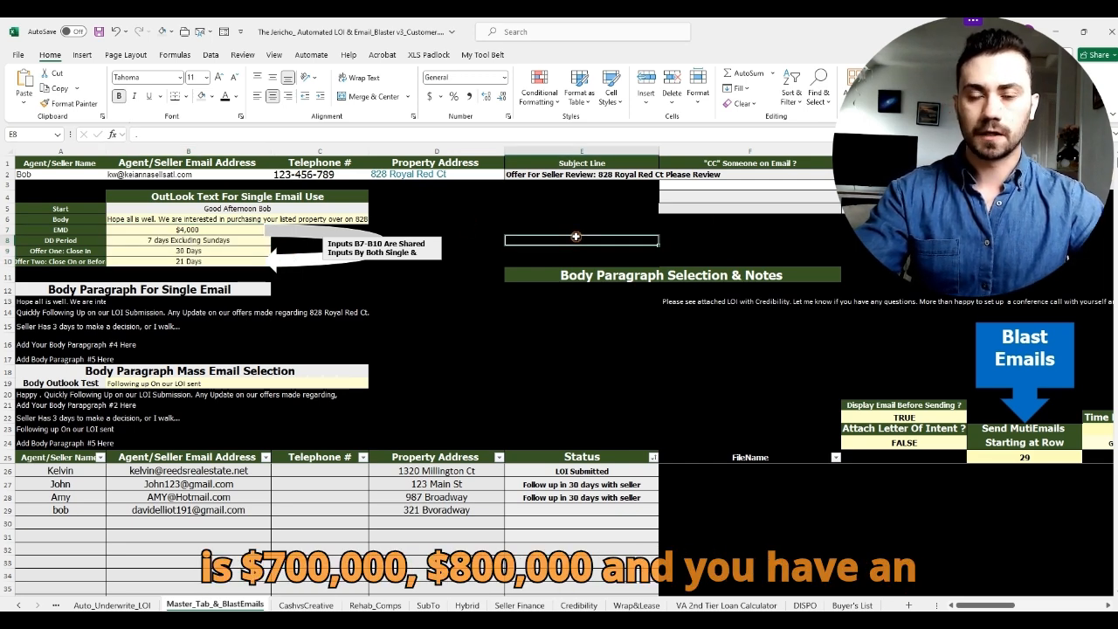
left_click(230, 229)
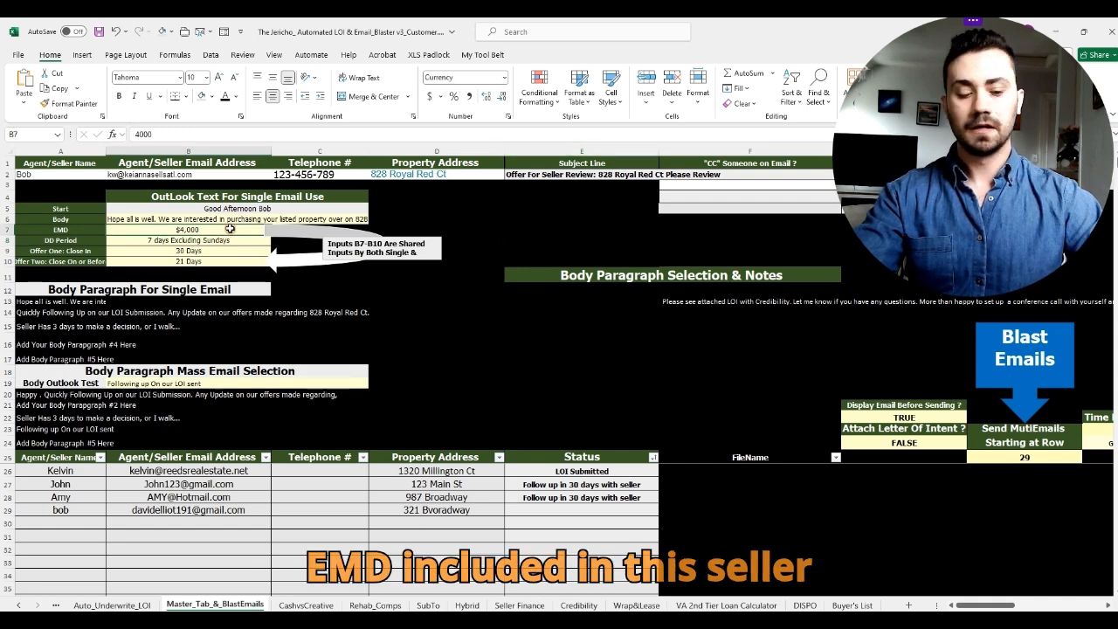
type("5000")
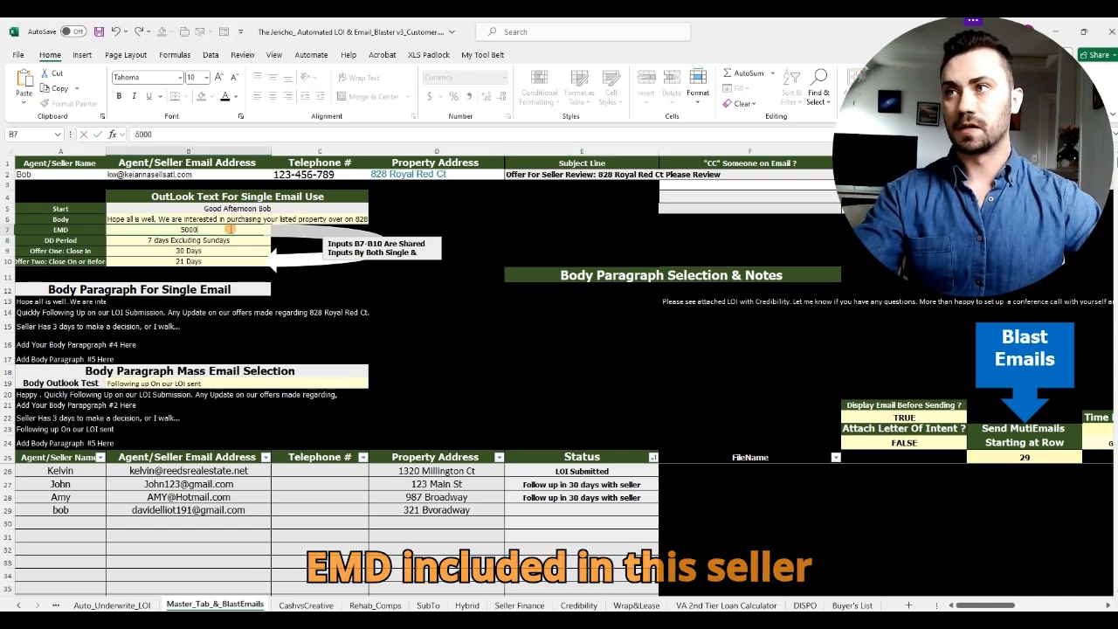
left_click(474, 232)
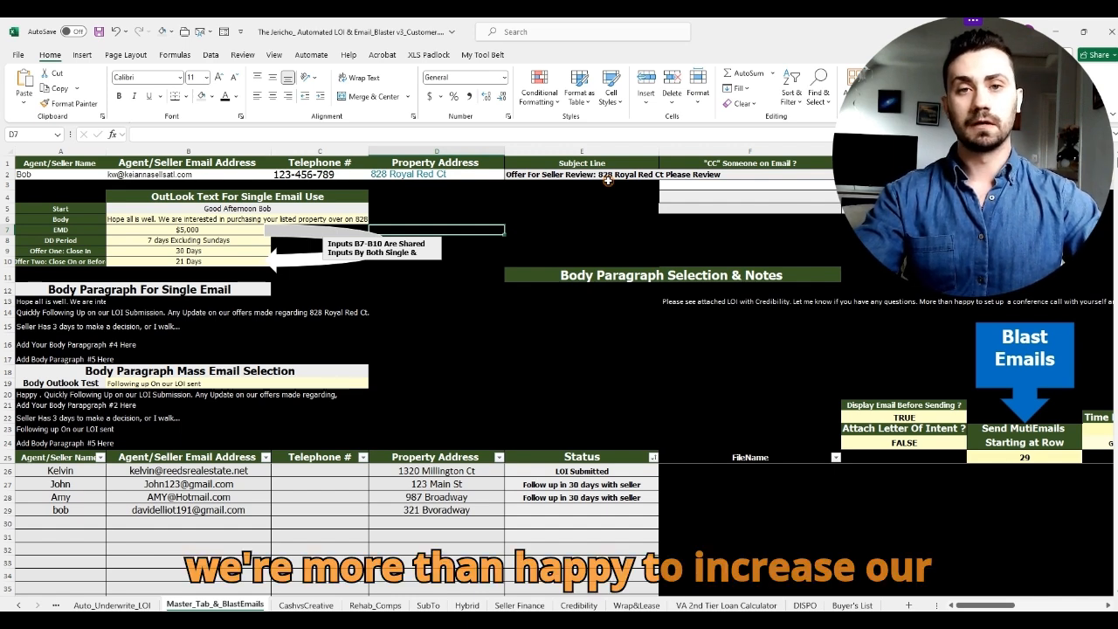
left_click(190, 229)
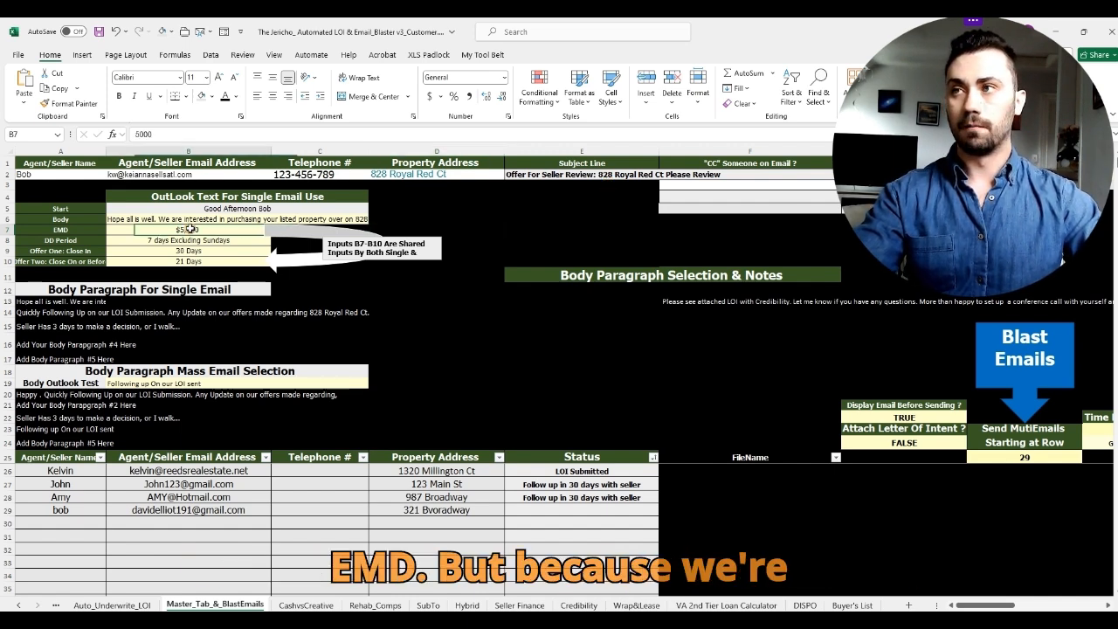
type("3000")
key("Return")
left_click_drag(190, 228, 189, 261)
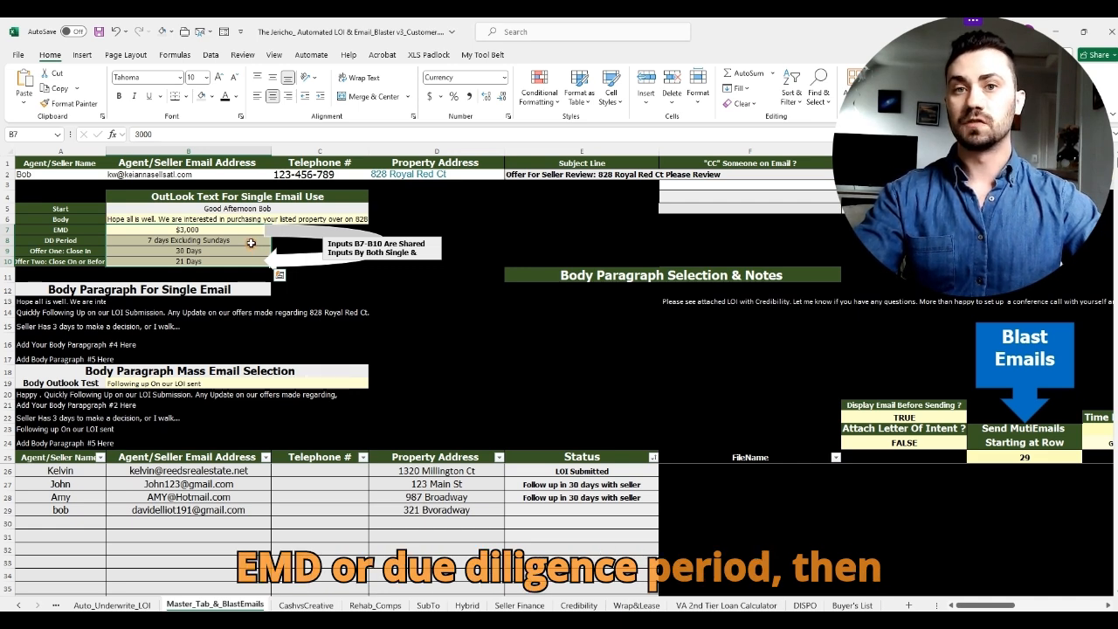
left_click(428, 605)
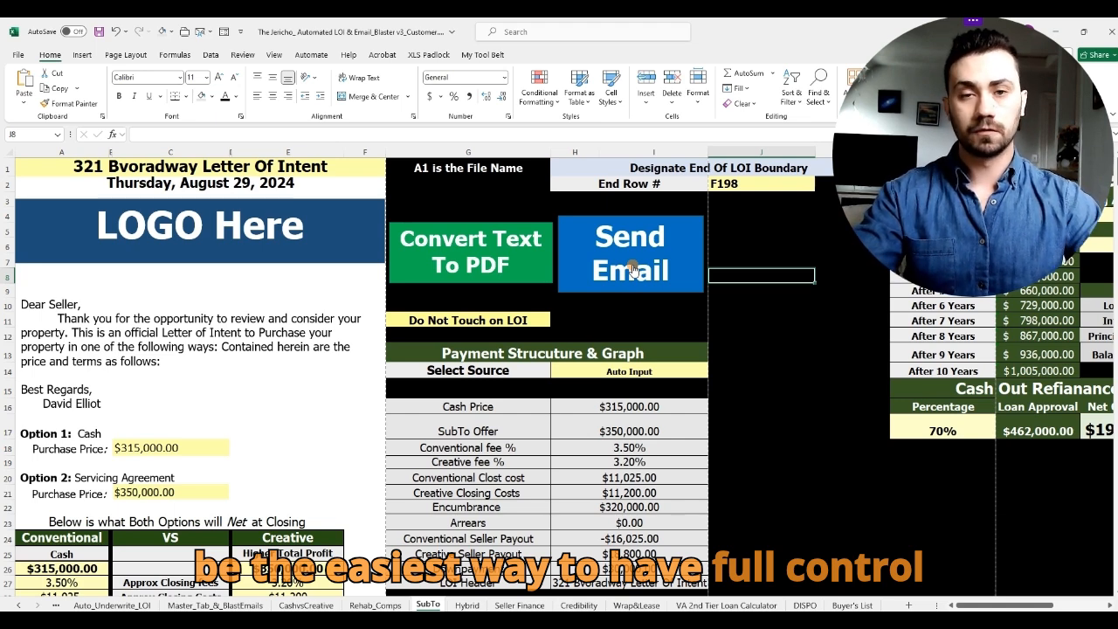
left_click(215, 605)
left_click(501, 382)
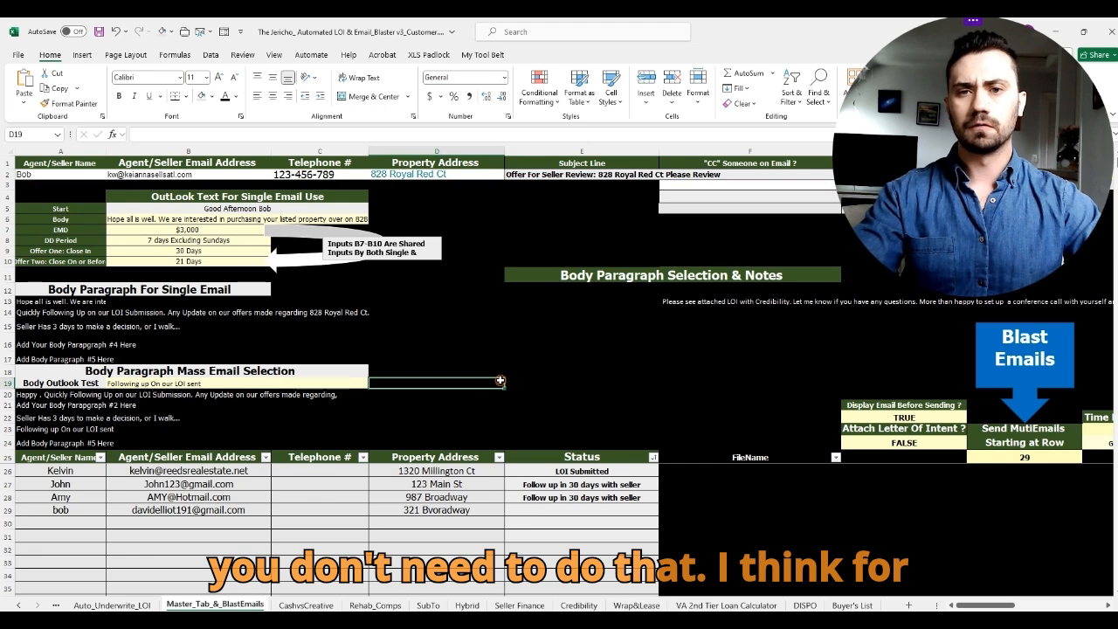
left_click(585, 374)
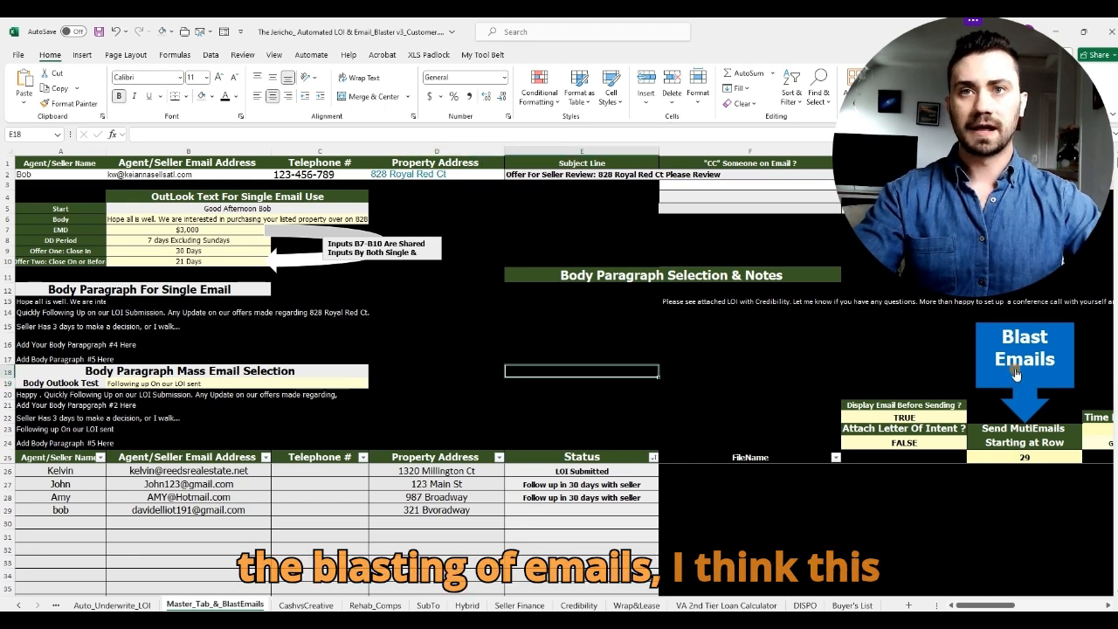
left_click_drag(245, 229, 241, 261)
left_click(657, 368)
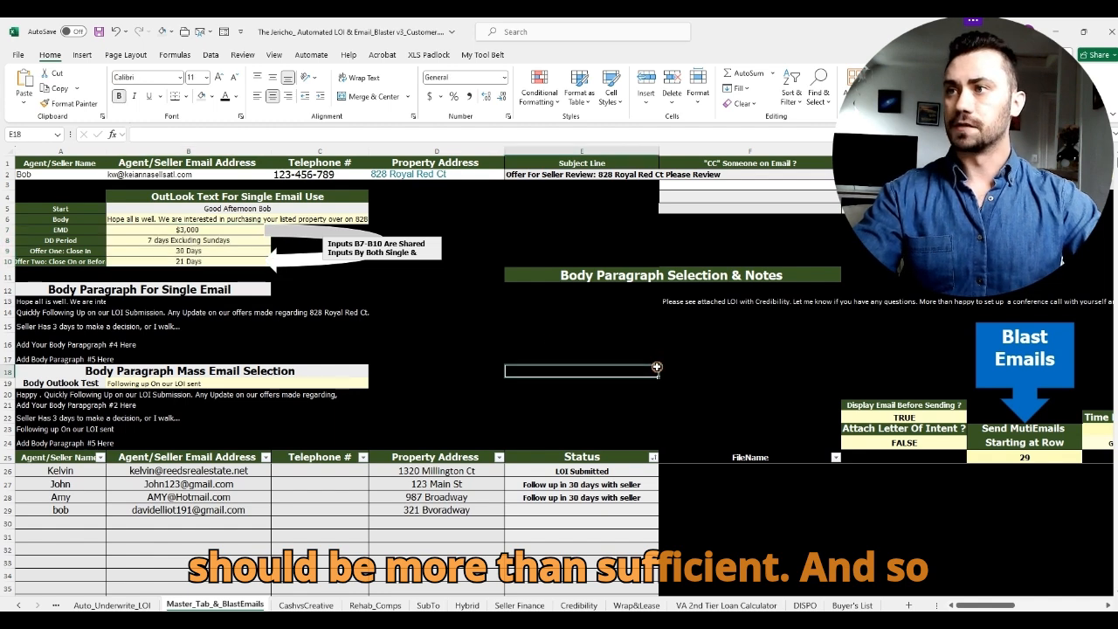
Step: Check B19's body-paragraph dropdown without changing it, then bring up the Data tools
left_click(6, 383)
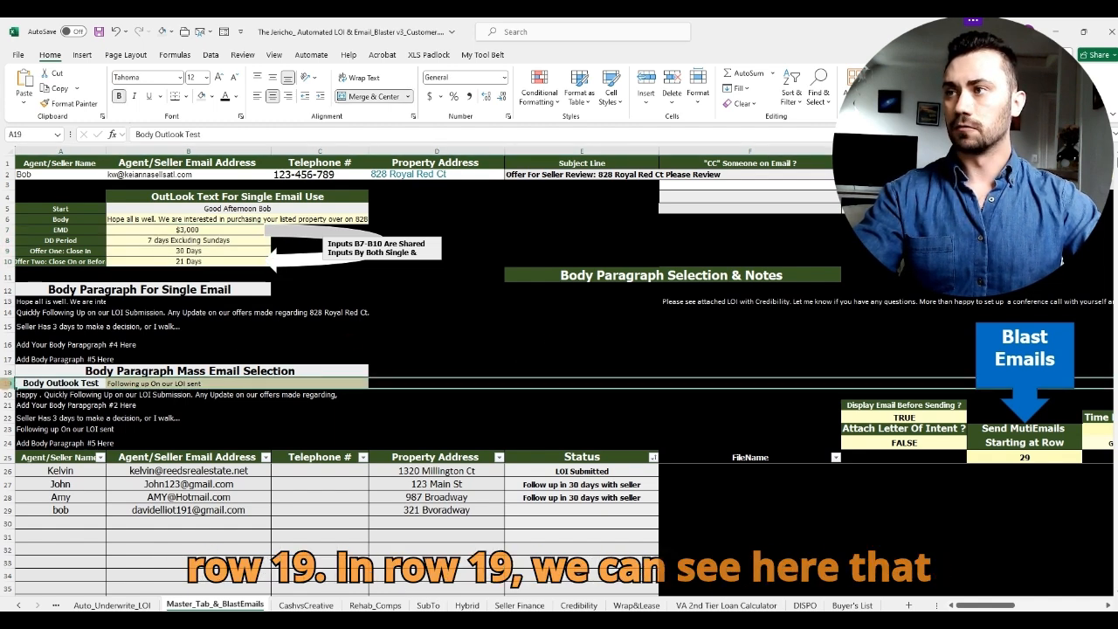
left_click(338, 383)
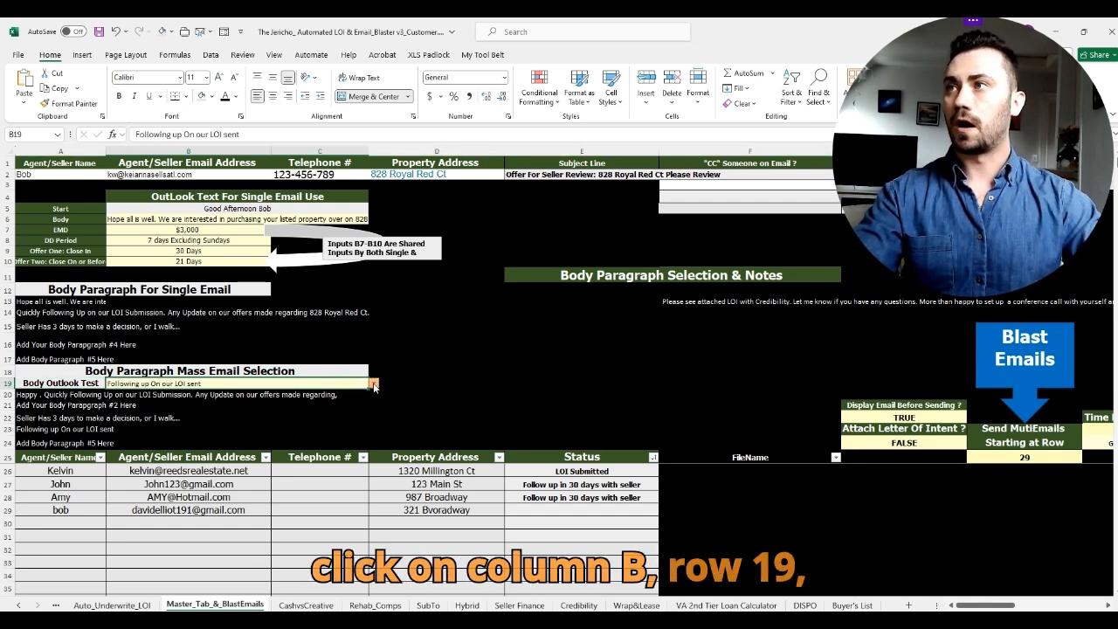
left_click(373, 385)
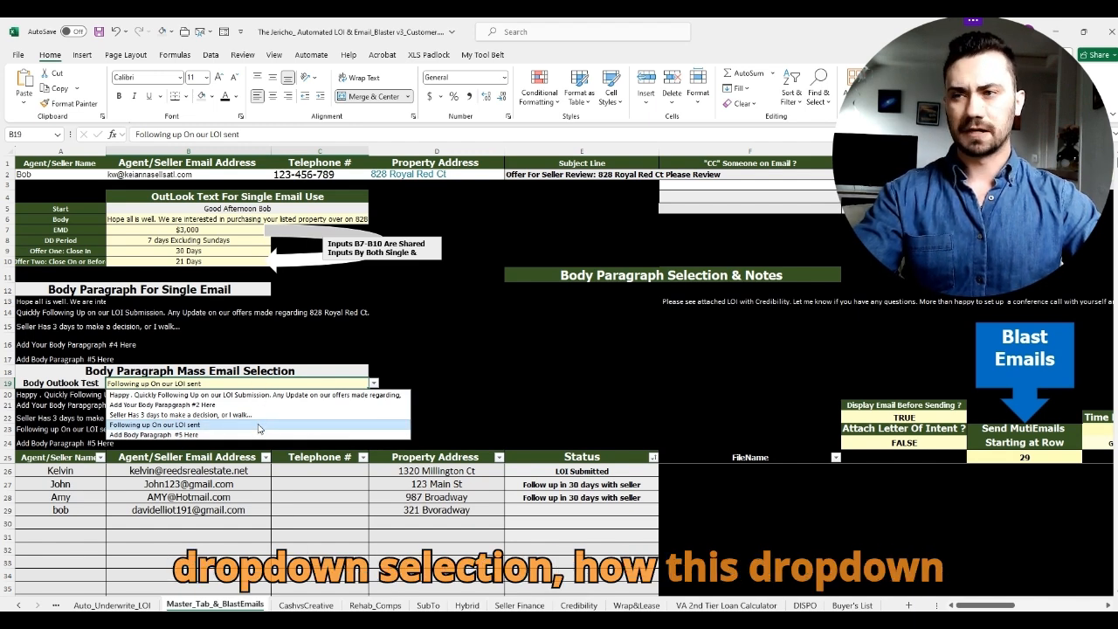
left_click(510, 338)
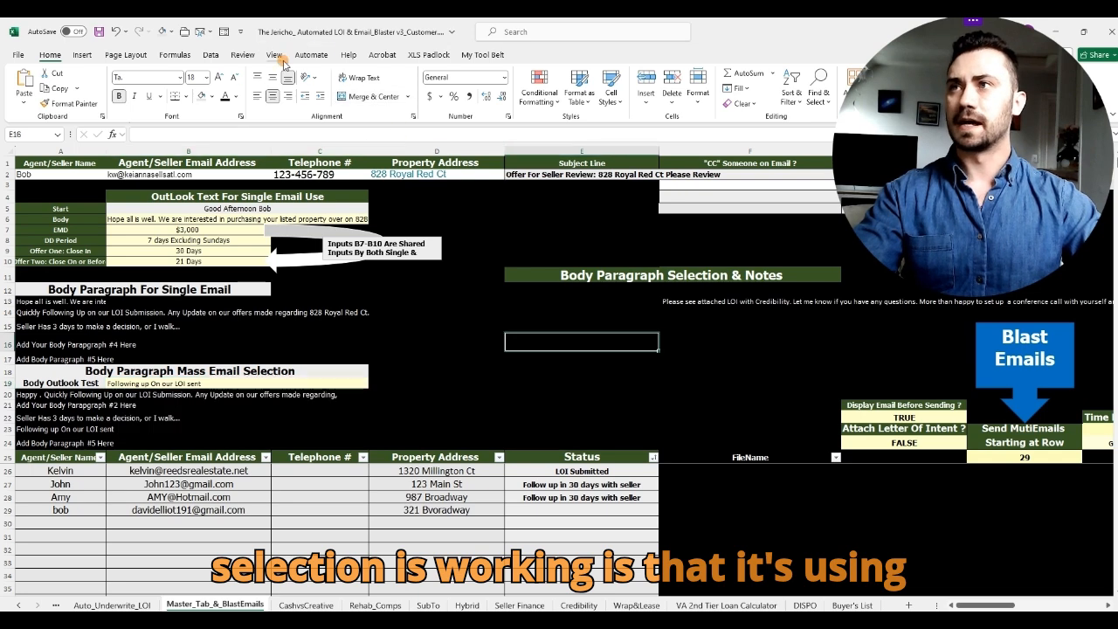
left_click(213, 55)
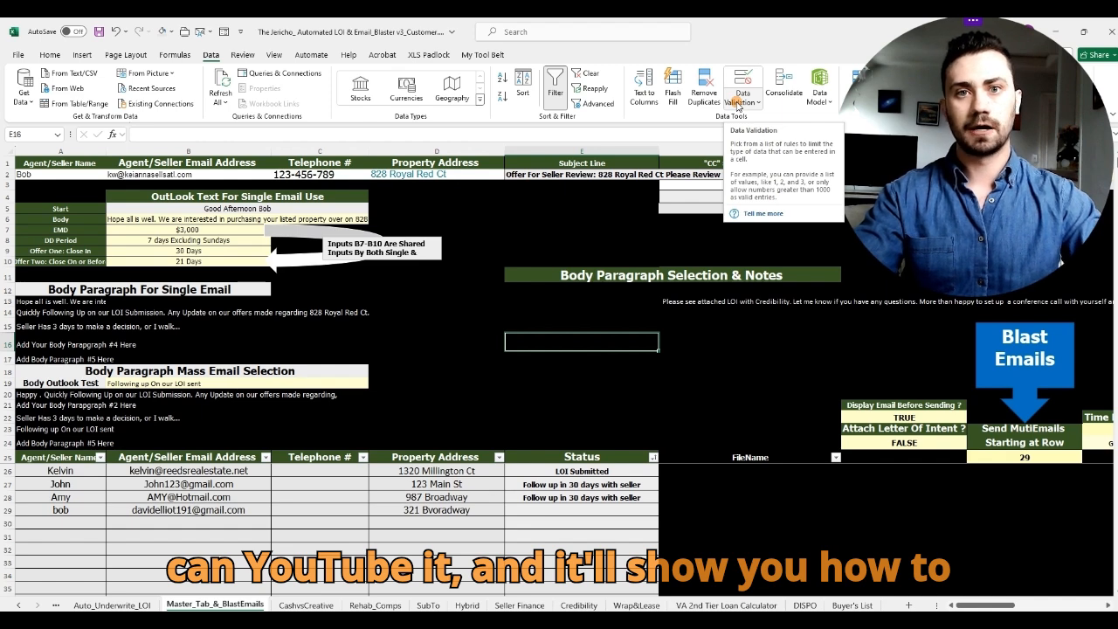
Step: Review B19's paragraph list and the paragraph options in A20:A24
left_click(483, 392)
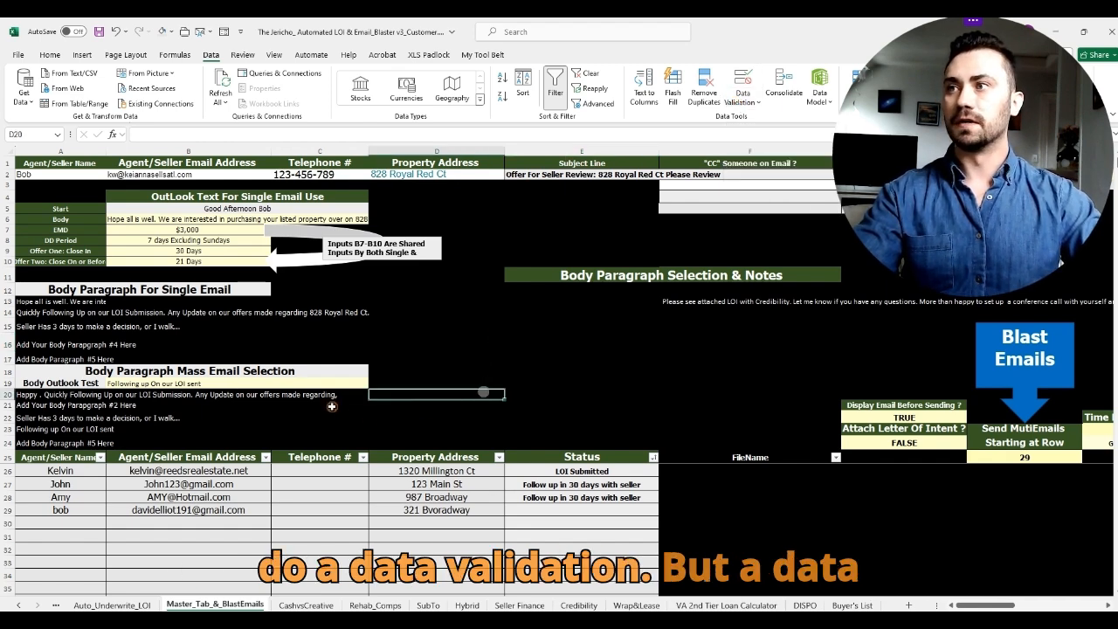
left_click(322, 383)
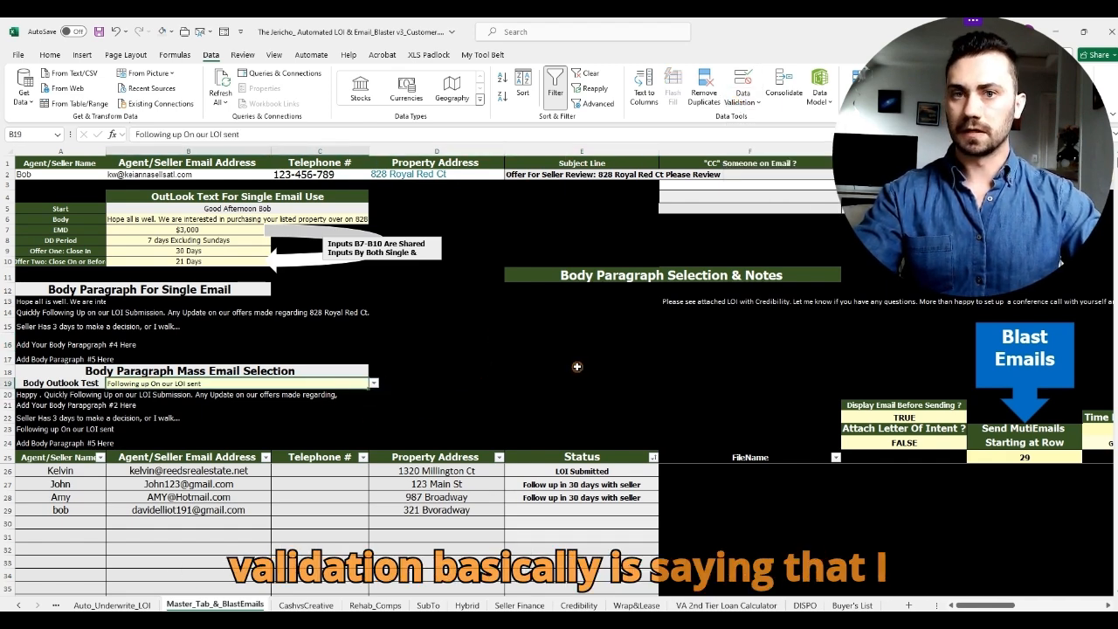
left_click(373, 383)
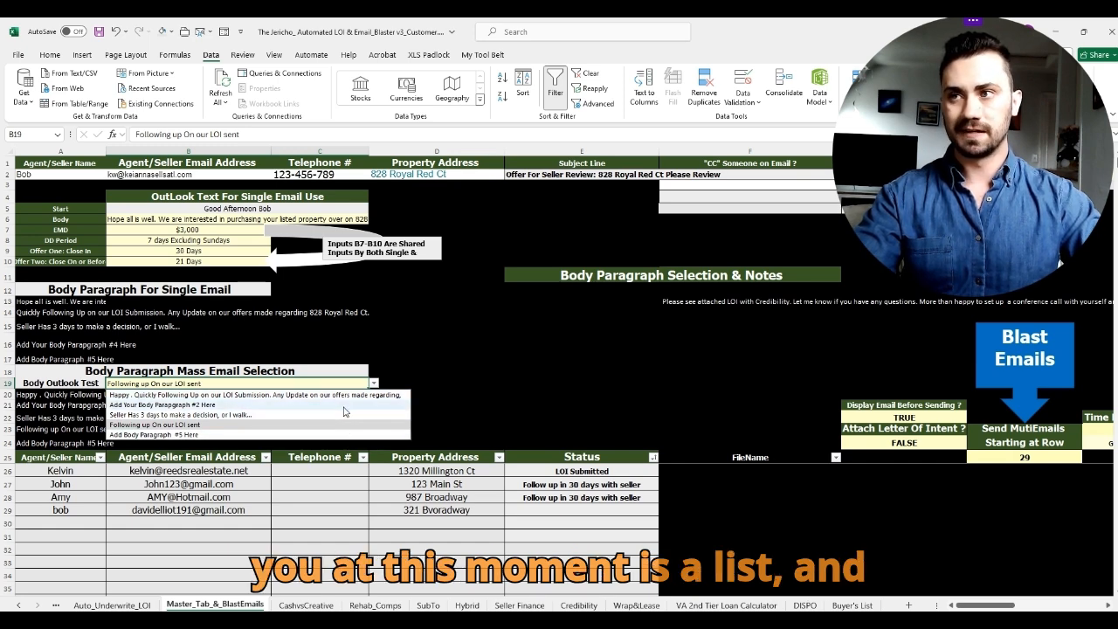
left_click(581, 407)
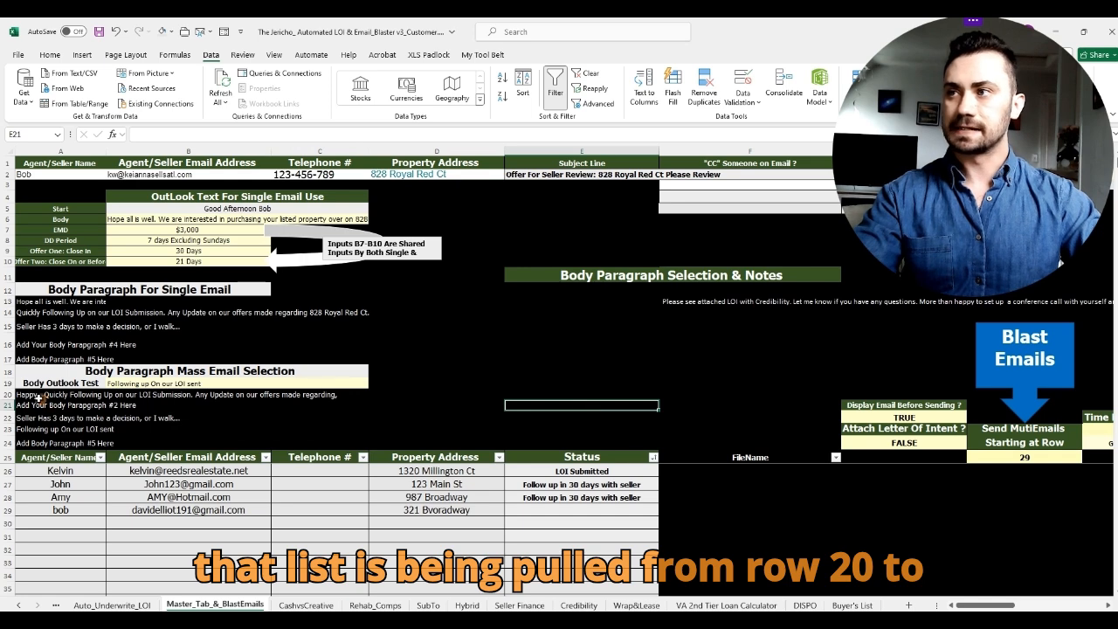
left_click_drag(31, 398, 37, 441)
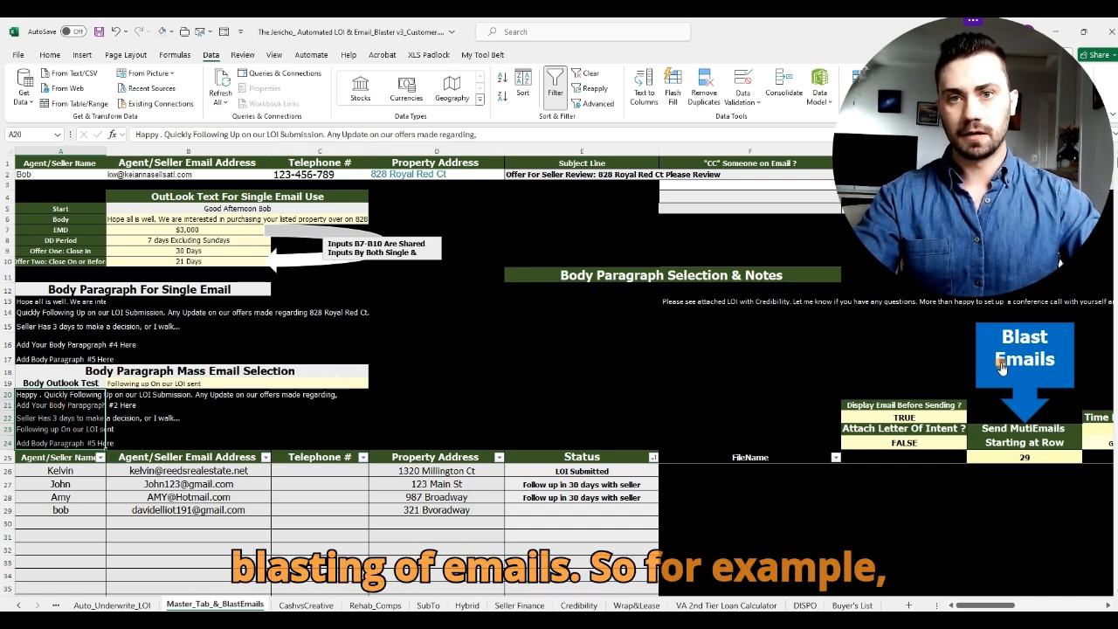
Step: Set B19 to the 'Quickly Following Up on our LOI Submission' paragraph and start the Blast Emails run
left_click(315, 384)
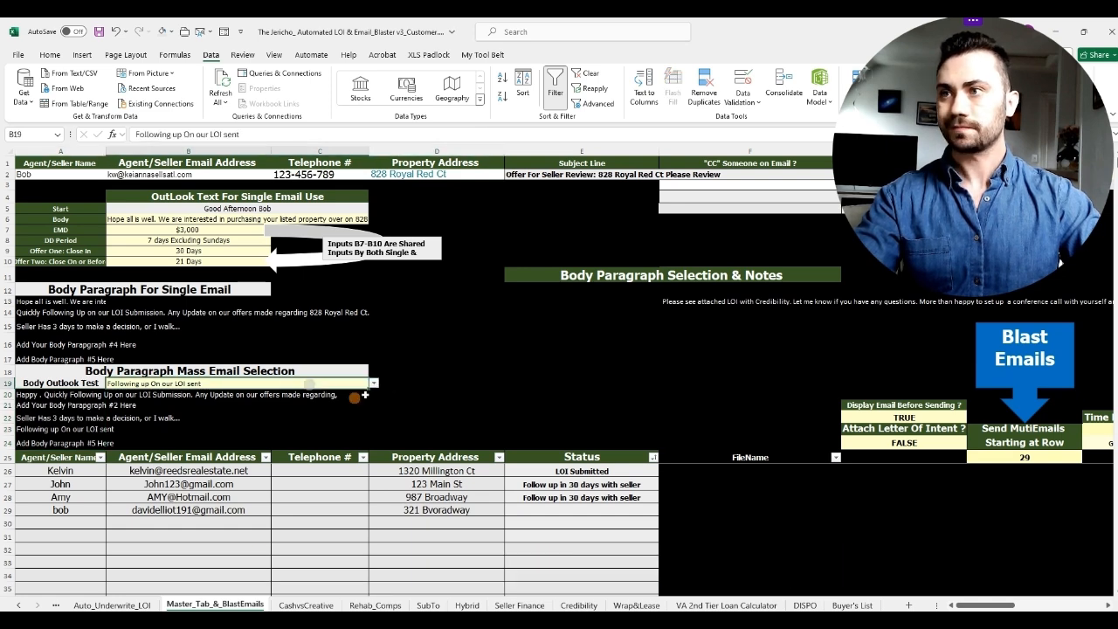
left_click(373, 383)
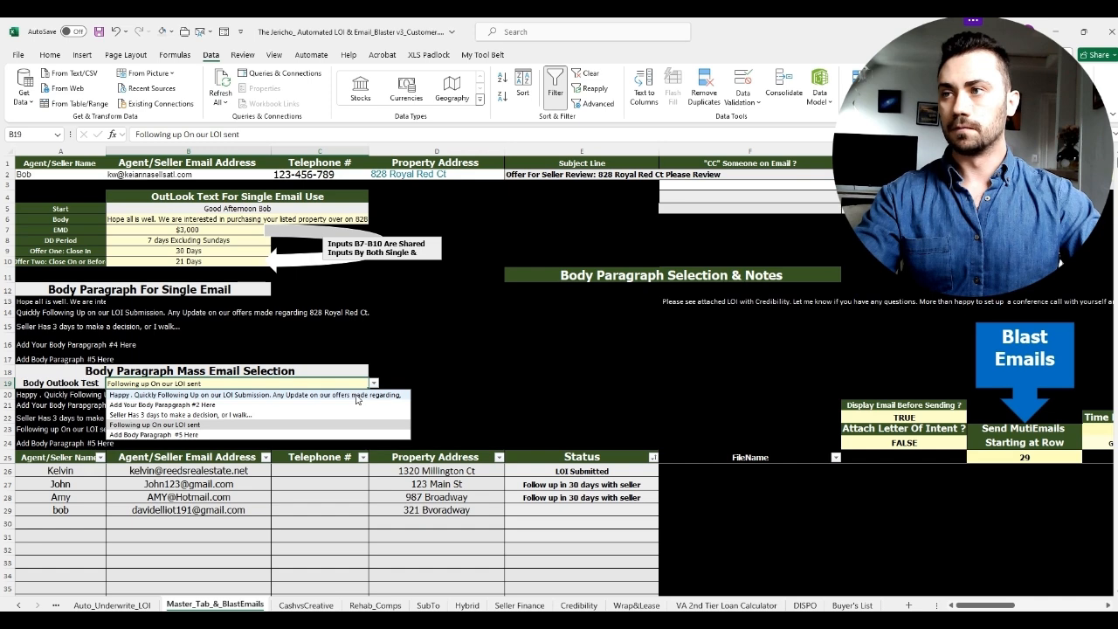
left_click(357, 396)
left_click(7, 395)
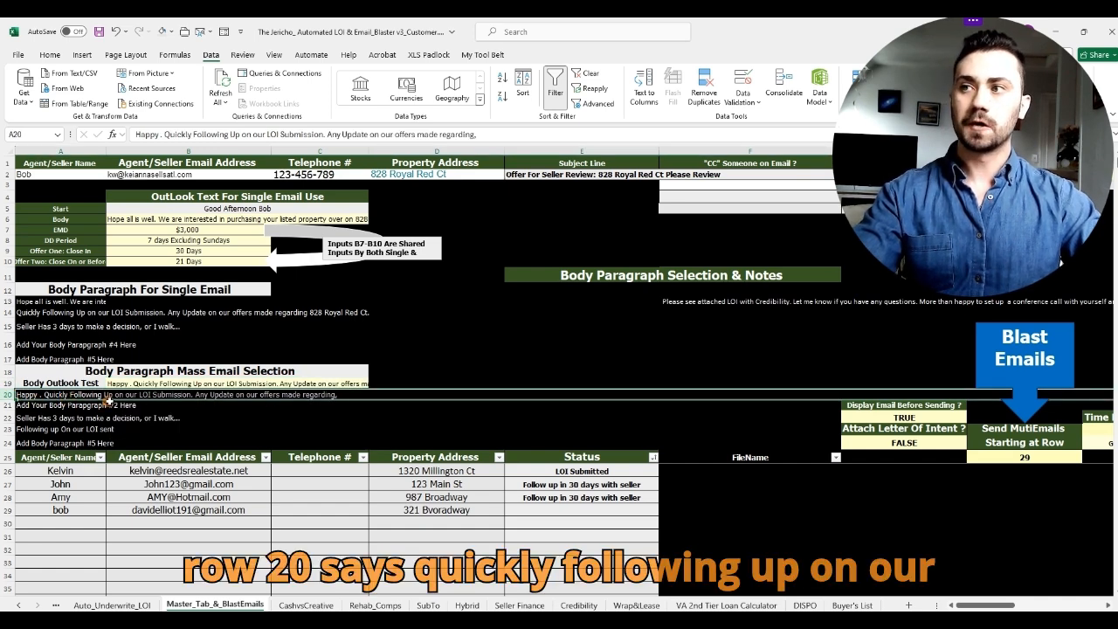
left_click(347, 383)
left_click(375, 384)
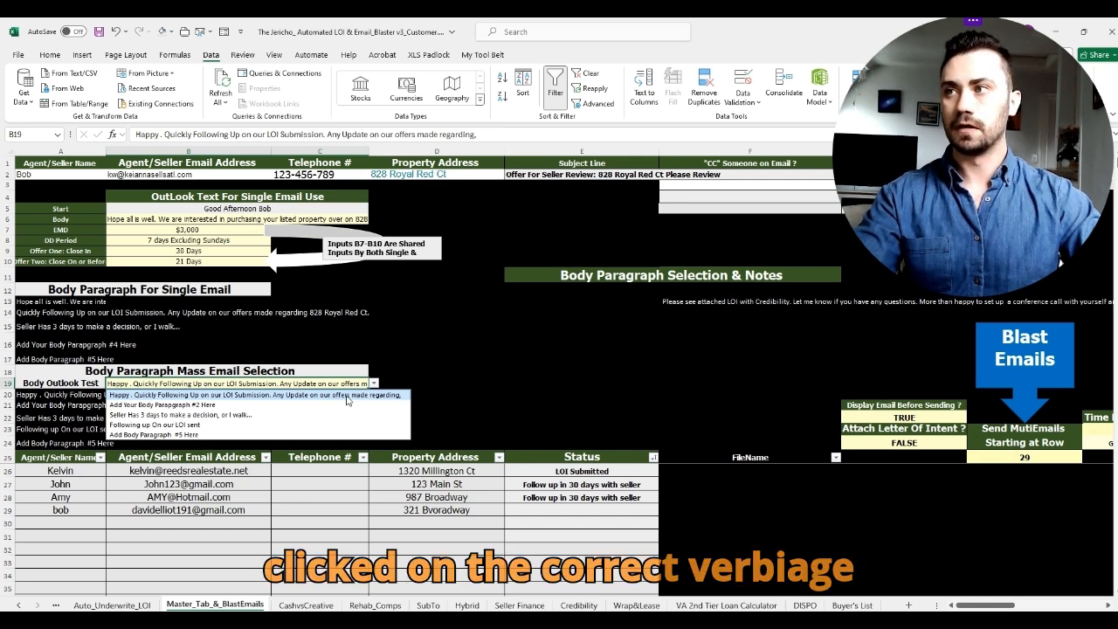
left_click(347, 396)
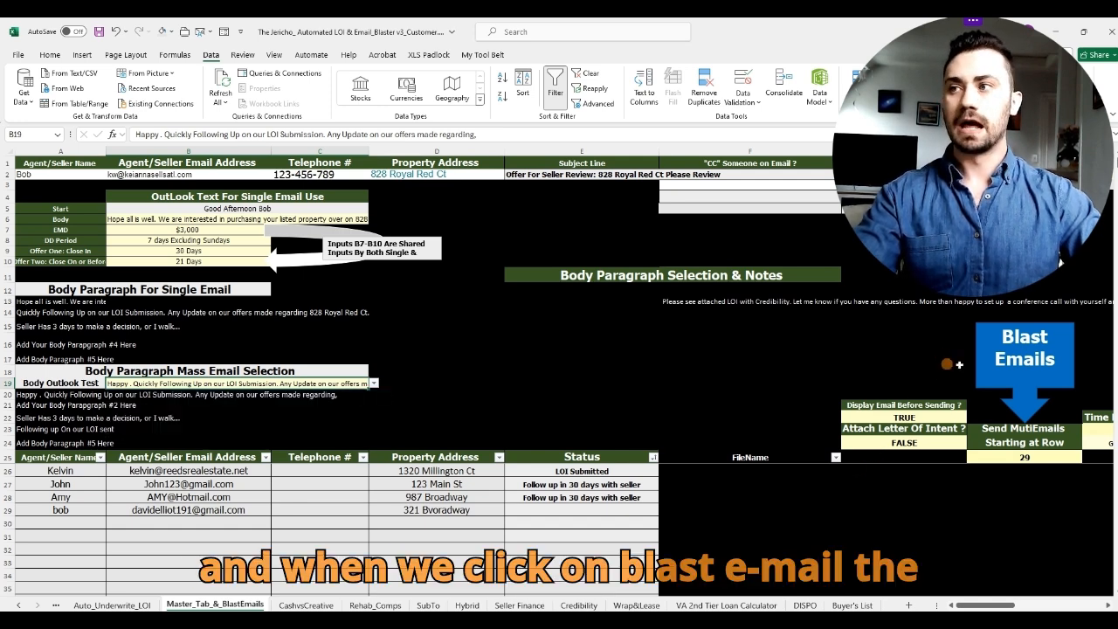
left_click(1028, 358)
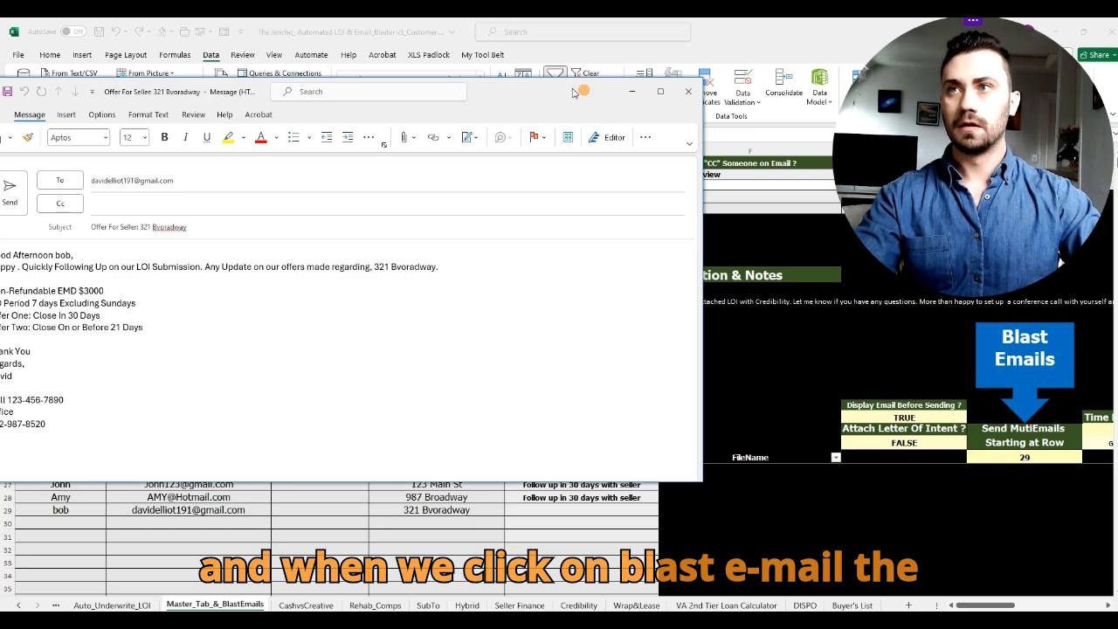
Step: Read the 321 Bvoradway offer draft's body paragraph, then close it without saving
left_click_drag(613, 91, 759, 86)
left_click_drag(589, 259, 133, 261)
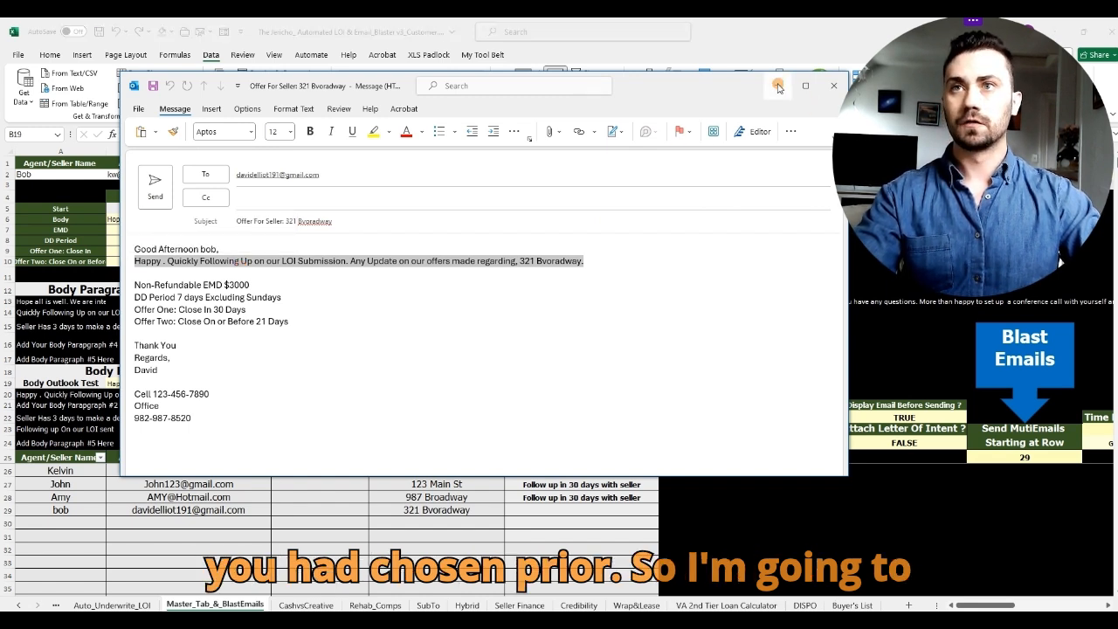
left_click(833, 85)
left_click_drag(648, 89, 589, 79)
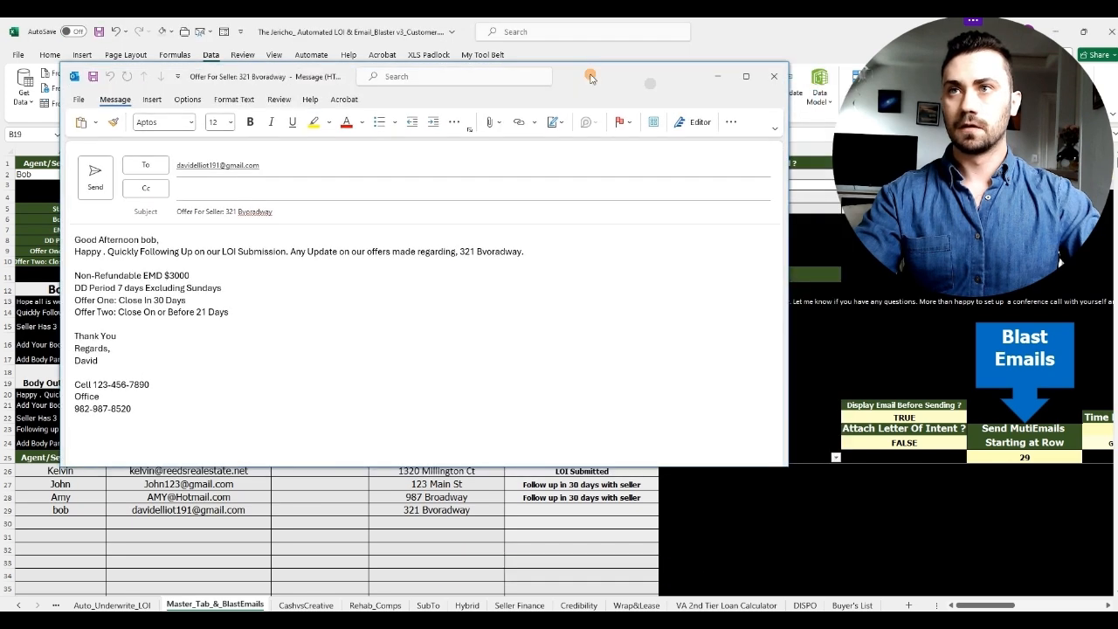
left_click(774, 76)
left_click(569, 361)
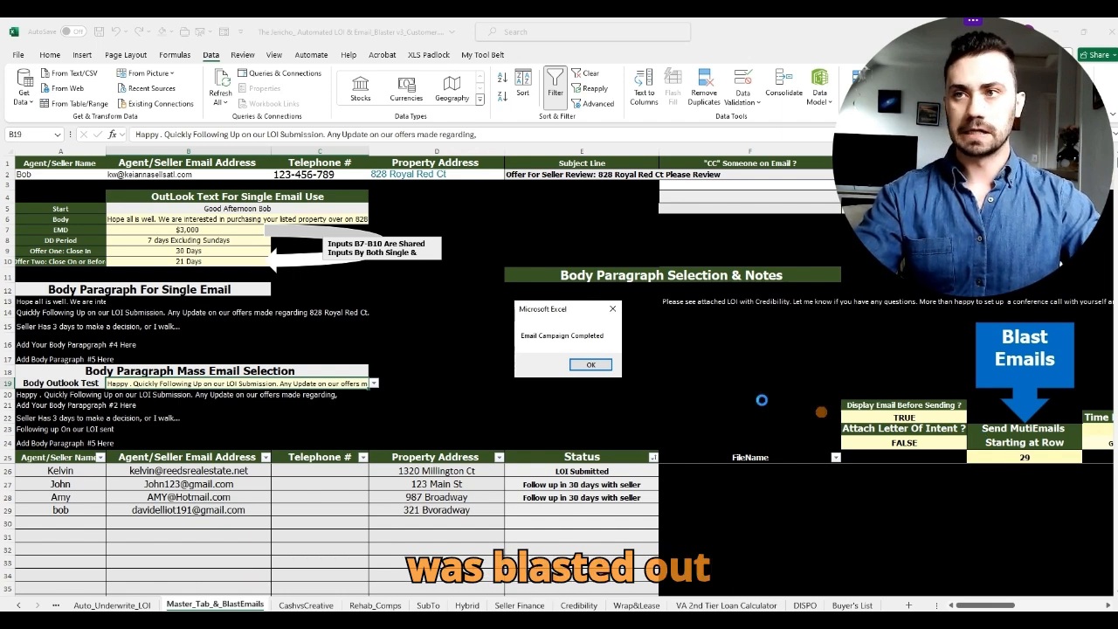
Step: Dismiss the campaign notice and step through the paragraph options in A20 to A24
left_click(591, 365)
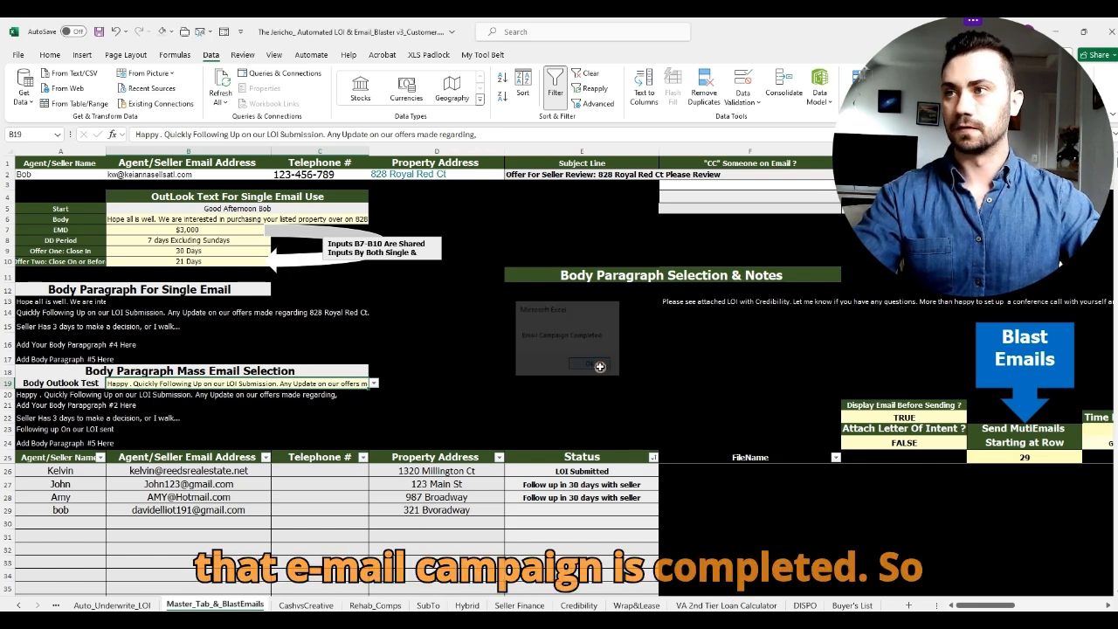
left_click(477, 406)
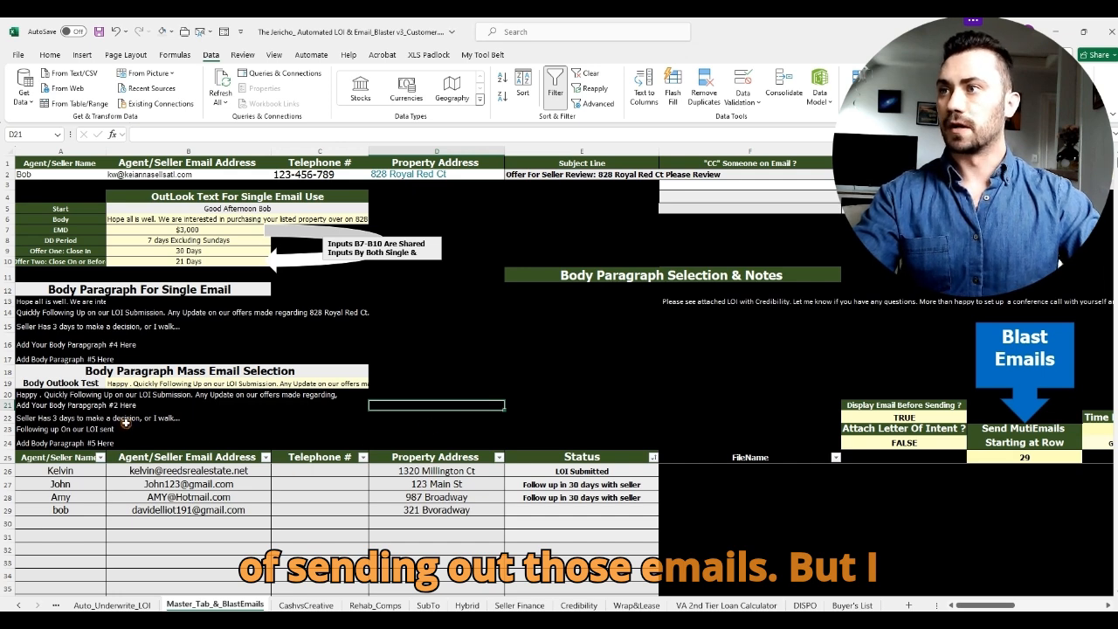
left_click(38, 395)
left_click_drag(39, 395, 54, 439)
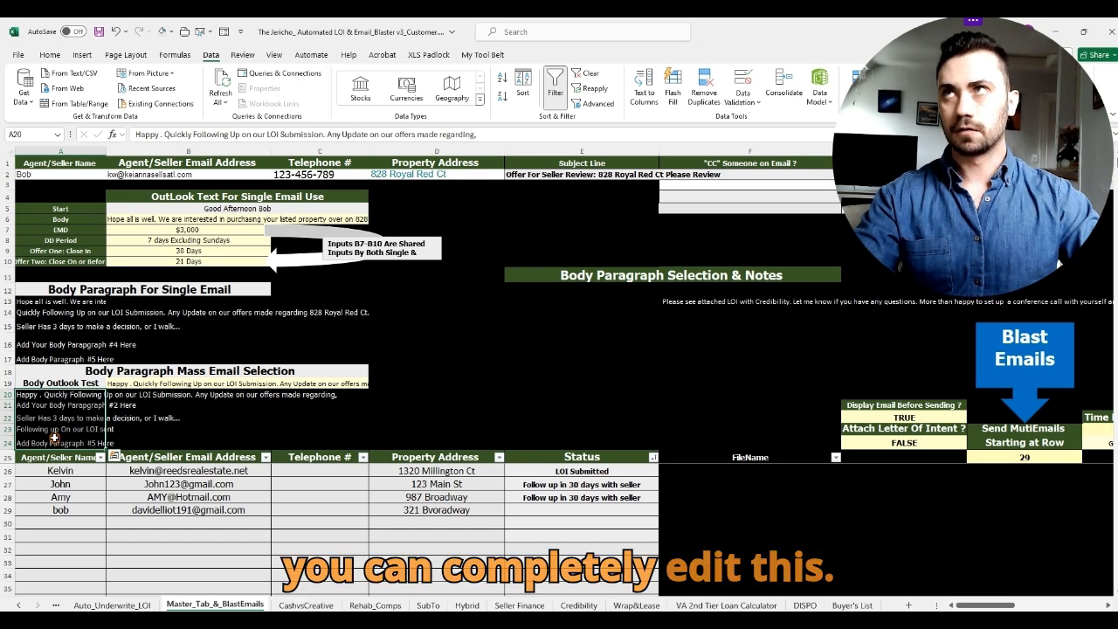
left_click(35, 396)
left_click(35, 406)
left_click(36, 418)
left_click(39, 429)
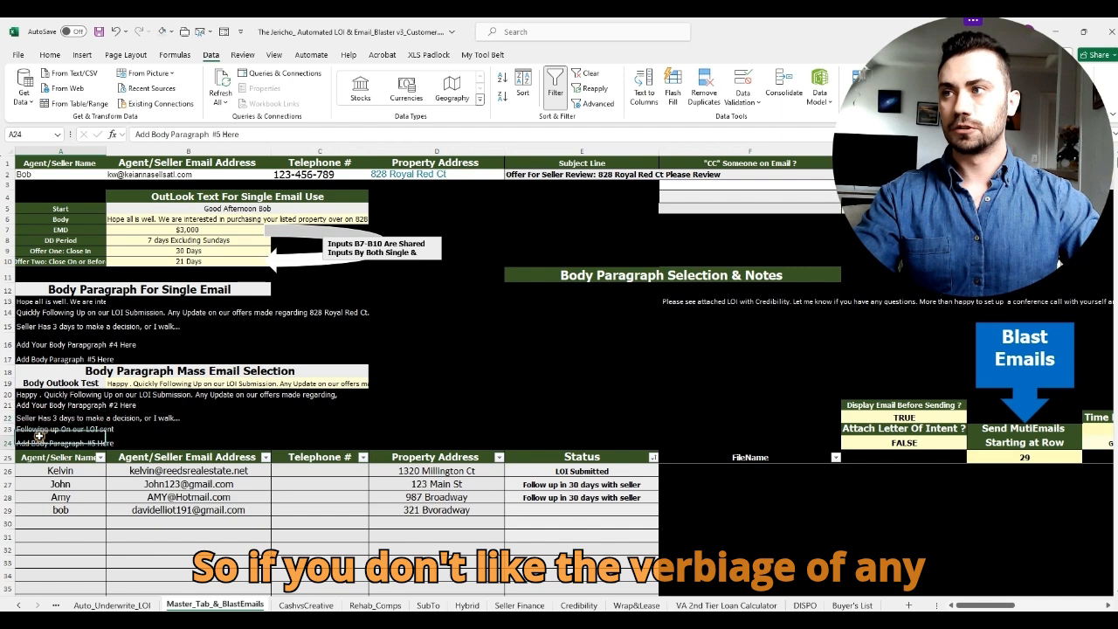
left_click(41, 439)
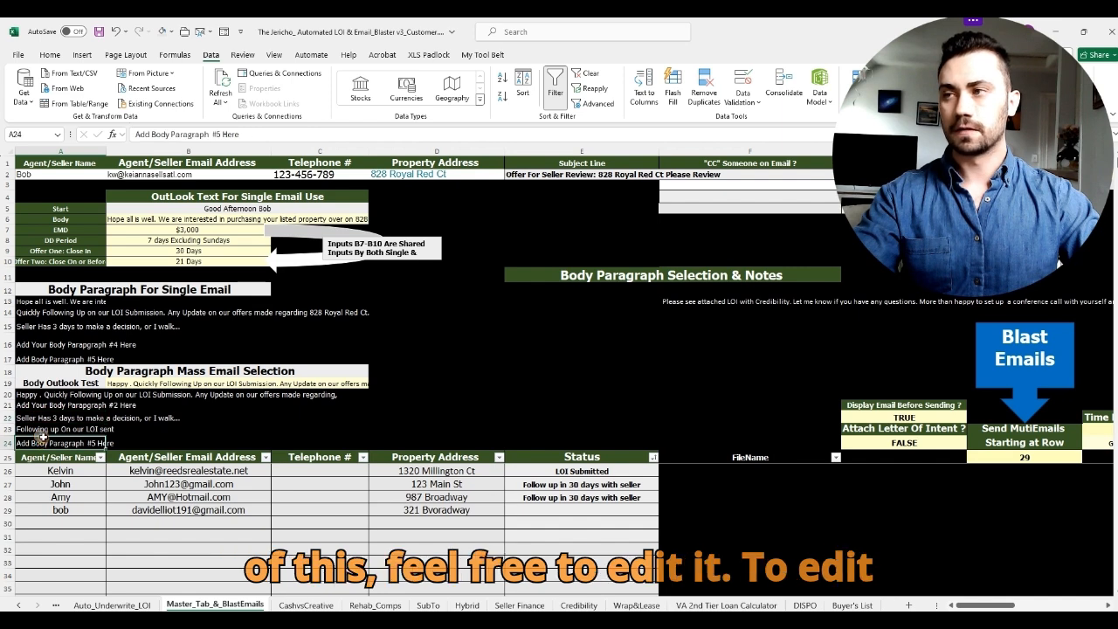
left_click(32, 394)
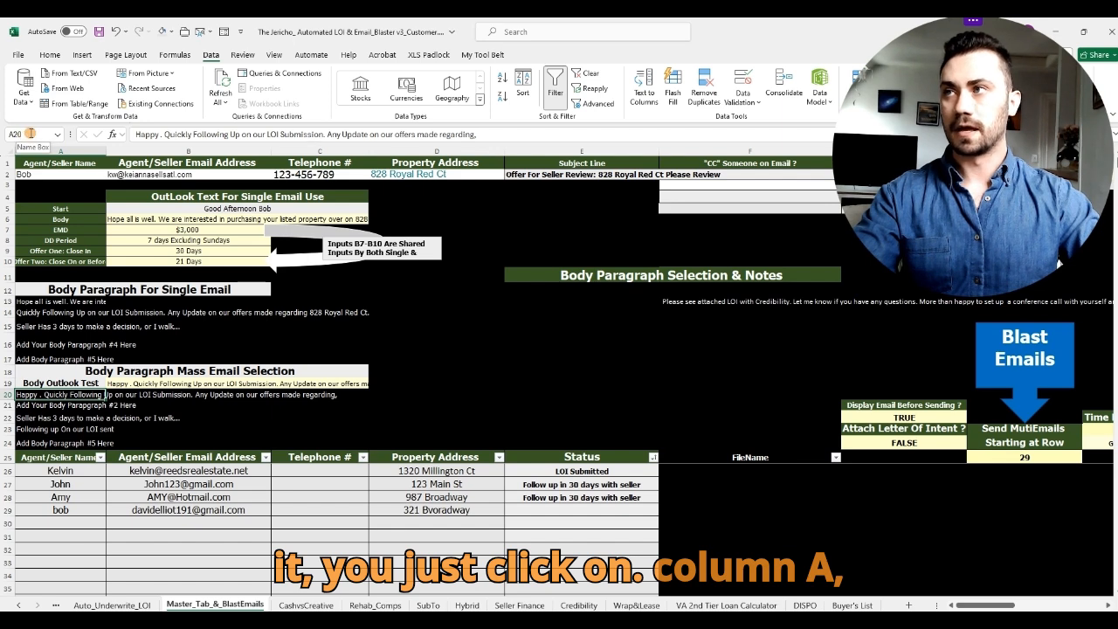
Step: Compare the A21, A22 and A24 options, then overwrite A22 with '123 Main St'
left_click(61, 406)
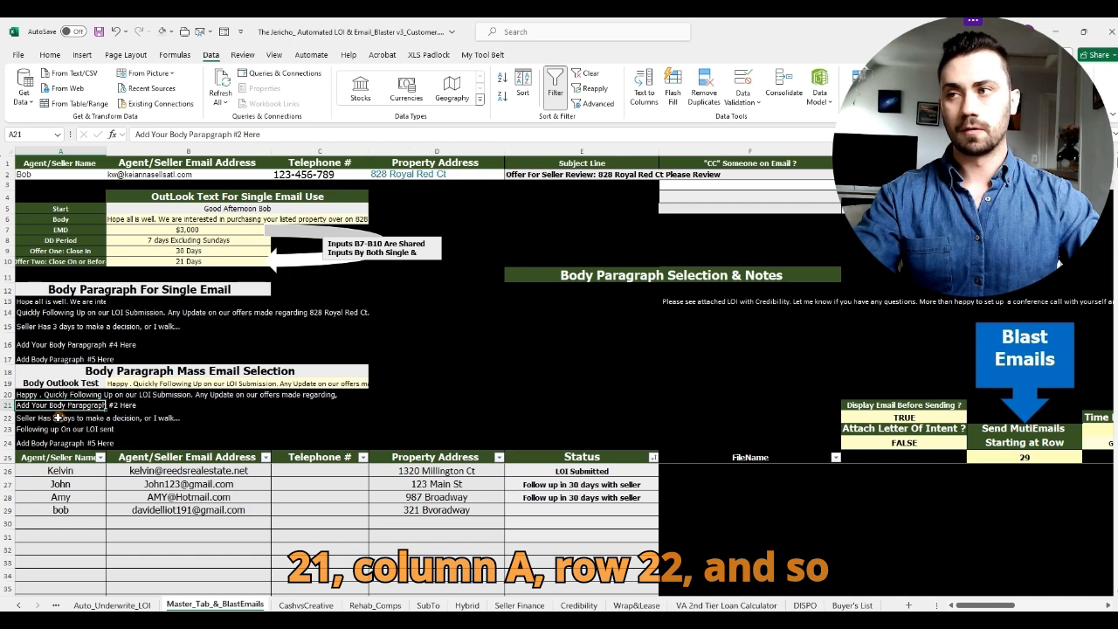
left_click(54, 419)
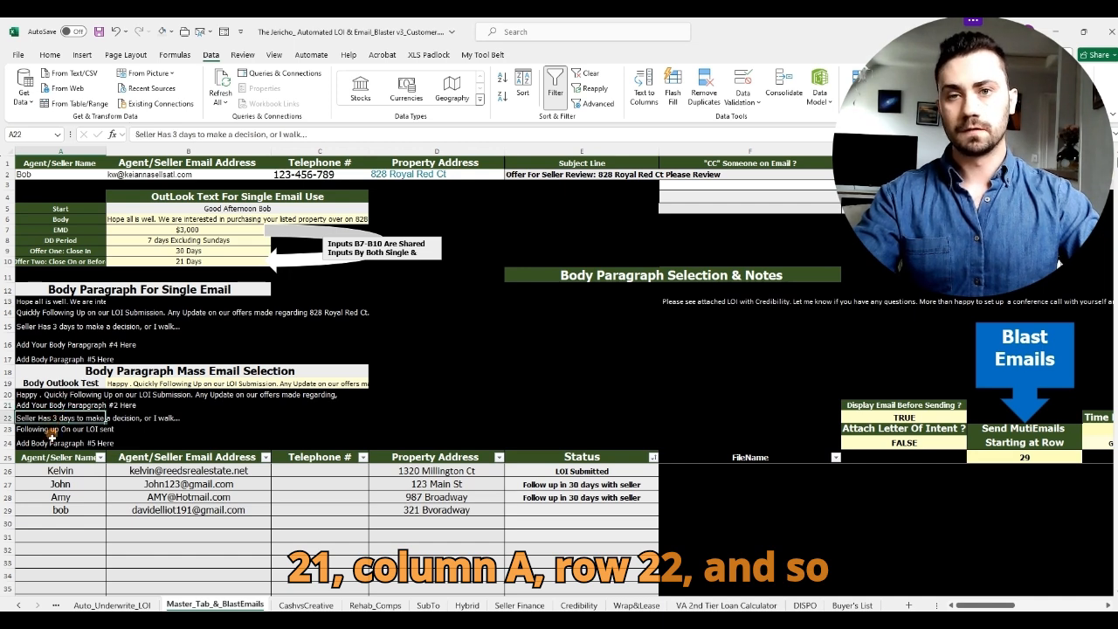
left_click(48, 443)
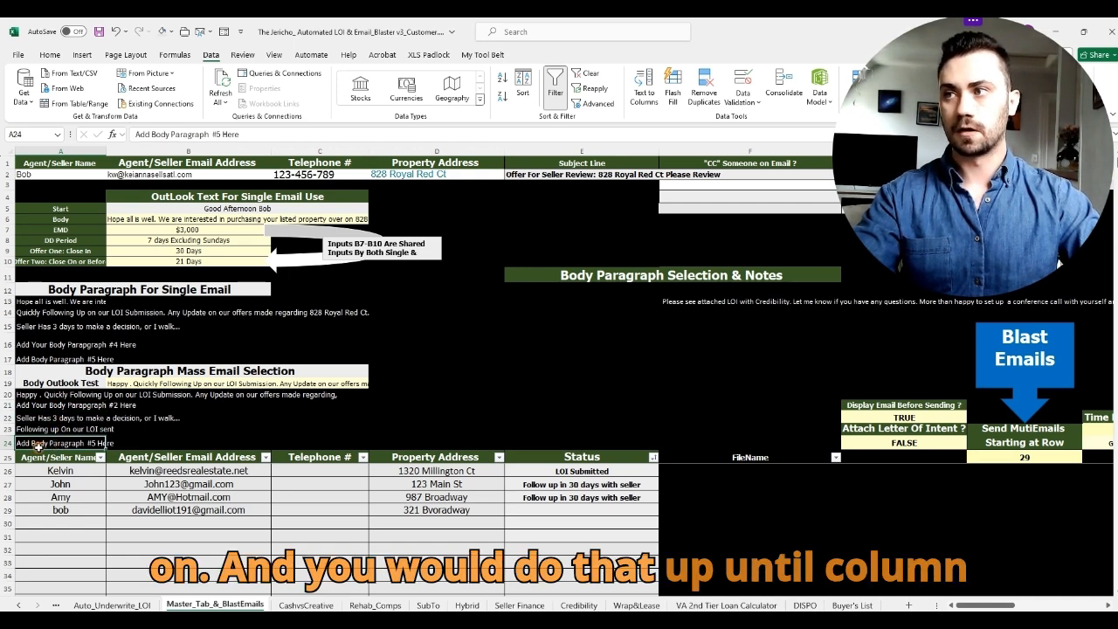
double_click(50, 419)
left_click_drag(185, 416, 9, 407)
type("123 mAIN St")
key("Return")
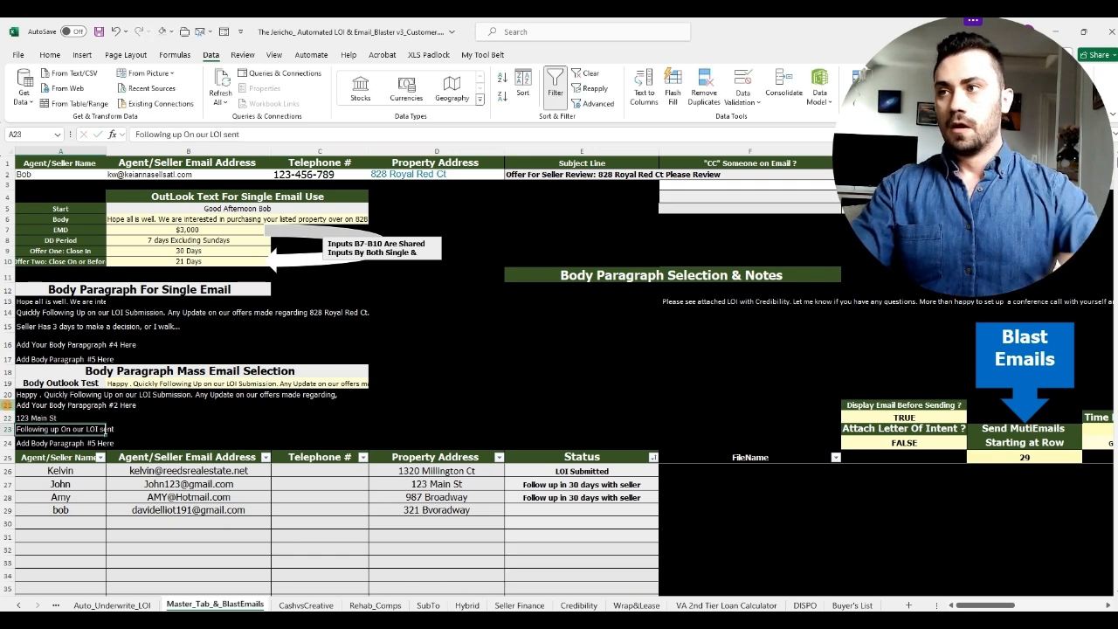
left_click(367, 385)
left_click(373, 383)
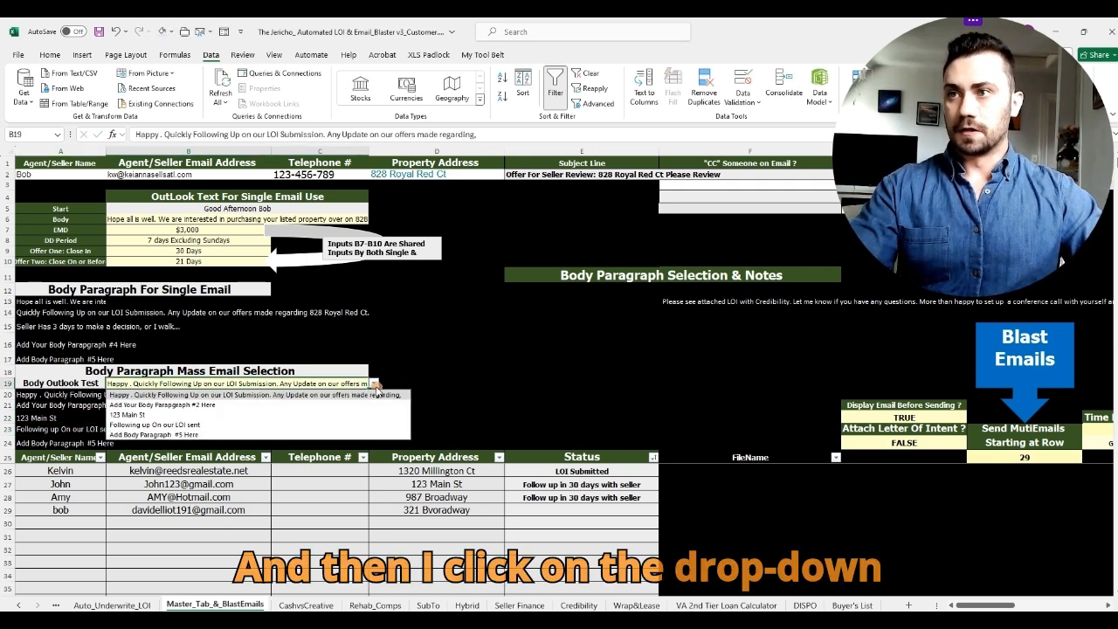
left_click(344, 416)
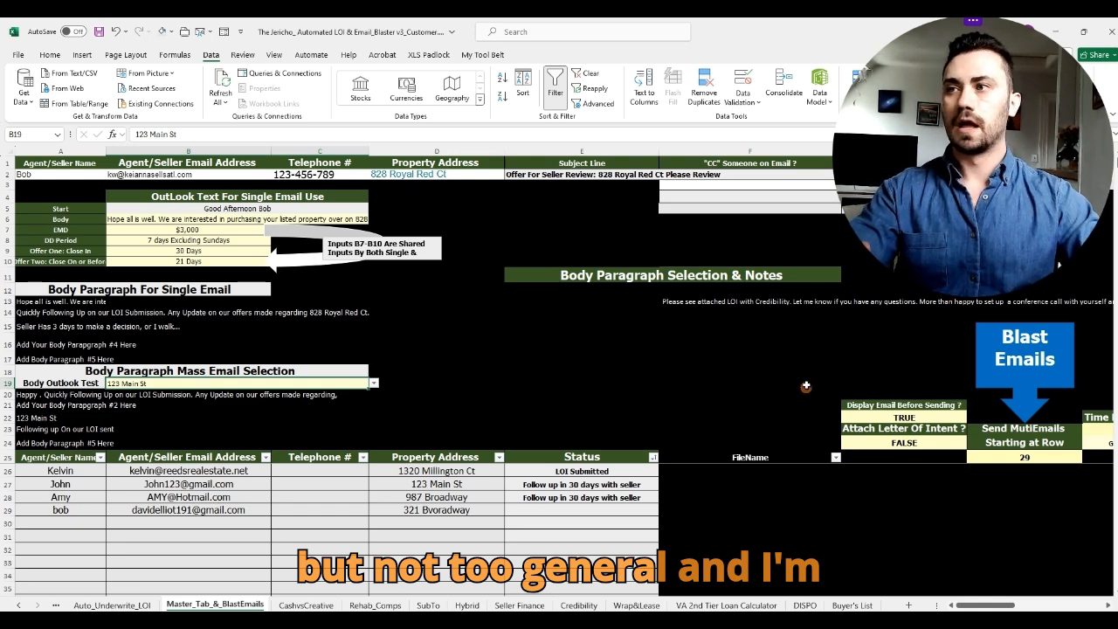
left_click(373, 384)
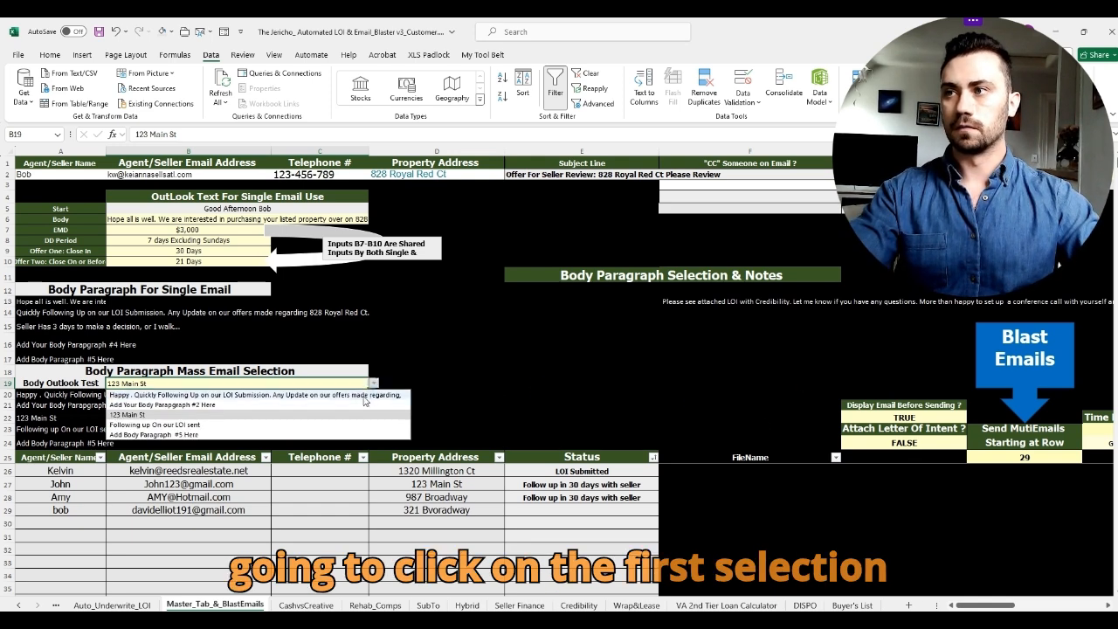
left_click(364, 395)
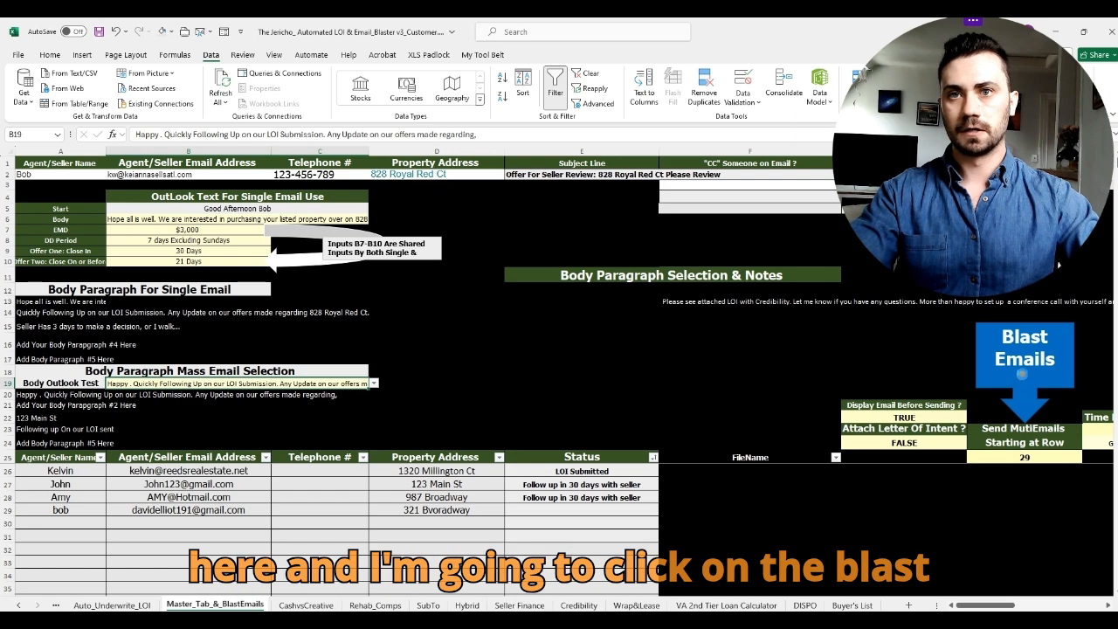
Step: Run Blast Emails and inspect the new 321 Bvoradway draft, selecting its property address
left_click(1021, 374)
left_click_drag(603, 88, 725, 51)
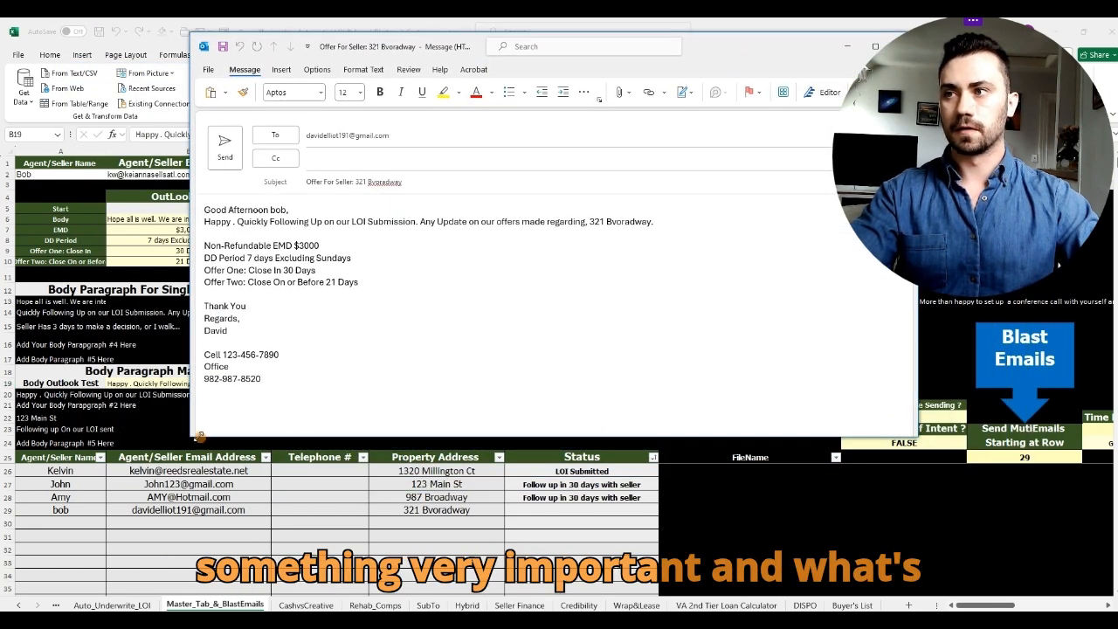
left_click_drag(199, 435, 359, 436)
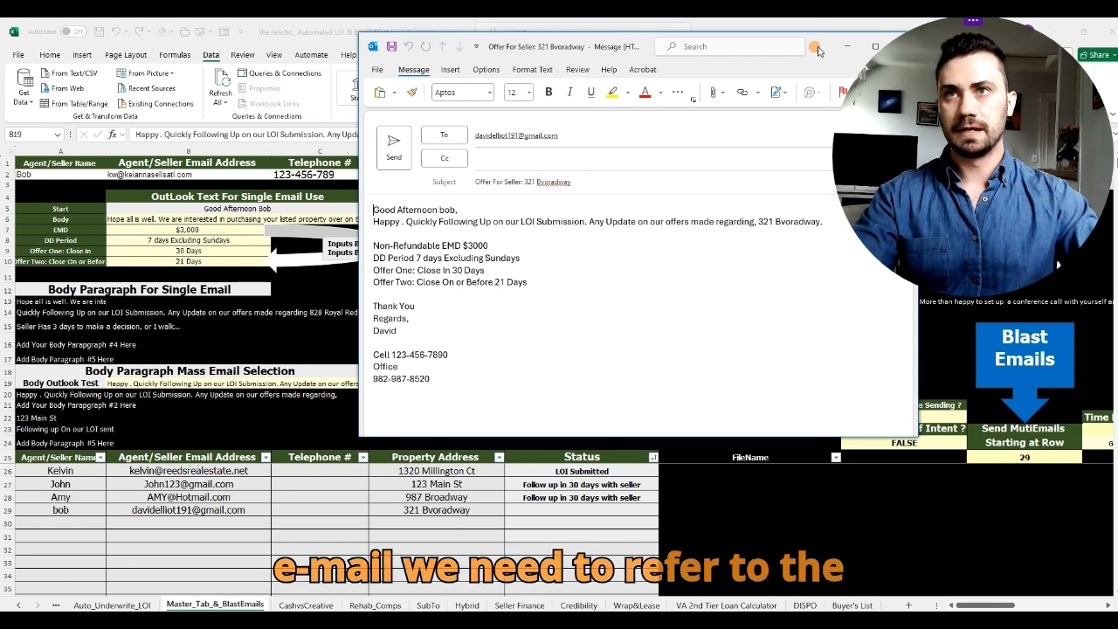
left_click_drag(818, 49, 757, 50)
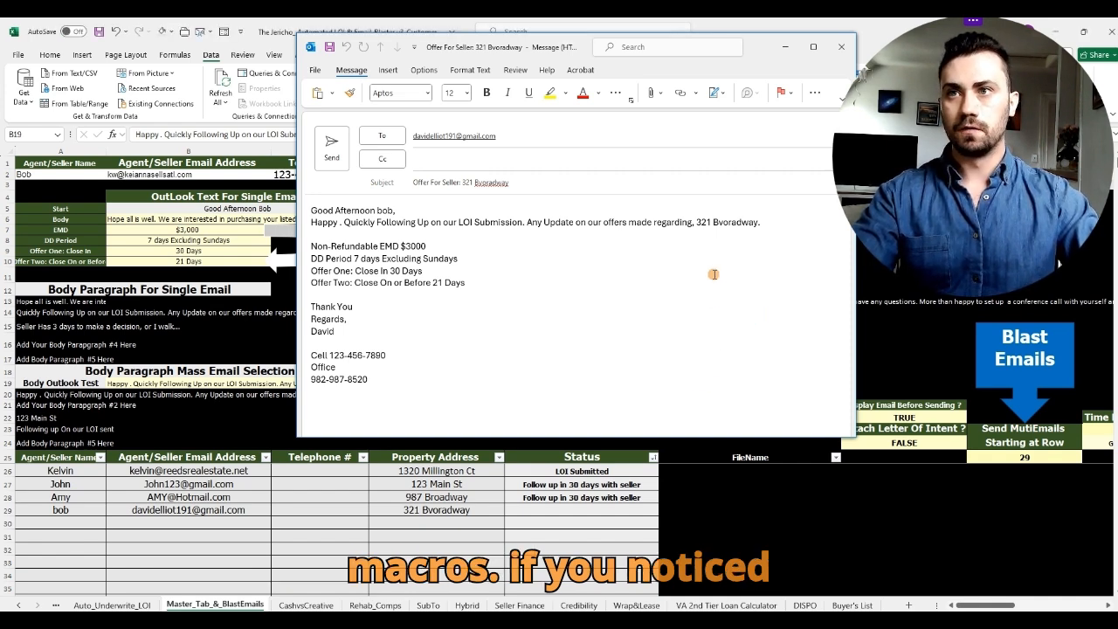
left_click(712, 273)
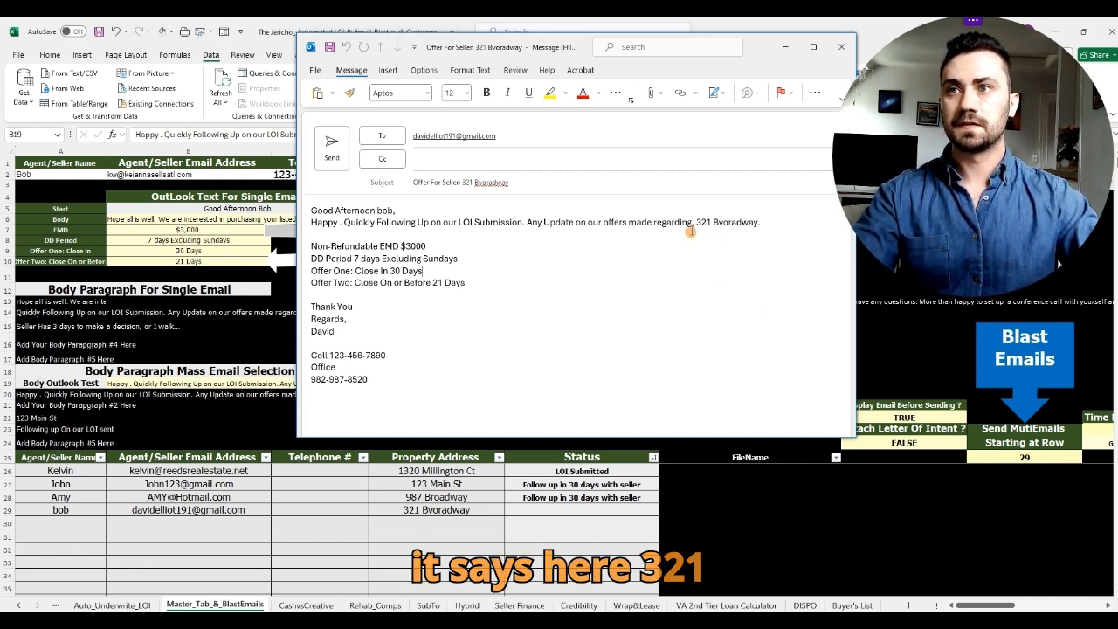
left_click_drag(696, 221, 768, 229)
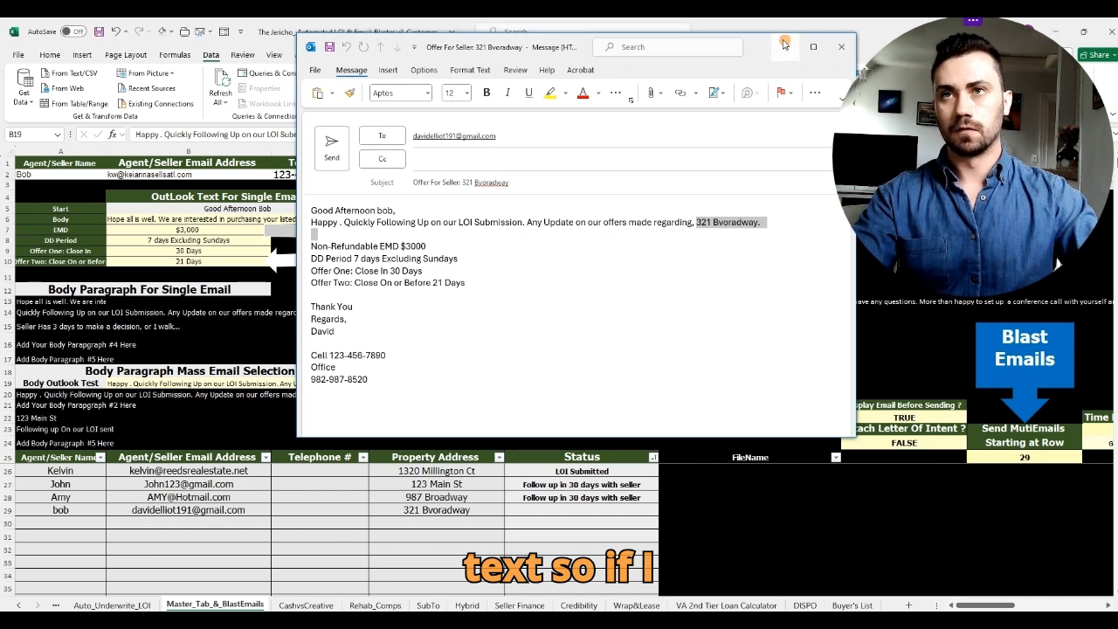
Step: Minimize the draft, dismiss the completion notice and enter 28 as the starting row in H25
left_click(784, 46)
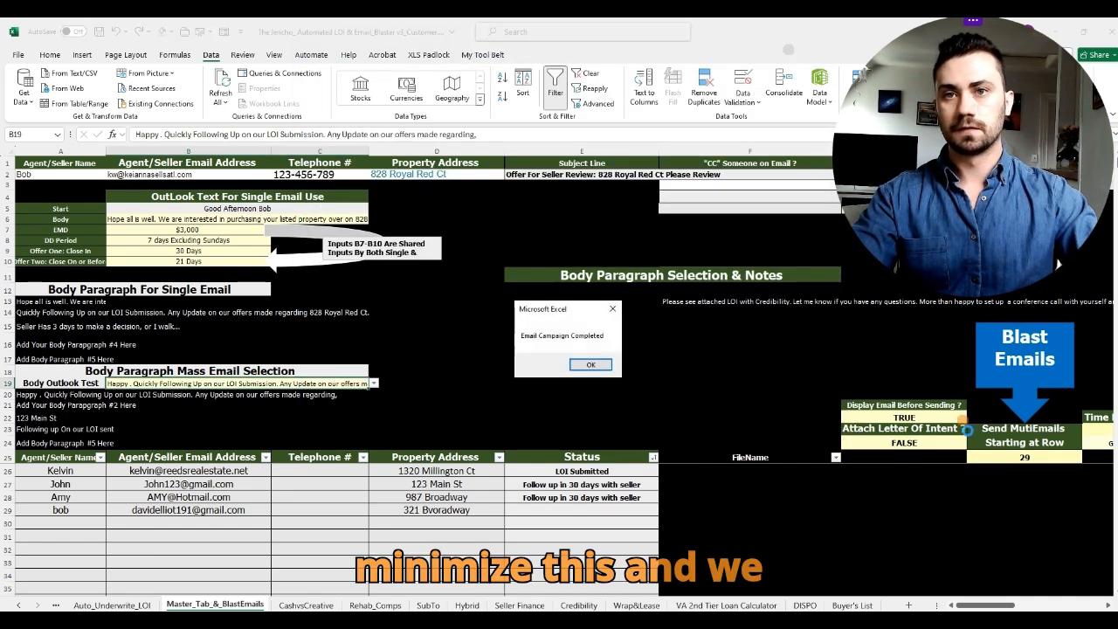
left_click(592, 365)
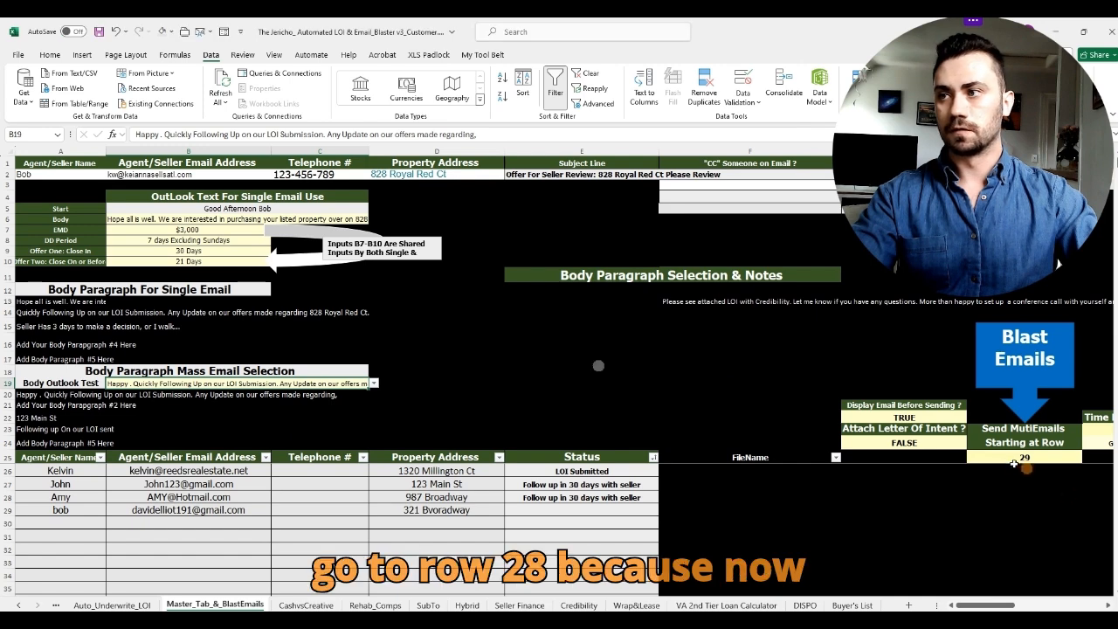
left_click(1026, 457)
type("28")
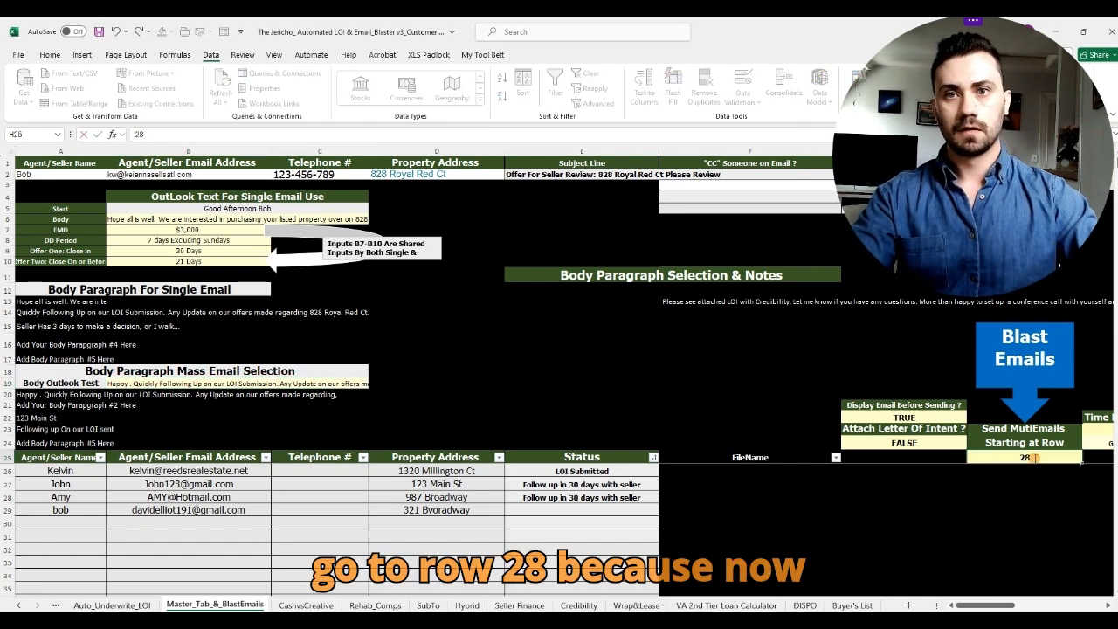
left_click(802, 386)
mouse_move(415, 619)
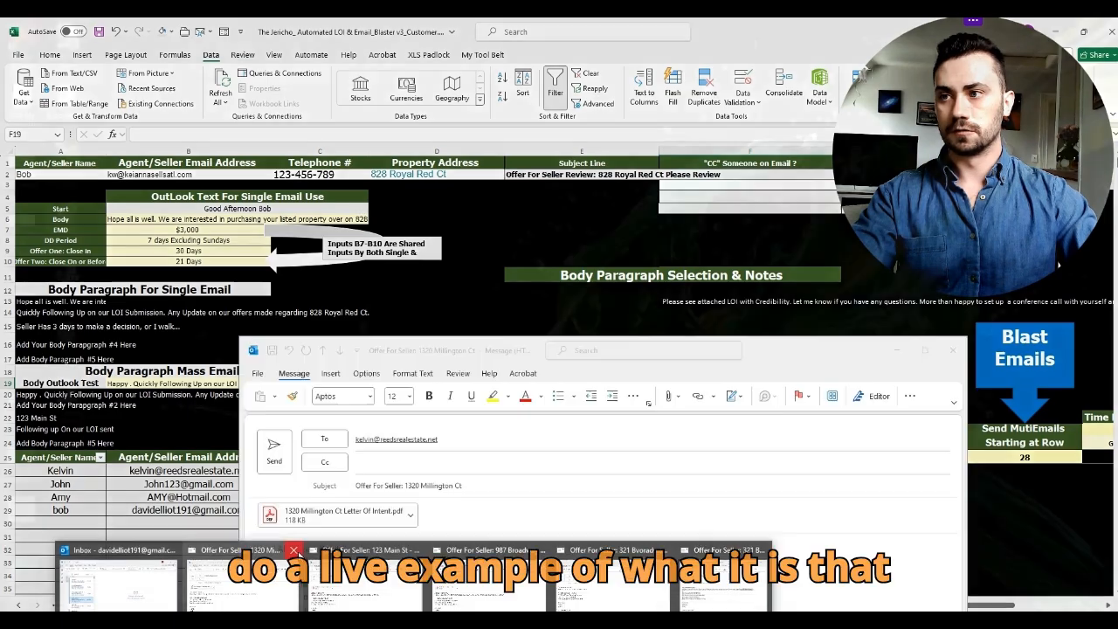
left_click(294, 551)
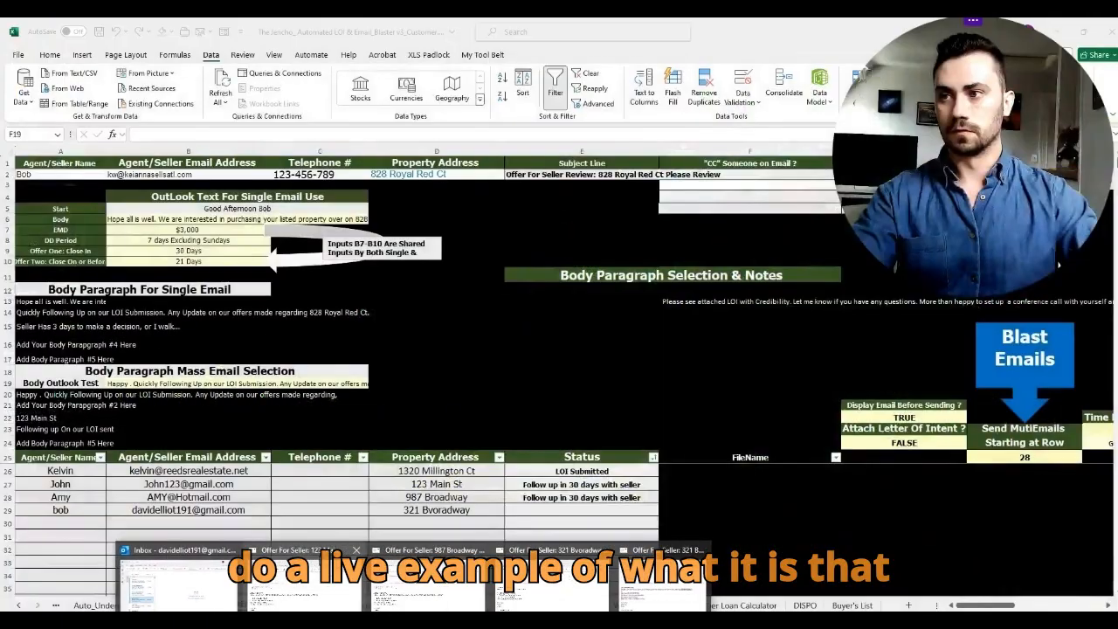
left_click(355, 550)
left_click(415, 550)
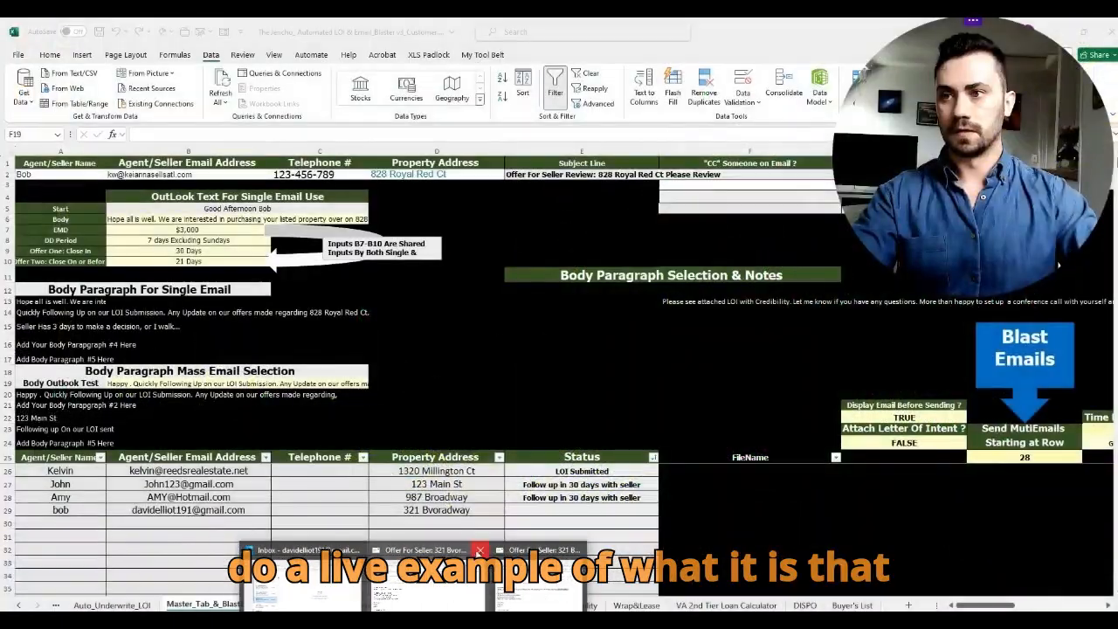
left_click(480, 551)
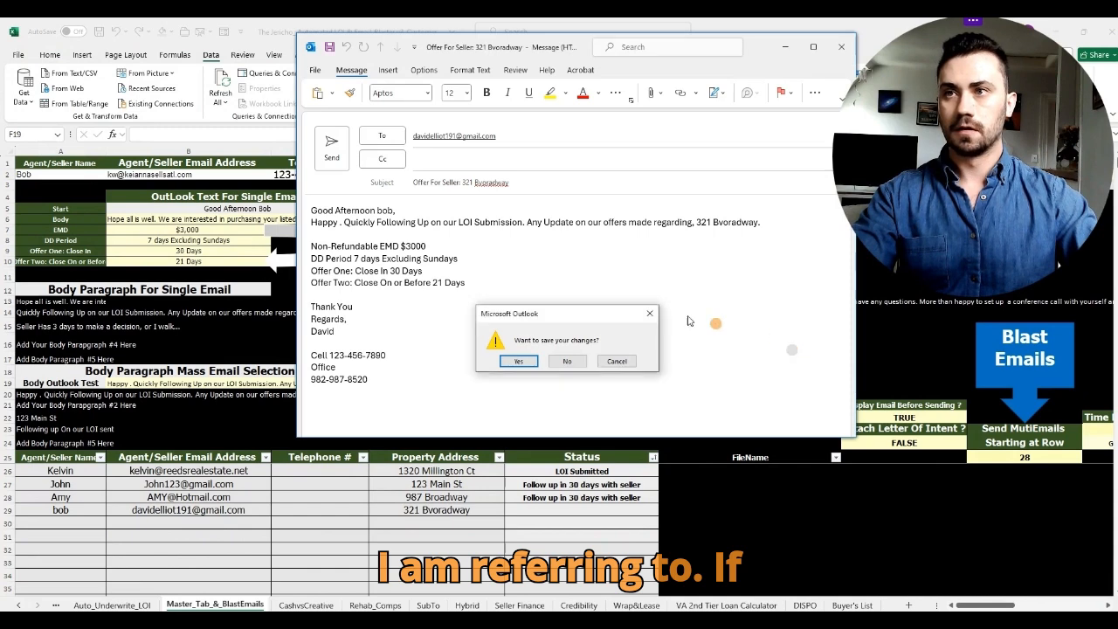
left_click(567, 361)
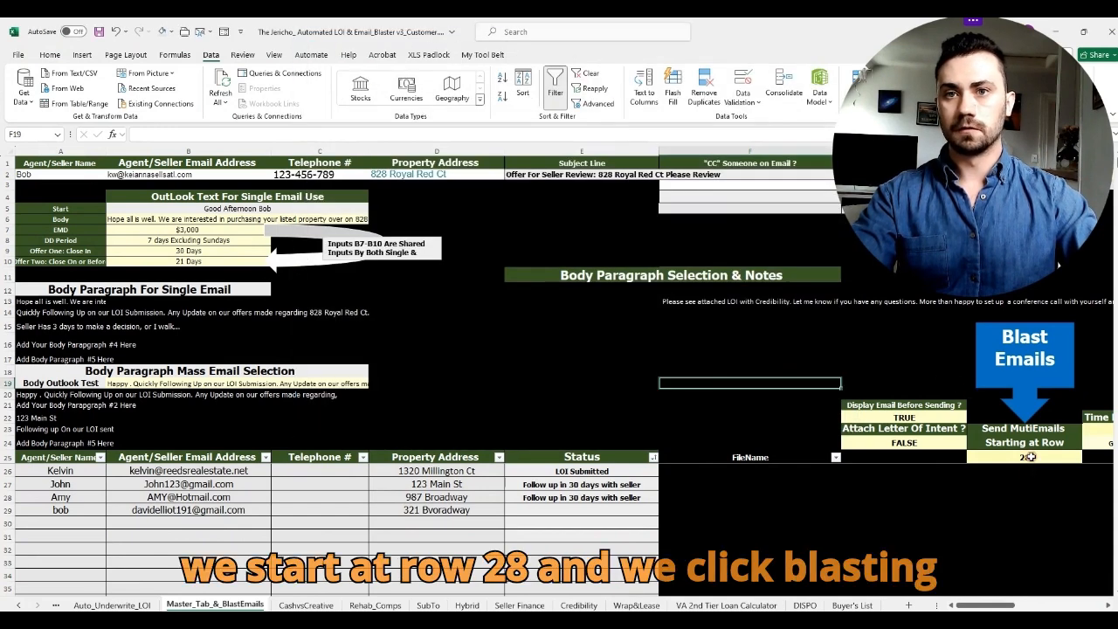
Step: Blast emails from row 28 and compare the 987 Broadway and 321 Bvoradway drafts side by side
left_click(1031, 457)
left_click(1022, 356)
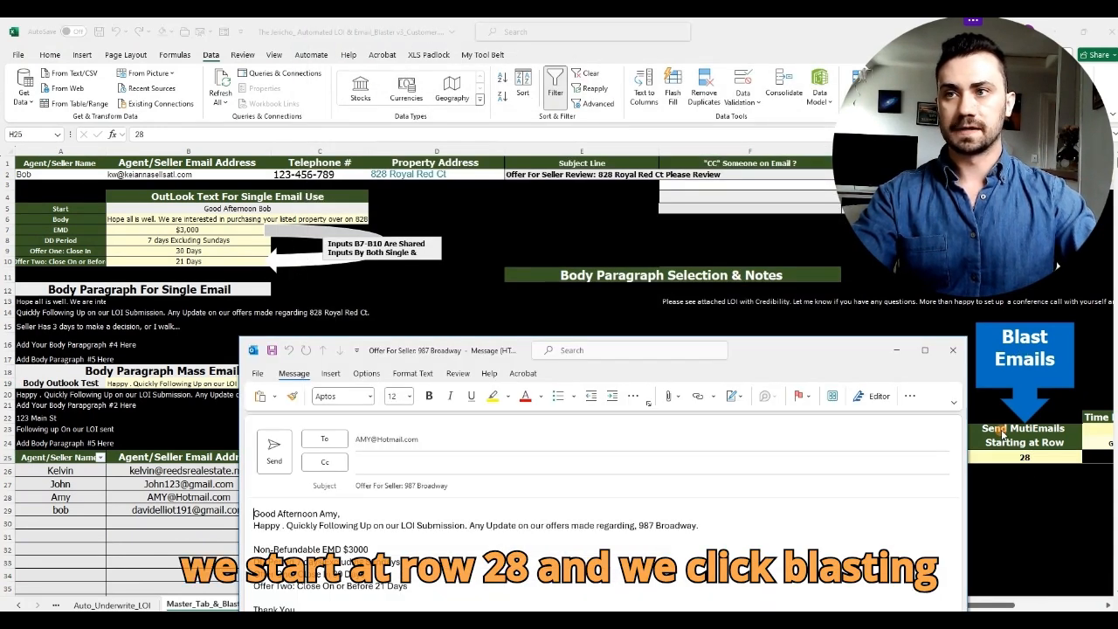
left_click_drag(816, 353, 617, 84)
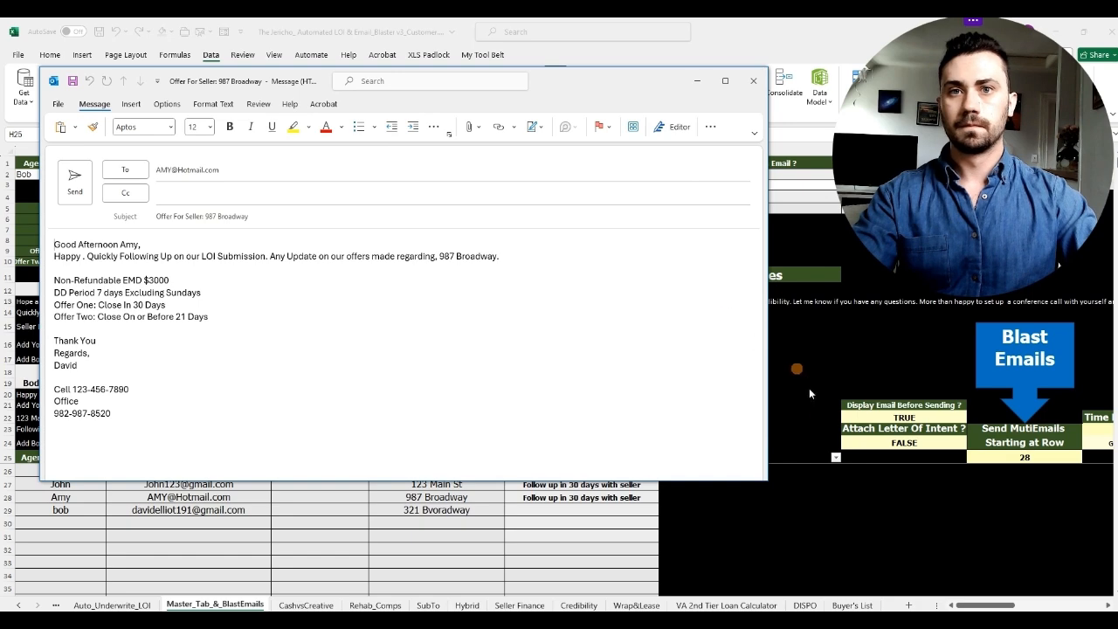
left_click_drag(624, 96, 898, 269)
left_click_drag(834, 294, 681, 298)
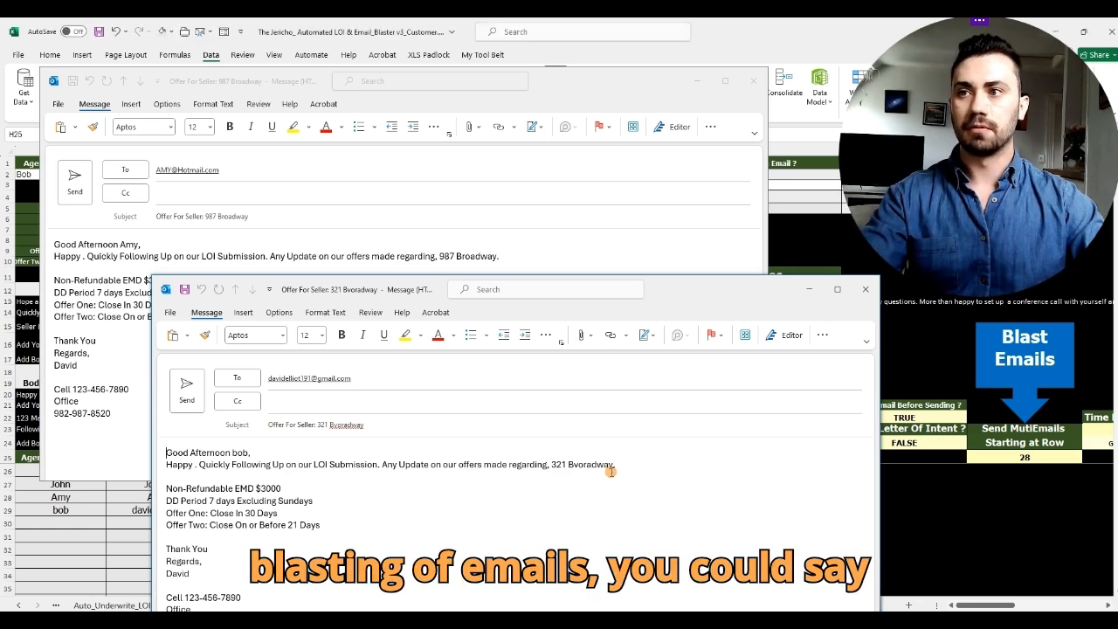
left_click_drag(386, 464, 619, 464)
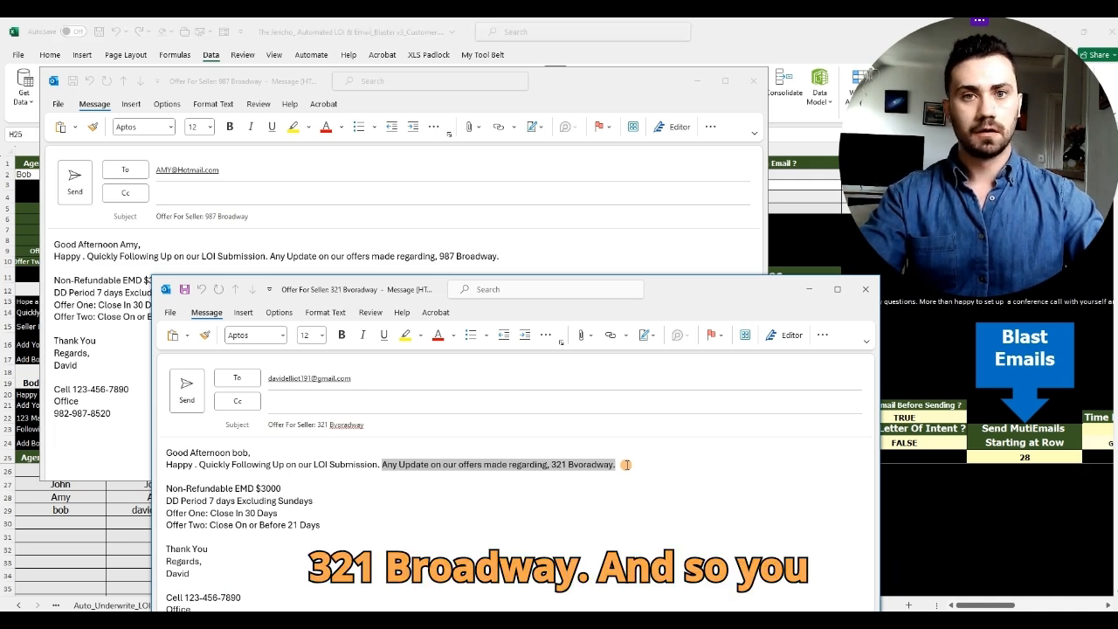
left_click(627, 465)
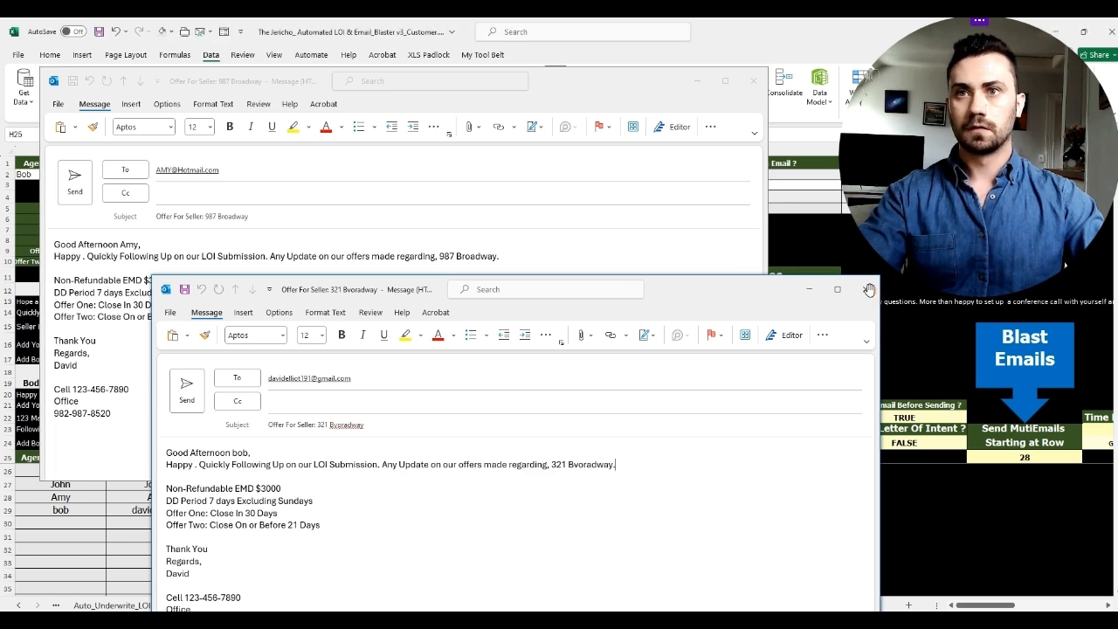
Step: Discard both the 321 Bvoradway and 987 Broadway drafts and dismiss the Email Campaign Completed notice
left_click_drag(751, 285, 715, 225)
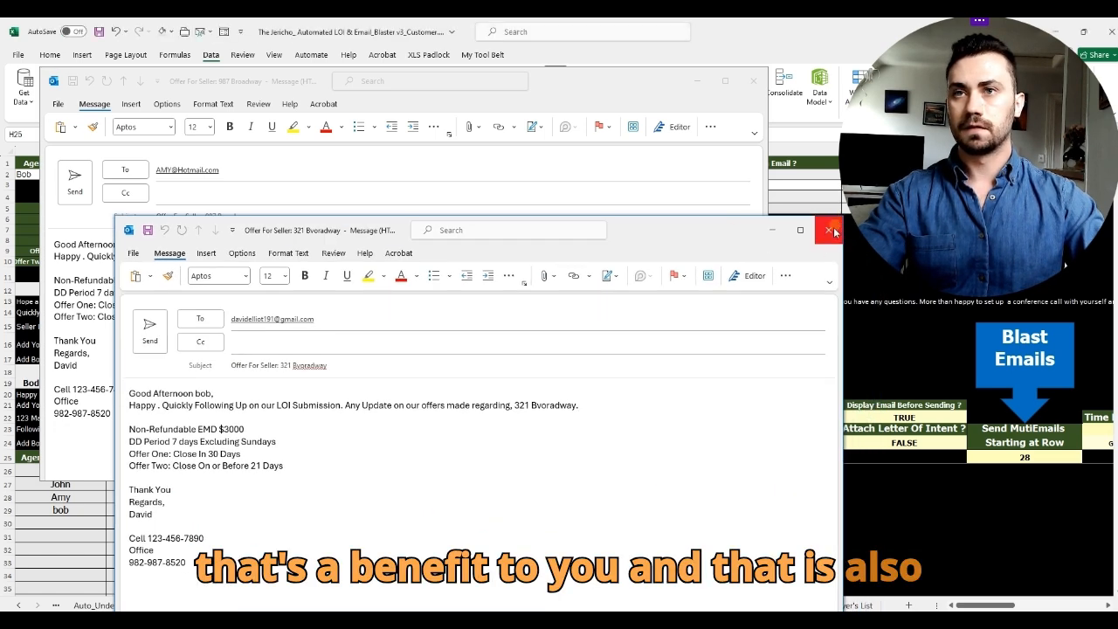
left_click(829, 230)
left_click(569, 362)
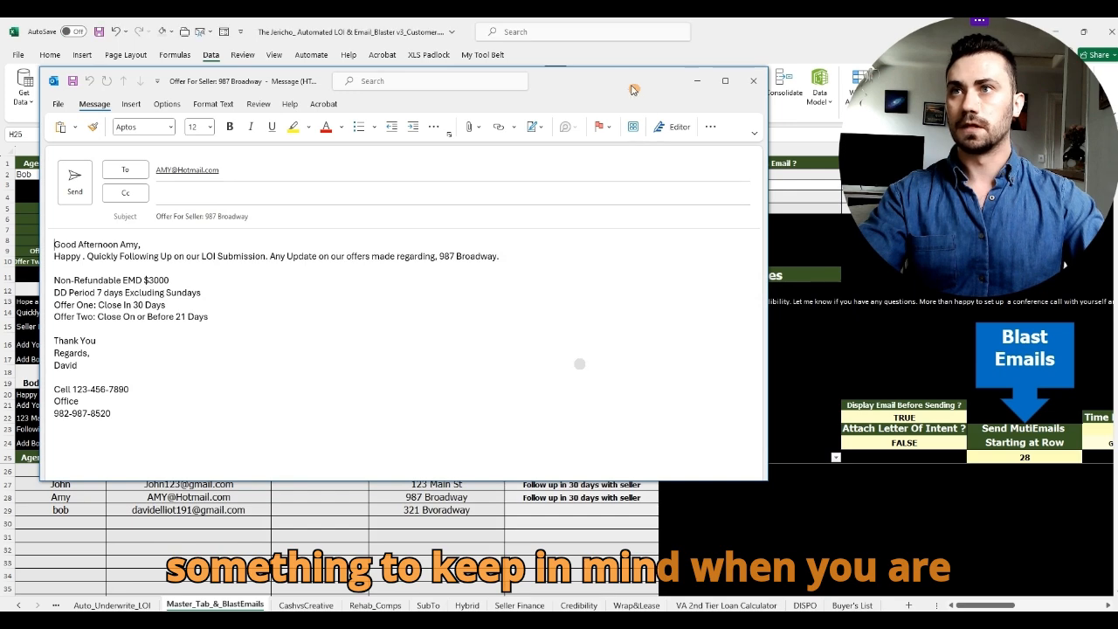
left_click_drag(636, 88, 663, 102)
left_click(778, 94)
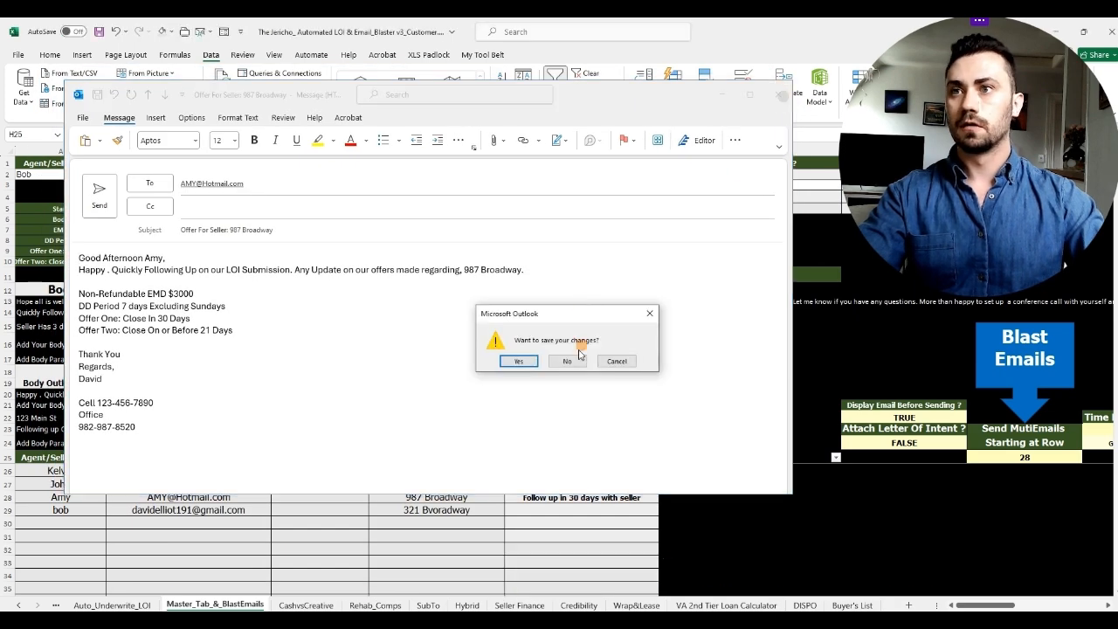
left_click(569, 359)
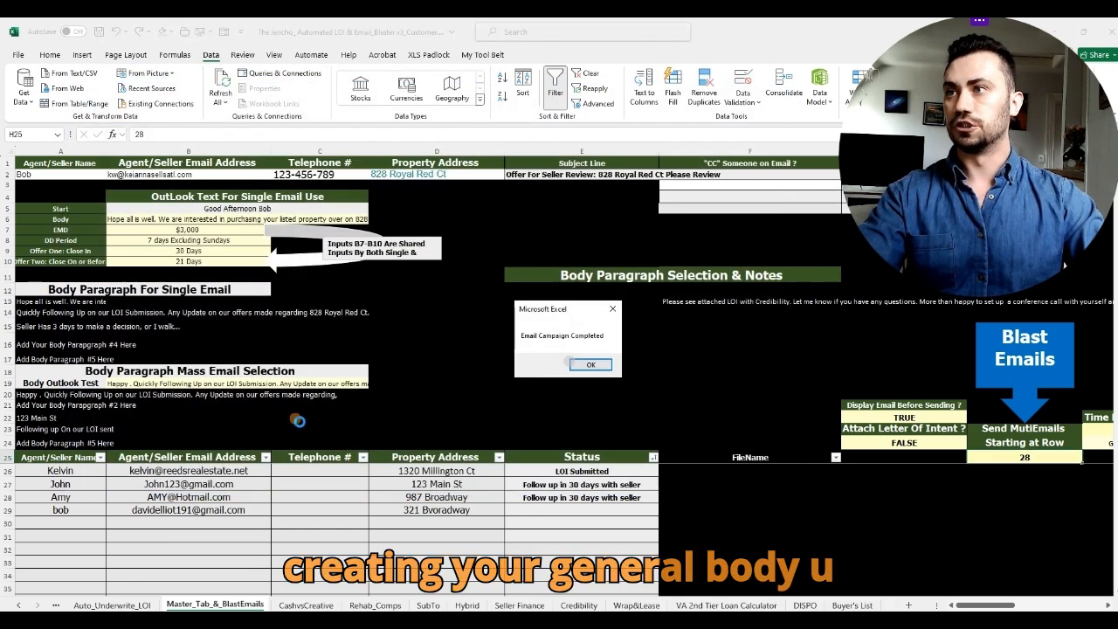
left_click(600, 365)
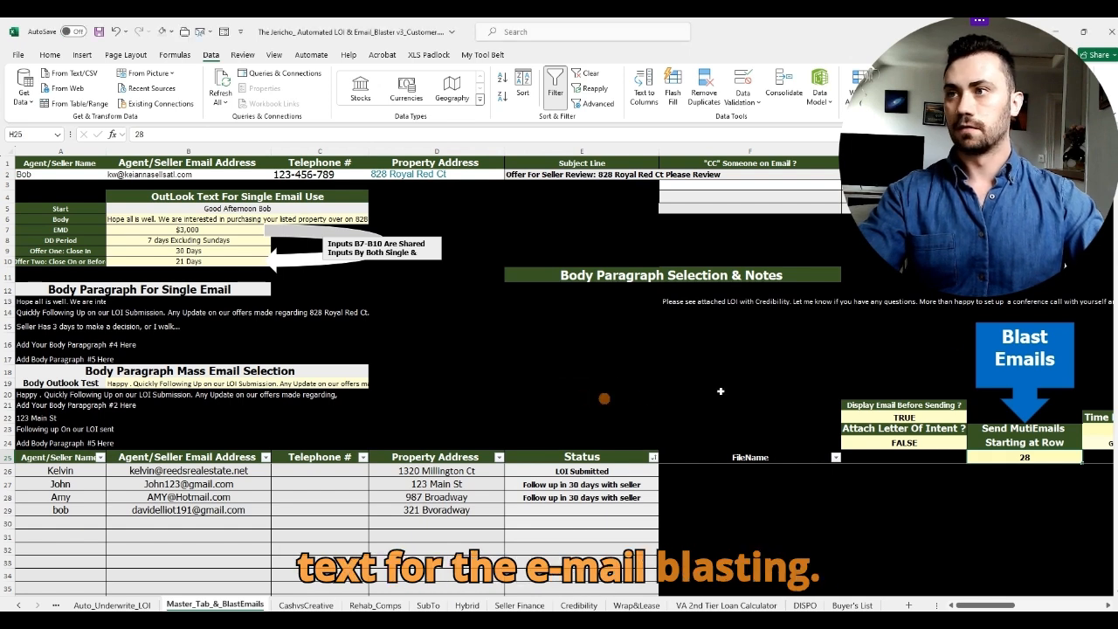
left_click(866, 342)
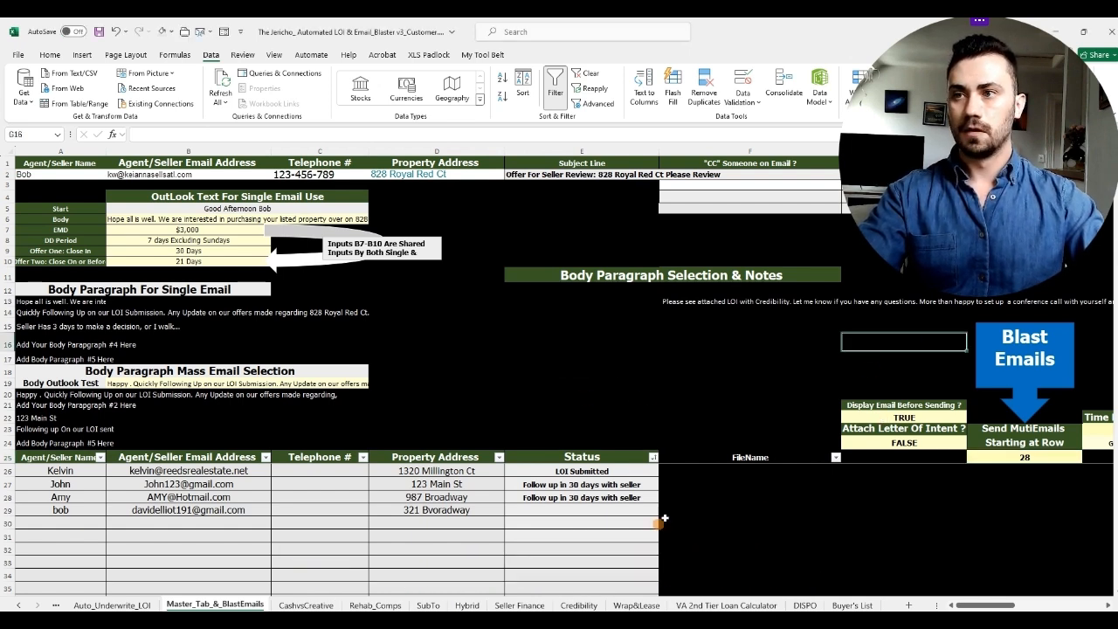
mouse_move(75, 470)
left_mouse_down()
mouse_move(457, 482)
mouse_move(59, 482)
mouse_move(70, 469)
left_mouse_up()
left_click(265, 470)
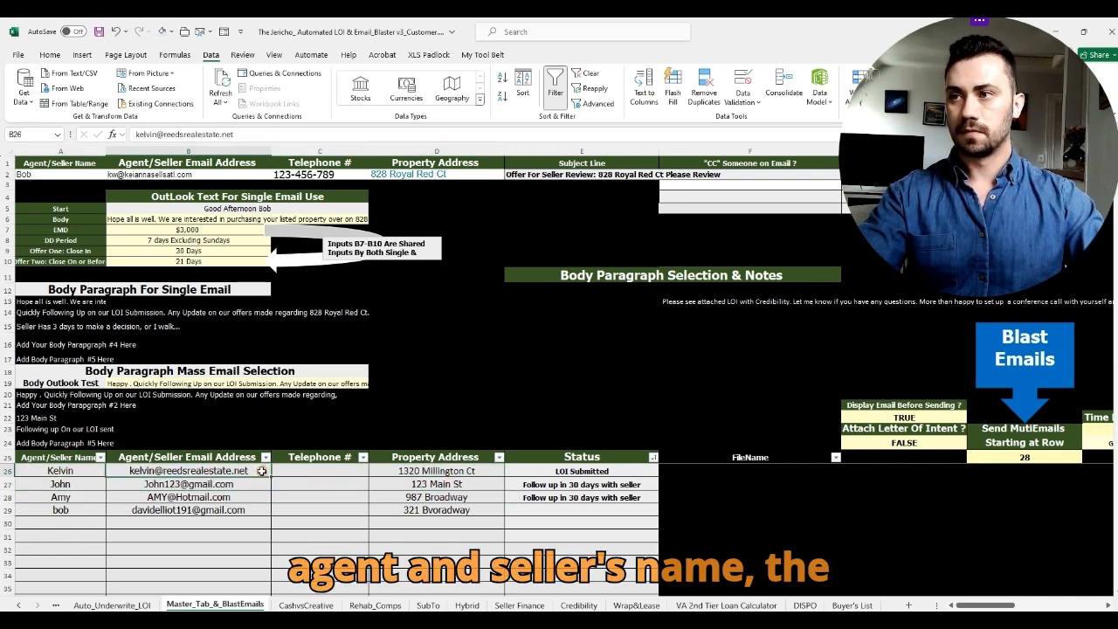
left_click(305, 476)
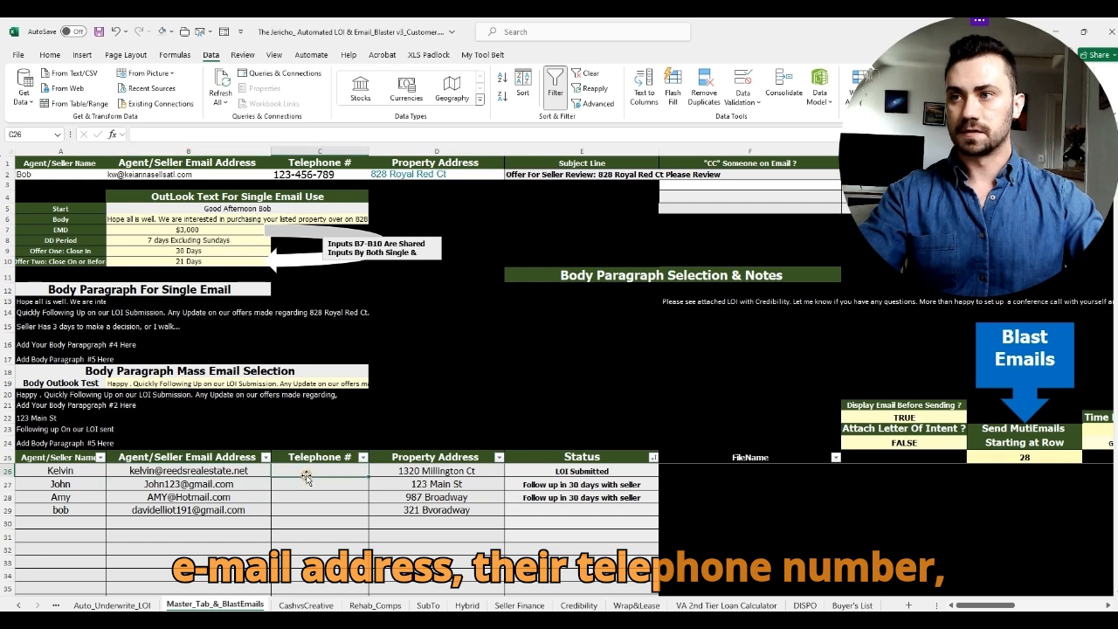
left_click(606, 471)
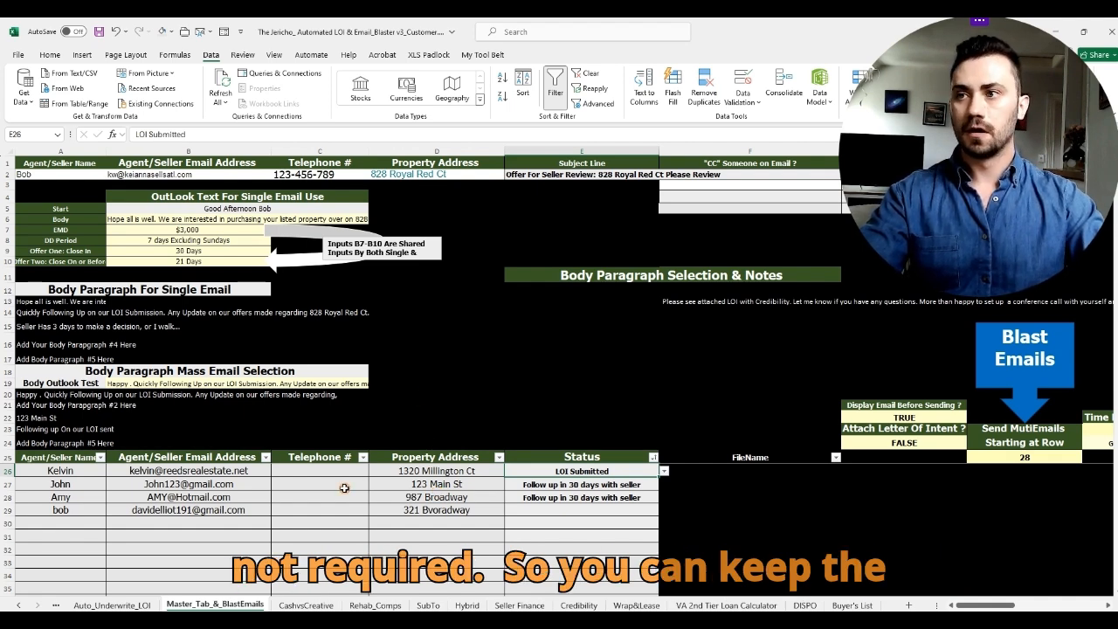
left_click_drag(343, 470, 341, 524)
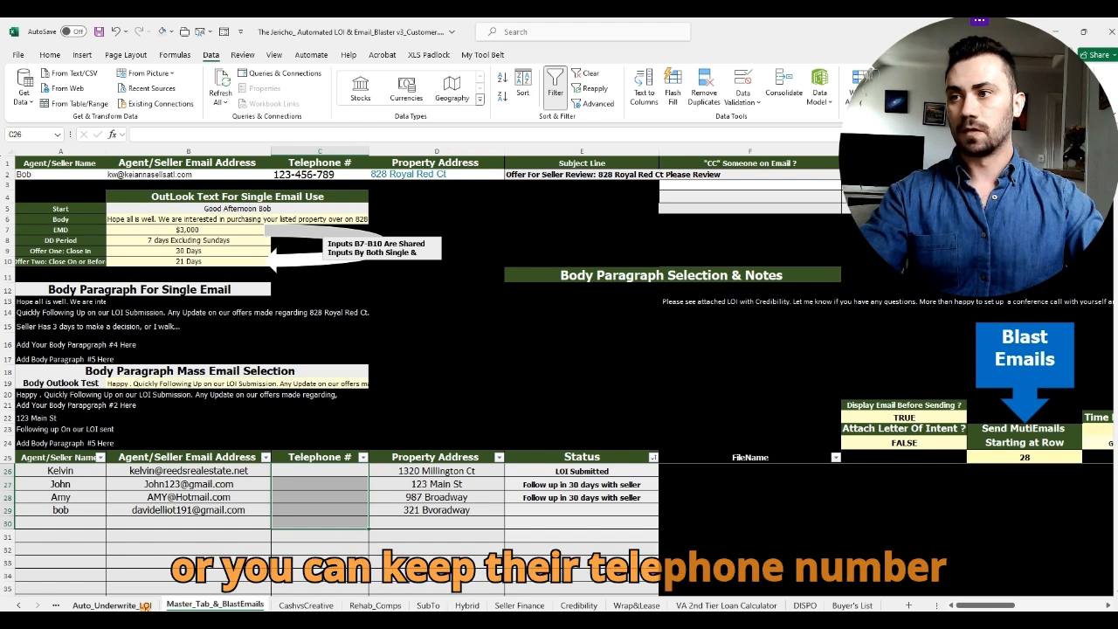
left_click(112, 604)
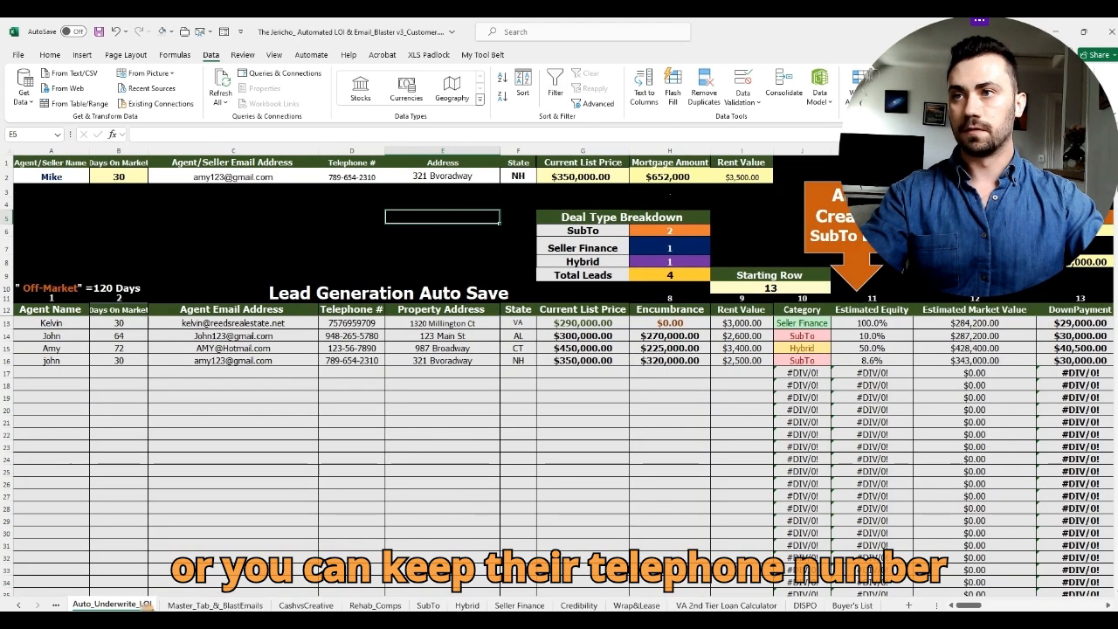
left_click(363, 148)
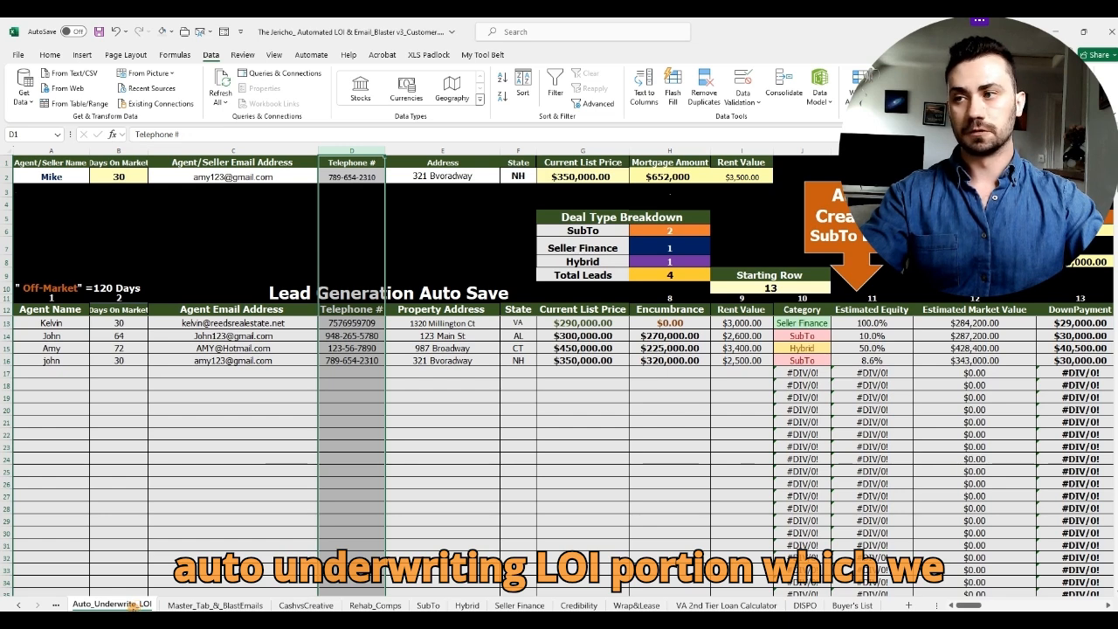
left_click(208, 606)
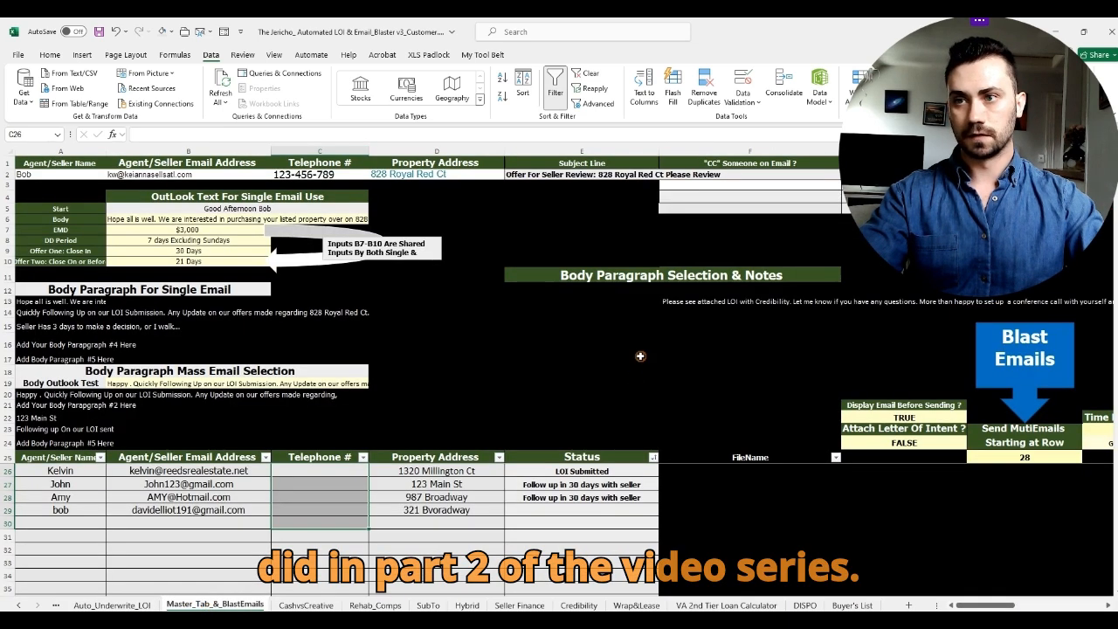
mouse_move(965, 604)
left_mouse_down()
mouse_move(992, 597)
mouse_move(968, 600)
left_mouse_up()
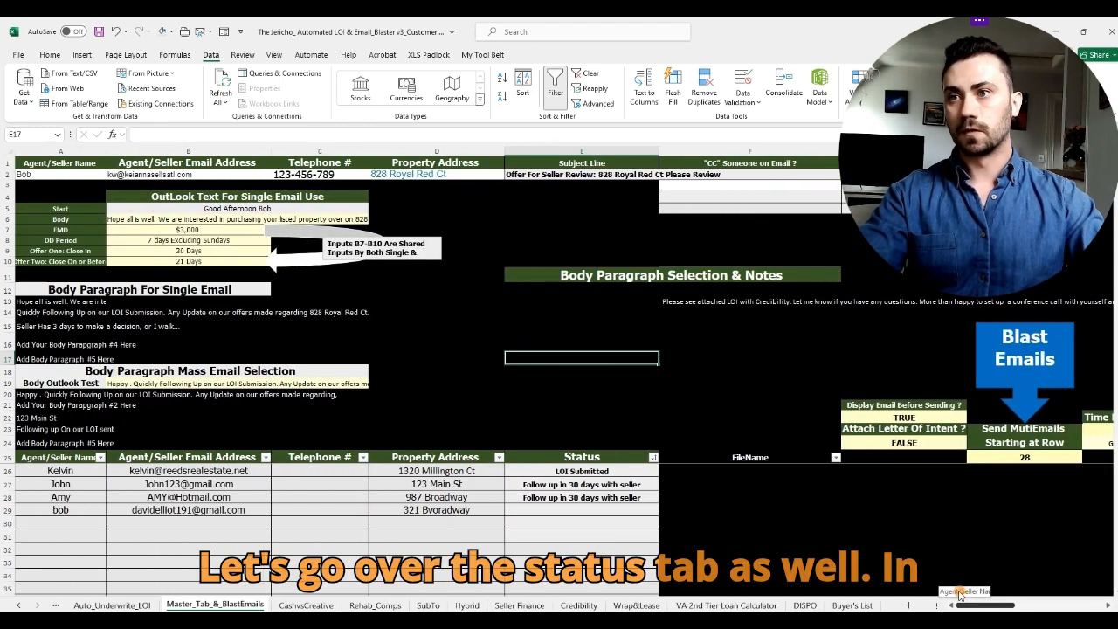
left_click(643, 472)
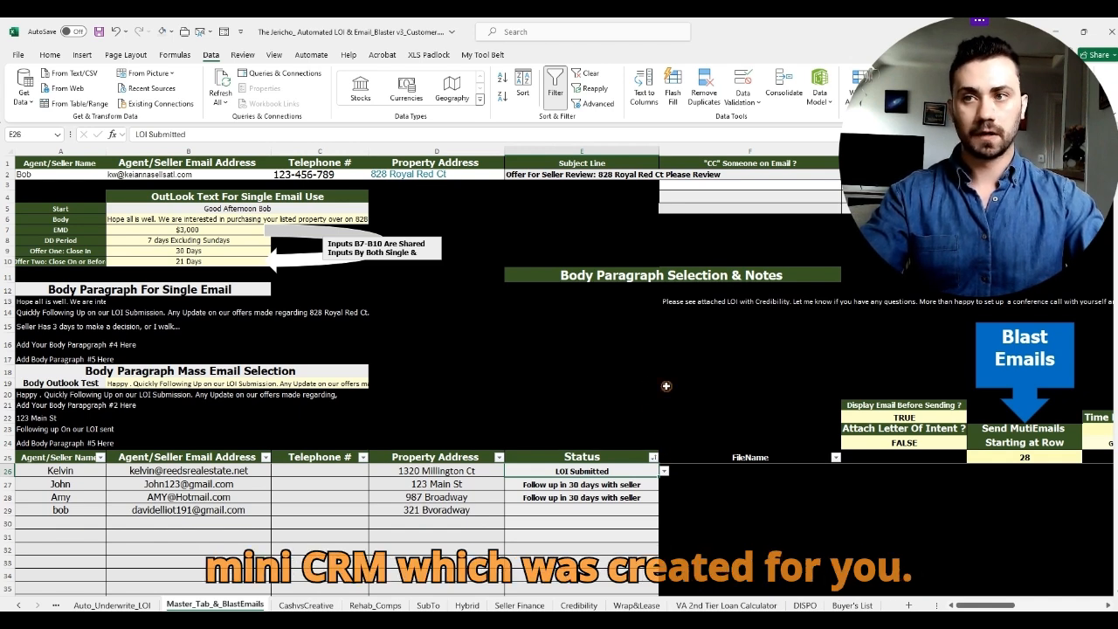
left_click(664, 471)
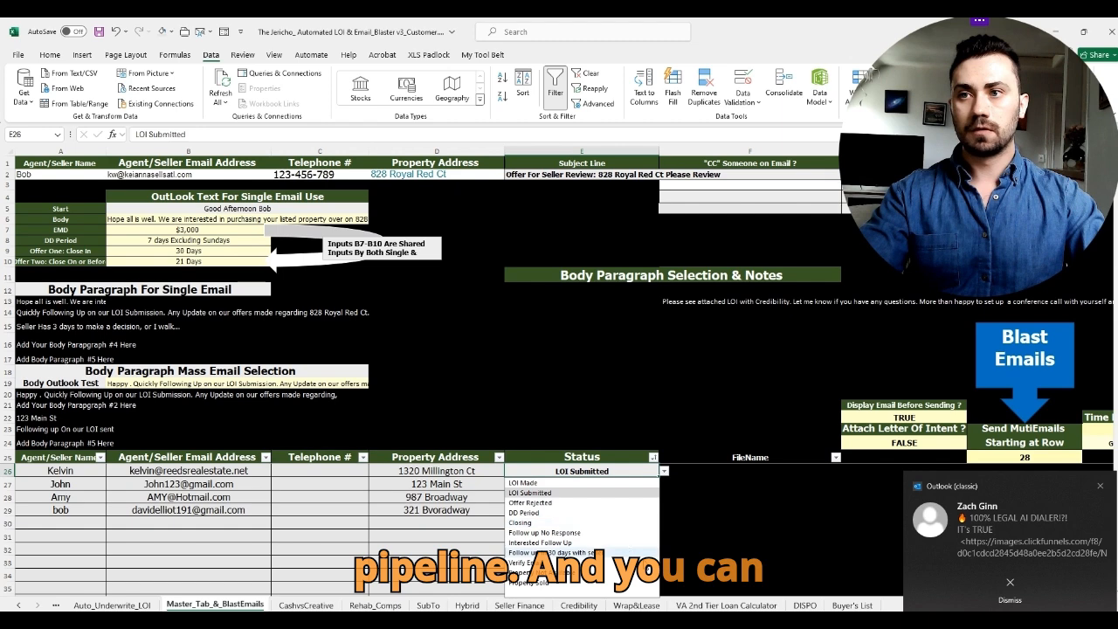
left_click(688, 358)
left_click(635, 469)
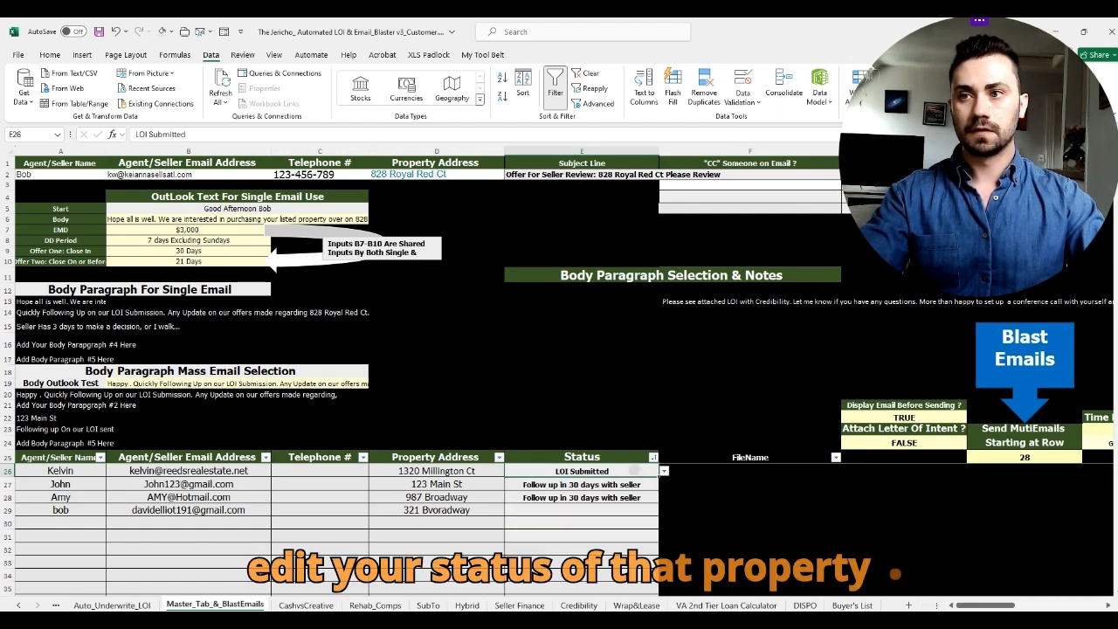
left_click_drag(1004, 605, 1035, 605)
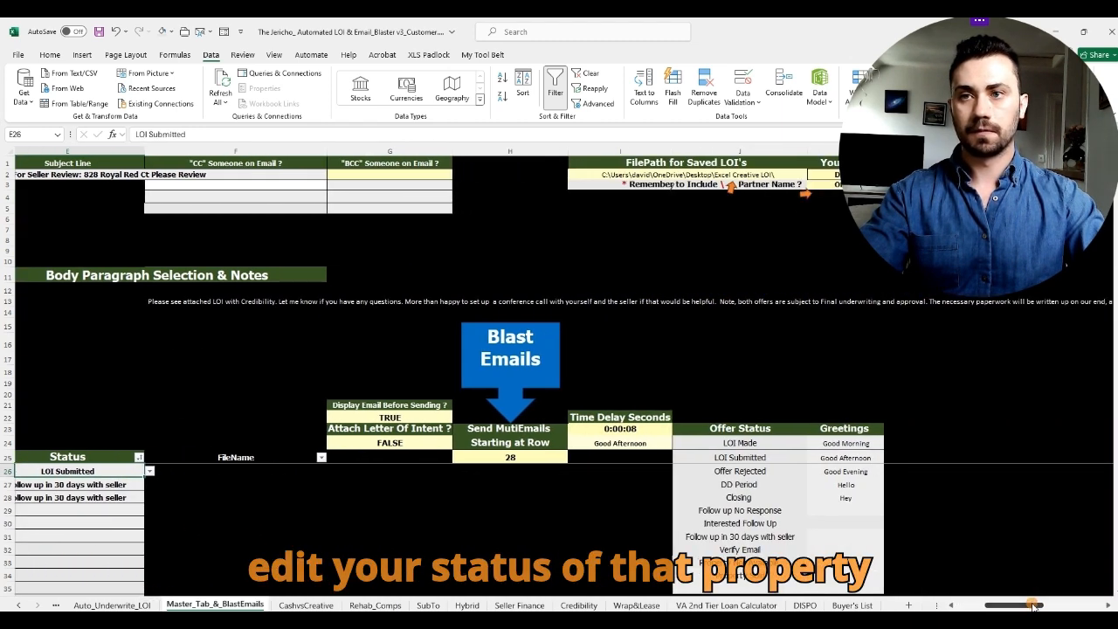
left_click(740, 151)
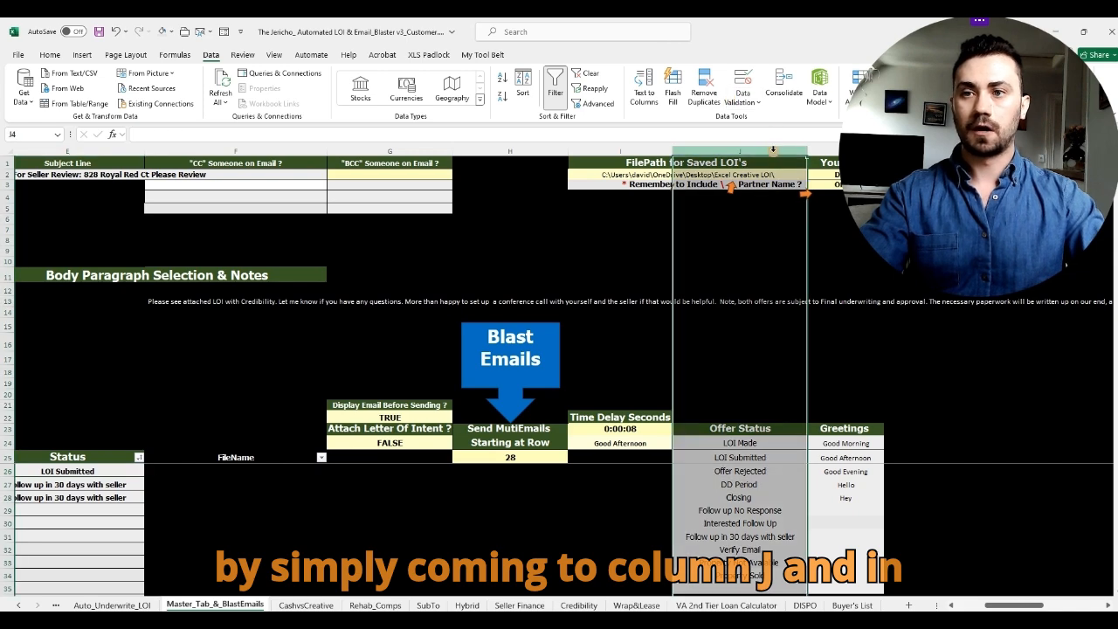
left_click(1061, 418)
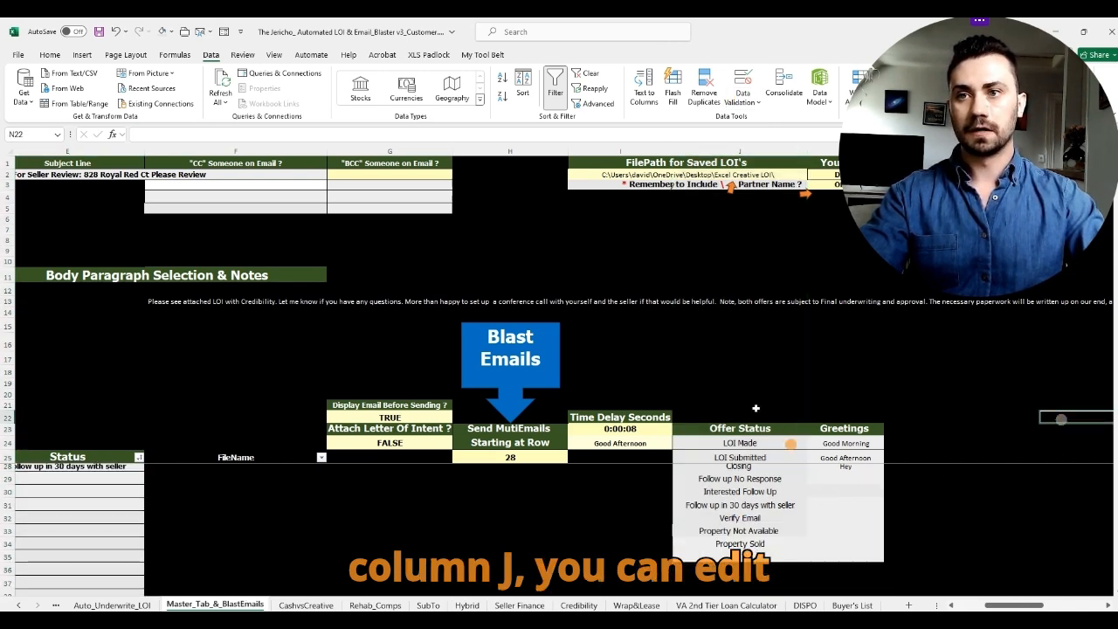
left_click_drag(740, 443, 770, 587)
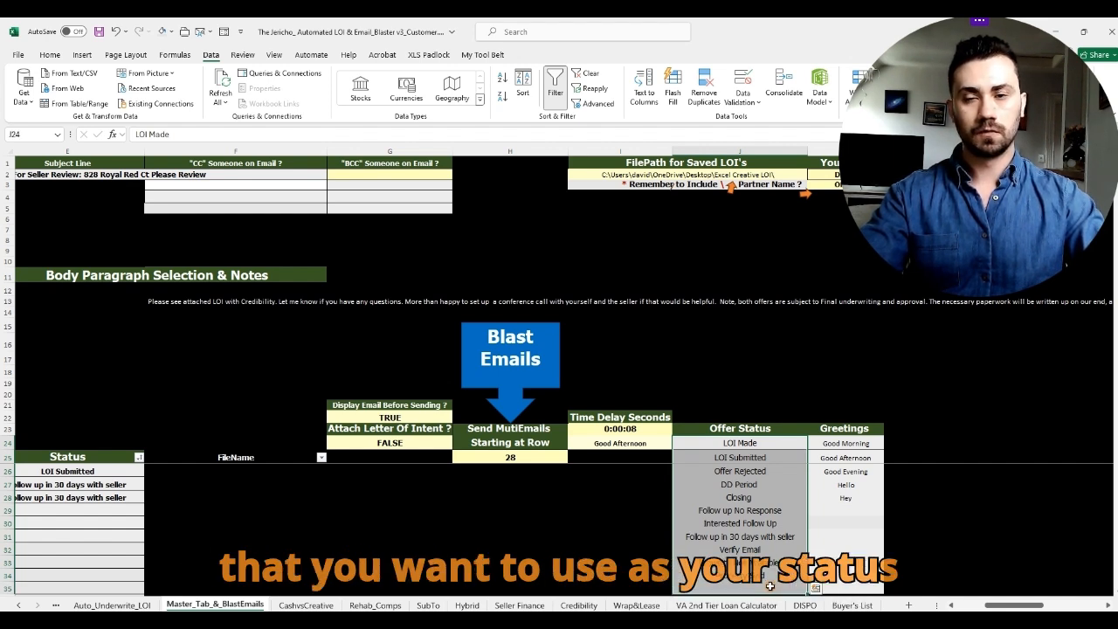
left_click(823, 372)
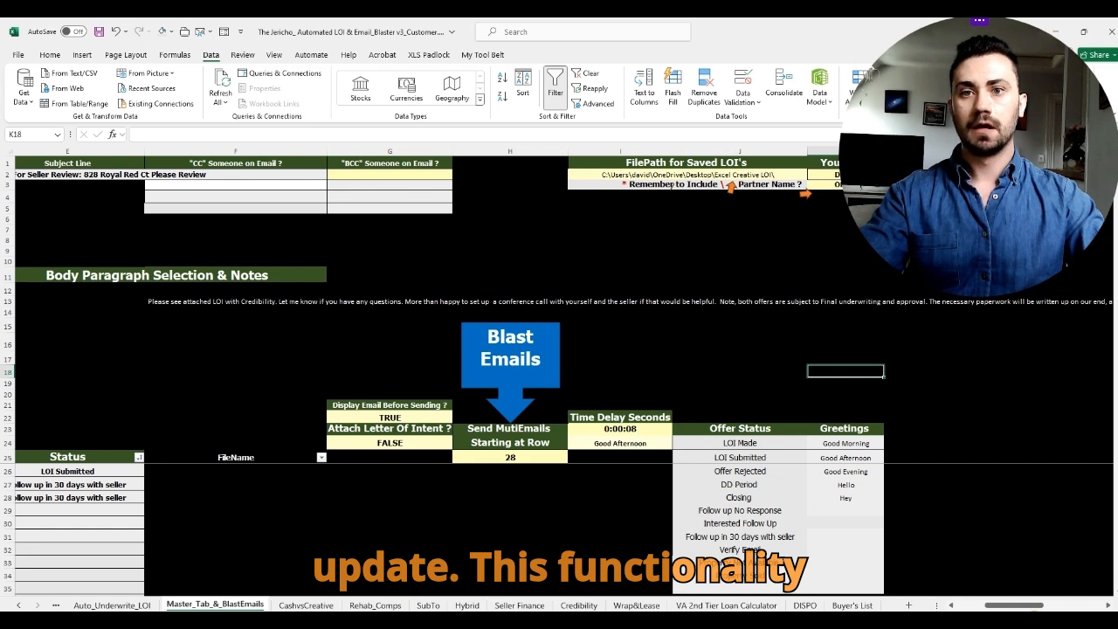
scroll(539, 449, "left", 5)
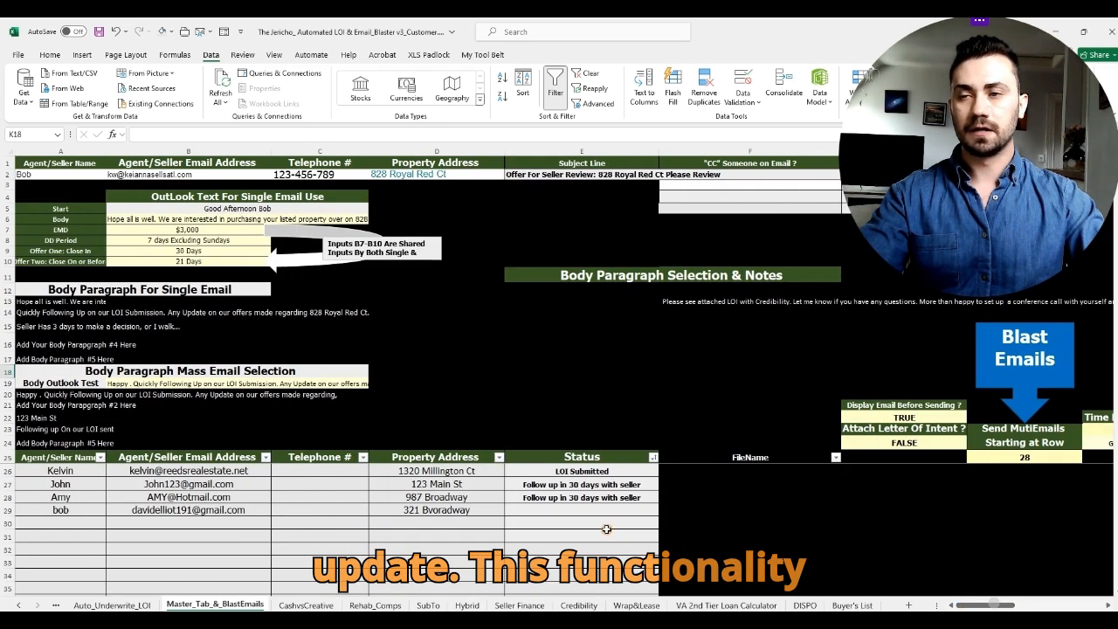
left_click(562, 470)
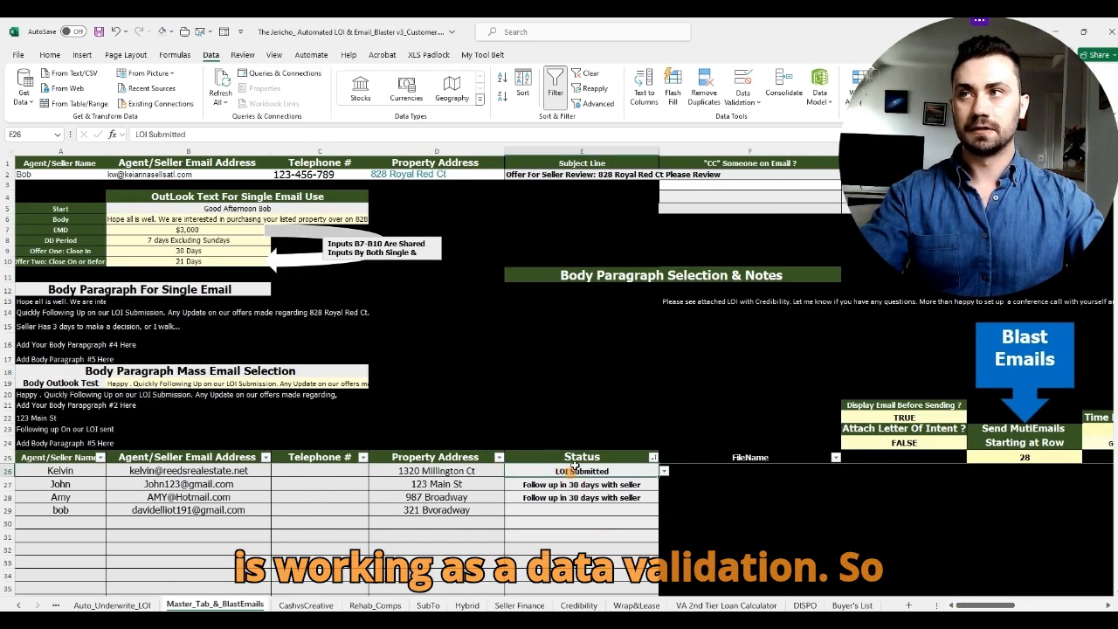
left_click(51, 55)
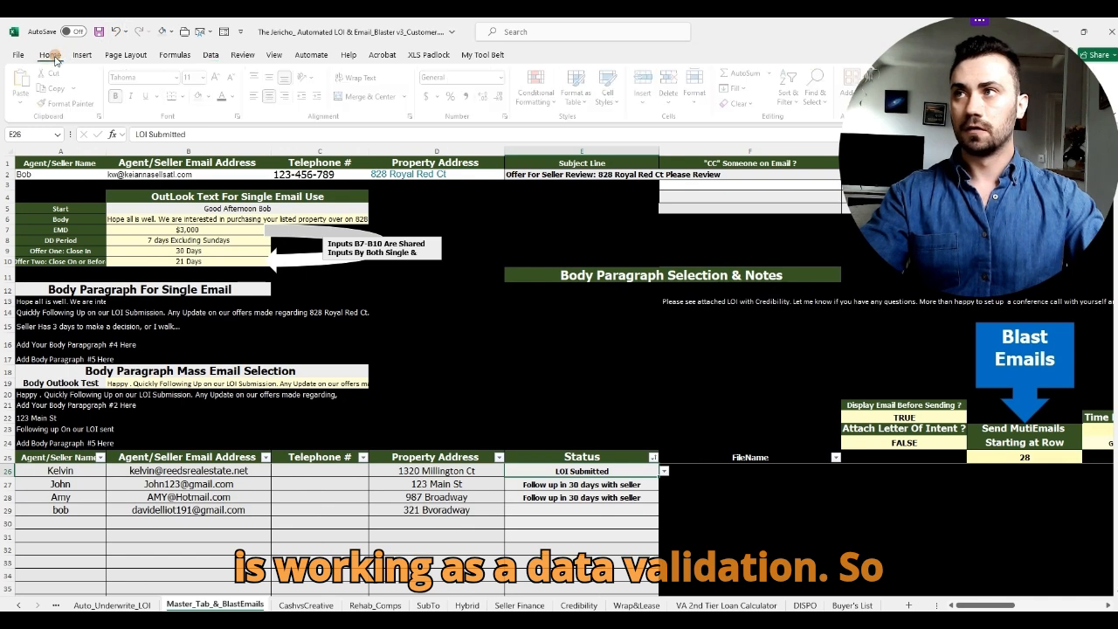
left_click(212, 56)
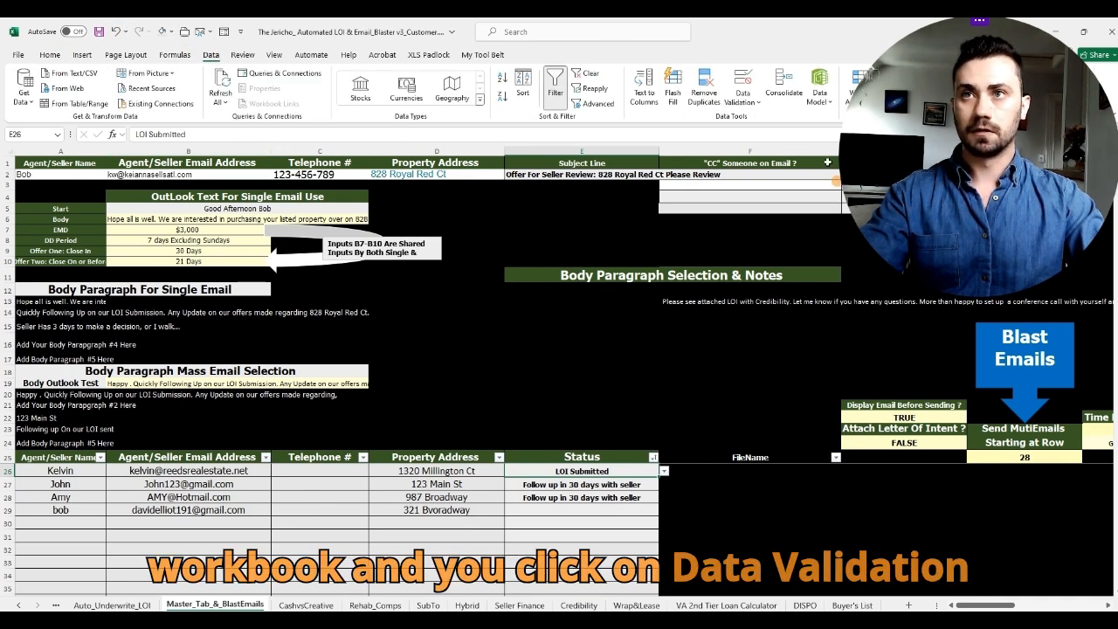
left_click(744, 93)
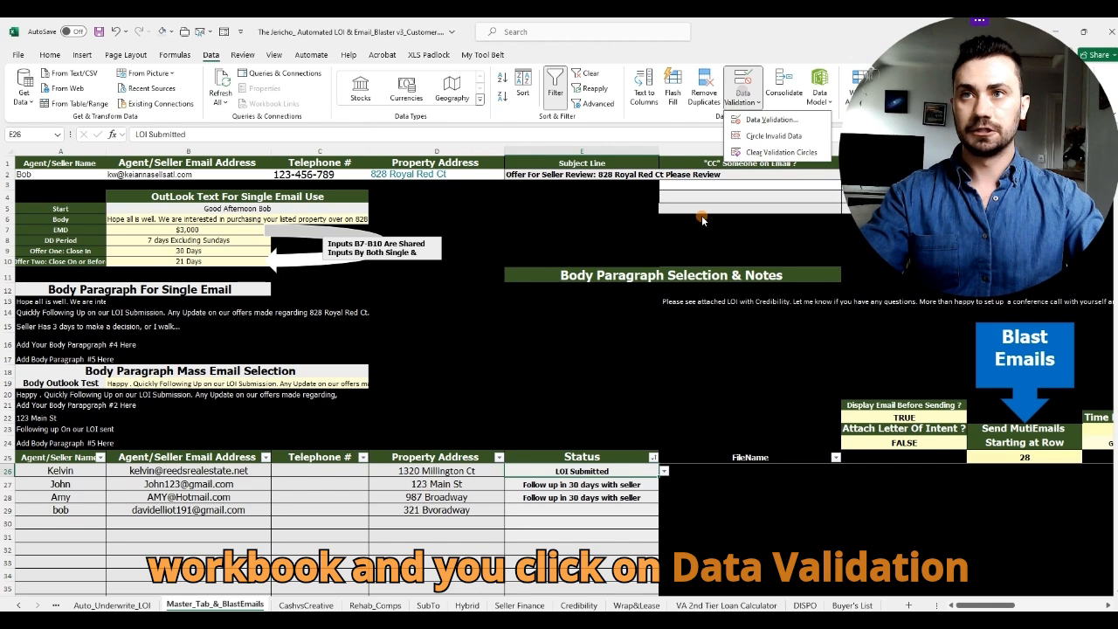
left_click(763, 121)
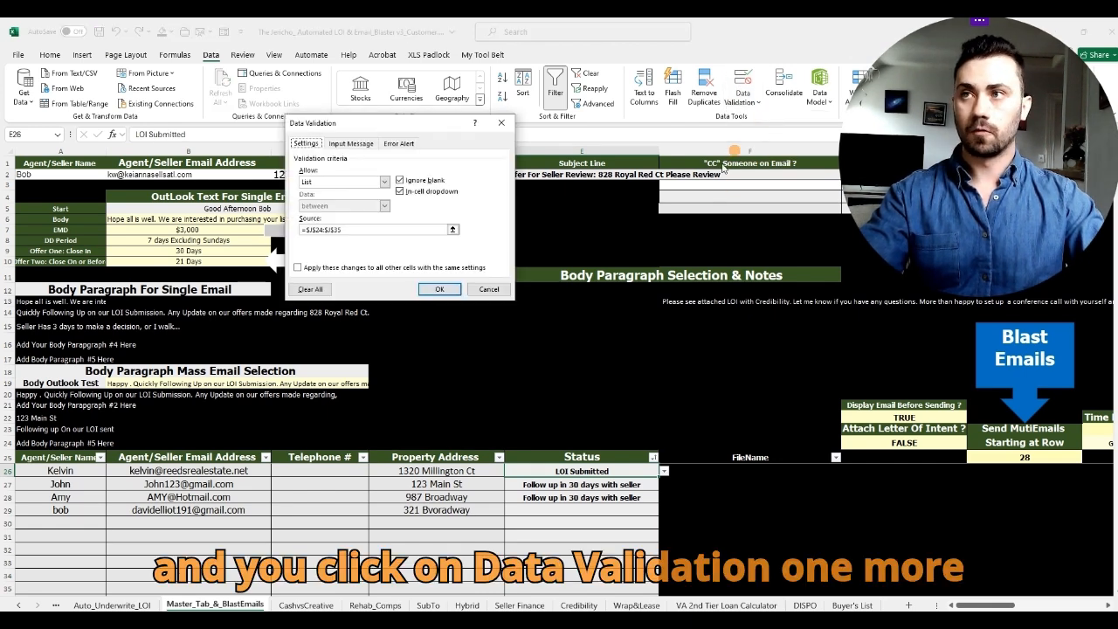
left_click_drag(470, 135, 482, 138)
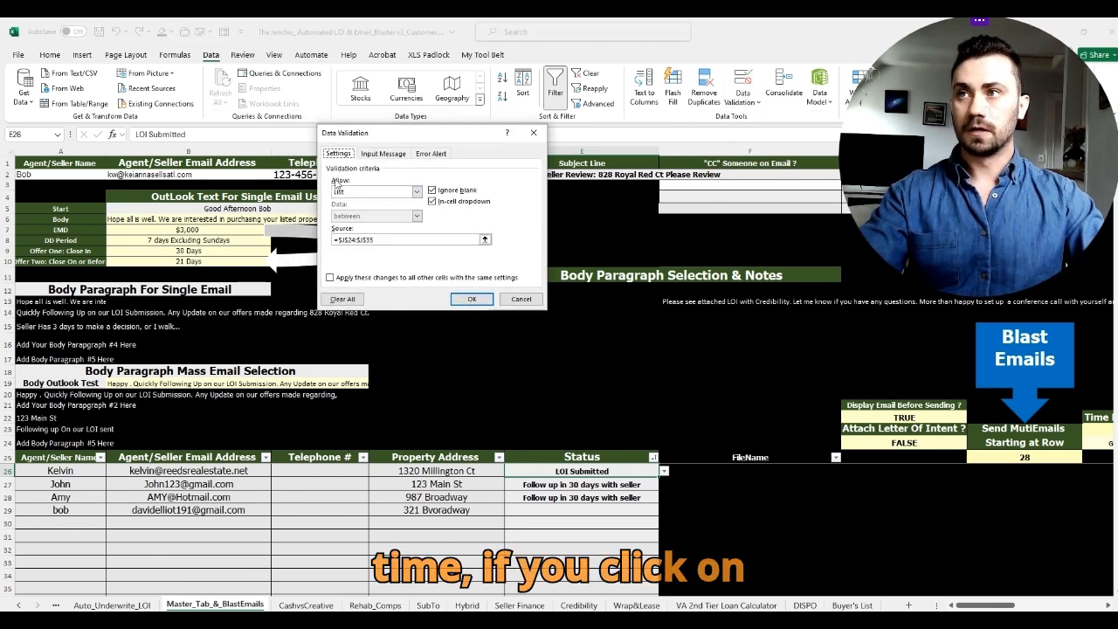
left_click(407, 193)
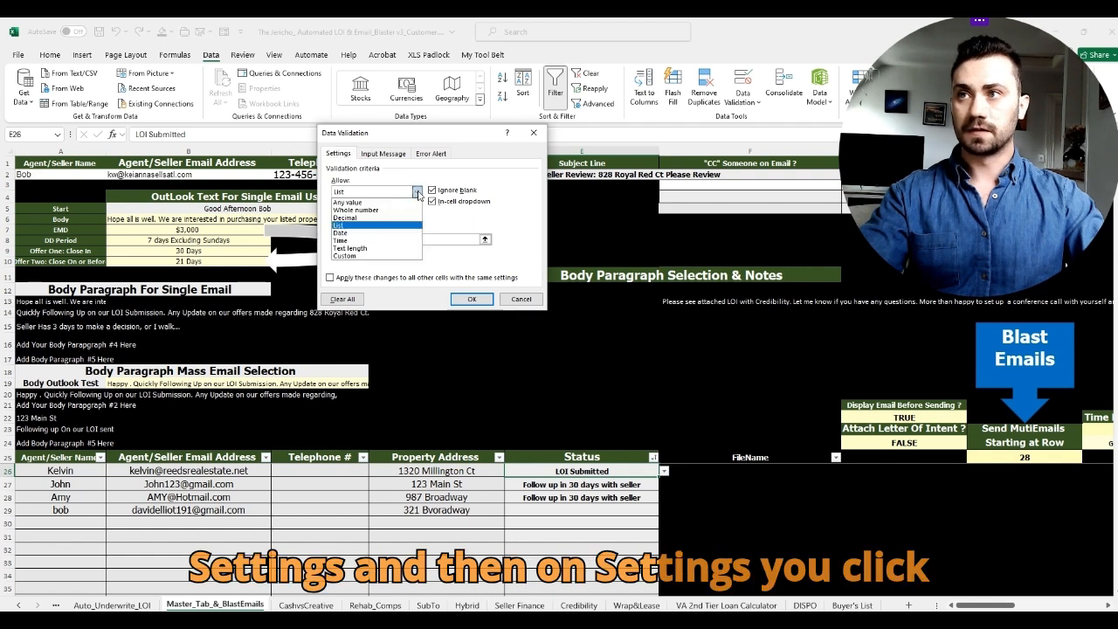
left_click(365, 224)
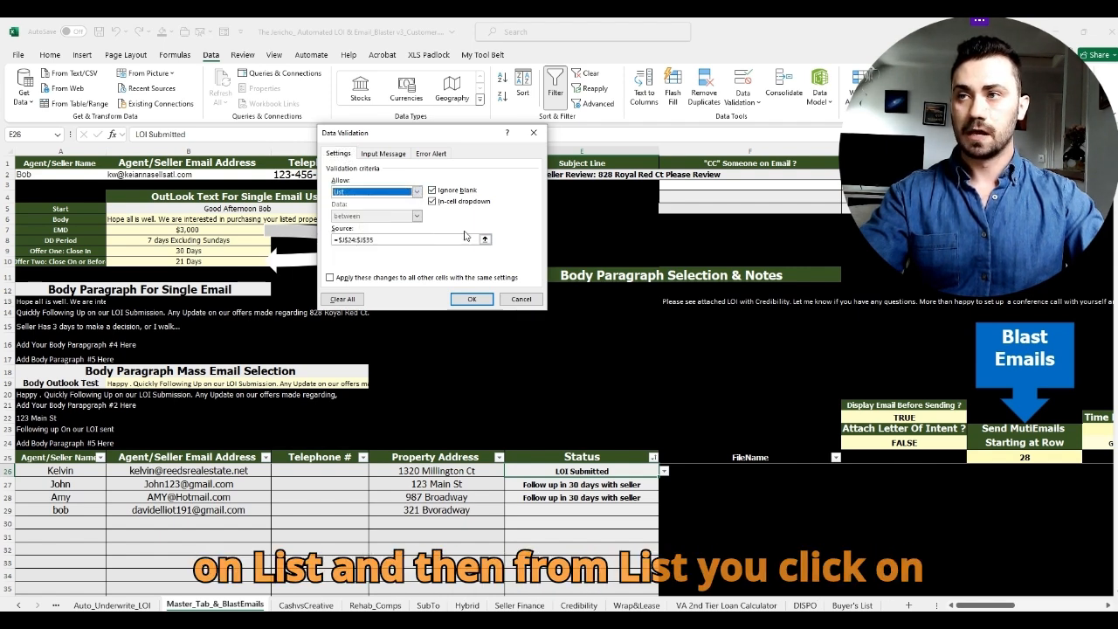
left_click(399, 241)
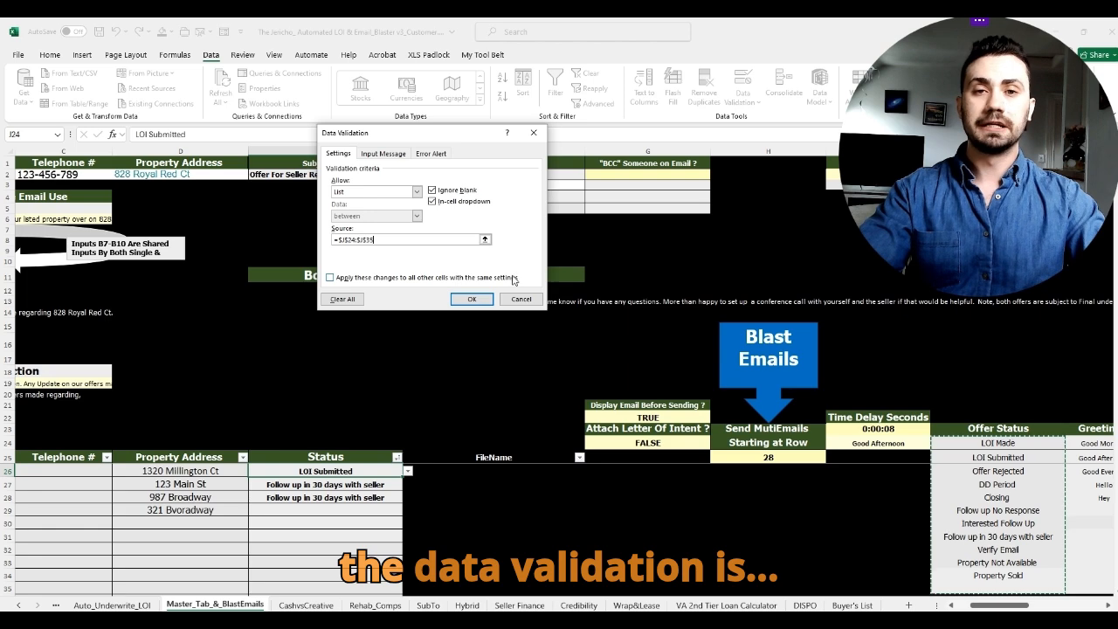
left_click(534, 133)
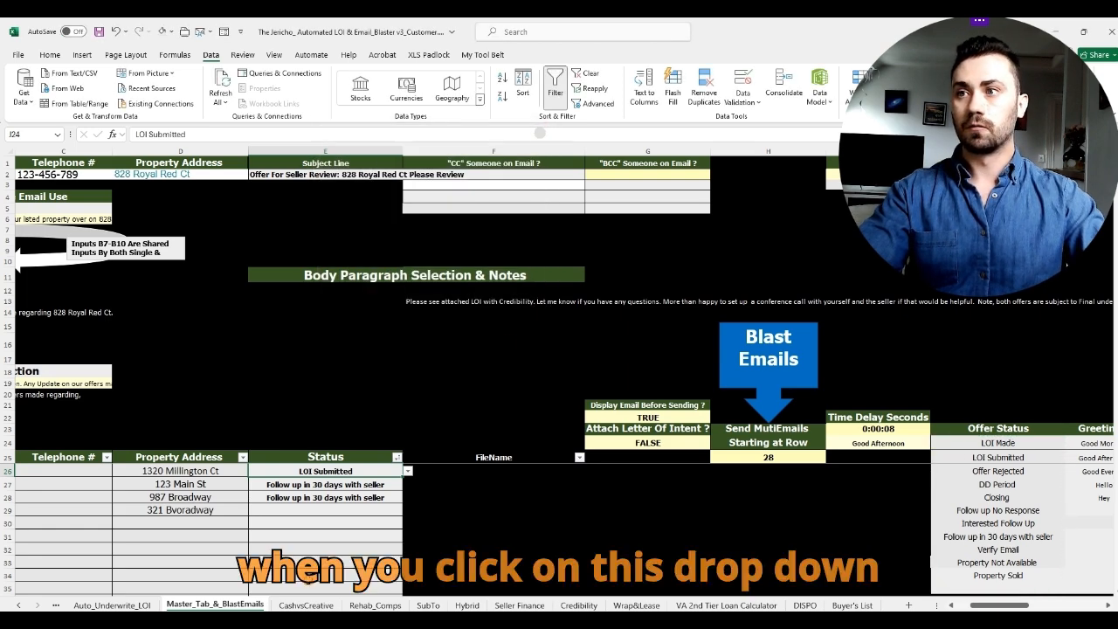
left_click(409, 472)
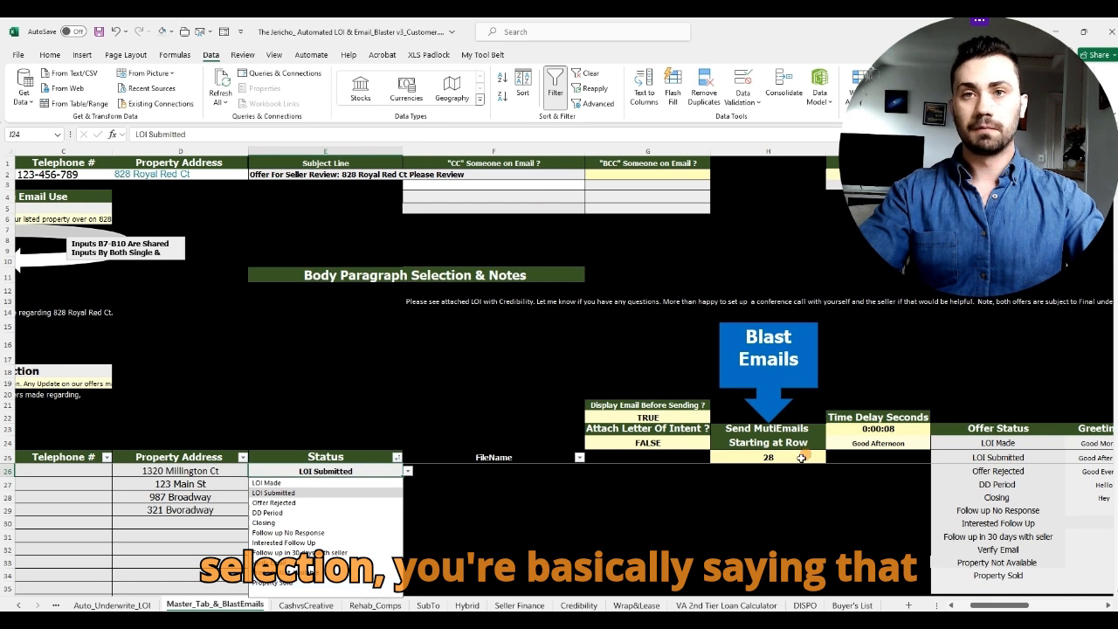
left_click(369, 470)
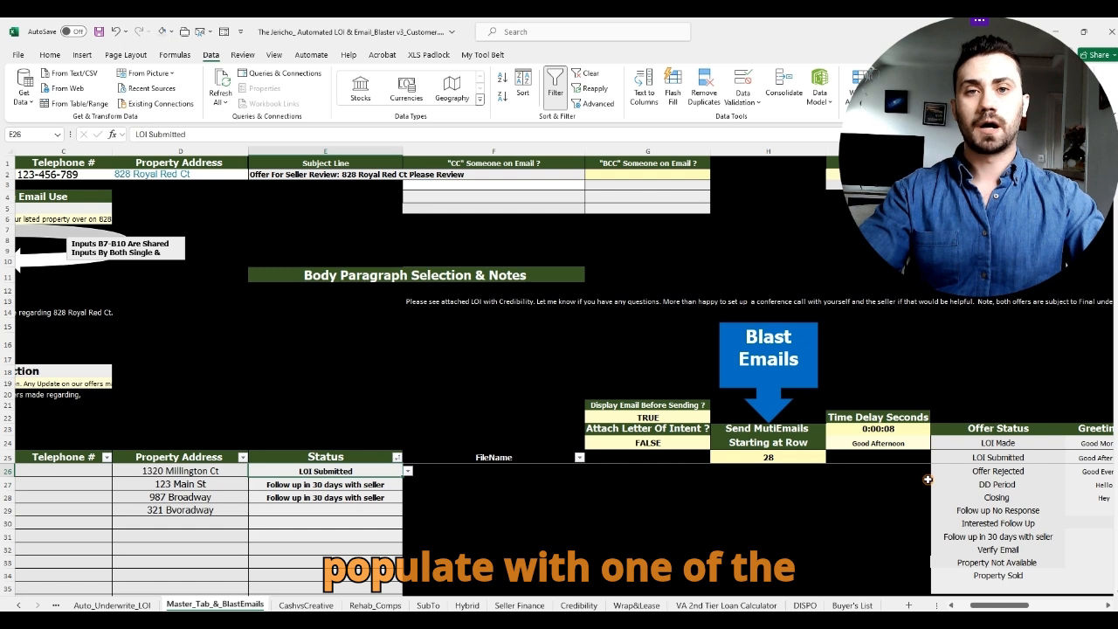
left_click_drag(1029, 443, 1042, 590)
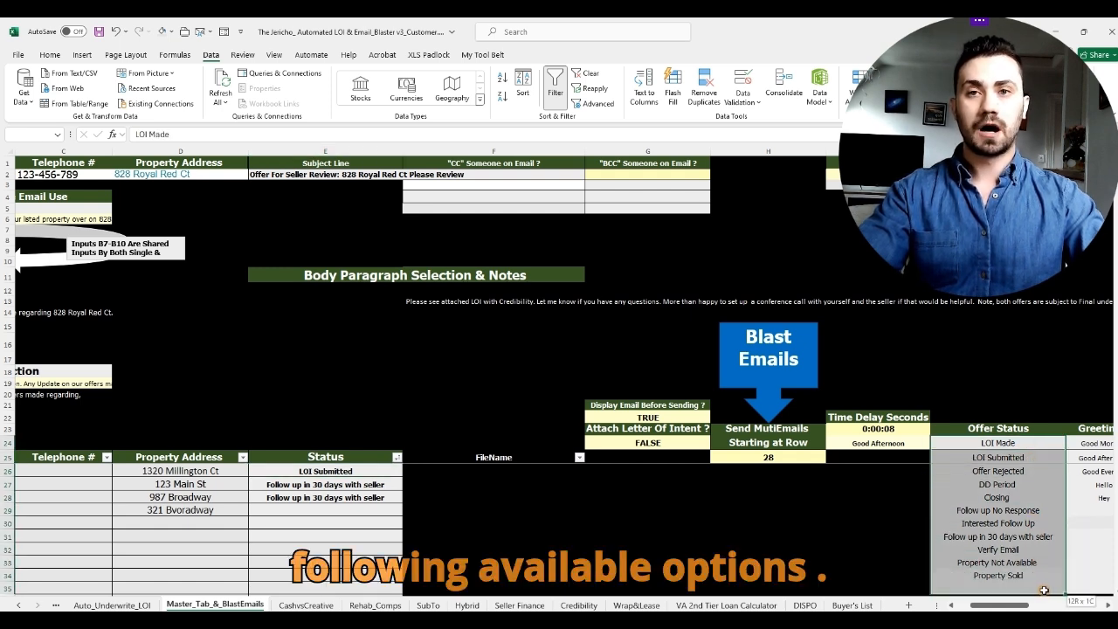
left_click_drag(1005, 179, 817, 180)
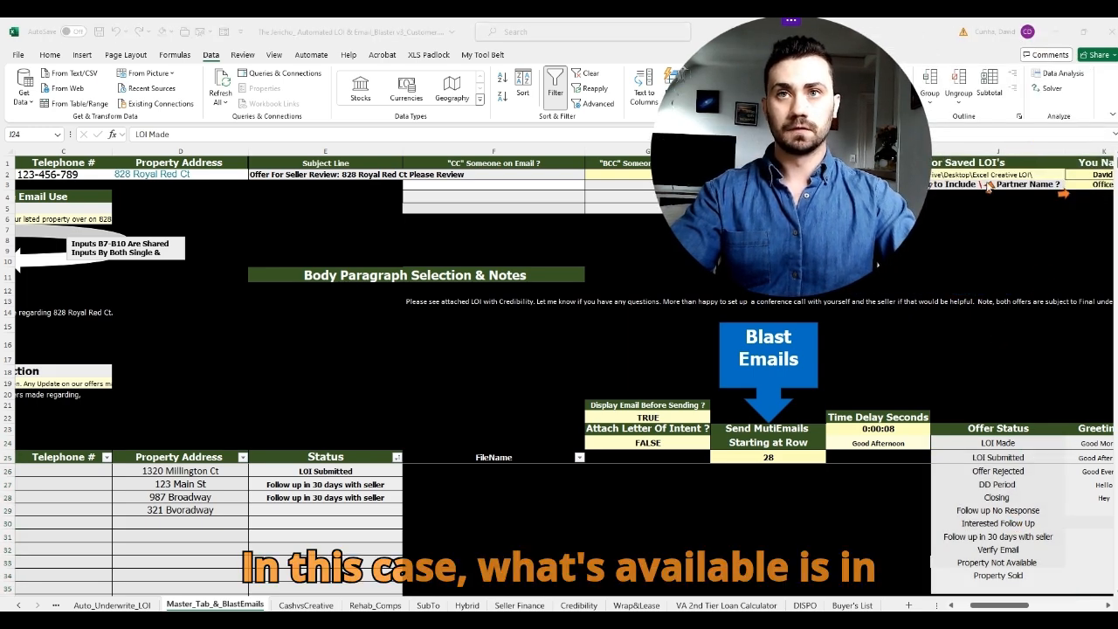
left_click_drag(785, 148, 972, 151)
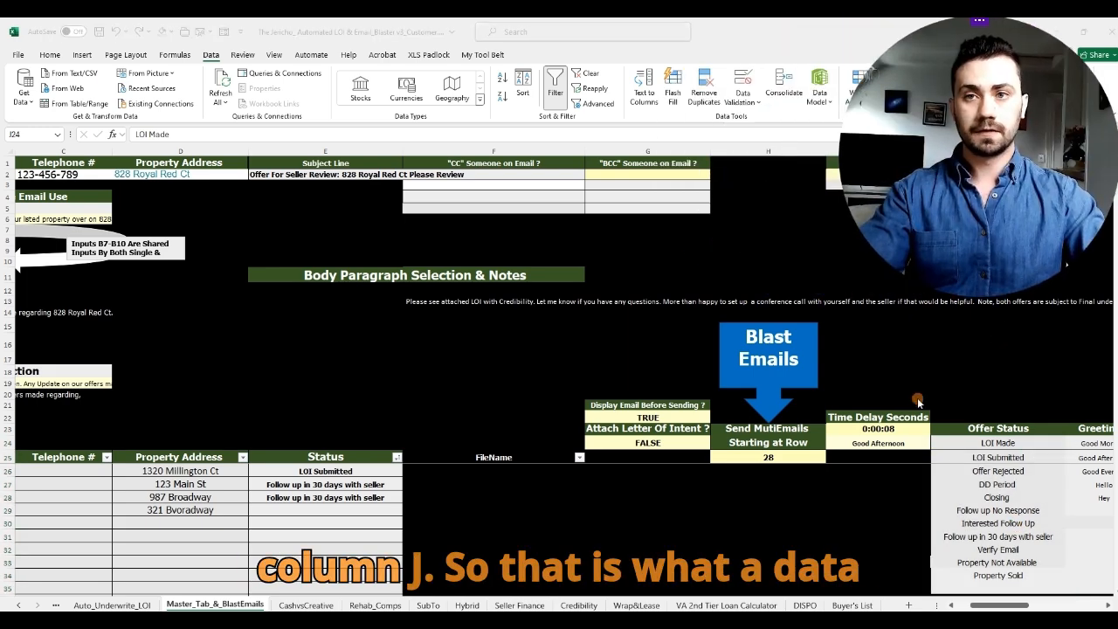
left_click(979, 607)
left_click_drag(987, 605, 969, 605)
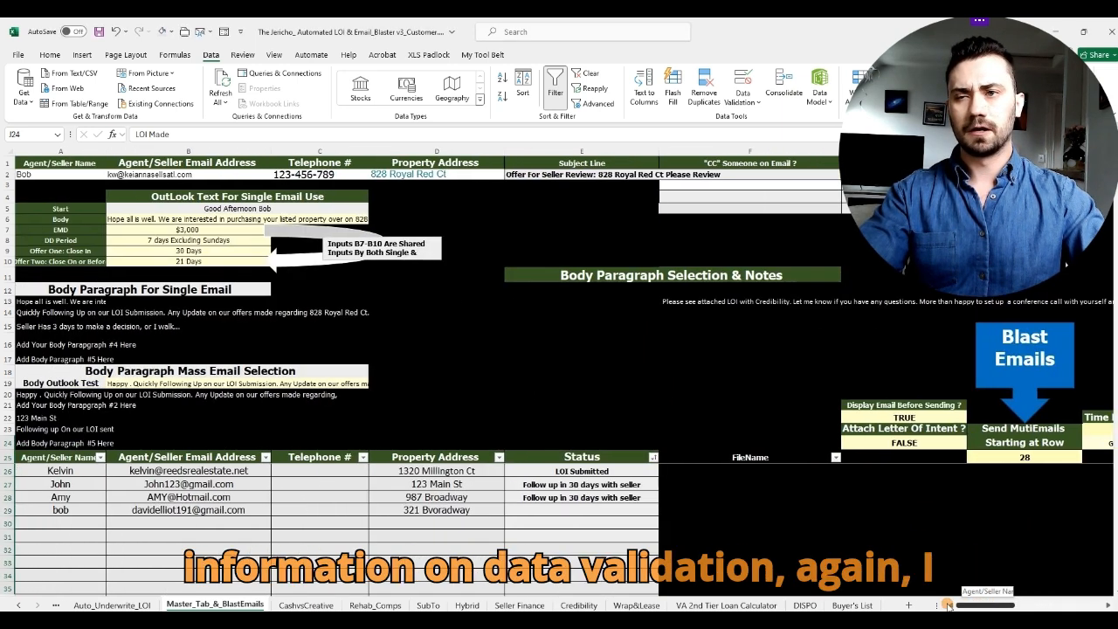
left_click(638, 379)
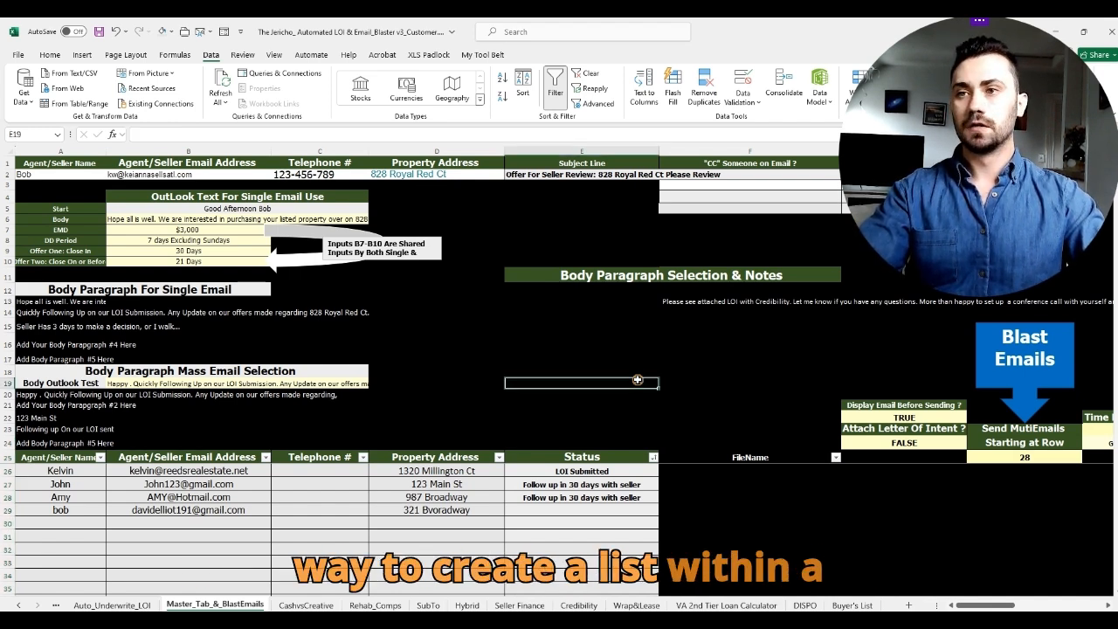
left_click(639, 472)
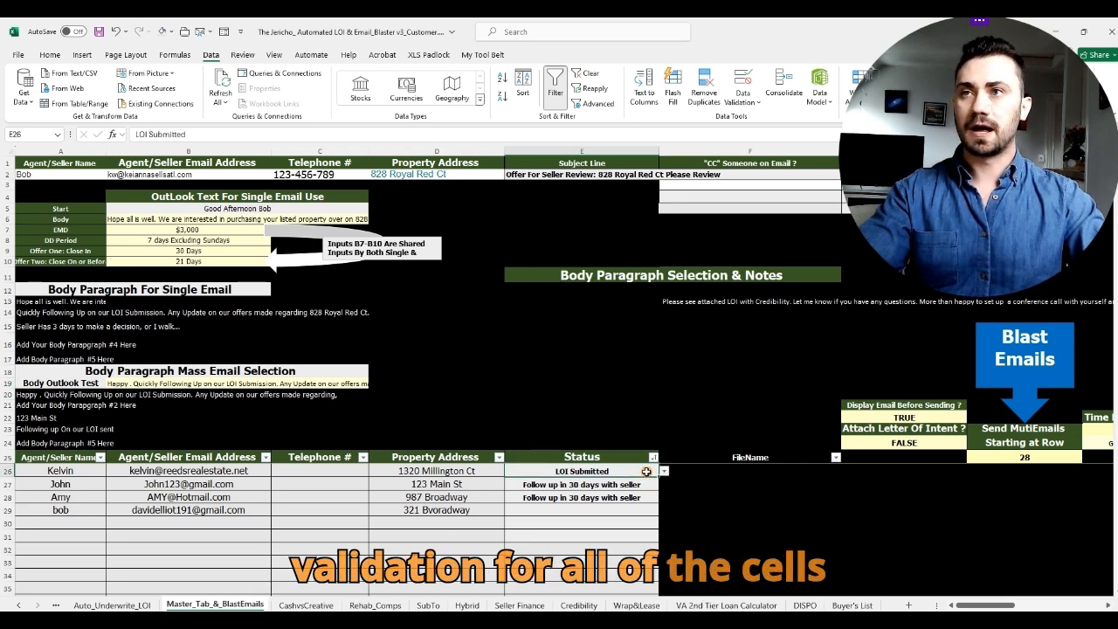
left_click_drag(647, 472, 651, 584)
scroll(650, 577, "up", 2)
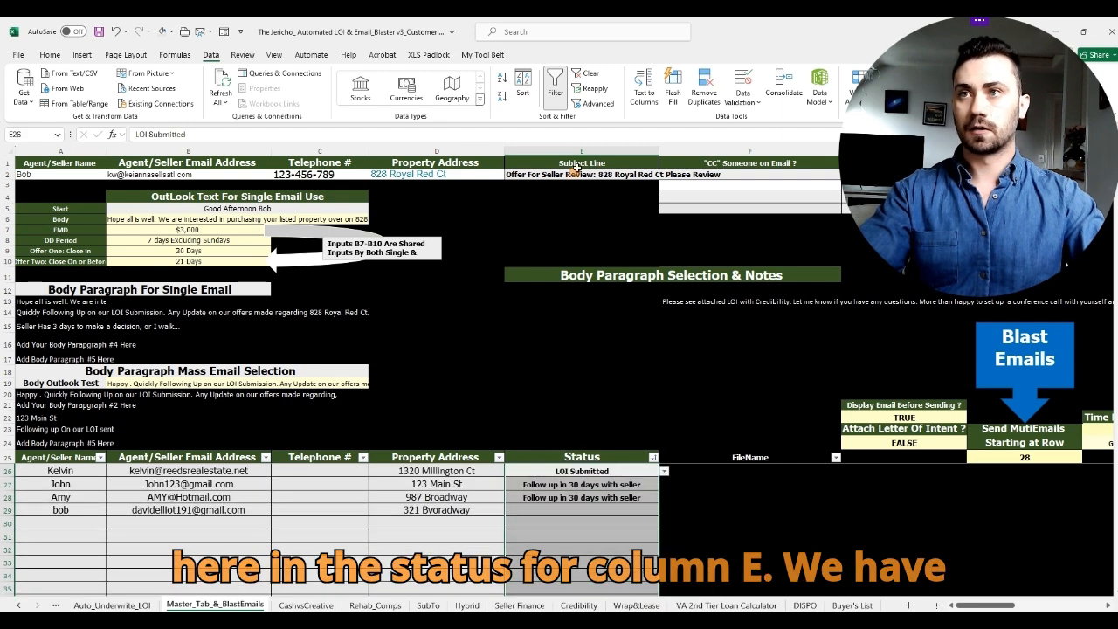
left_click(361, 382)
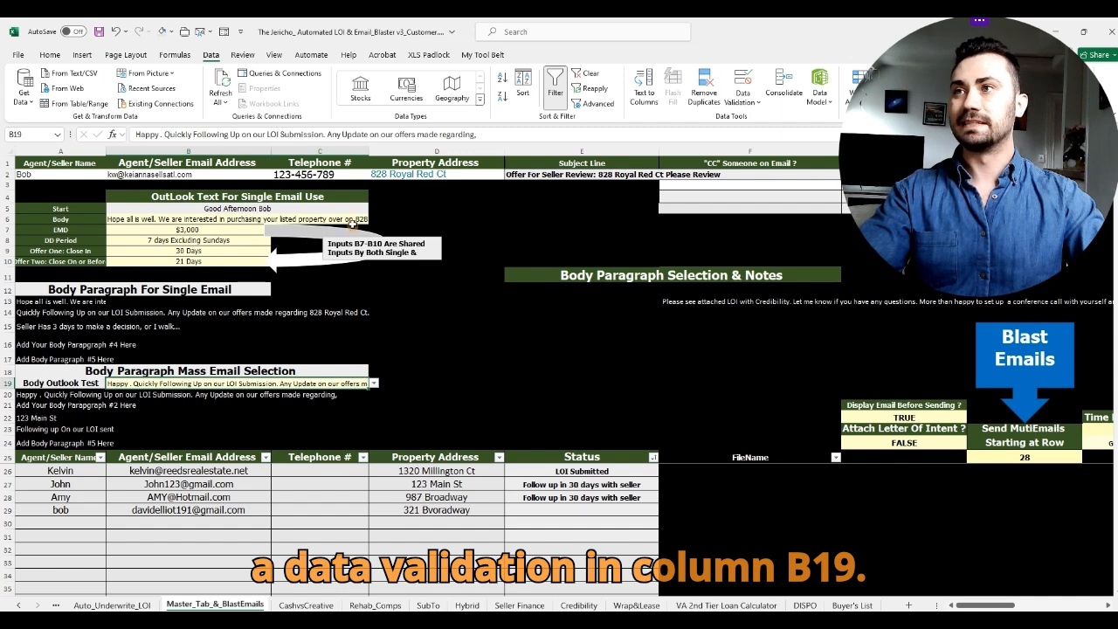
left_click(353, 221)
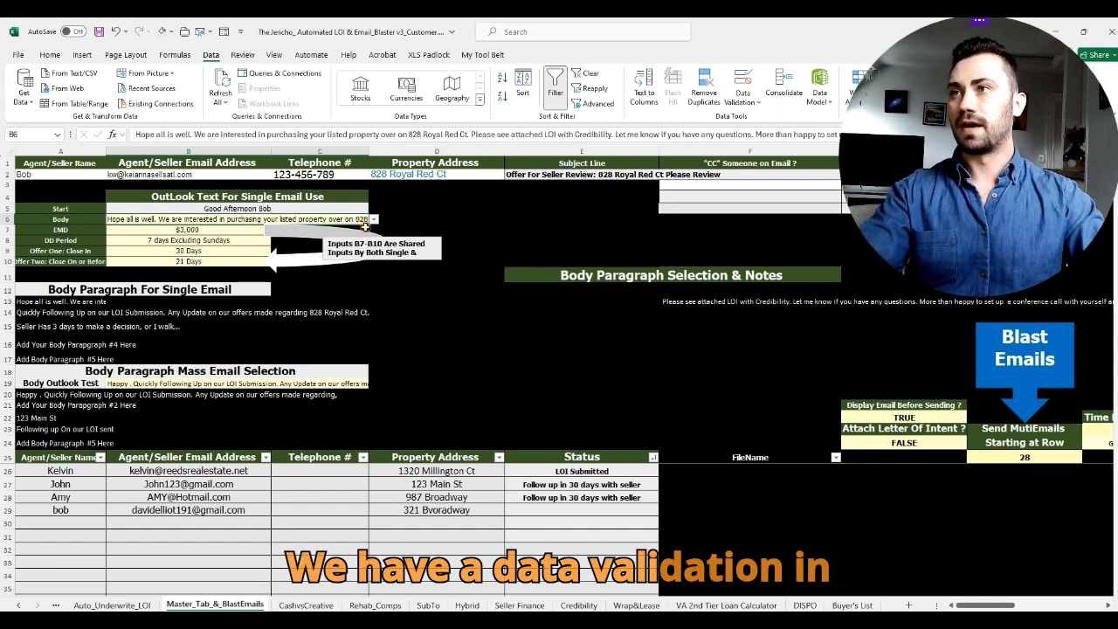
left_click_drag(994, 605, 1012, 603)
left_click(804, 444)
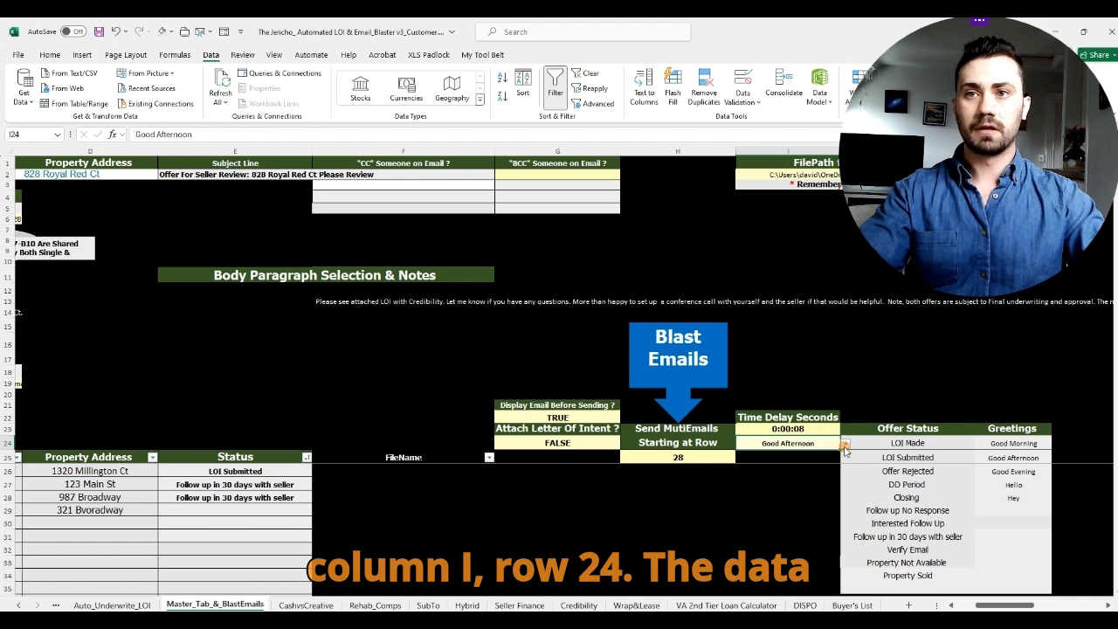
left_click(846, 443)
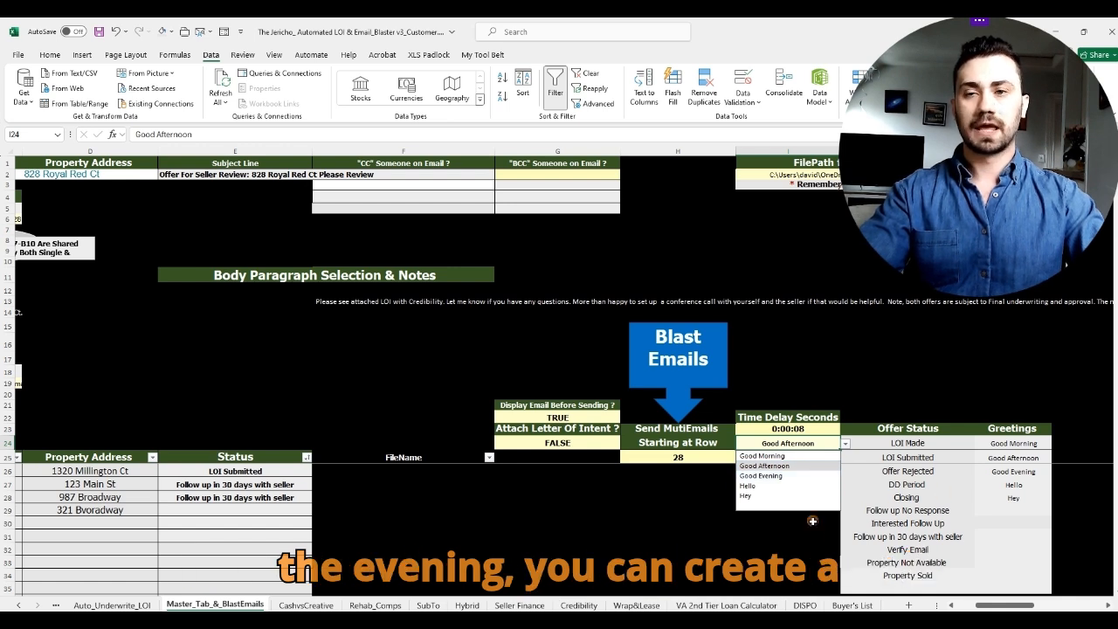
left_click(856, 395)
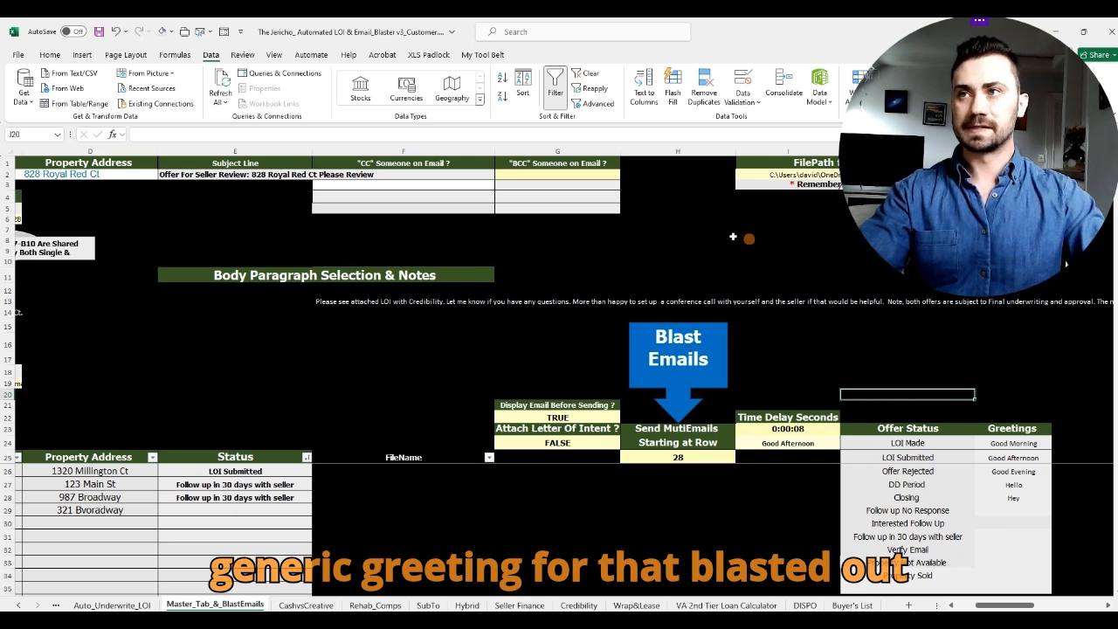
left_click(489, 174)
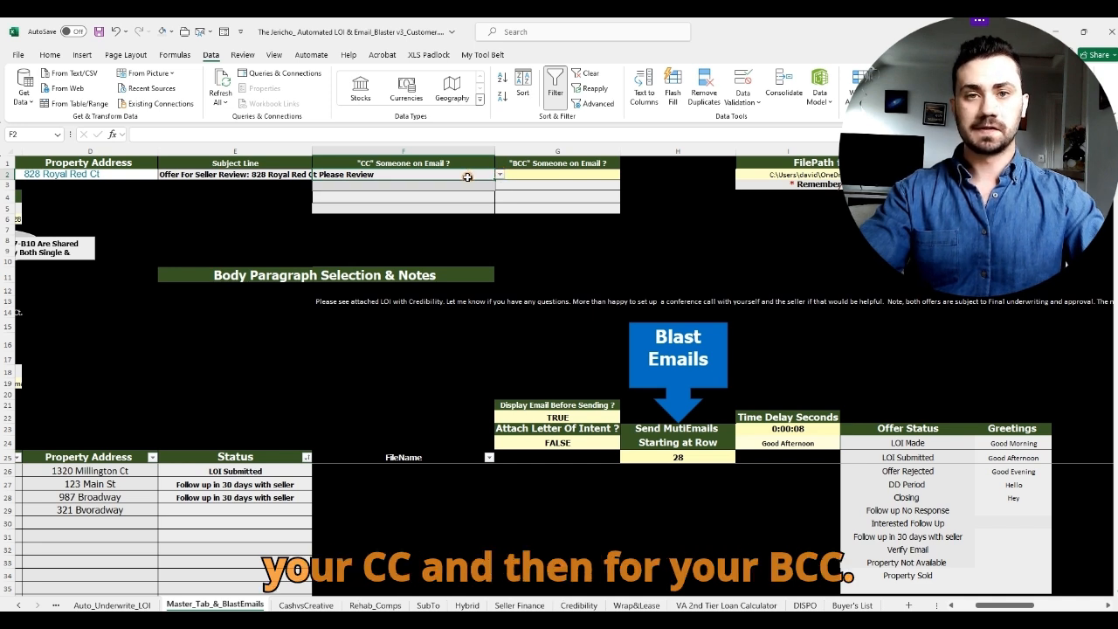
left_click(581, 176)
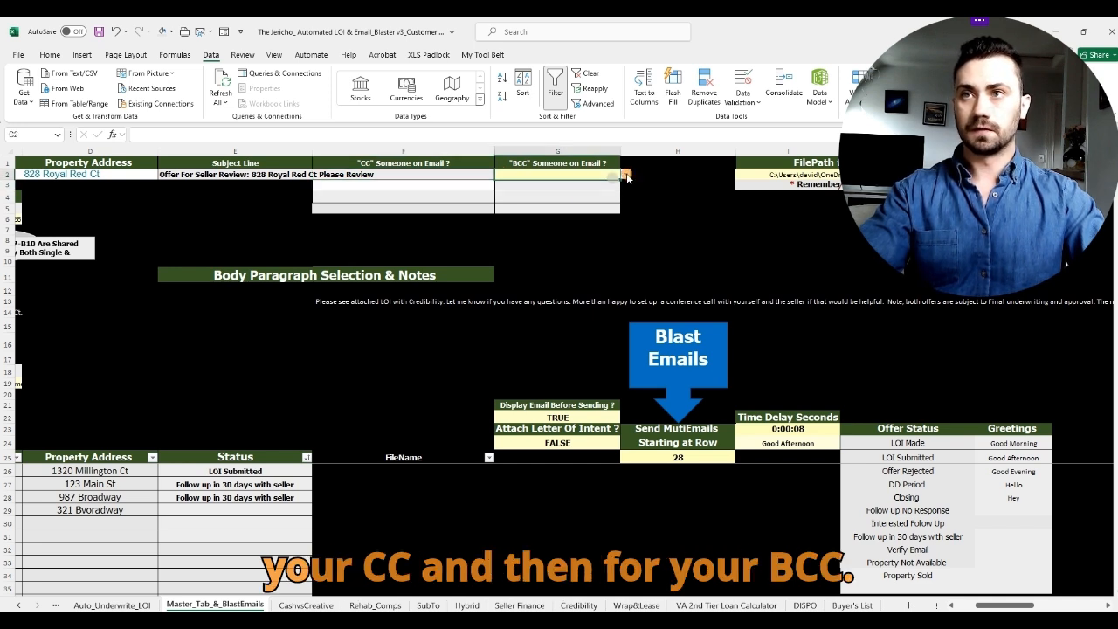
left_click(627, 177)
left_click(477, 175)
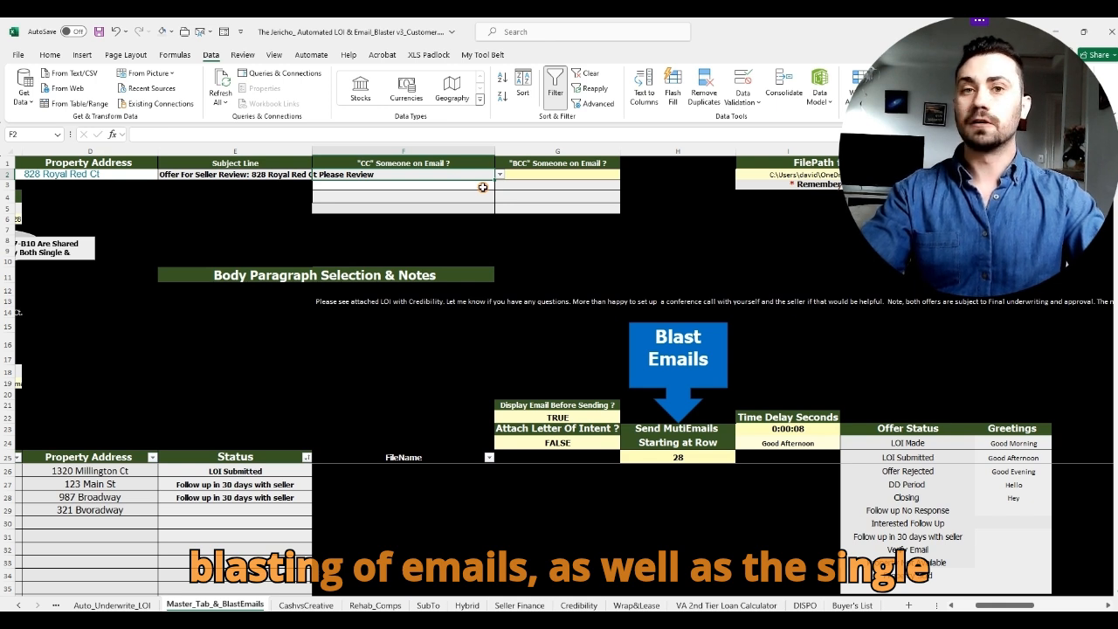
left_click(450, 164)
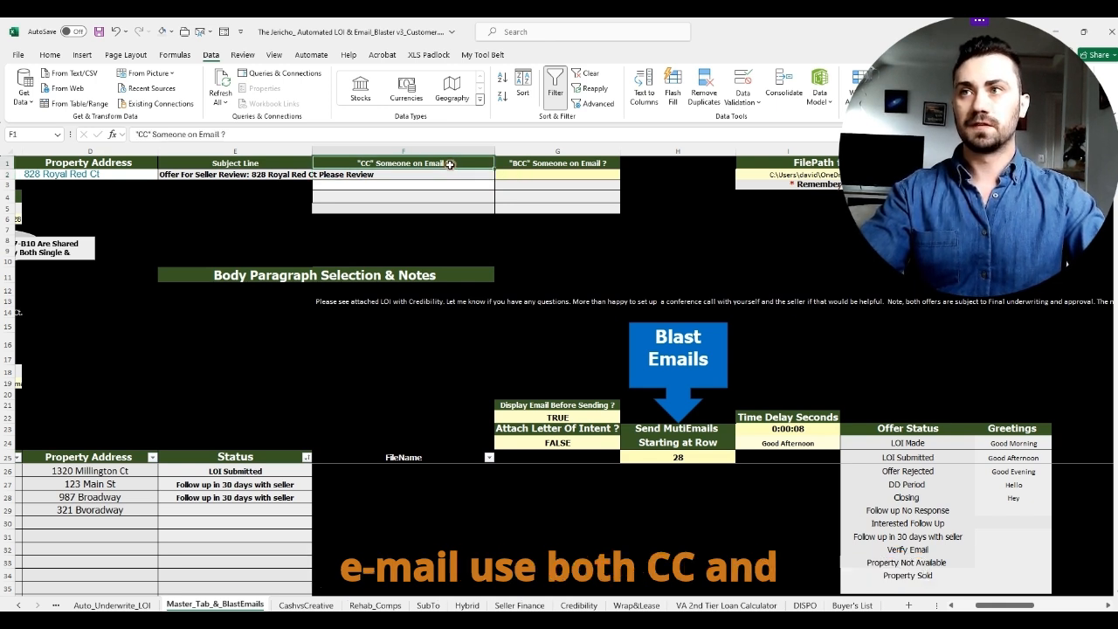
left_click(532, 163)
left_click(479, 173)
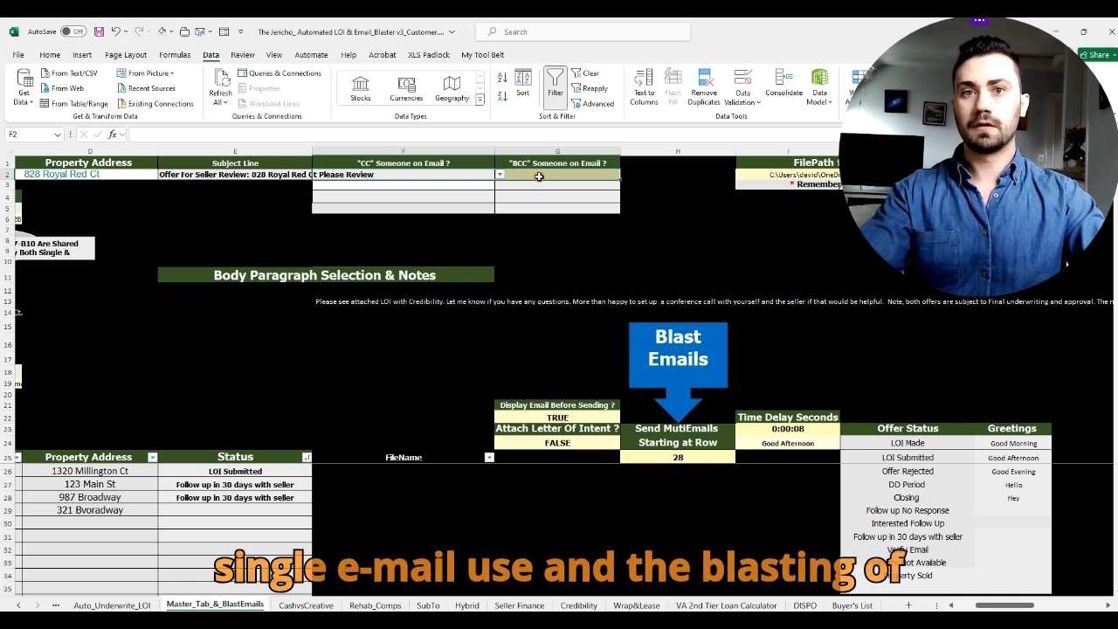
left_click(543, 206)
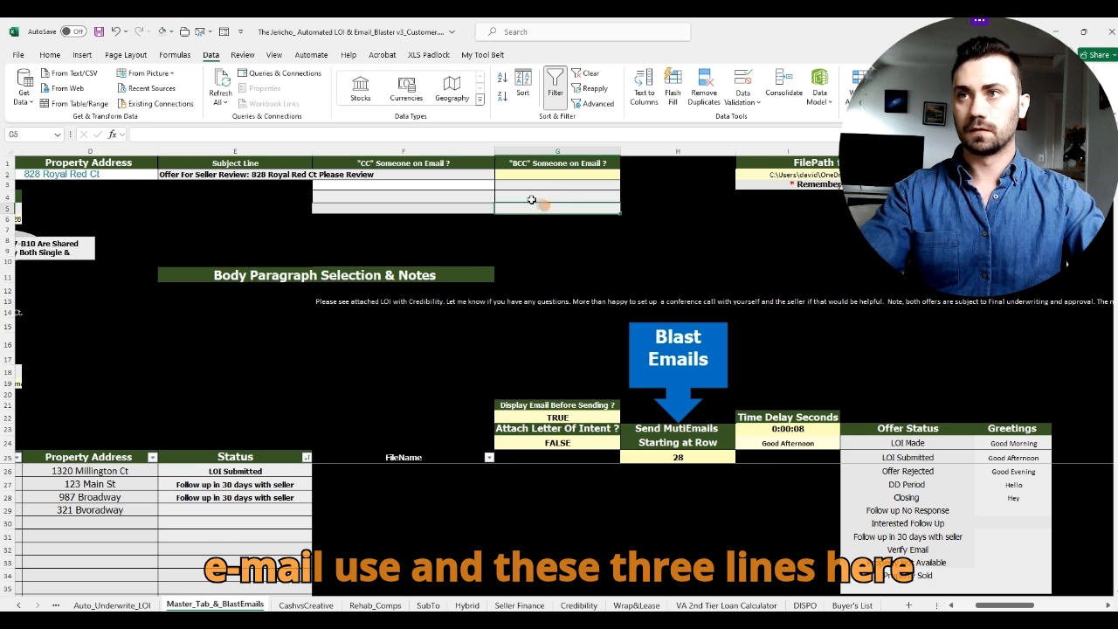
left_click_drag(483, 184, 481, 211)
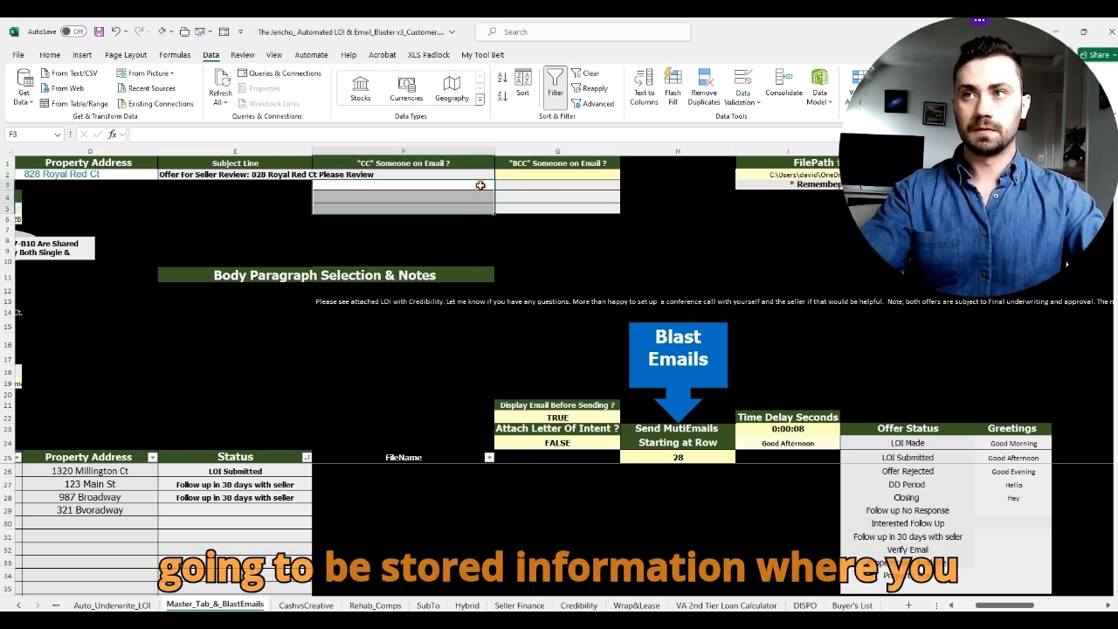
left_click(480, 186)
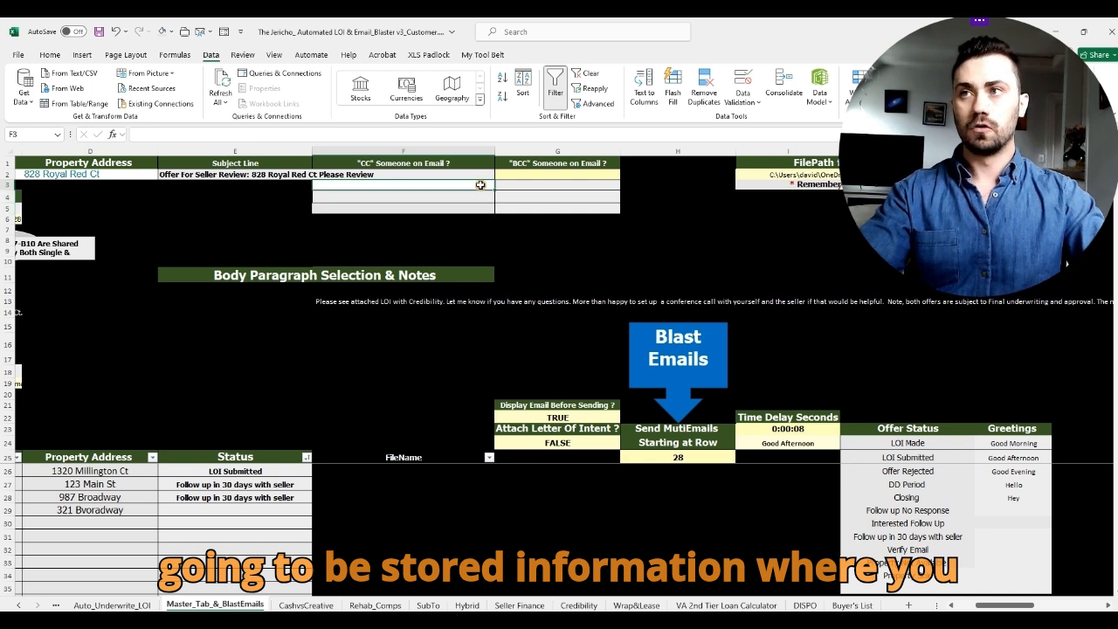
type("123@")
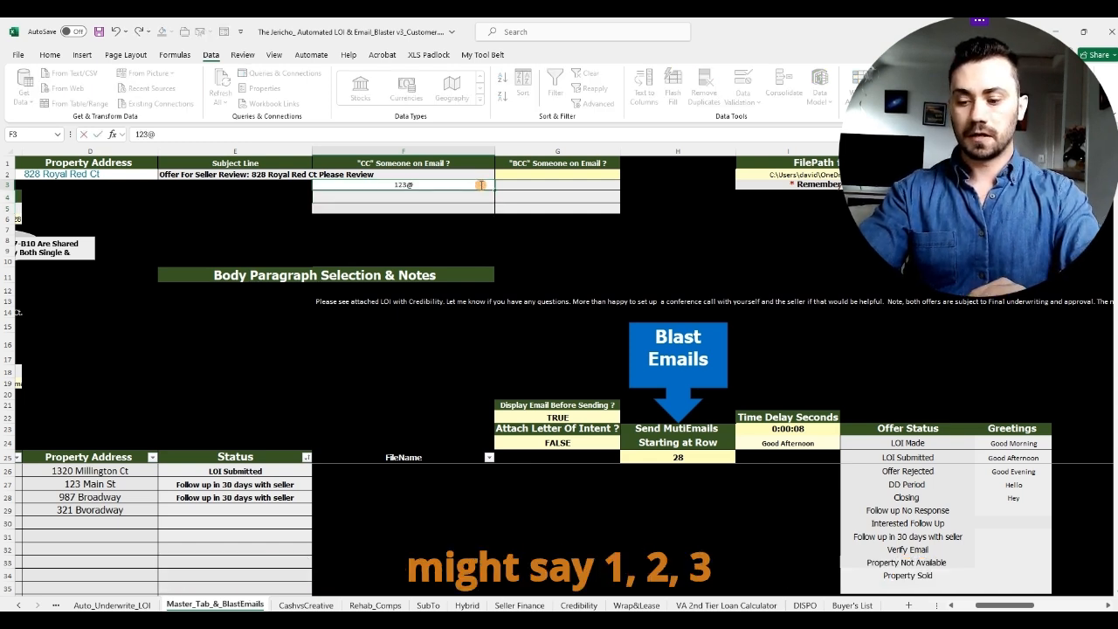
type("gmail.com")
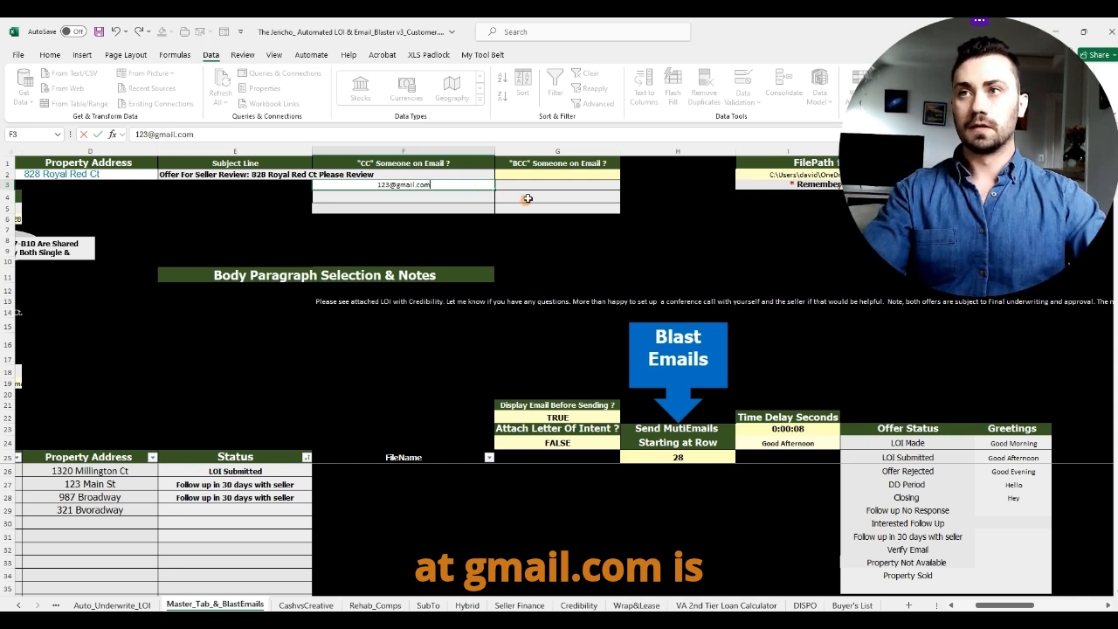
key("Up")
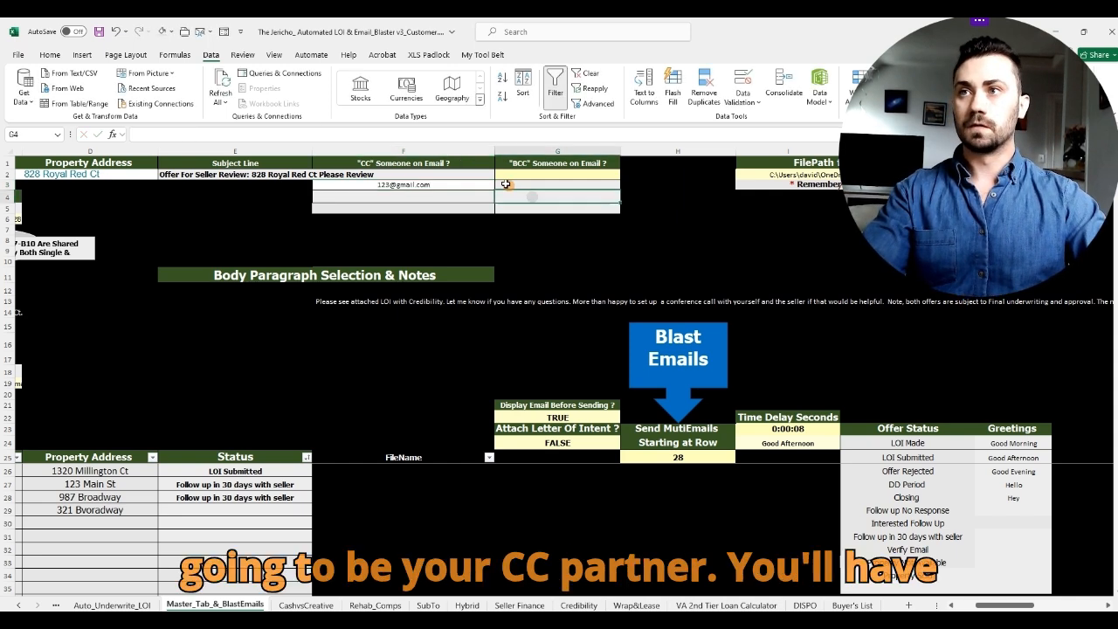
left_click(500, 175)
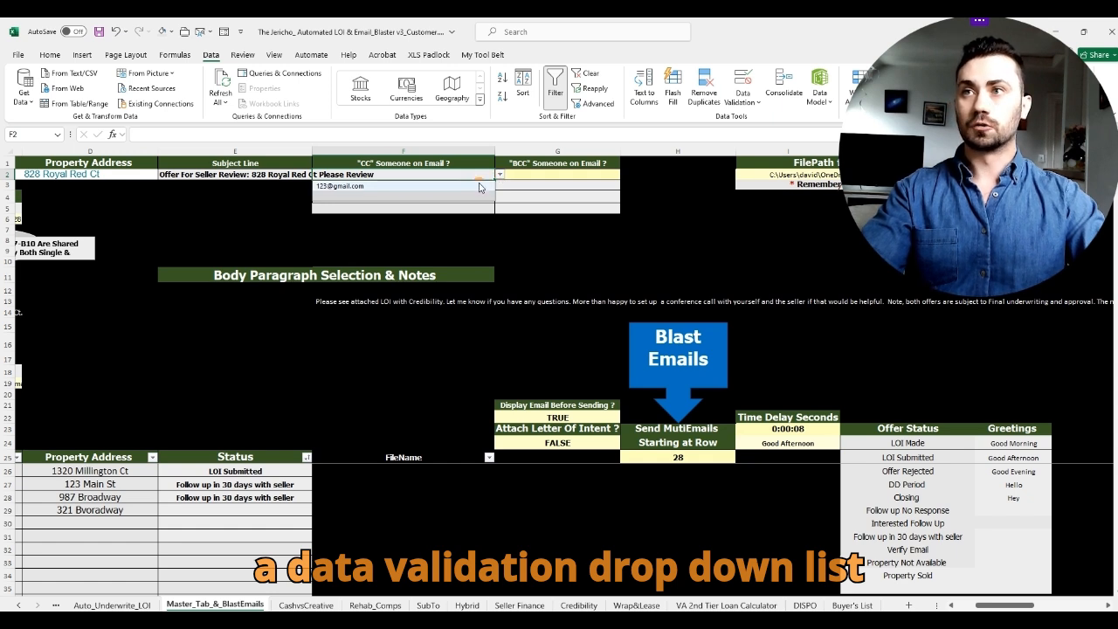
left_click(479, 187)
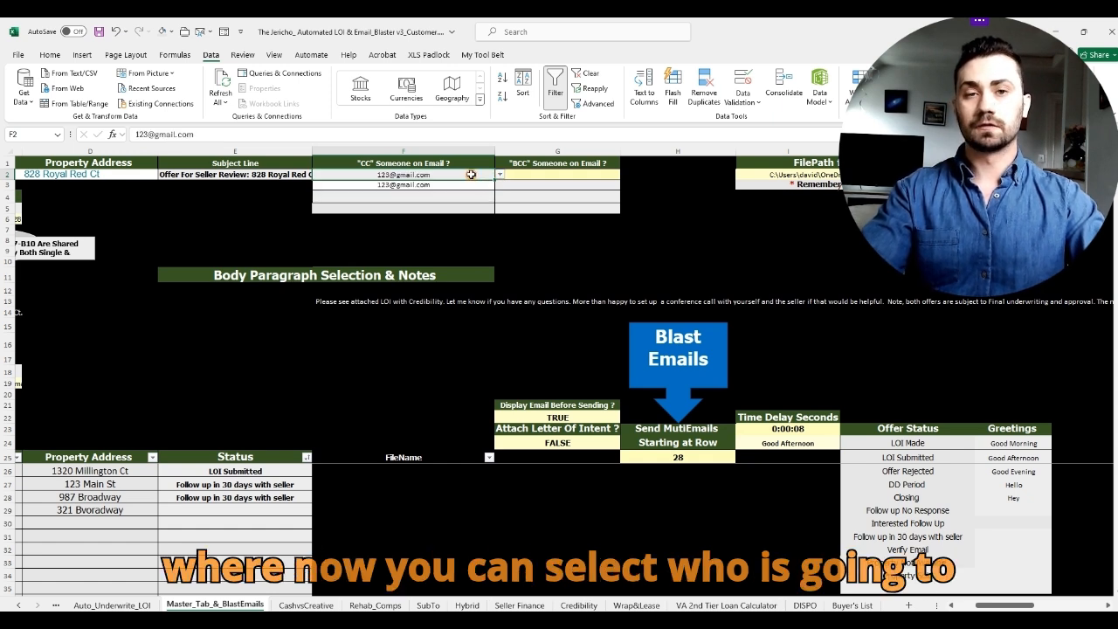
left_click(476, 187)
key("Delete")
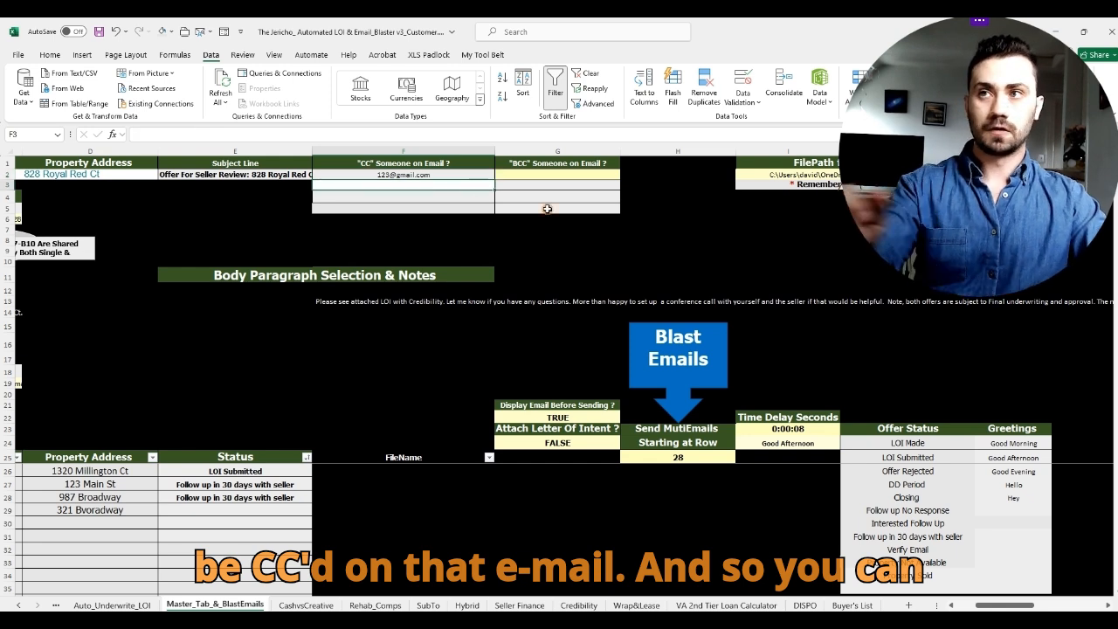
left_click(660, 194)
left_click(490, 176)
key("Delete")
left_click_drag(690, 209, 707, 202)
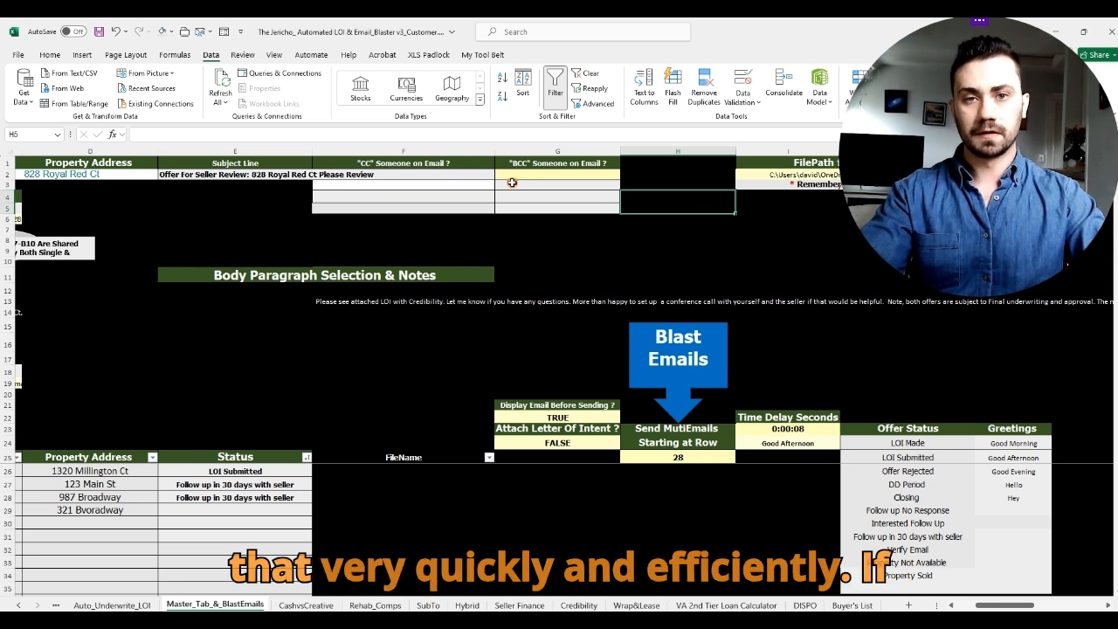
left_click(555, 173)
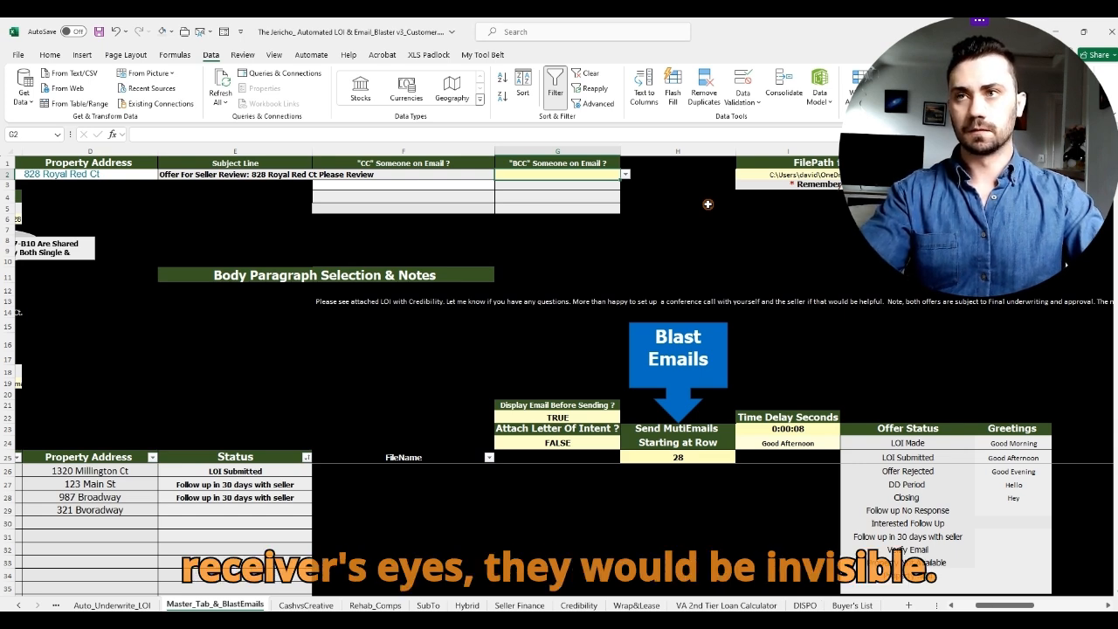
left_click(708, 205)
left_click_drag(994, 605, 975, 605)
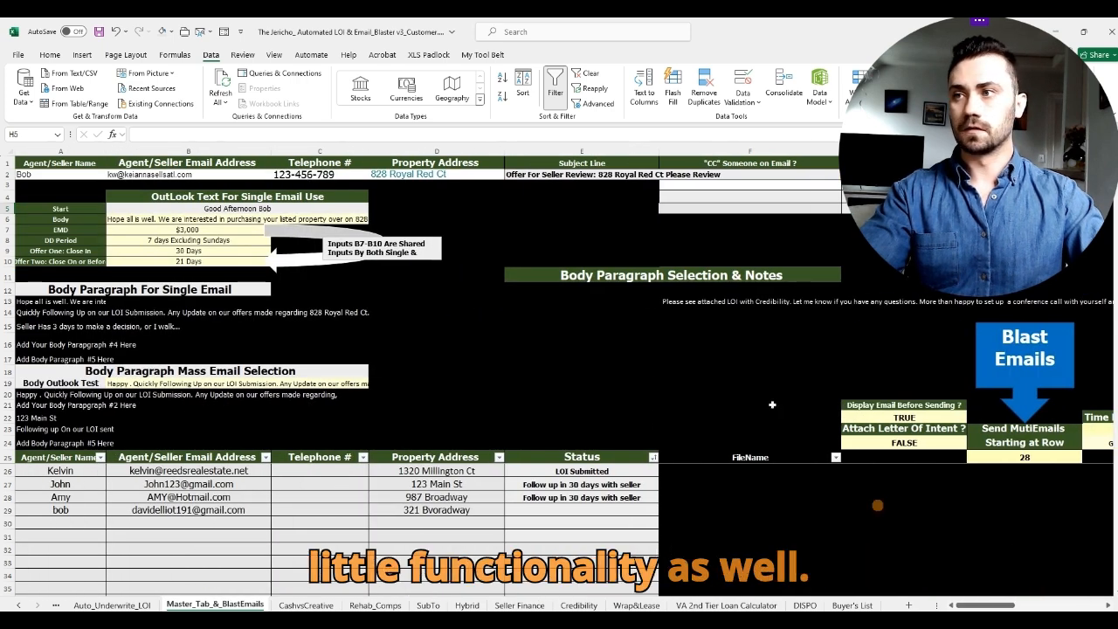
Step: Check cells E17–E18 and mass-email rows 19–24, then move to the SubTo letter sheet
left_click(629, 354)
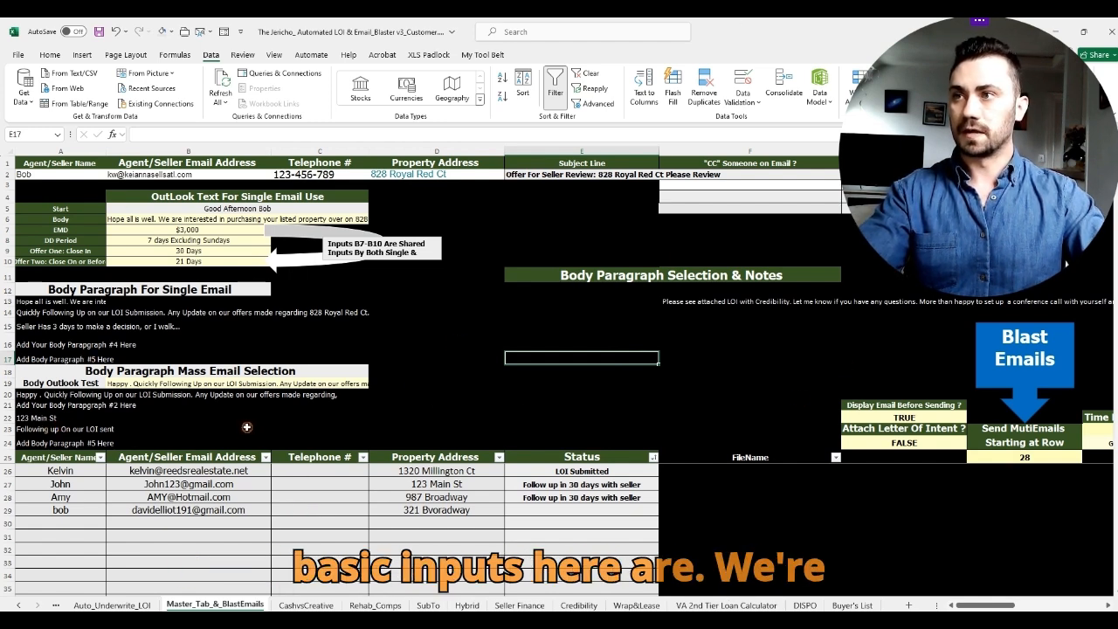
left_click(620, 371)
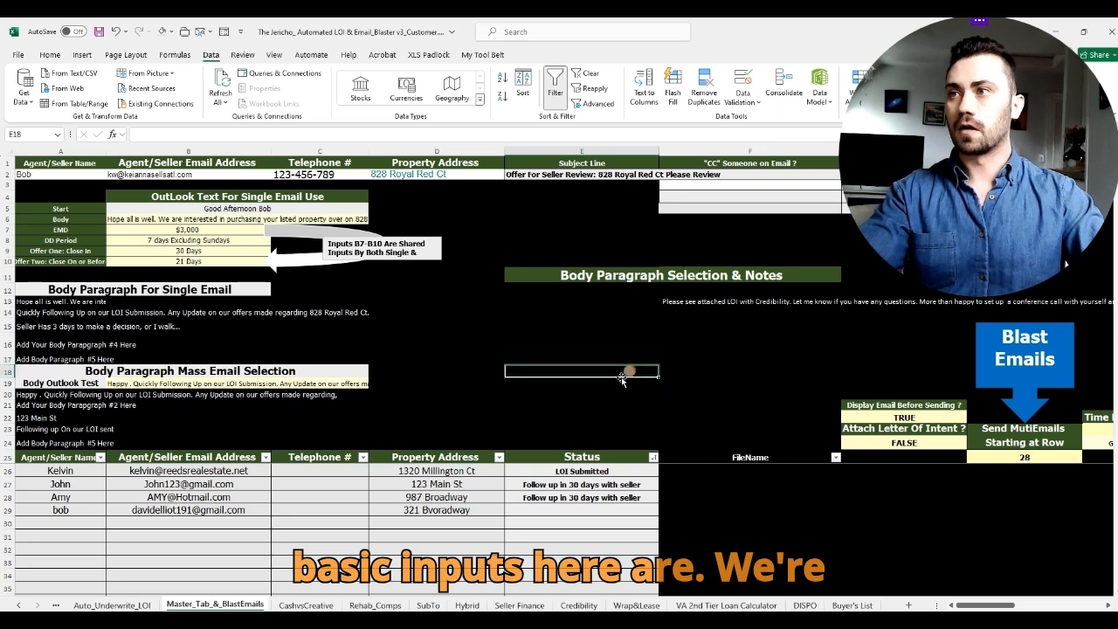
left_click_drag(9, 384, 10, 442)
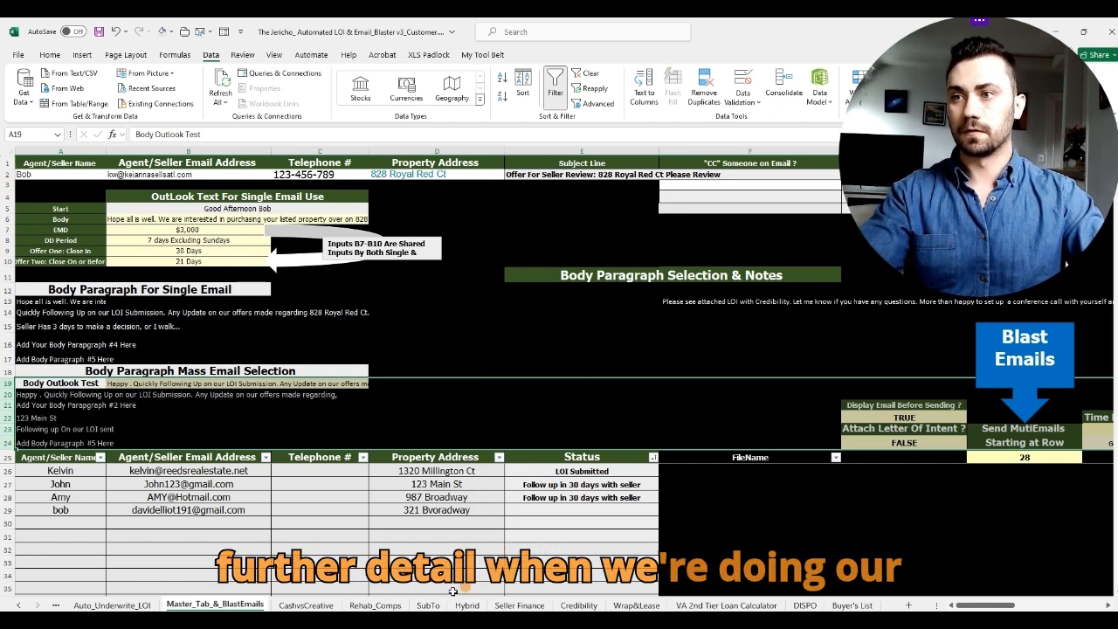
left_click(429, 605)
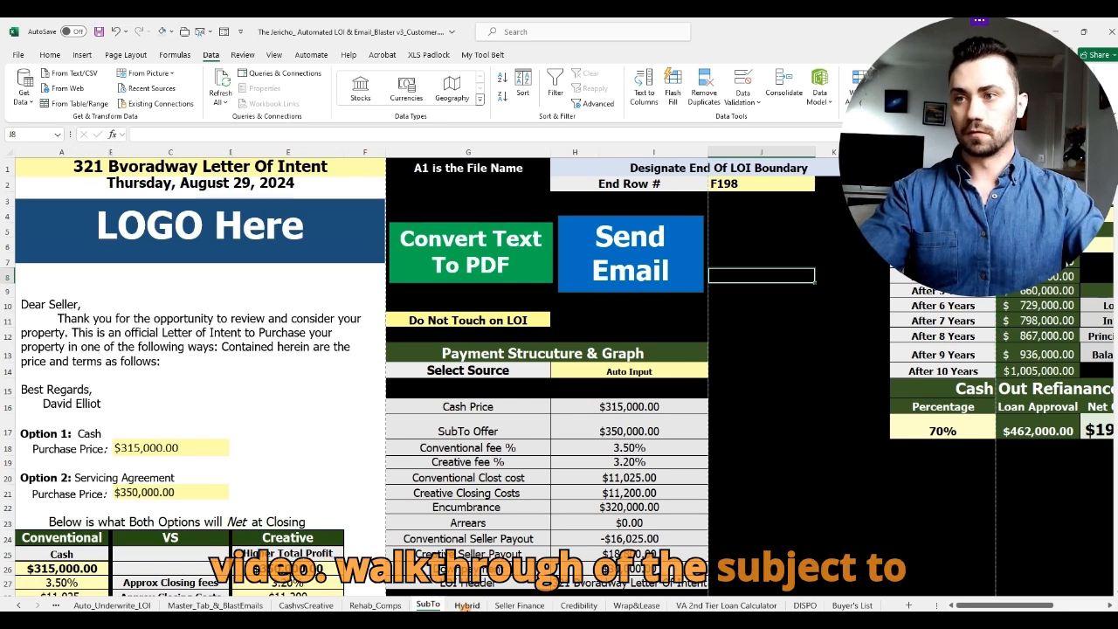
Step: Glance at the Hybrid and Seller Finance letters, then bring the Master tab's Blast Emails settings into view
left_click(466, 604)
left_click(503, 605)
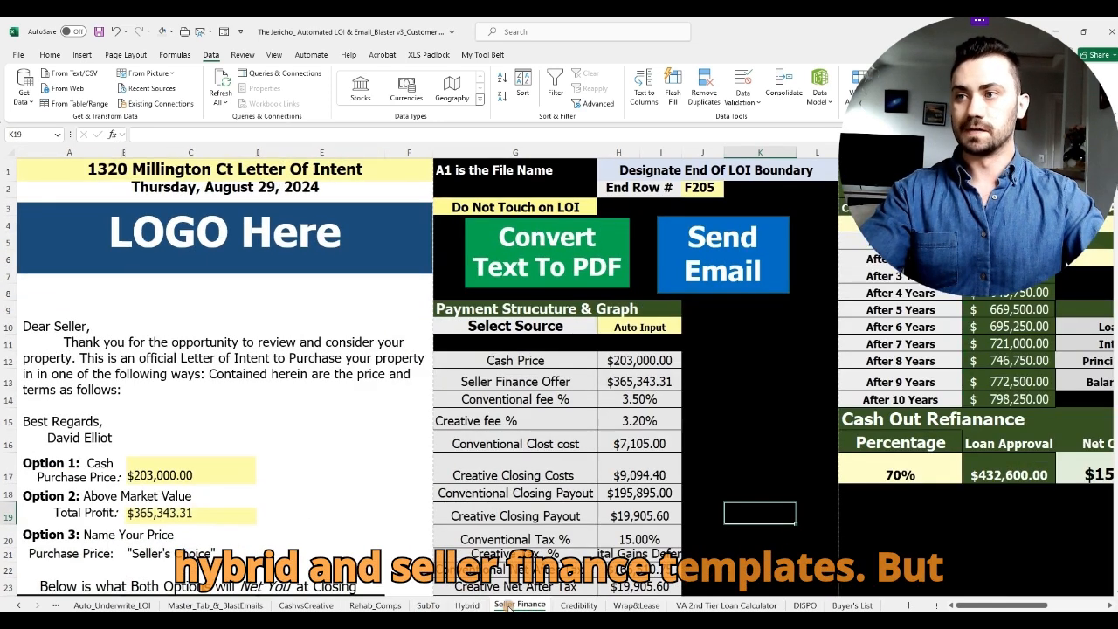
left_click(254, 605)
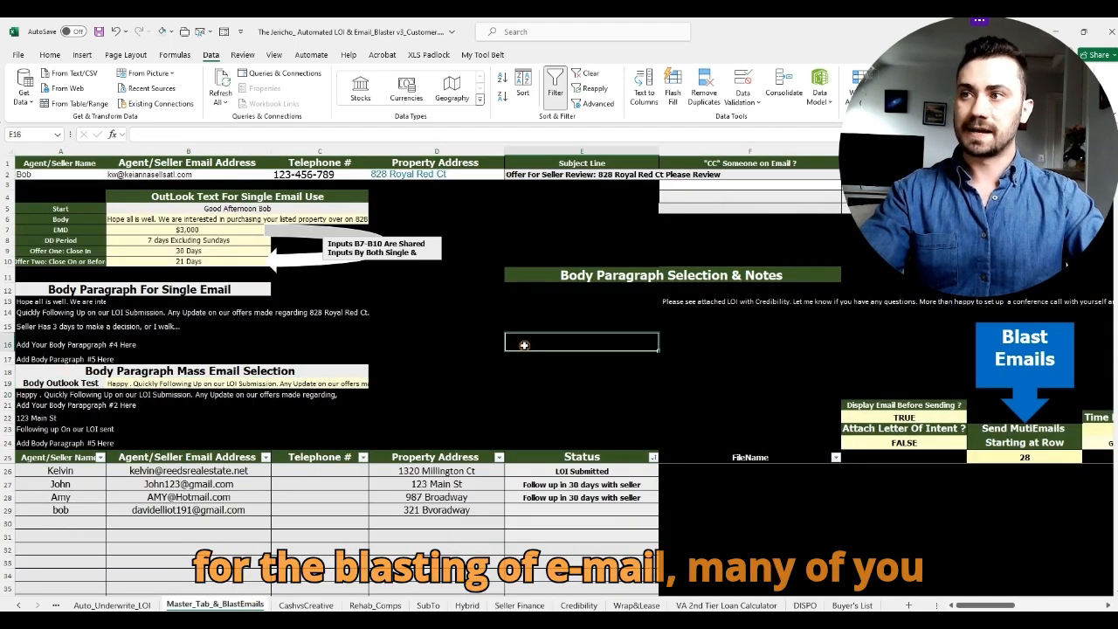
left_click(573, 393)
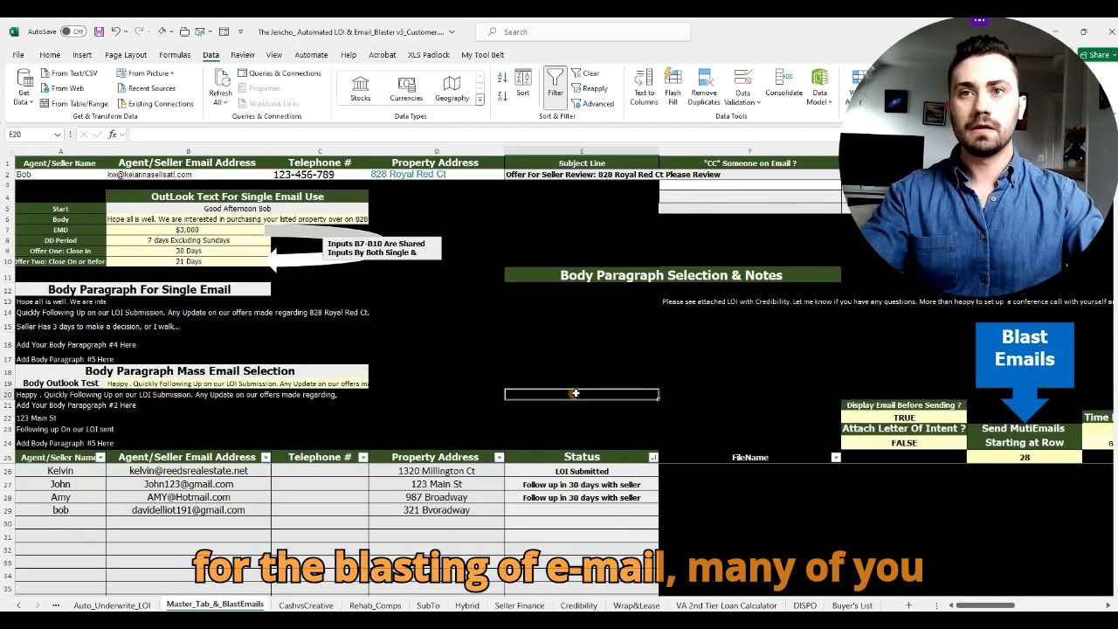
left_click_drag(996, 606, 1015, 605)
left_click(651, 420)
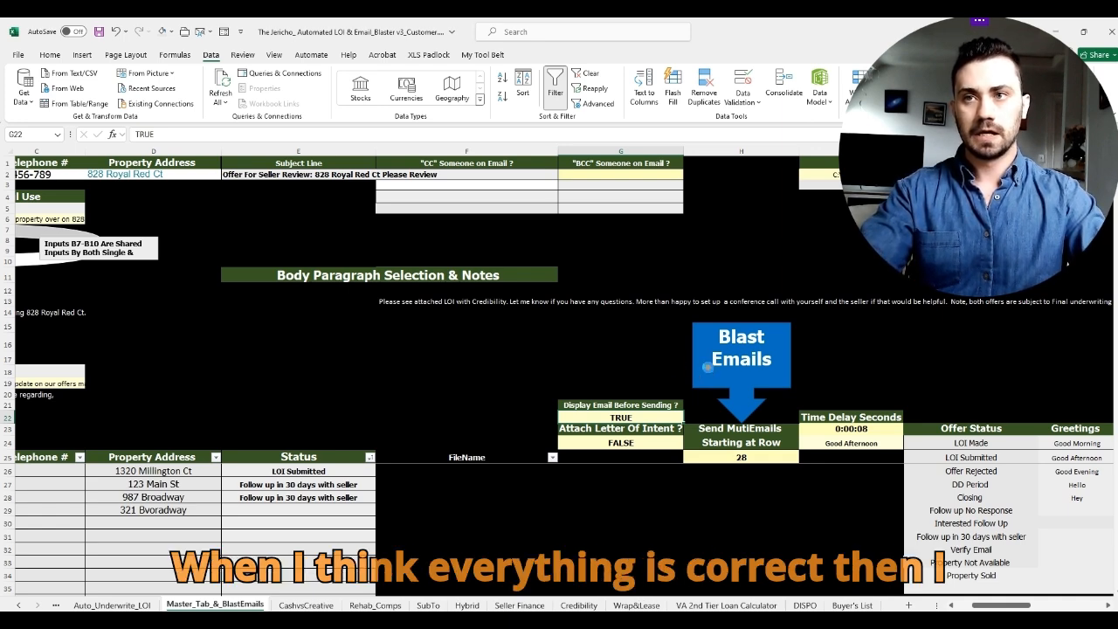
Step: Blast the emails, discard both Outlook drafts unsaved, and acknowledge the Email Campaign Completed message
left_click(708, 366)
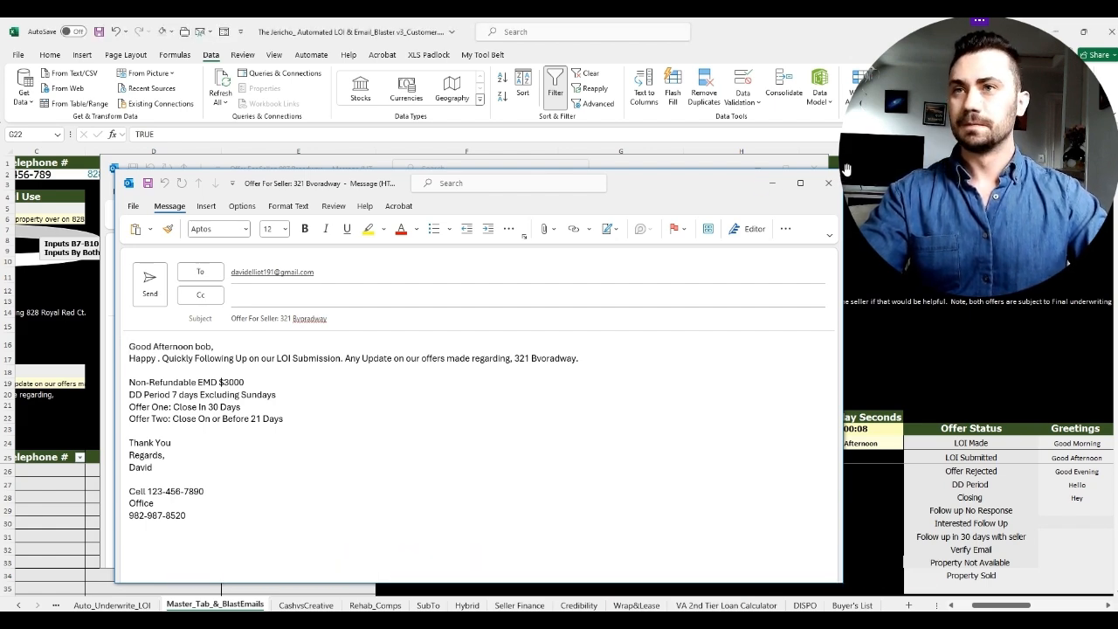
left_click(829, 185)
left_click(570, 359)
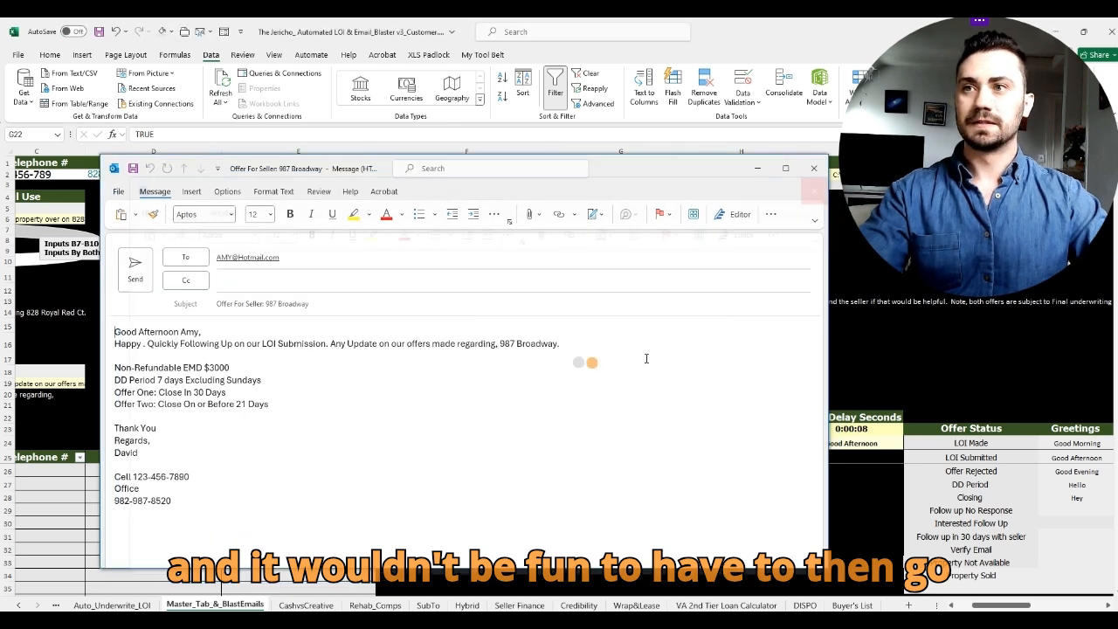
left_click(814, 168)
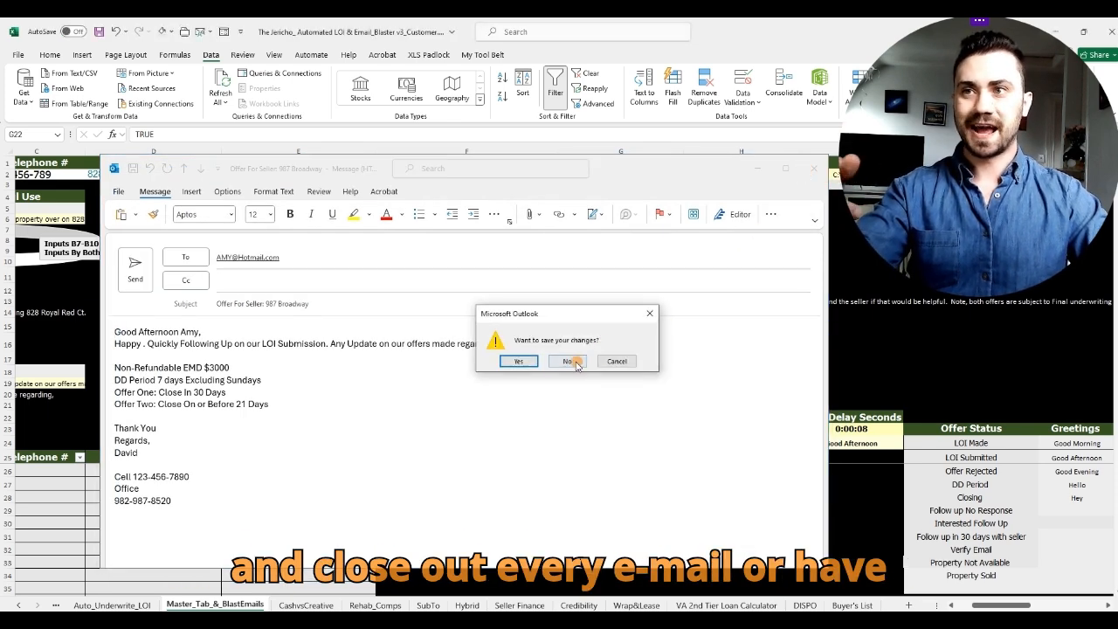
left_click(572, 359)
left_click(591, 363)
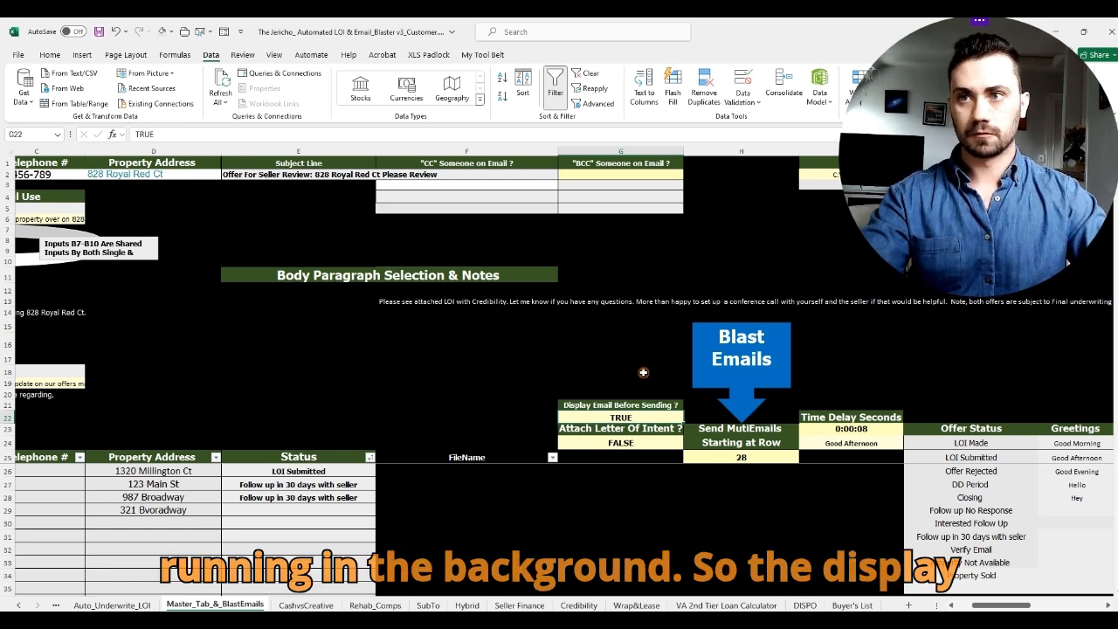
Step: Change the Attach Letter Of Intent value in G24 from FALSE to TRUE
left_click(616, 336)
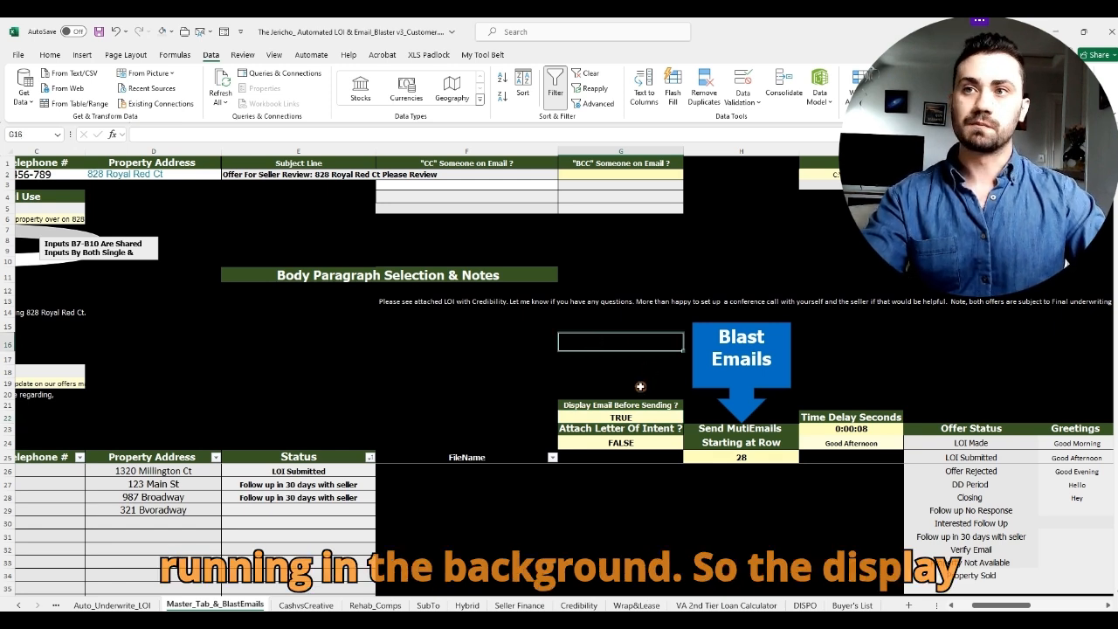
left_click(648, 385)
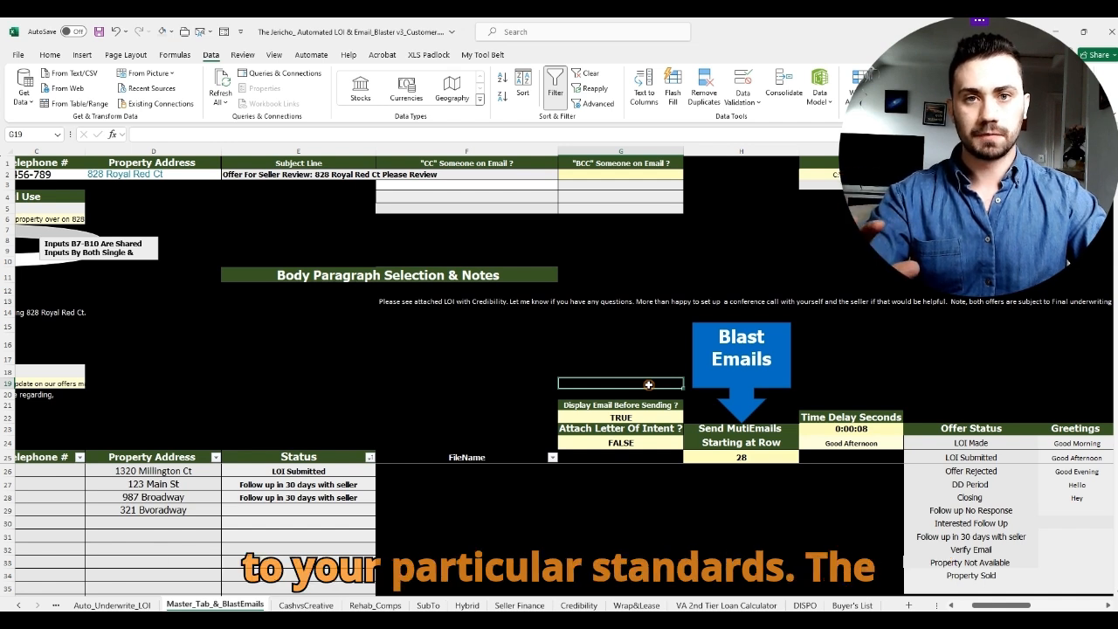
left_click(657, 444)
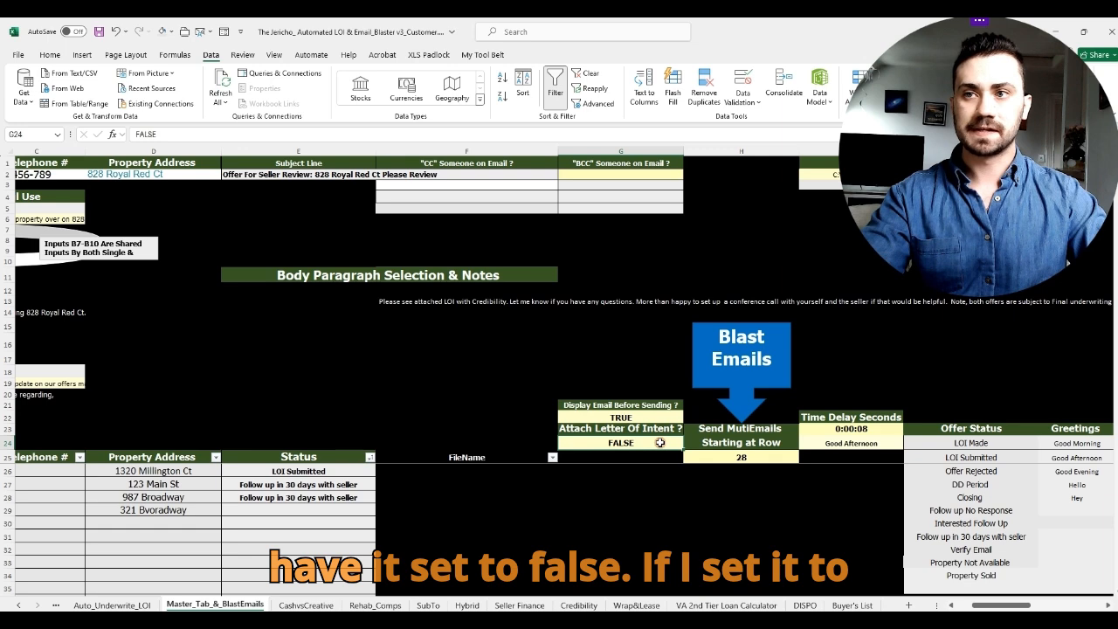
type("true")
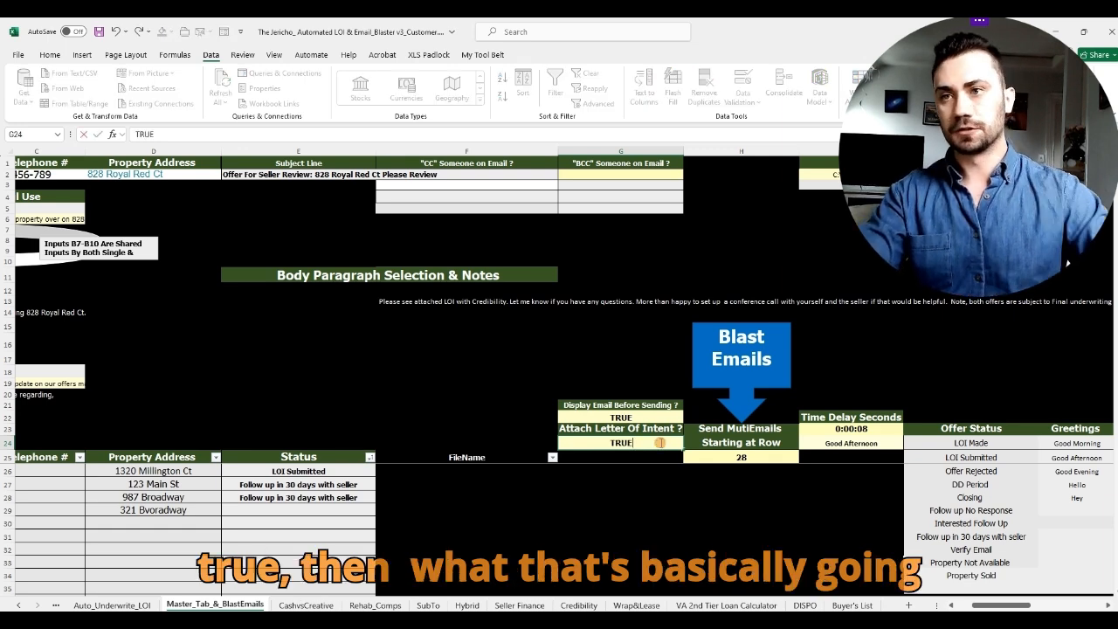
left_click(647, 368)
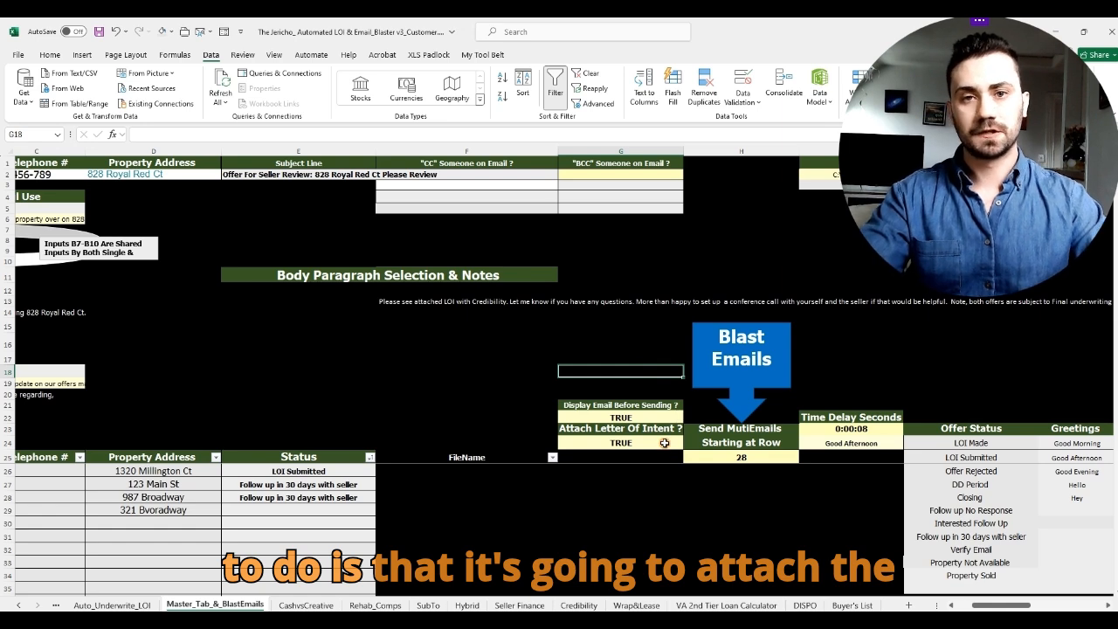
Step: Page through the SubTo, CashvsCreative, Hybrid, Seller Finance and Master sheets, ending on Auto_Underwrite_LOI
left_click(430, 604)
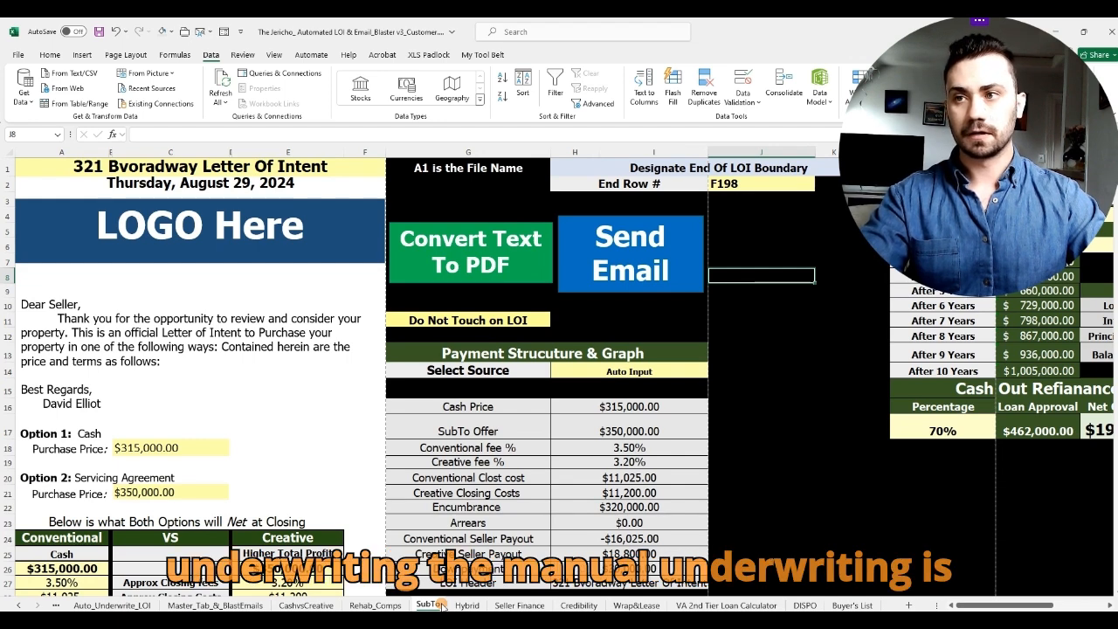
left_click(326, 606)
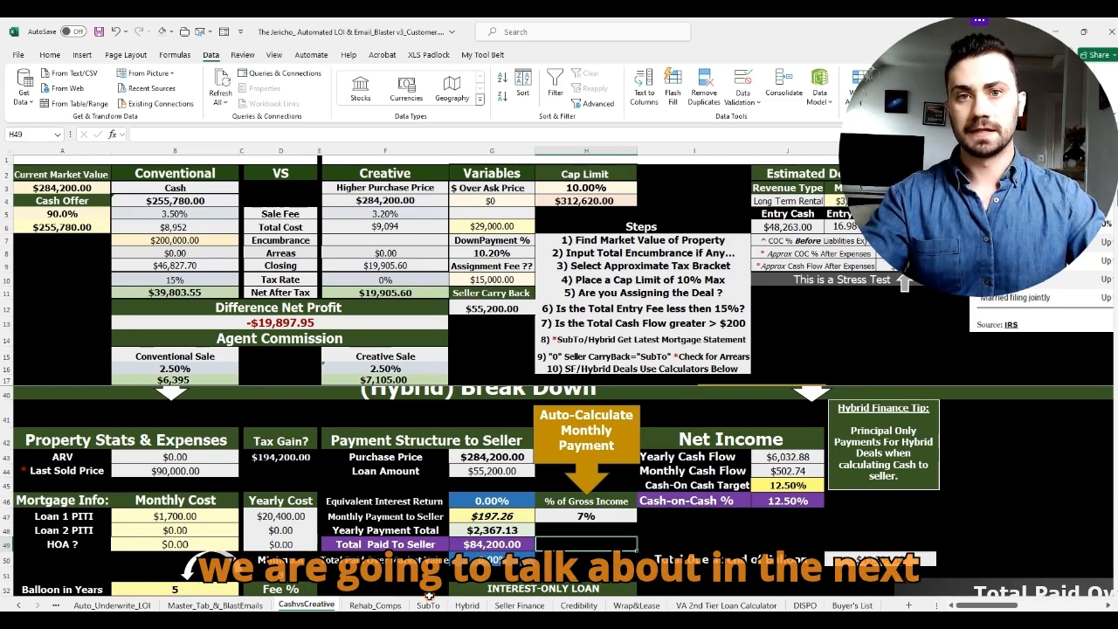
left_click(428, 605)
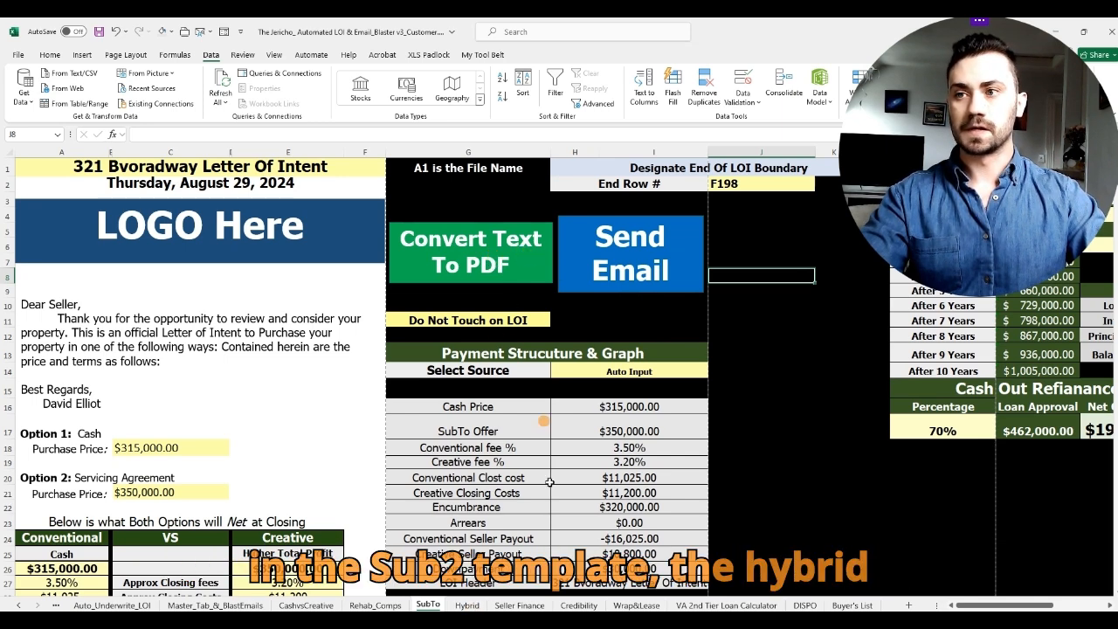
left_click(466, 605)
left_click(519, 606)
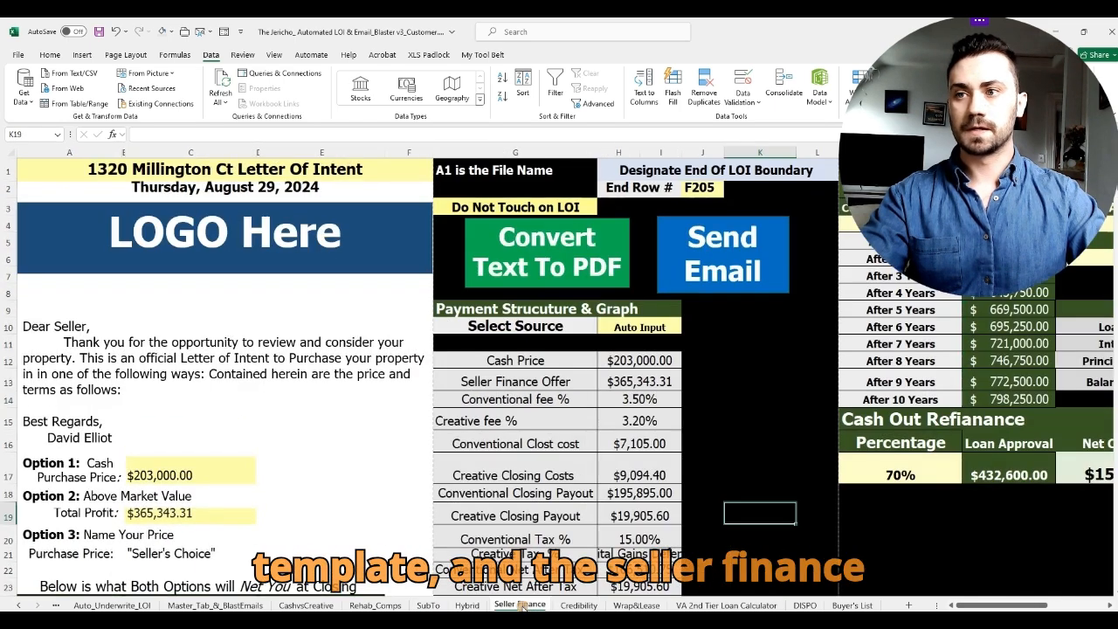
left_click(428, 605)
left_click(215, 605)
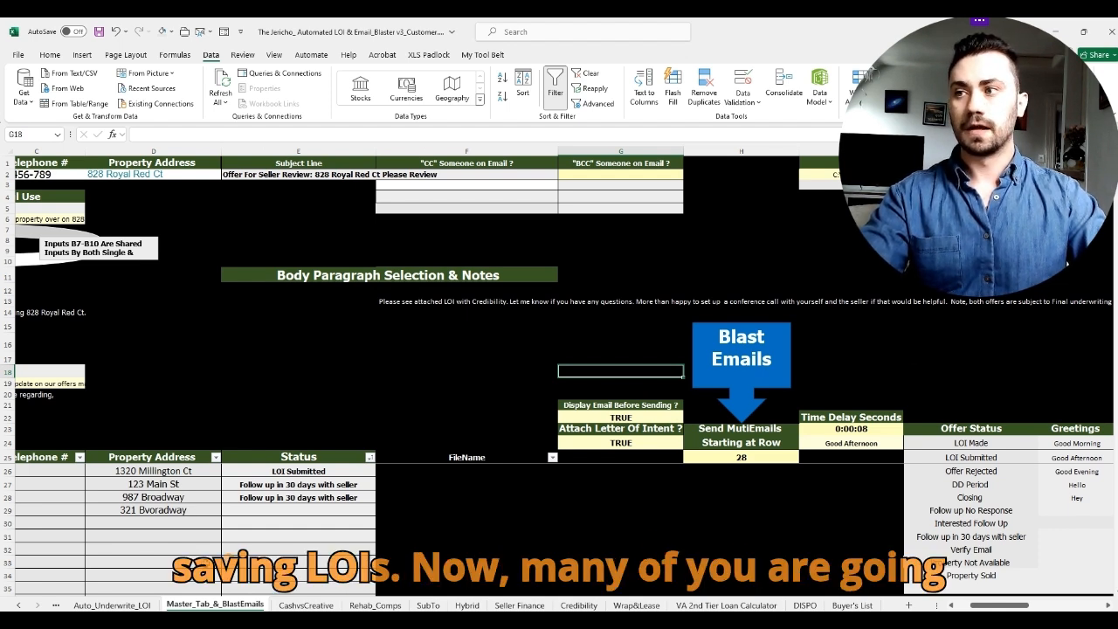
left_click(131, 604)
left_click(467, 218)
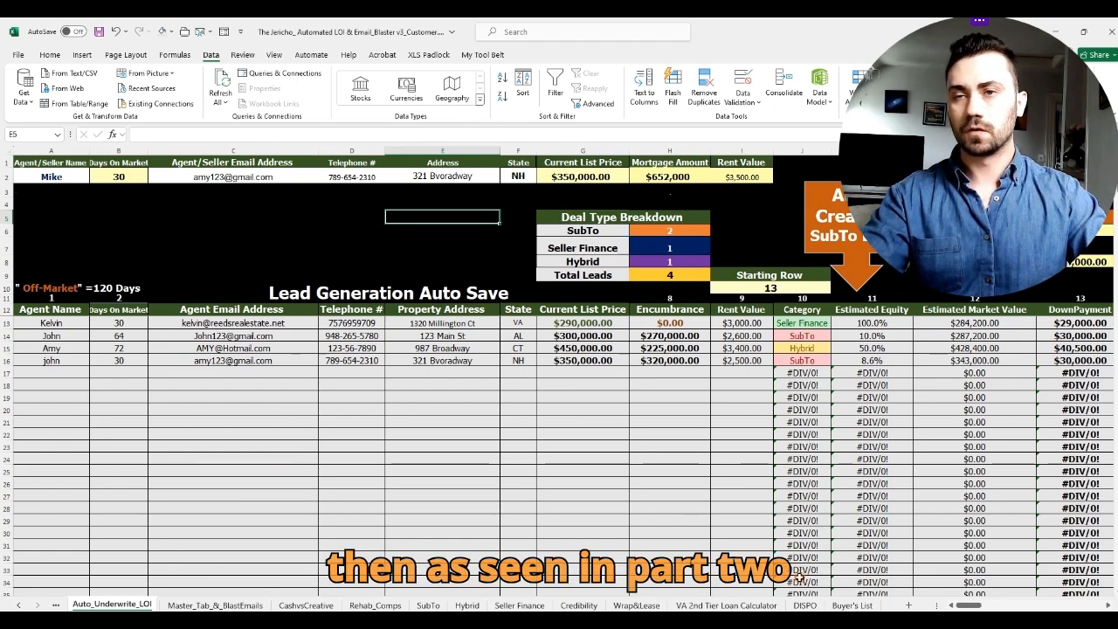
Step: Scroll the Auto_Underwrite_LOI sheet back to its first columns and bring up the Excel Creative LOI folder
mouse_move(966, 604)
left_mouse_down()
mouse_move(998, 606)
mouse_move(966, 606)
left_mouse_up()
left_click(190, 249)
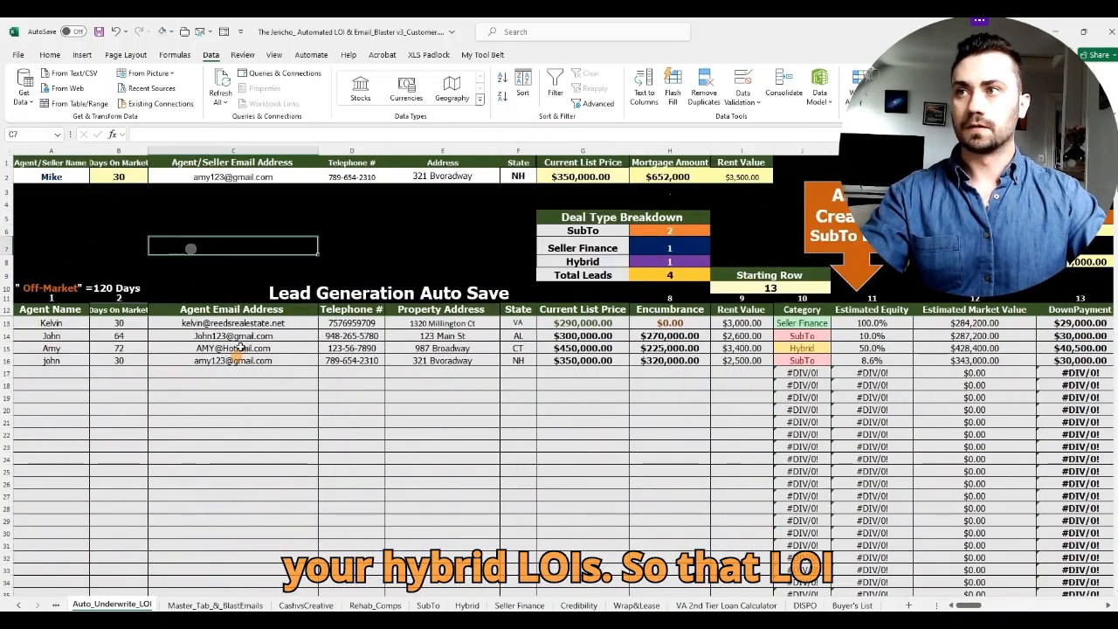
left_click(240, 622)
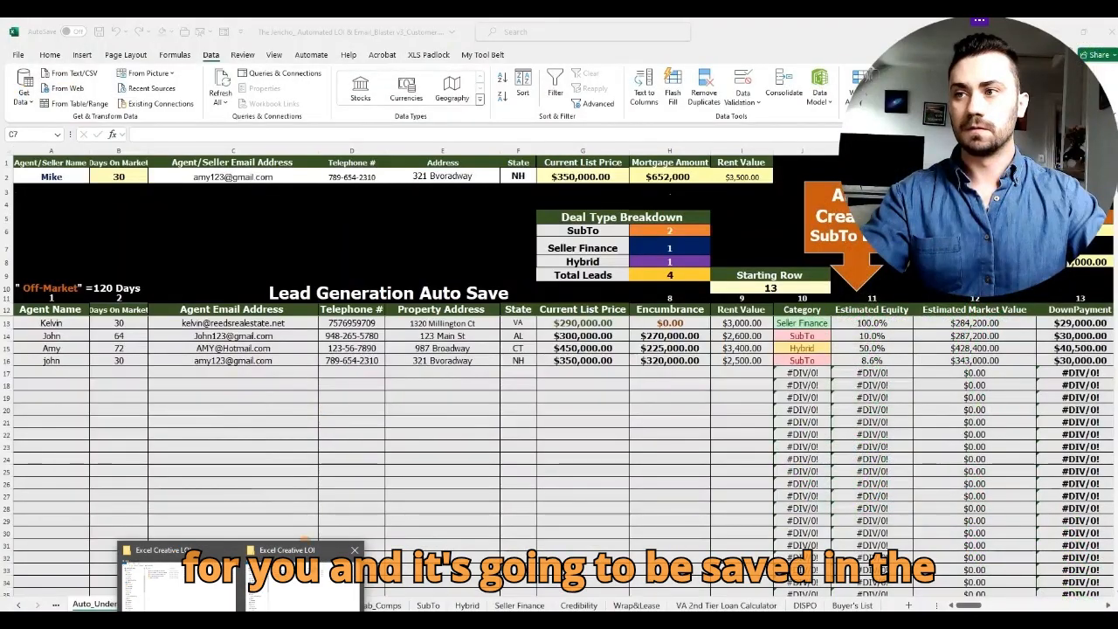
left_click(305, 543)
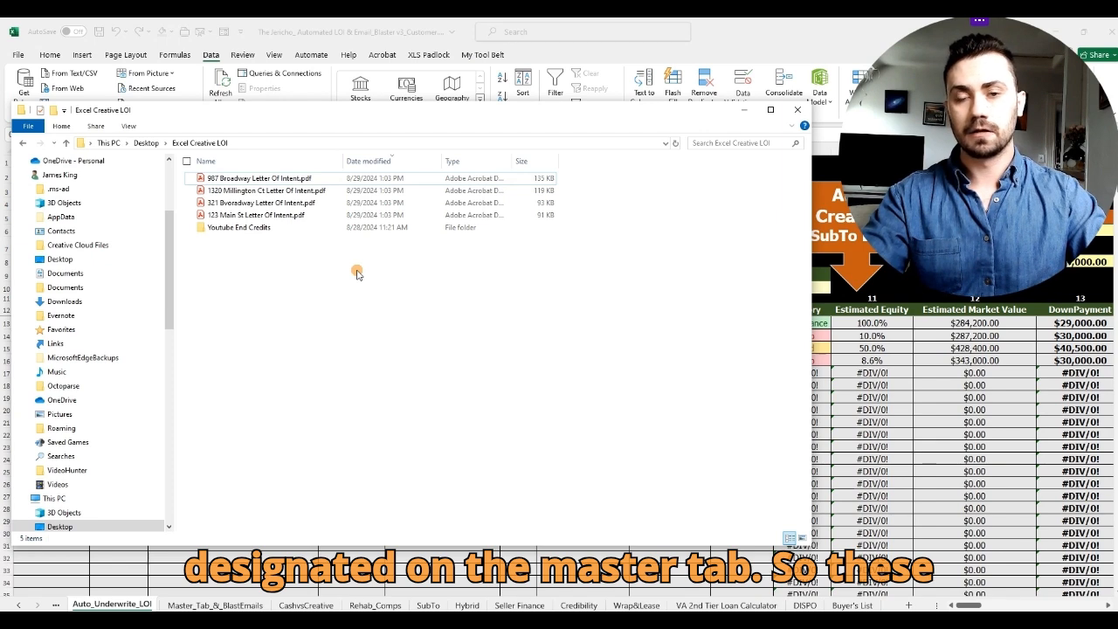
Step: Select the four saved Letter Of Intent PDFs, then minimize the folder to return to Excel
left_click_drag(181, 172, 315, 218)
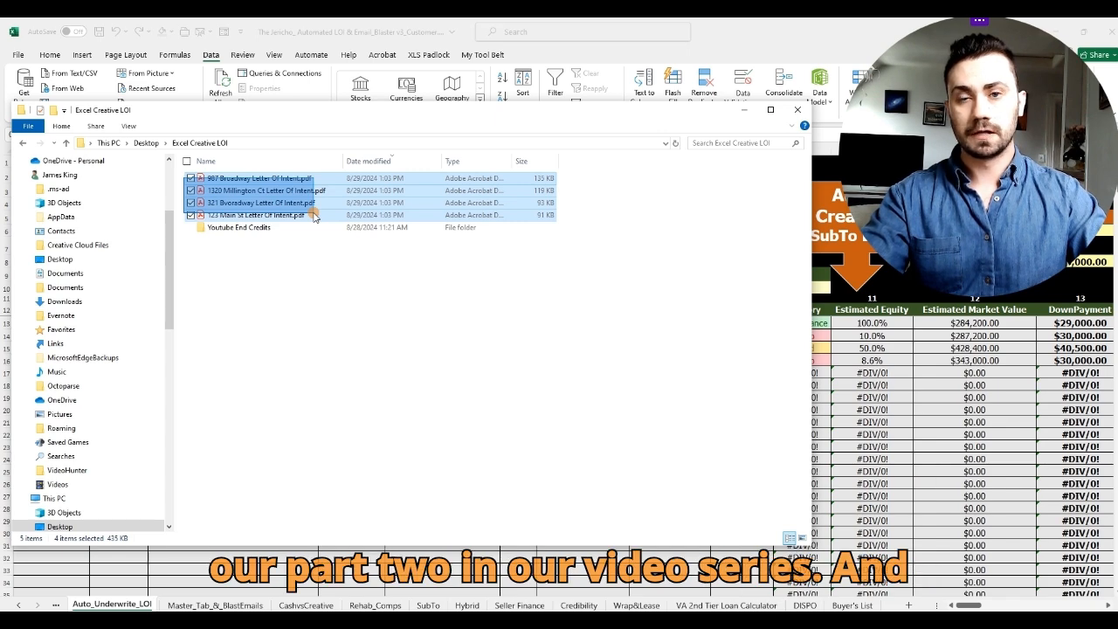
left_click(744, 110)
left_click(495, 233)
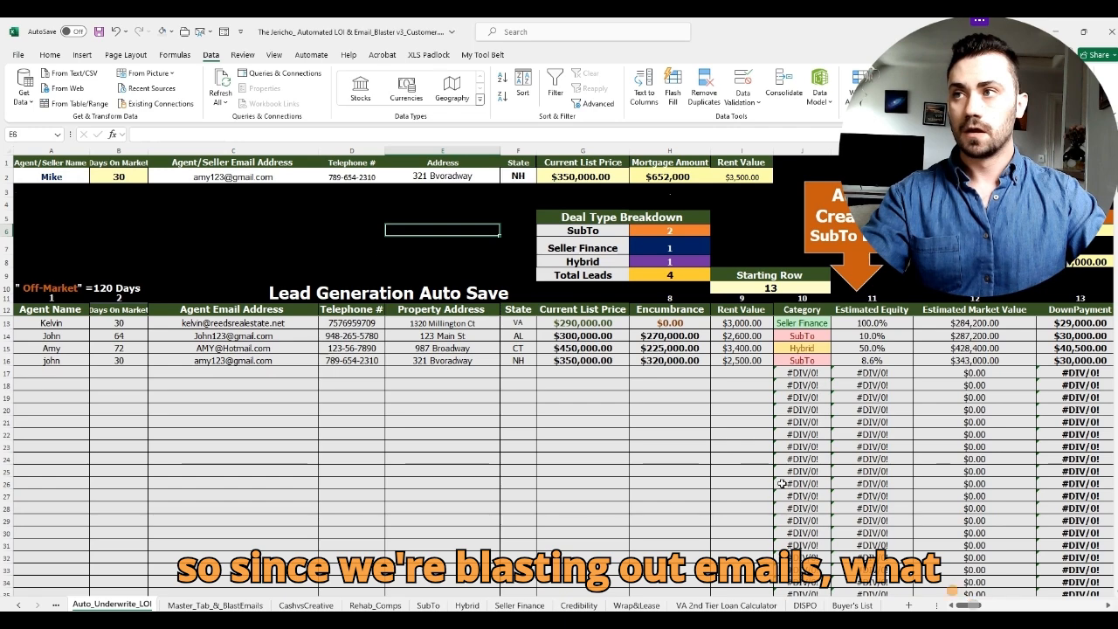
Step: Clear the previous leads from the Master_Tab_&_BlastEmails blast list
left_click(253, 607)
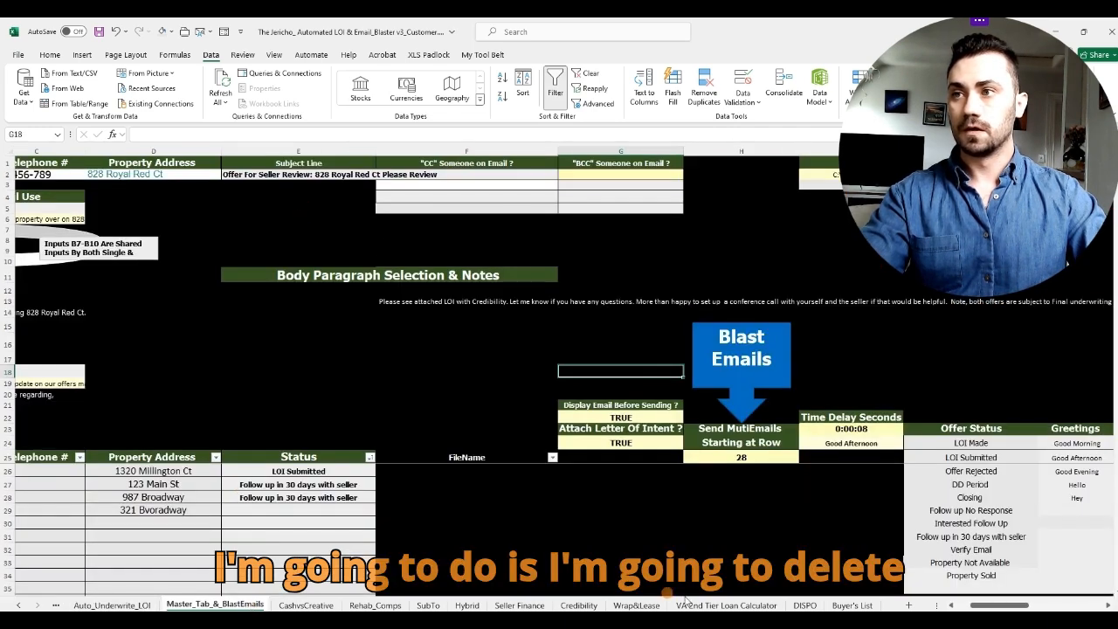
left_click_drag(1003, 608, 979, 609)
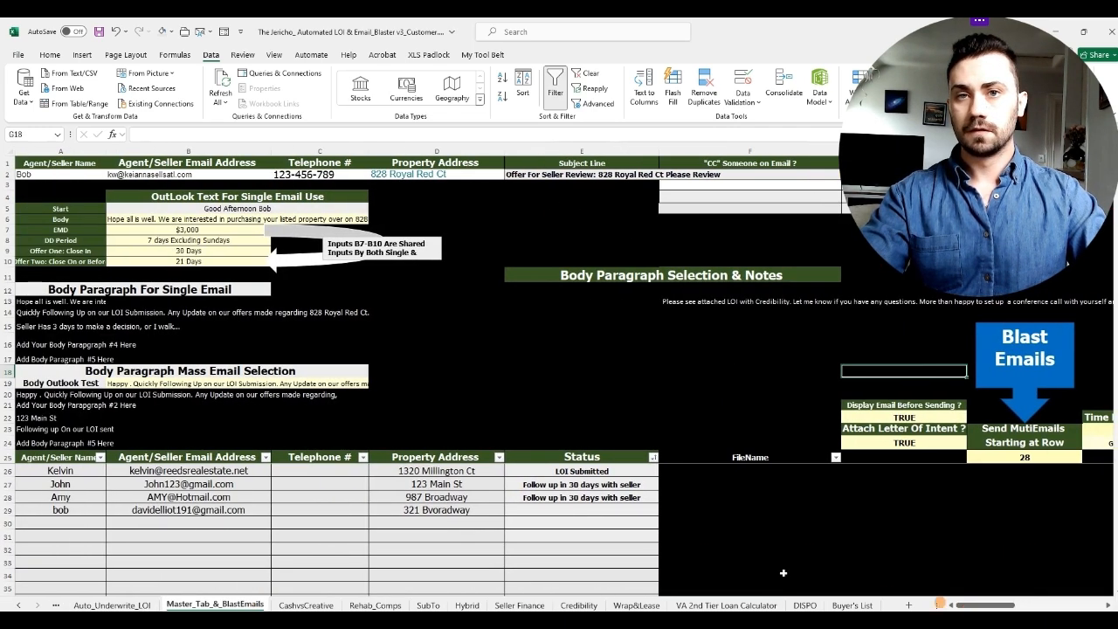
left_click_drag(63, 470, 476, 510)
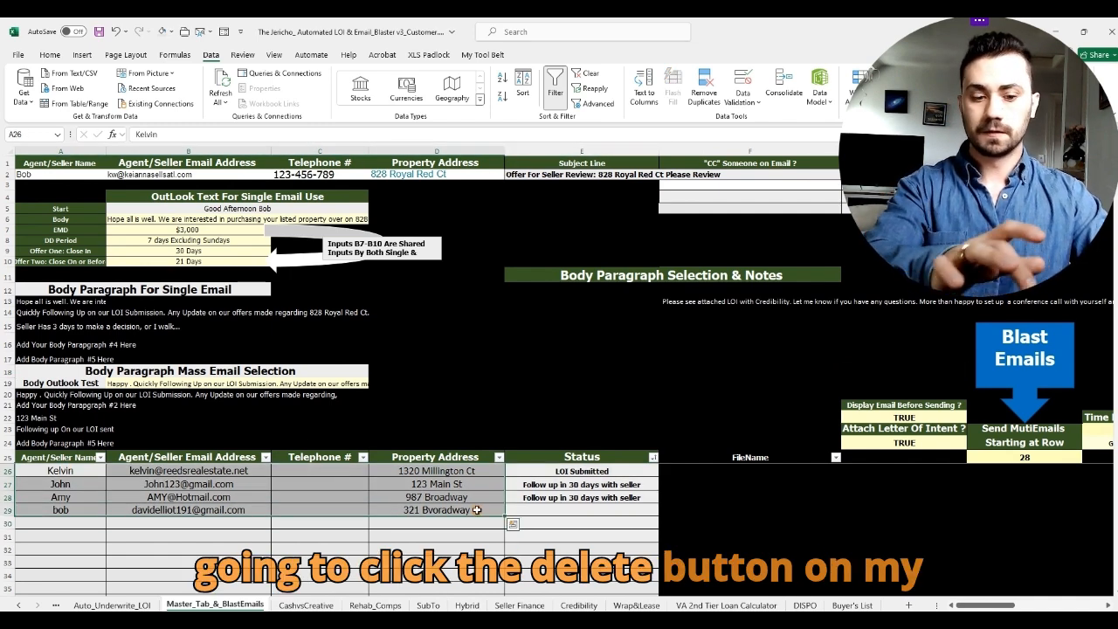
key("Delete")
left_click(736, 382)
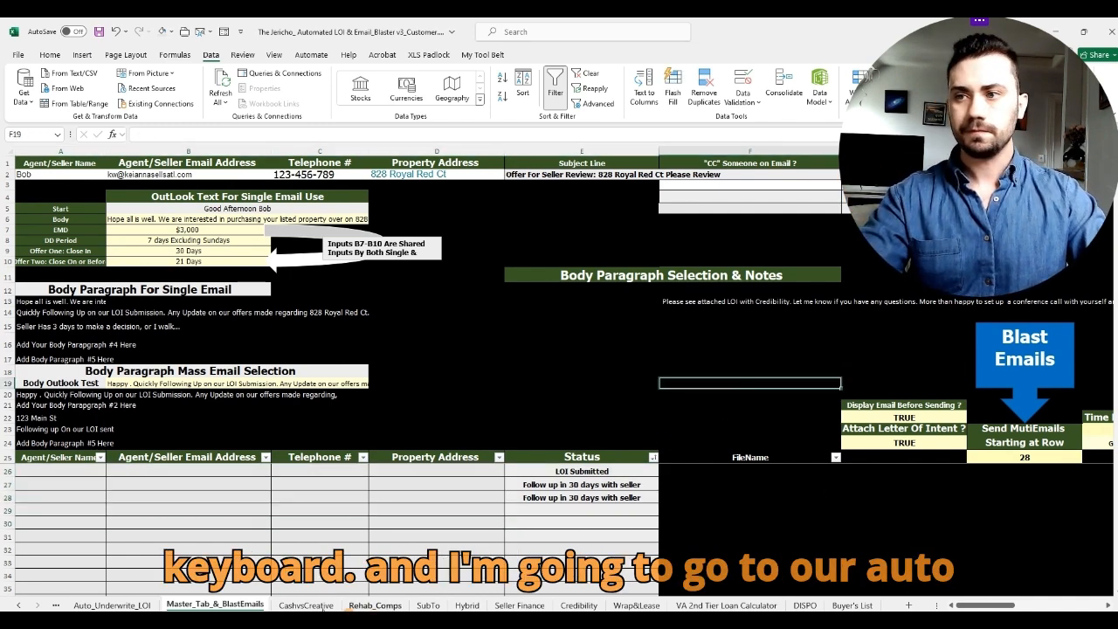
Step: Copy the lead names in A13:A16 of Auto_Underwrite_LOI into A26:A29 of Master_Tab_&_BlastEmails
left_click(112, 604)
left_click(236, 454)
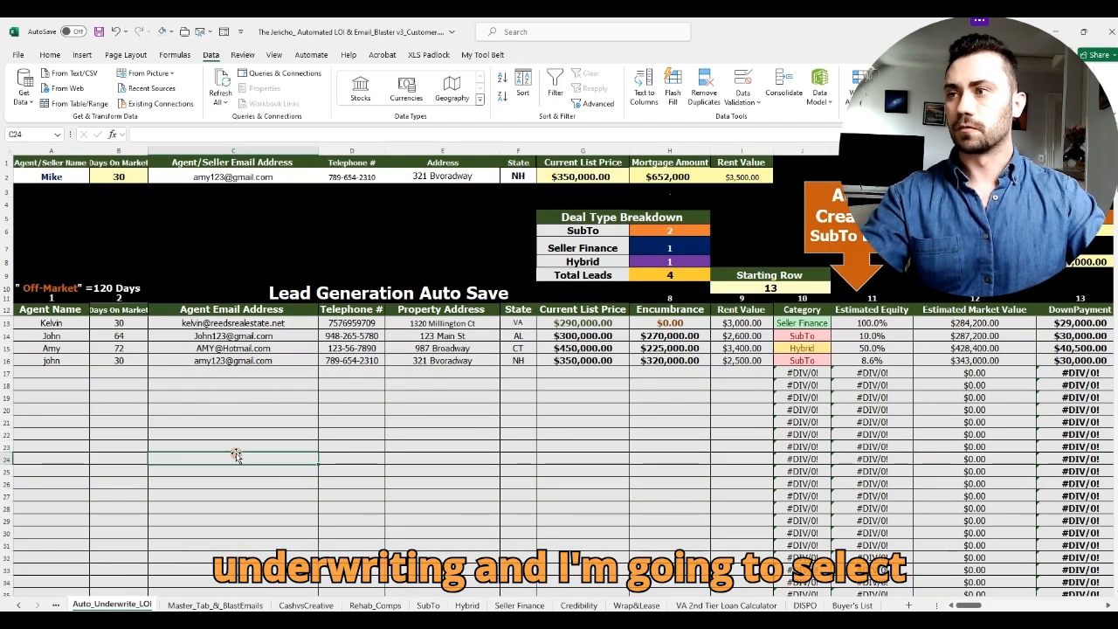
left_click_drag(50, 323, 52, 360)
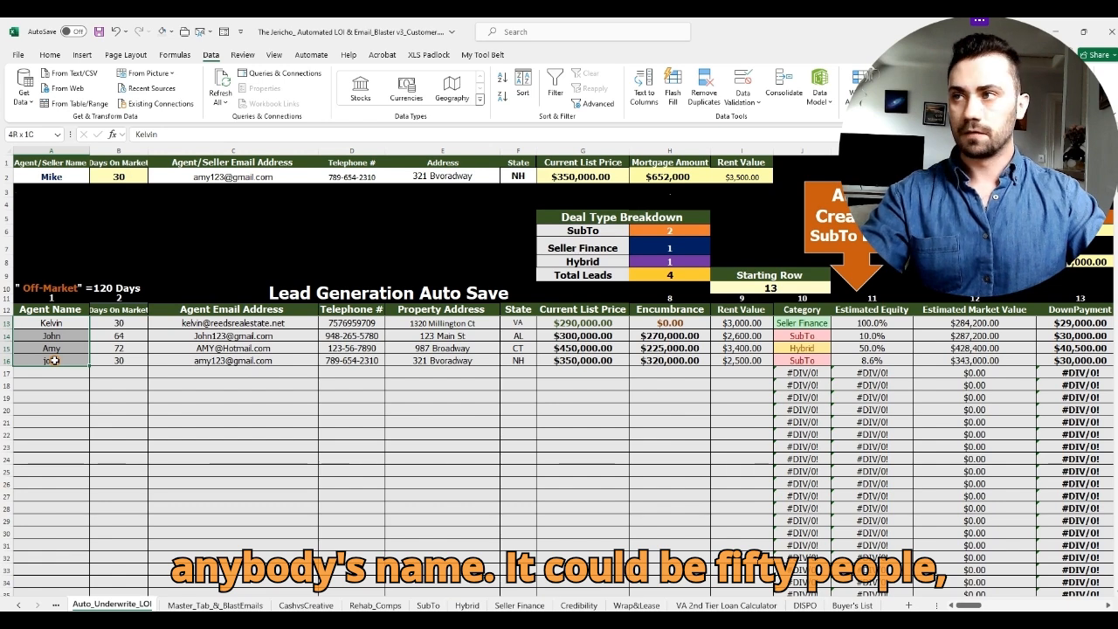
left_click_drag(54, 360, 55, 358)
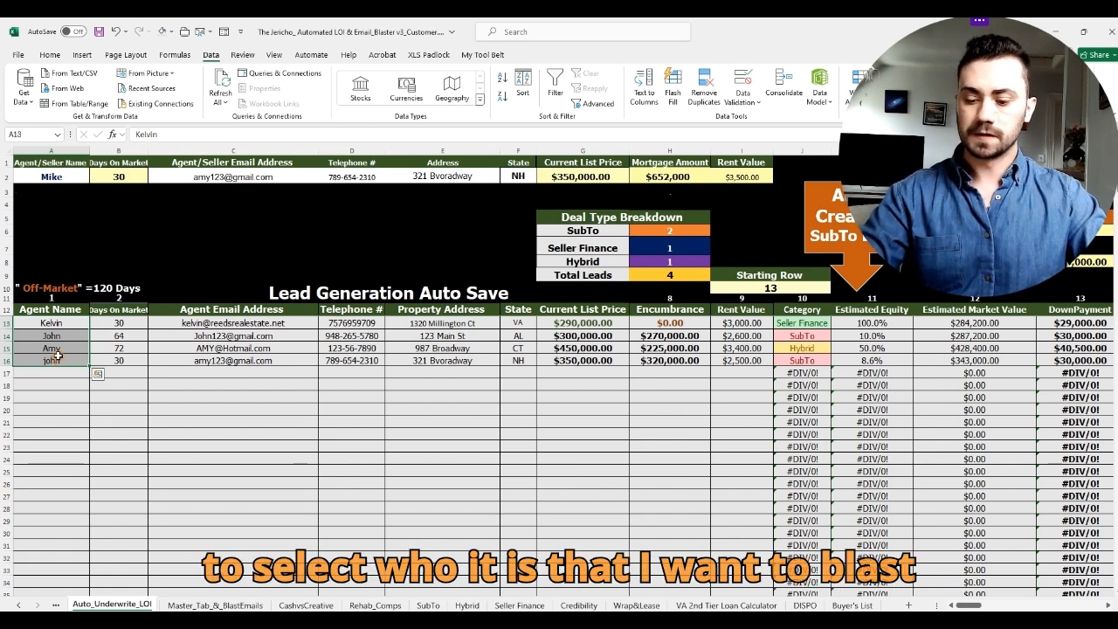
key("ctrl+c")
left_click(215, 605)
left_click(90, 473)
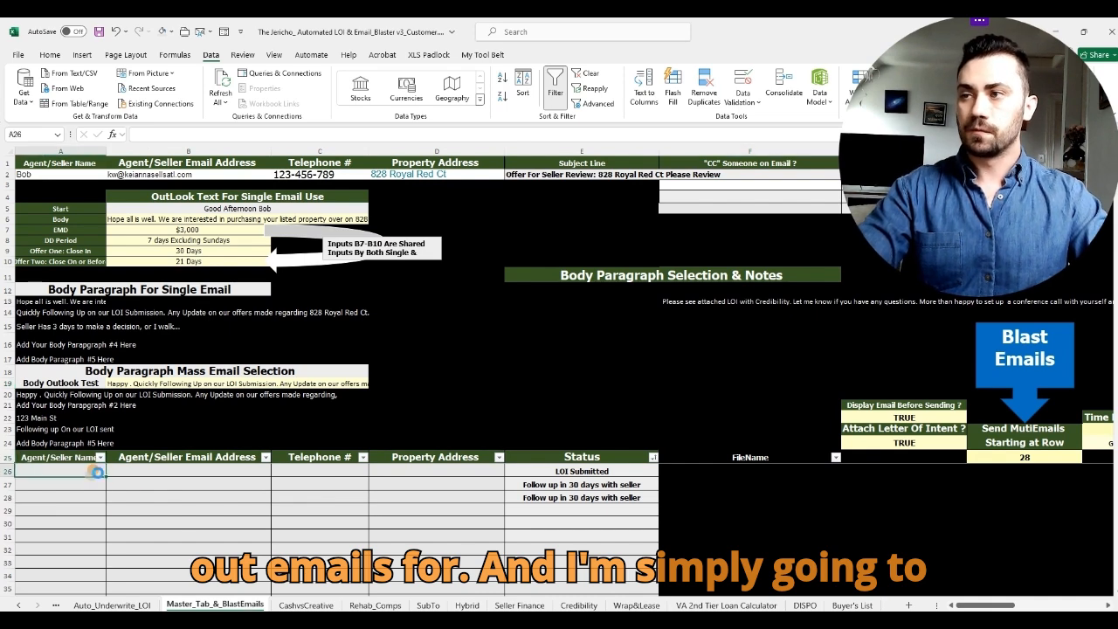
key("ctrl+v")
Step: Copy the leads' email addresses from column C into B26:B29 of the Master tab
left_click(112, 605)
left_click_drag(245, 325, 241, 358)
key("ctrl+c")
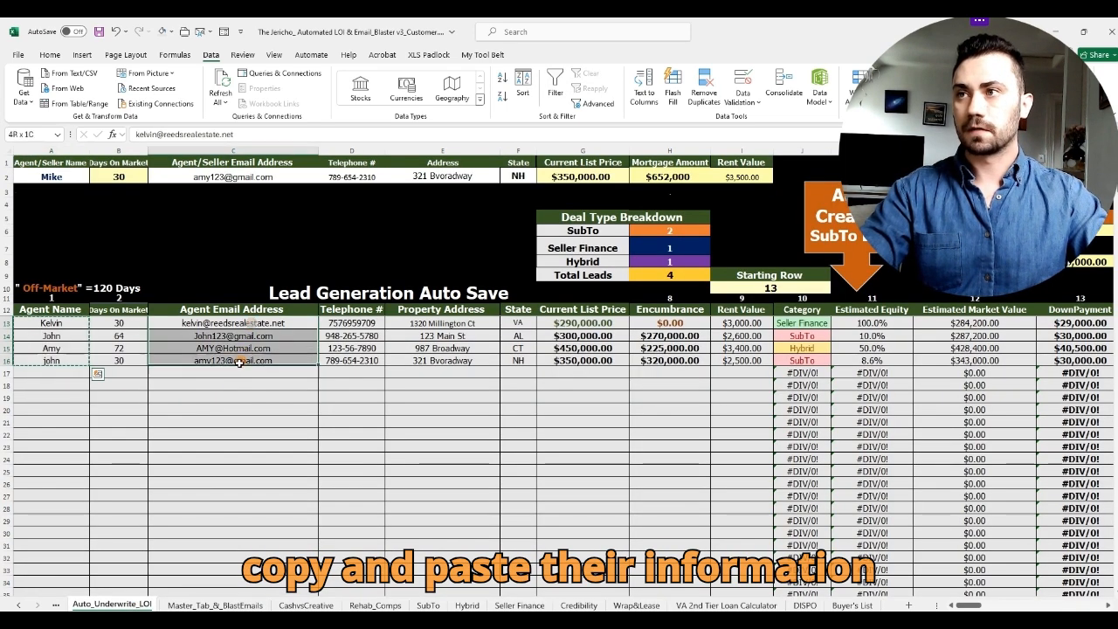
left_click(214, 605)
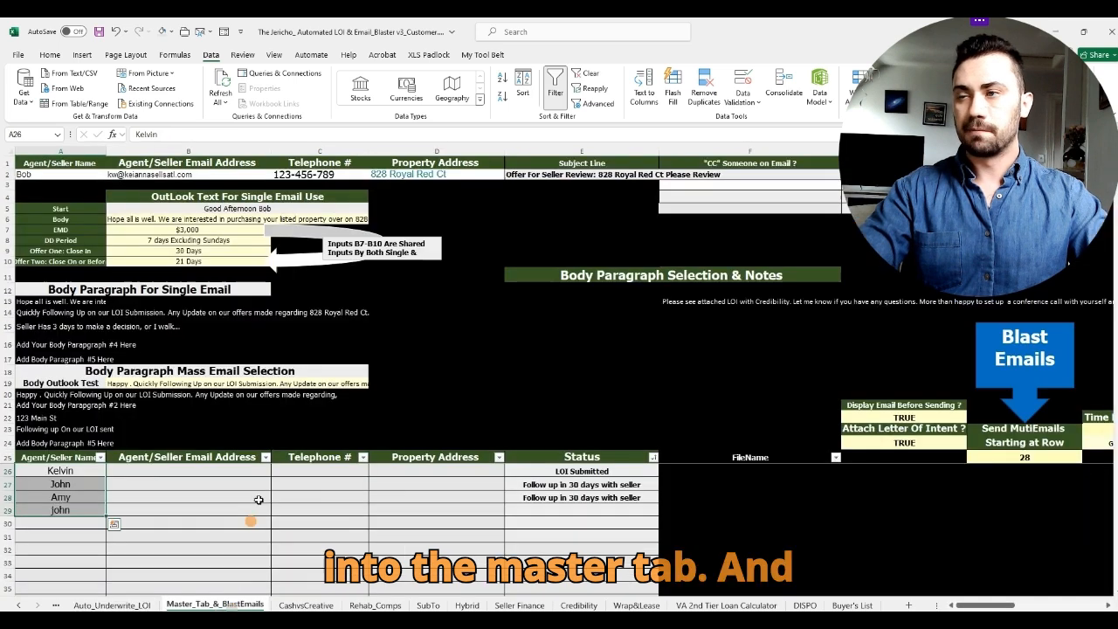
left_click(243, 472)
key("ctrl+v")
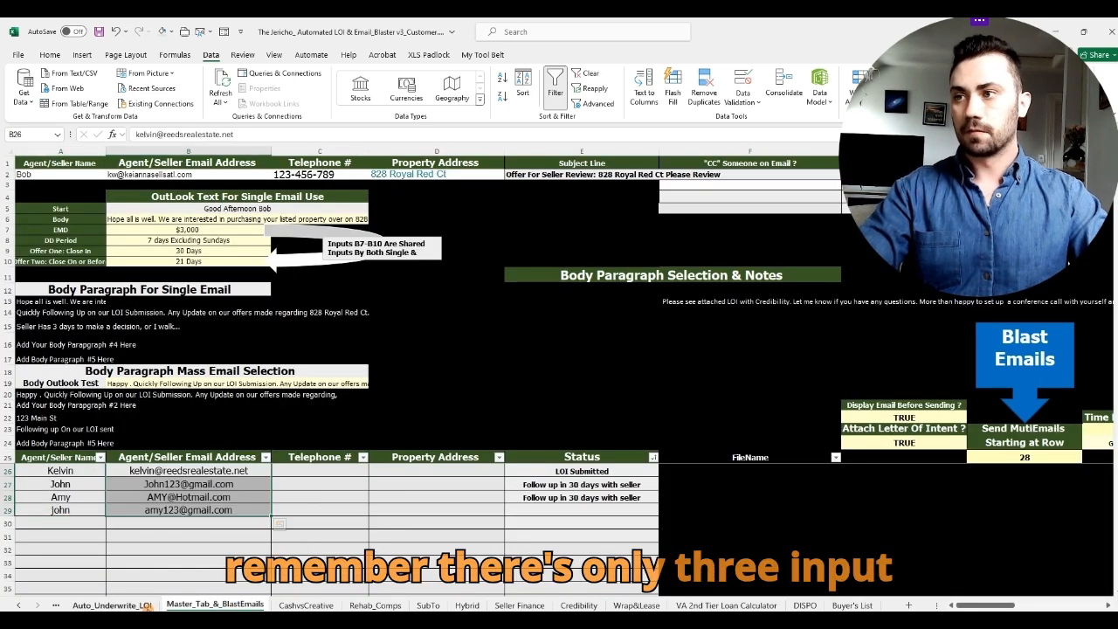
Step: Copy the property addresses in E13:E16 into D26:D29 of the Master tab
left_click(111, 604)
left_click_drag(446, 323, 466, 358)
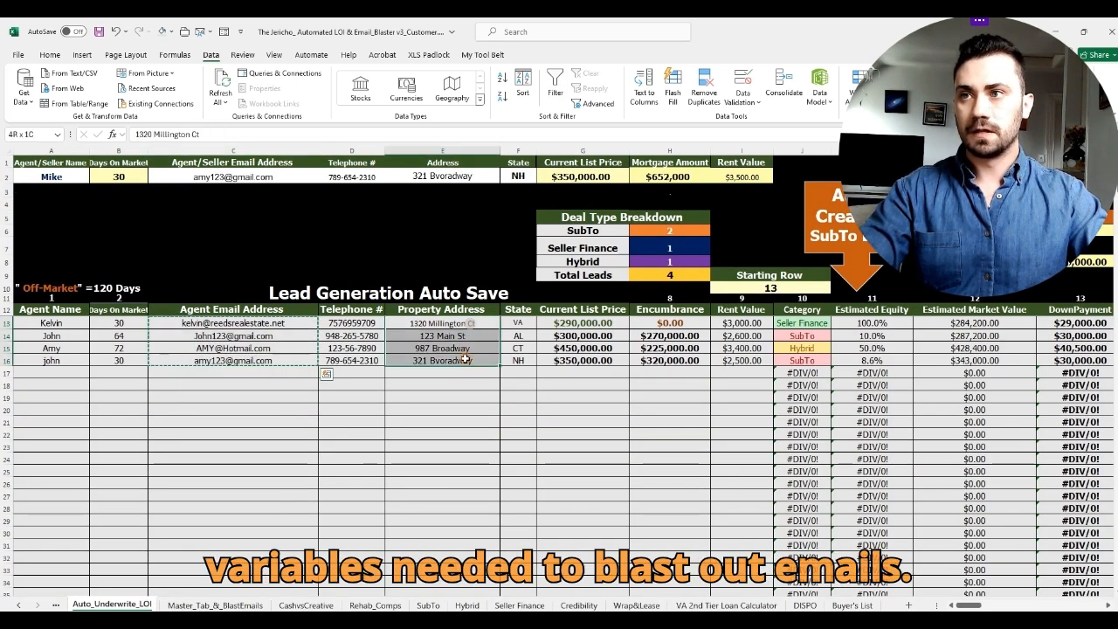
key("ctrl+c")
left_click(215, 605)
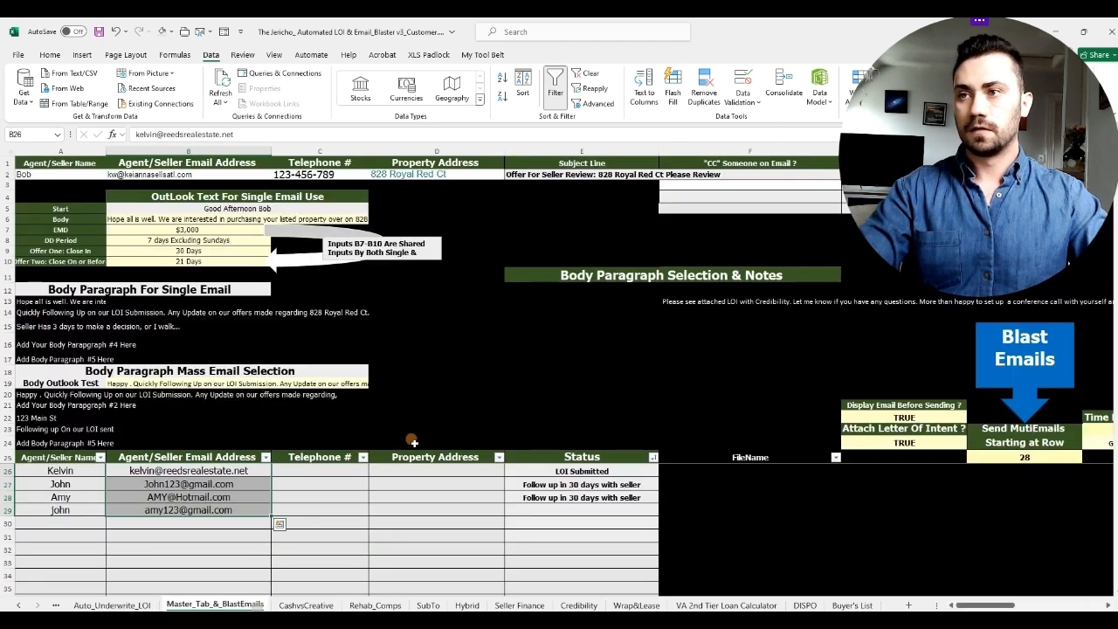
left_click(415, 469)
key("ctrl+v")
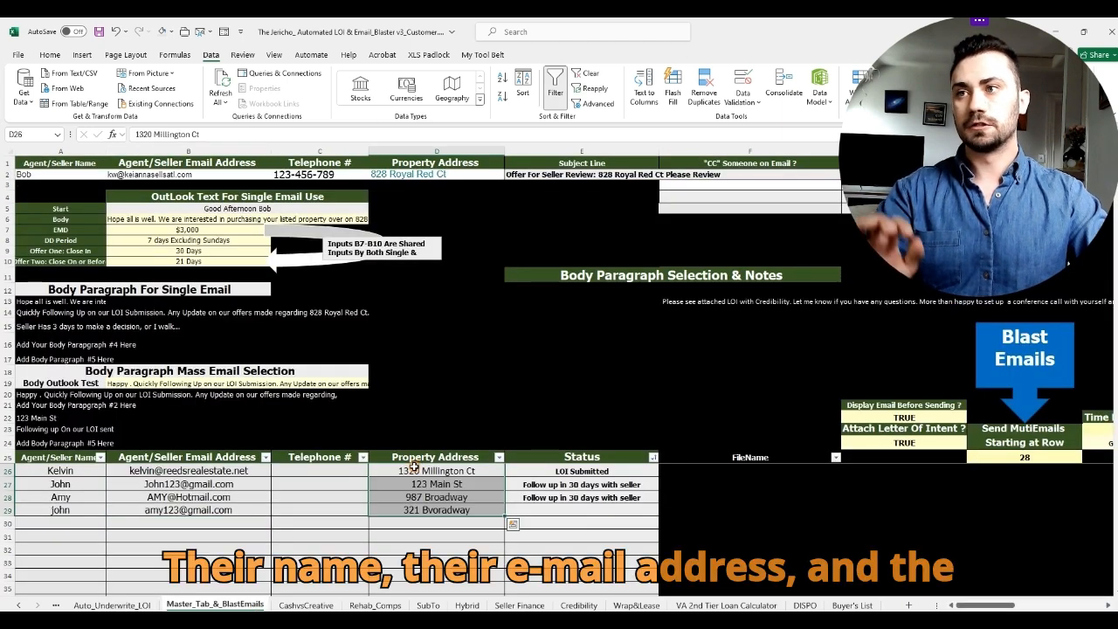
left_click(562, 384)
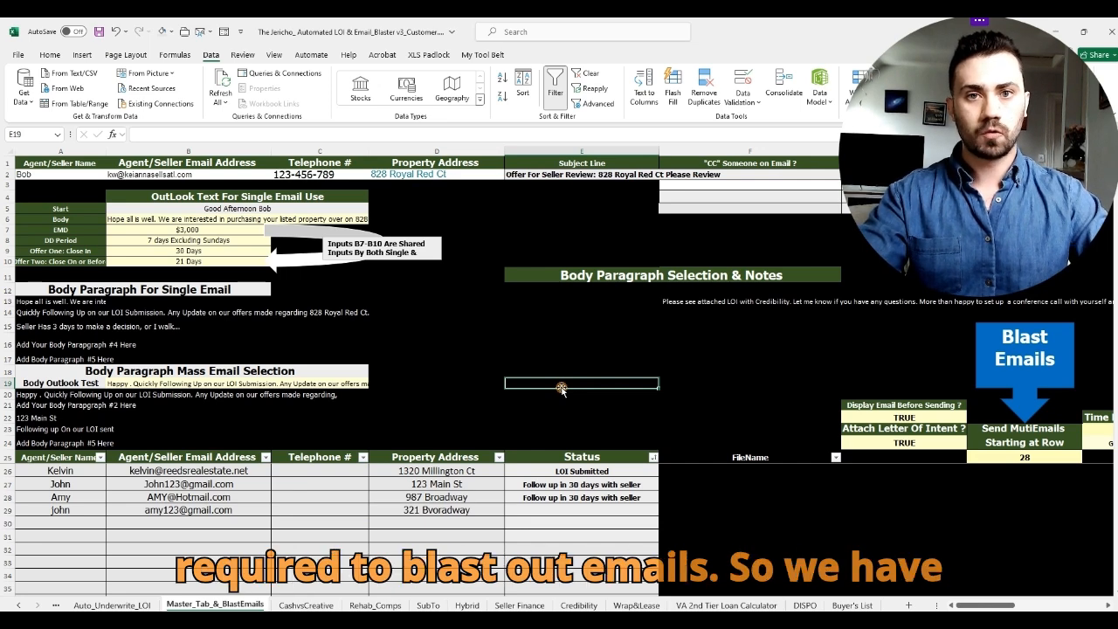
left_click(758, 341)
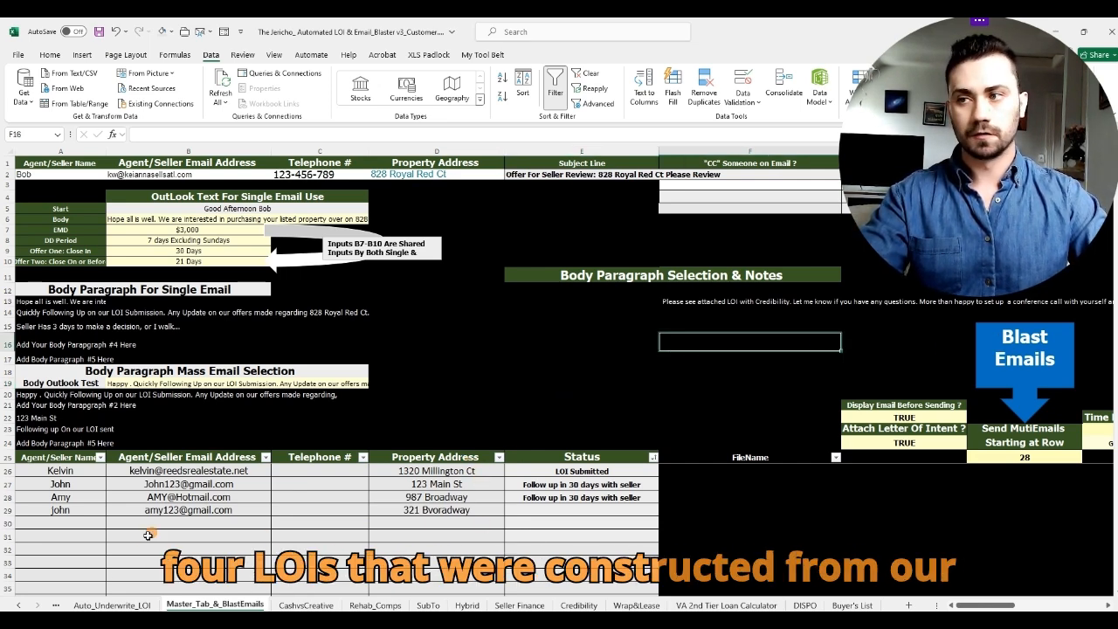
left_click(116, 604)
key("Escape")
left_click(229, 606)
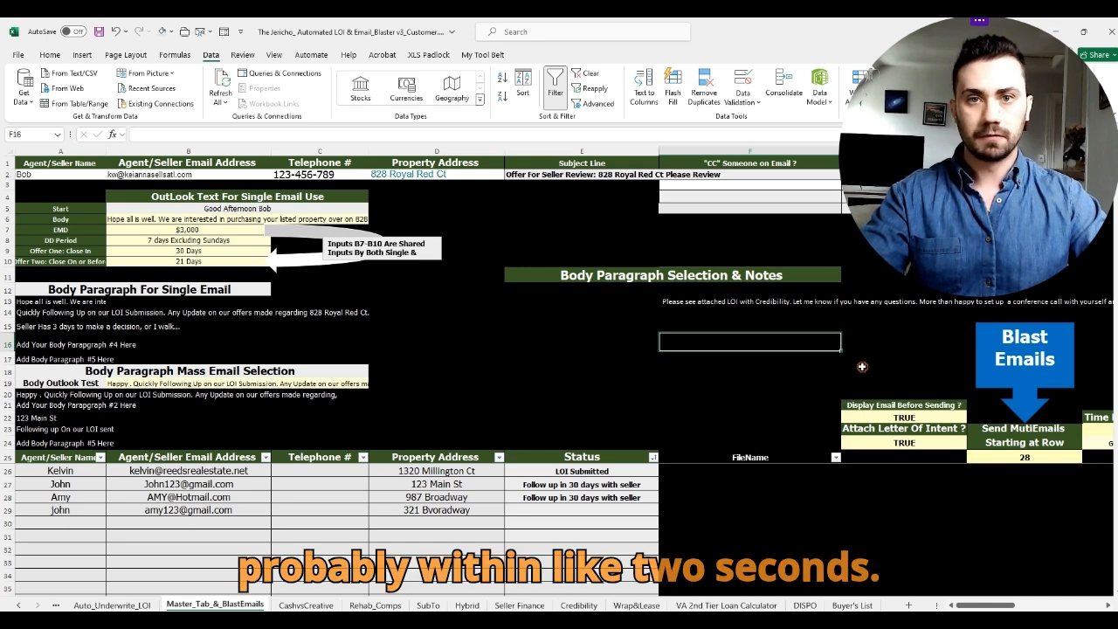
left_click(365, 384)
left_click(373, 382)
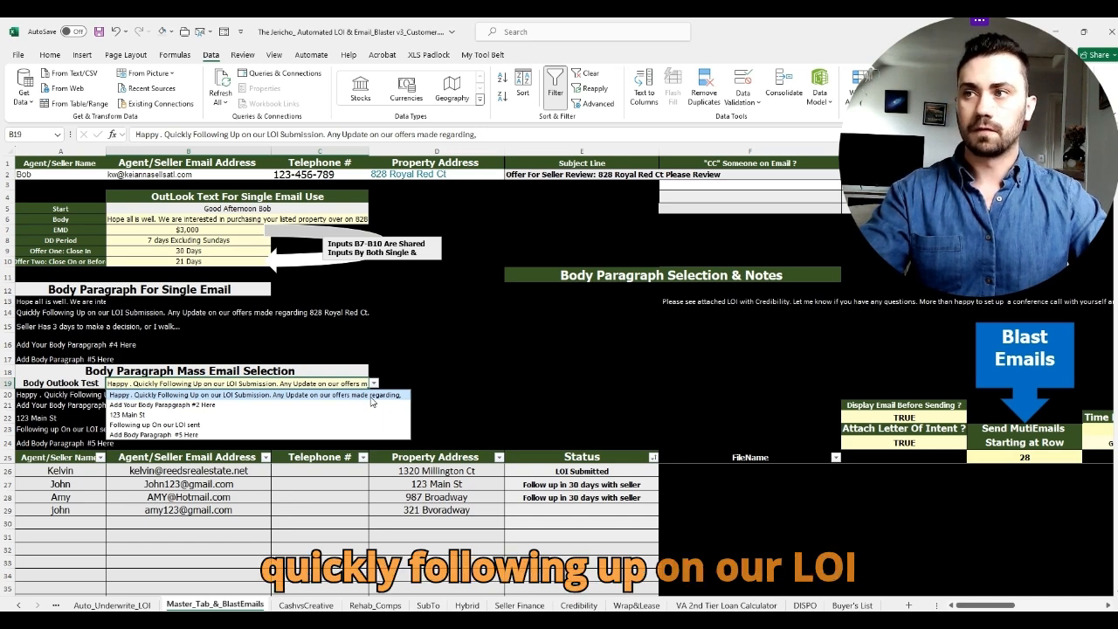
left_click(372, 395)
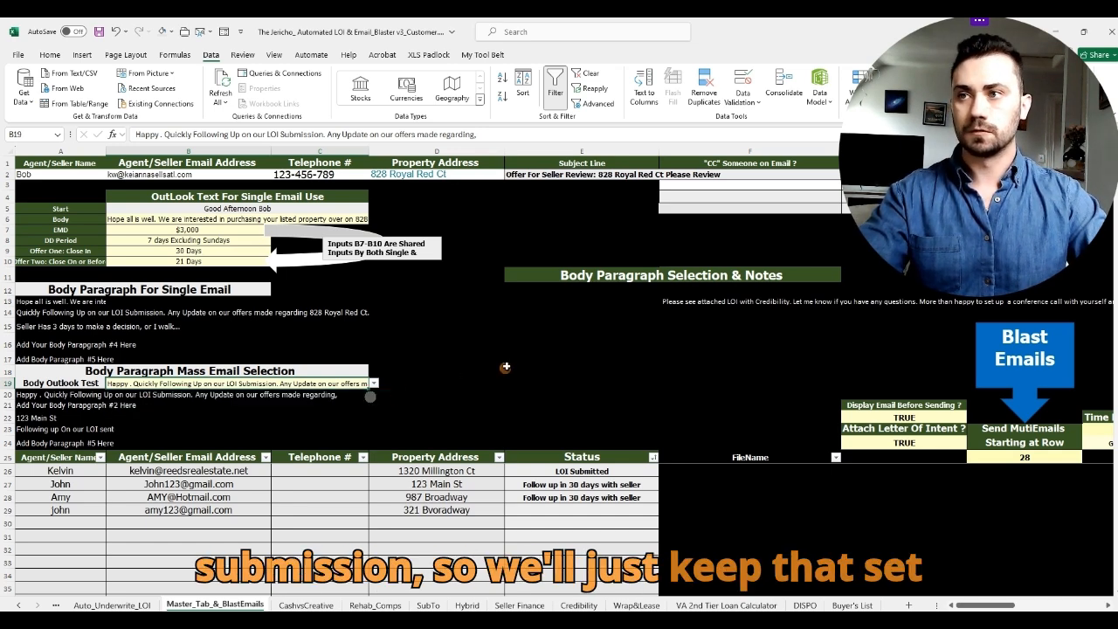
left_click(568, 340)
left_click(800, 348)
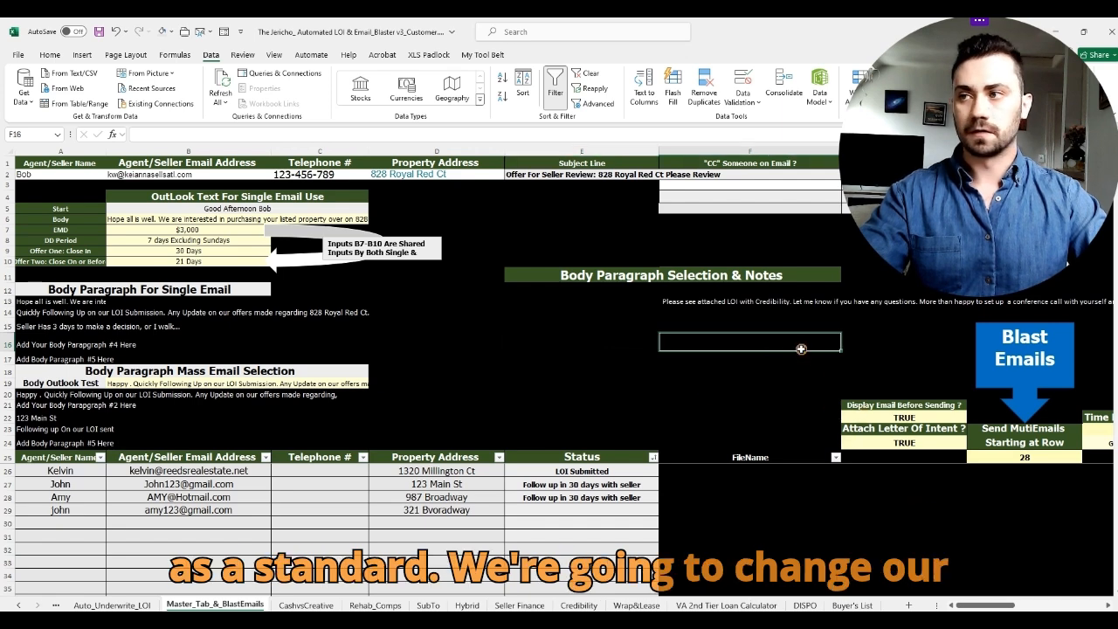
Step: Set the blast's starting row to 26, then check lead rows 26 through 29
left_click(1045, 457)
type("26")
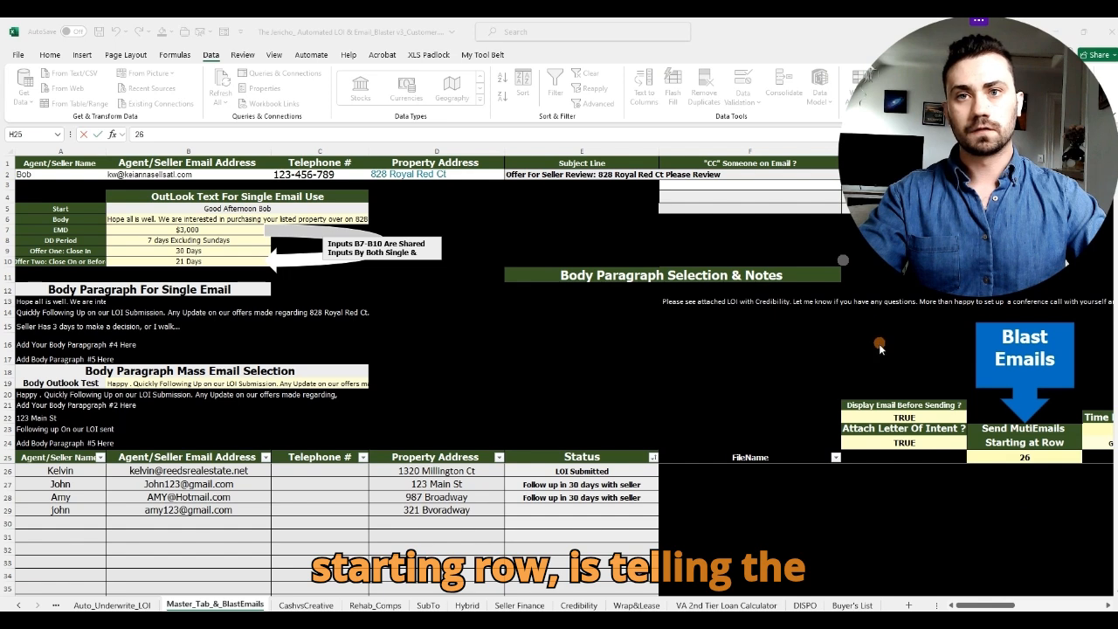
left_click(960, 394)
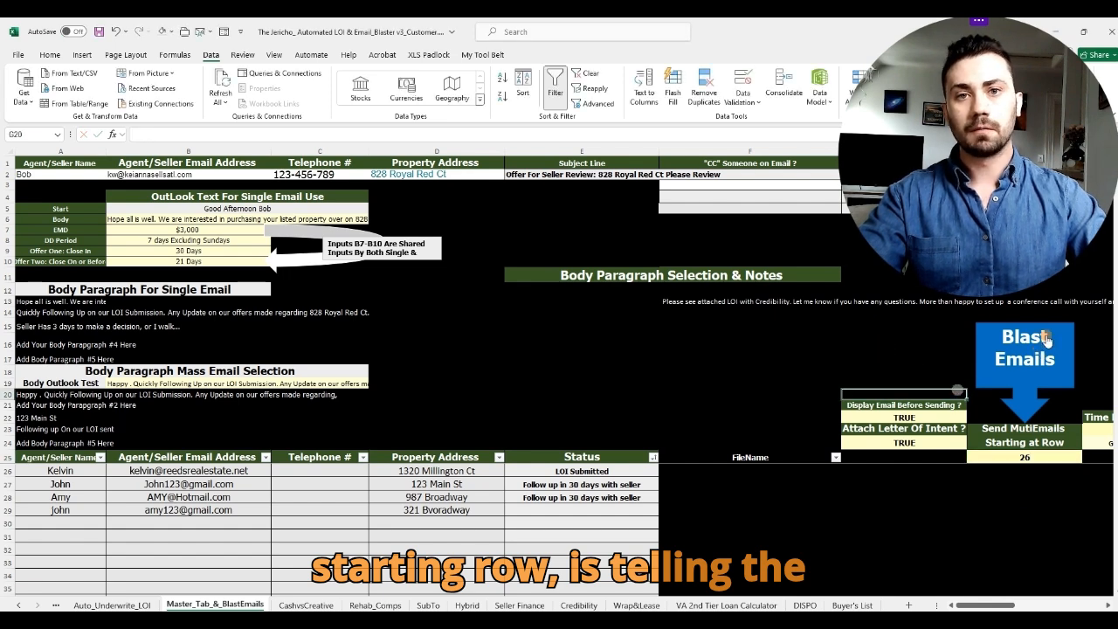
left_click_drag(9, 471, 24, 576)
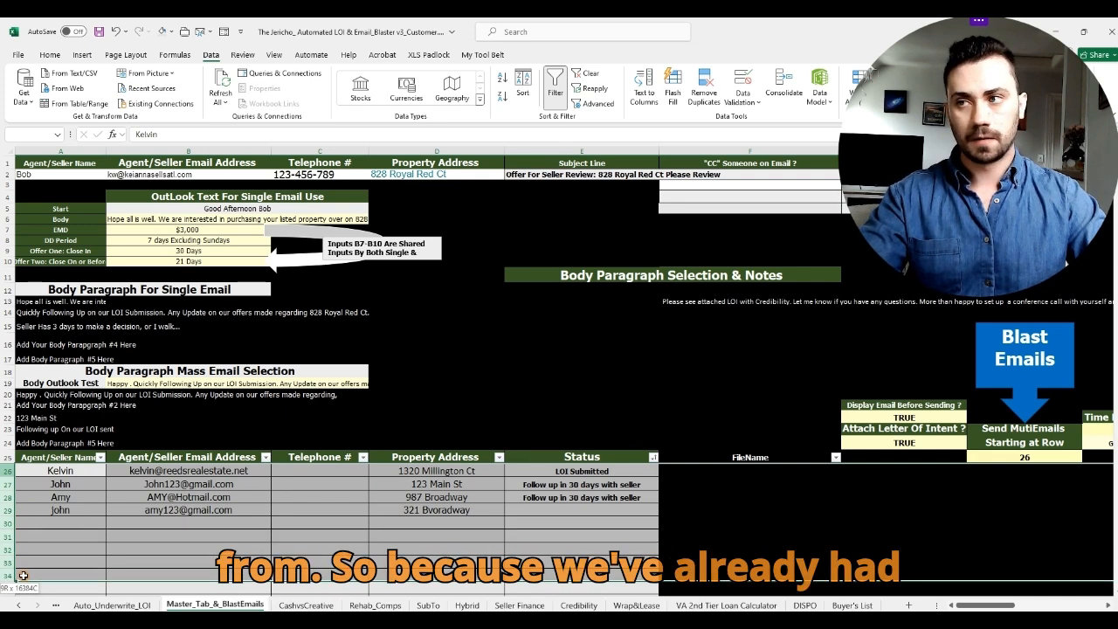
left_click(81, 533)
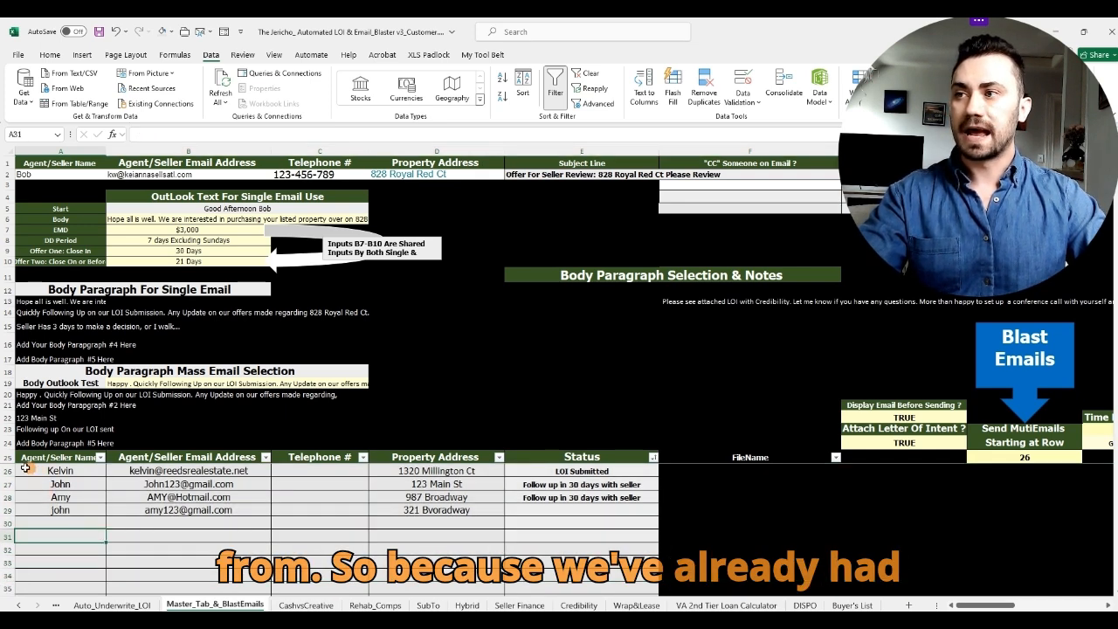
left_click(29, 470)
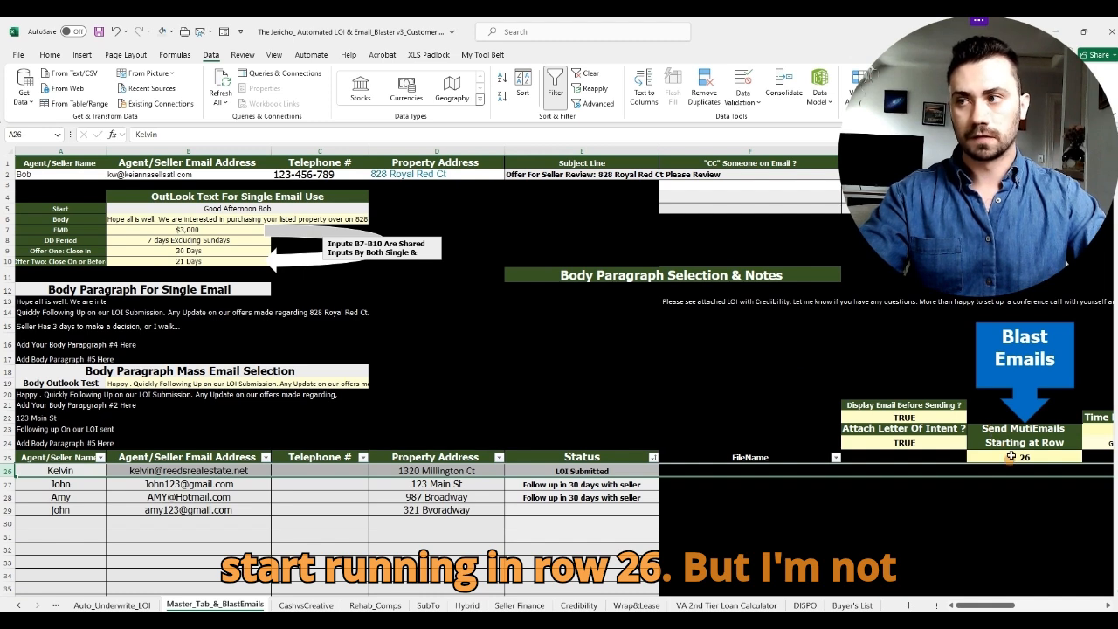
left_click(933, 360)
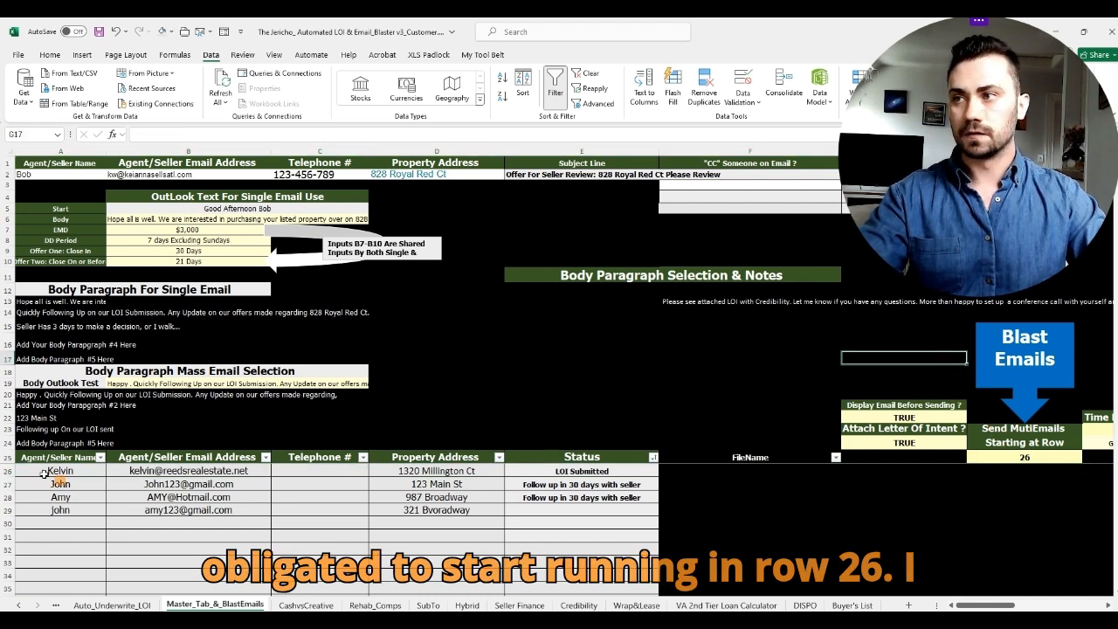
left_click(7, 471)
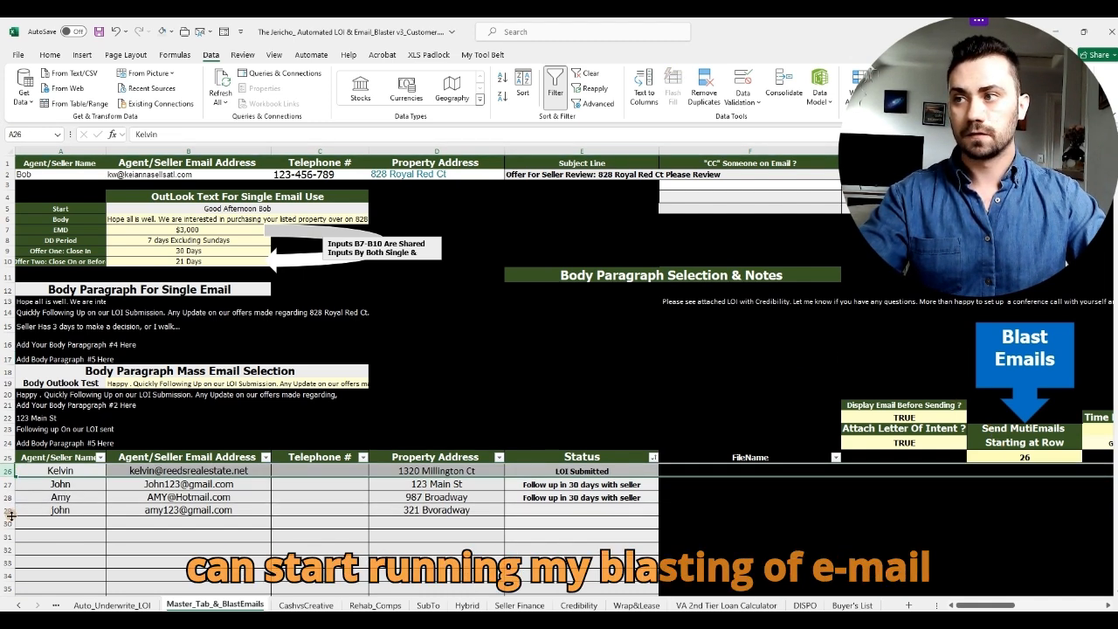
left_click(8, 510)
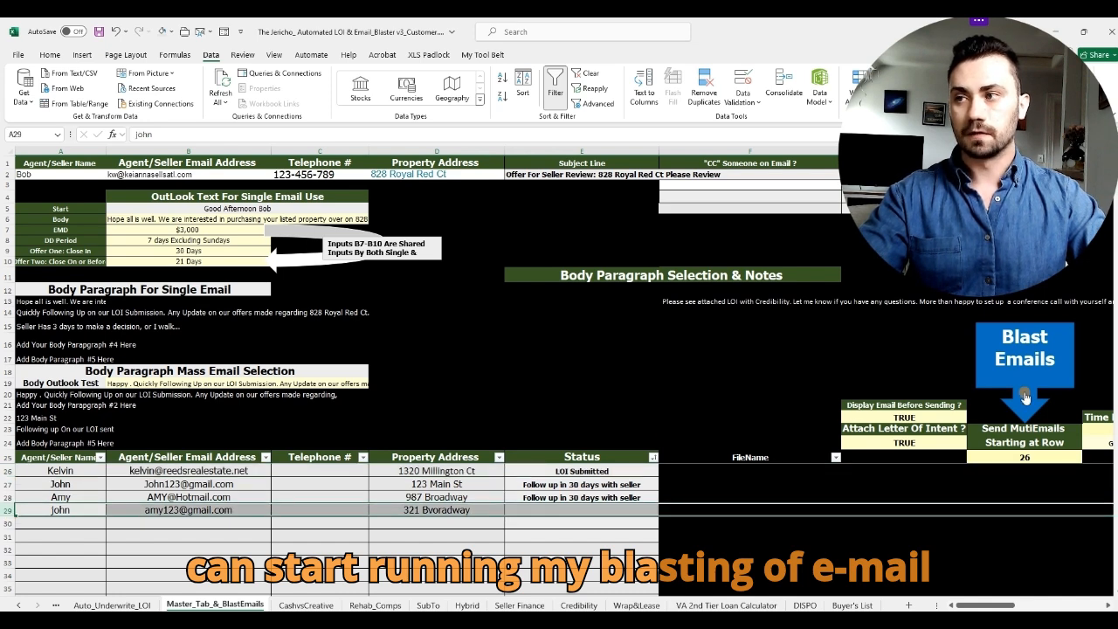
Step: Change the blast's starting row value to 29
left_click(1057, 458)
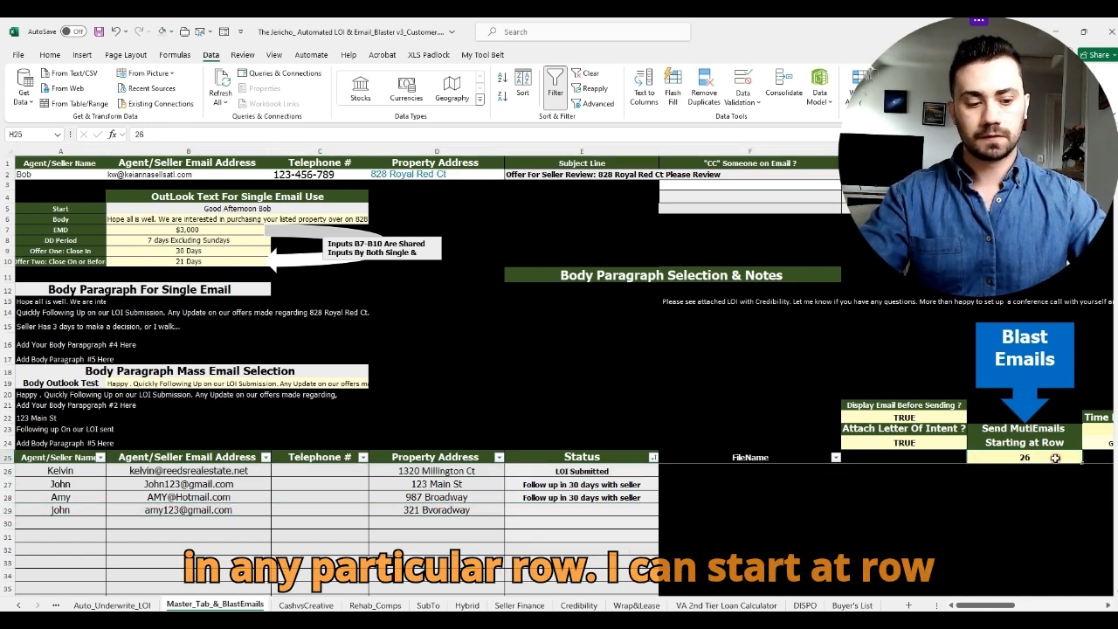
type("29")
left_click(919, 361)
left_click_drag(980, 605, 994, 605)
Step: Begin retyping the Time Delay Seconds value as 0:00:03 in place of 0:00:08
left_click(927, 428)
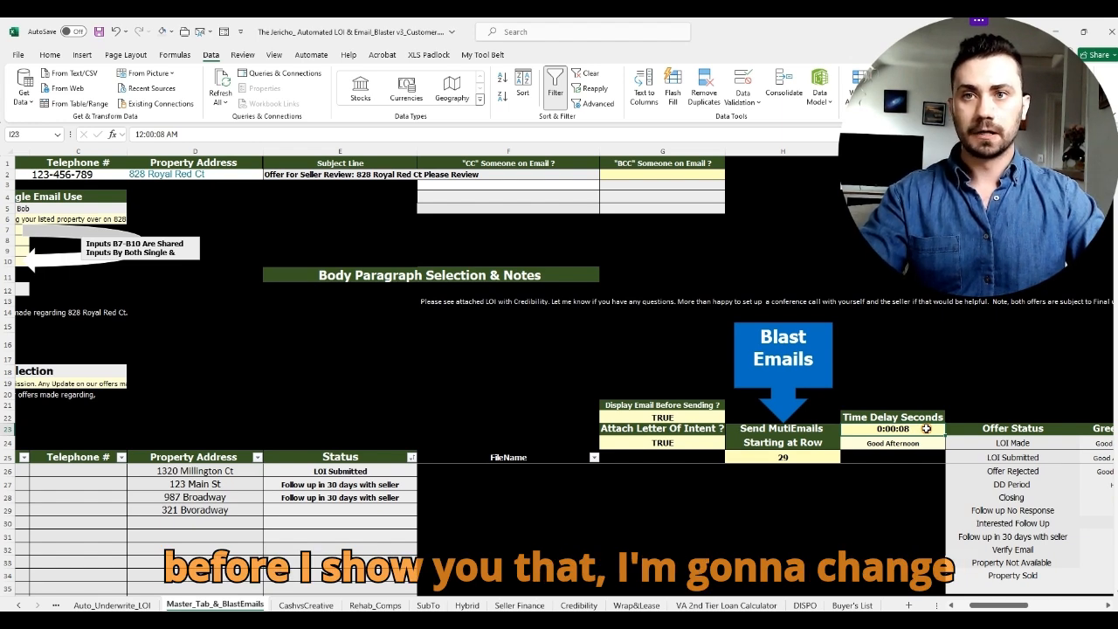
type(":")
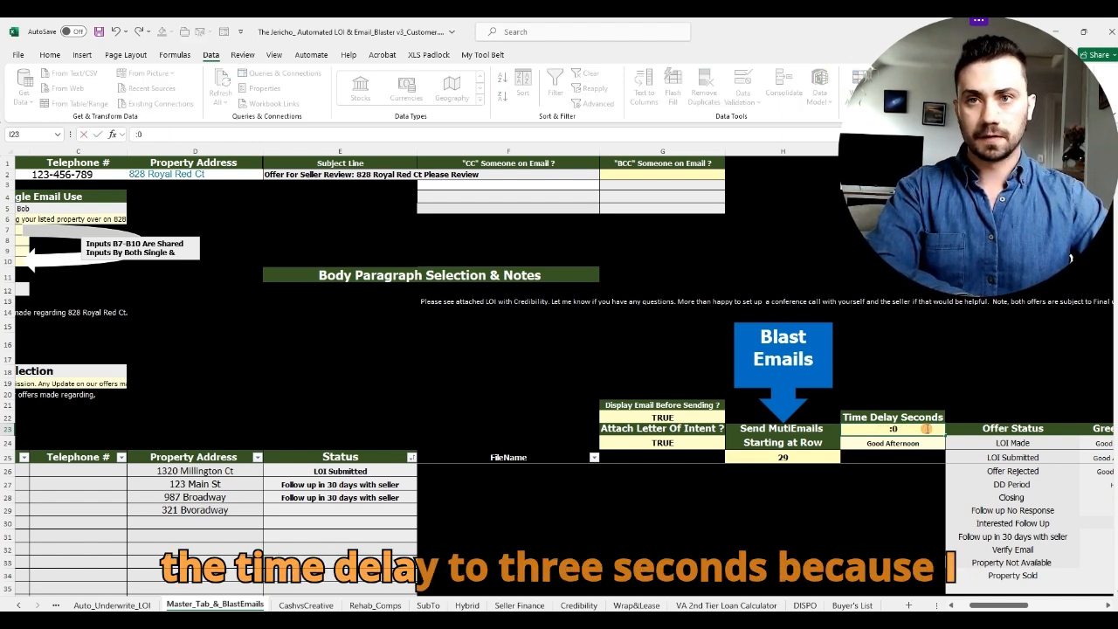
type("0")
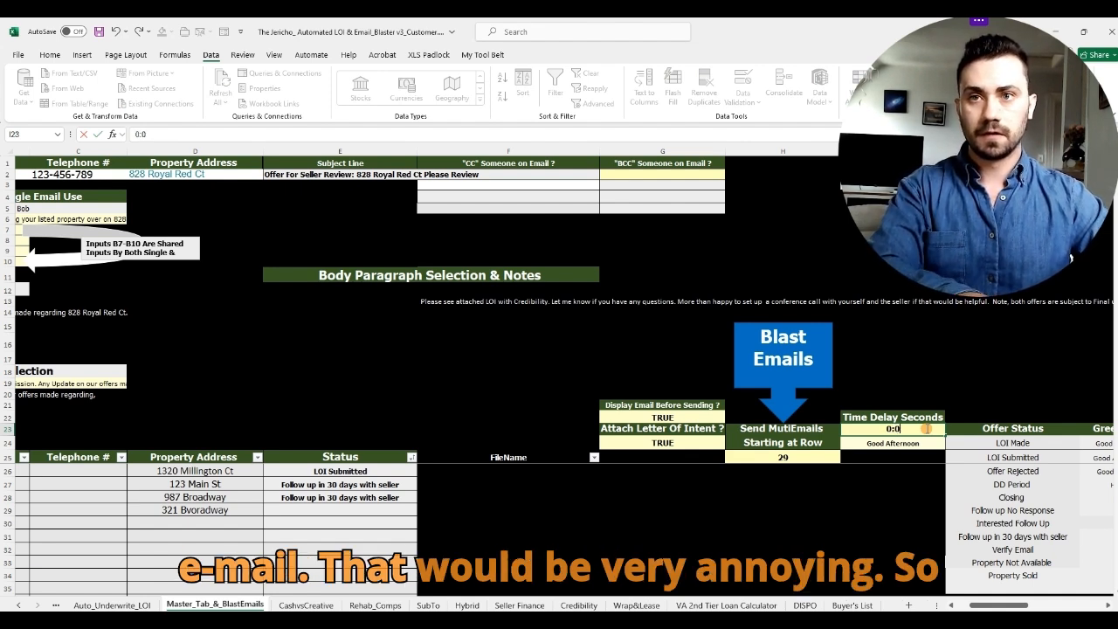
type("0:03")
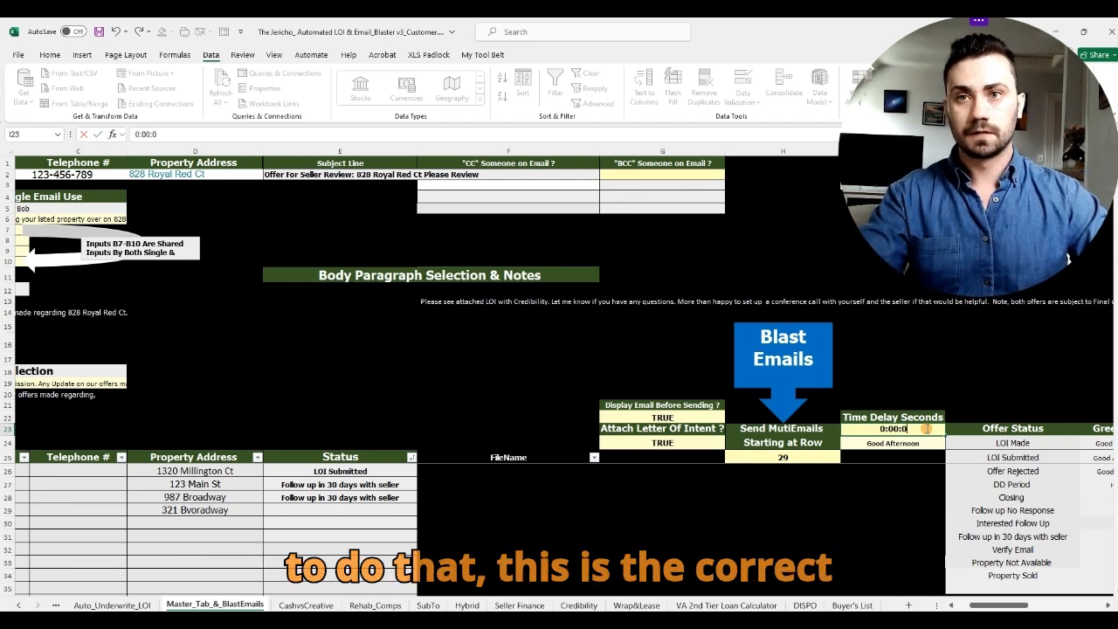
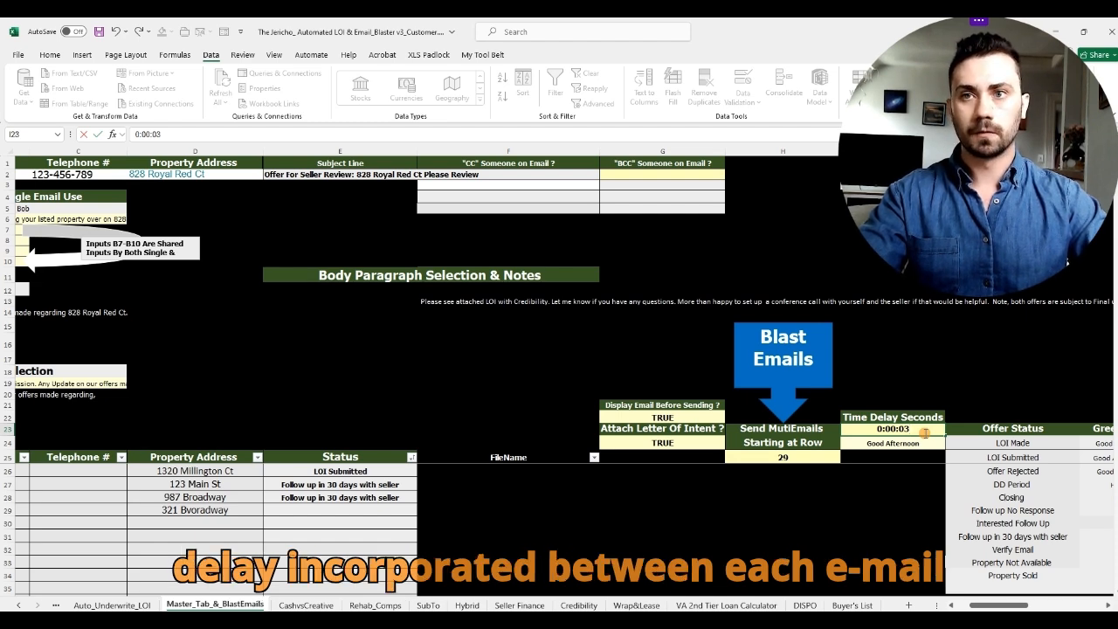
Step: Commit the Time Delay Seconds value of 0:00:03 and verify it
key("Return")
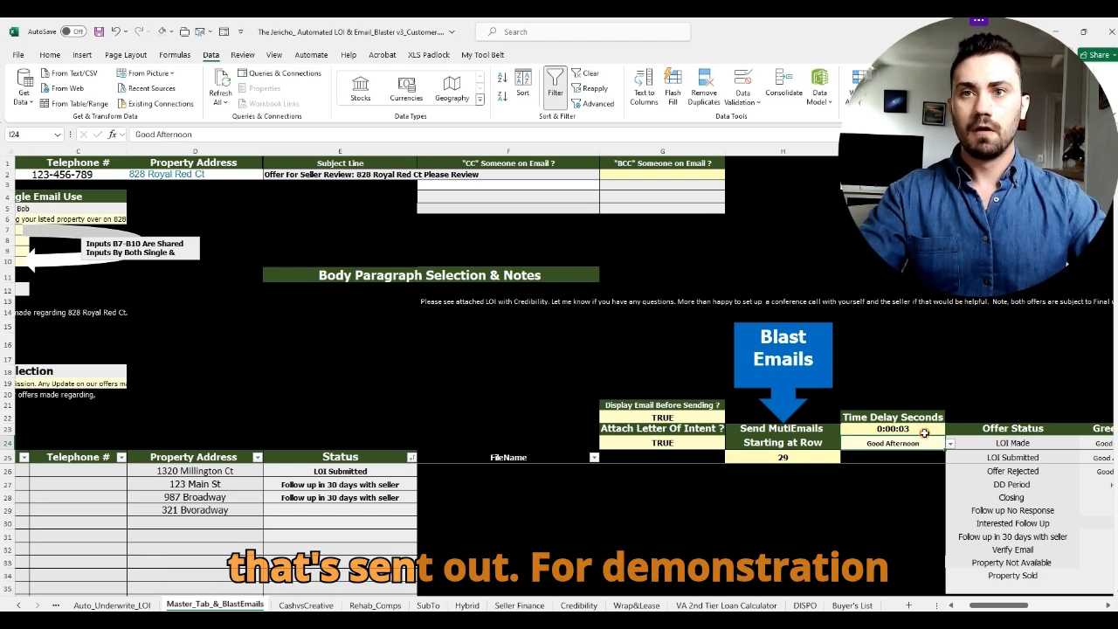
left_click(919, 382)
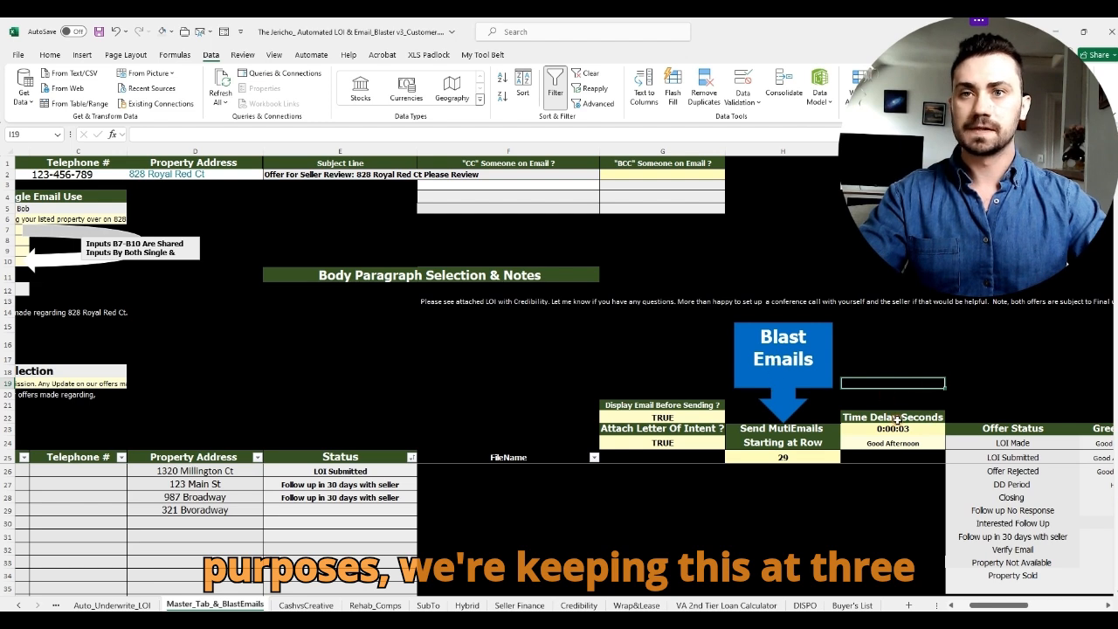
left_click(912, 428)
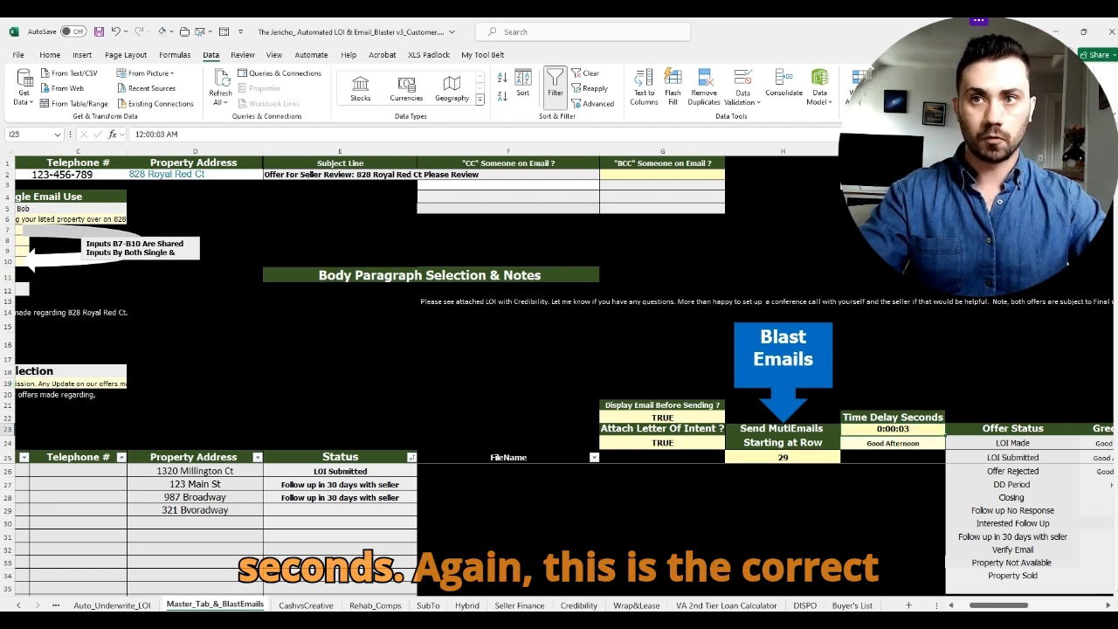
left_click_drag(1020, 606, 1010, 607)
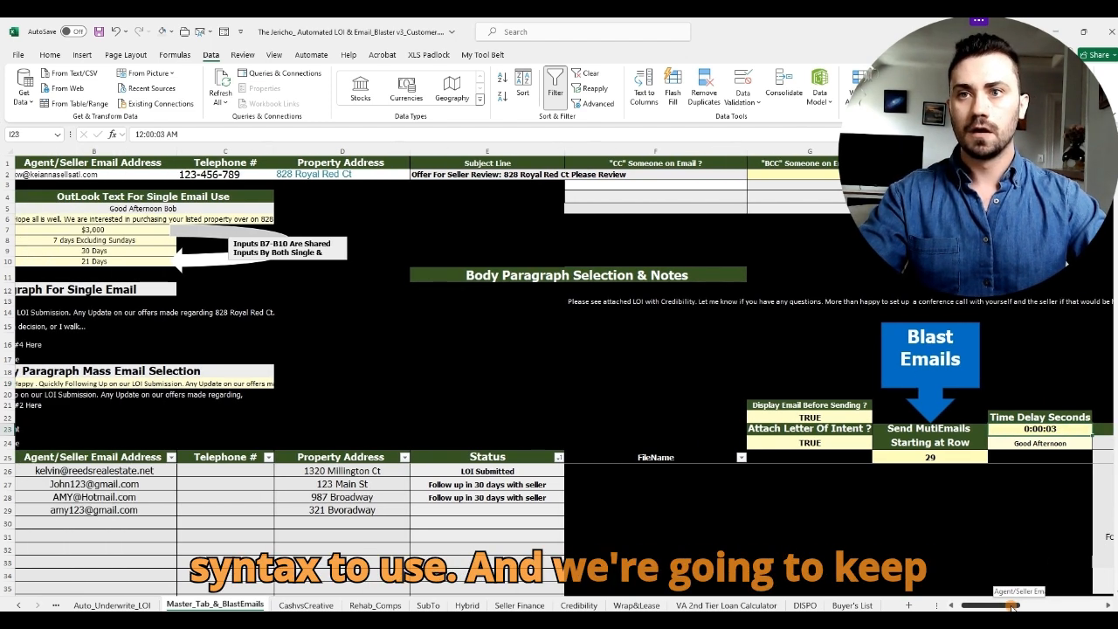
Step: Run the blast and review the 321 Bvoradway Outlook draft and its attached LOI PDF
left_click(960, 403)
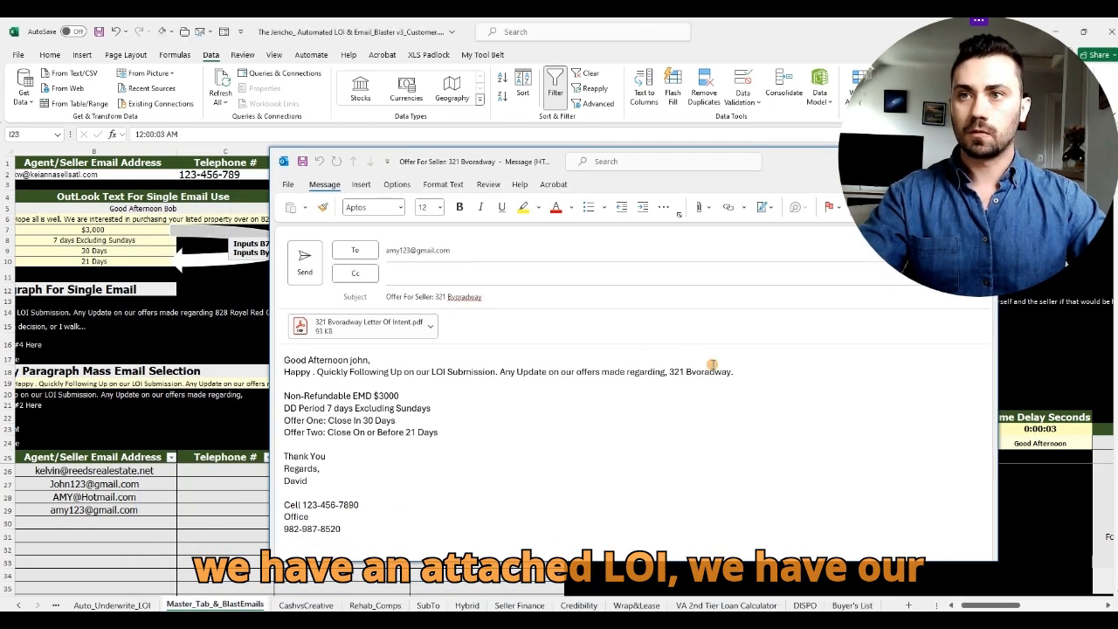
left_click_drag(732, 373, 675, 373)
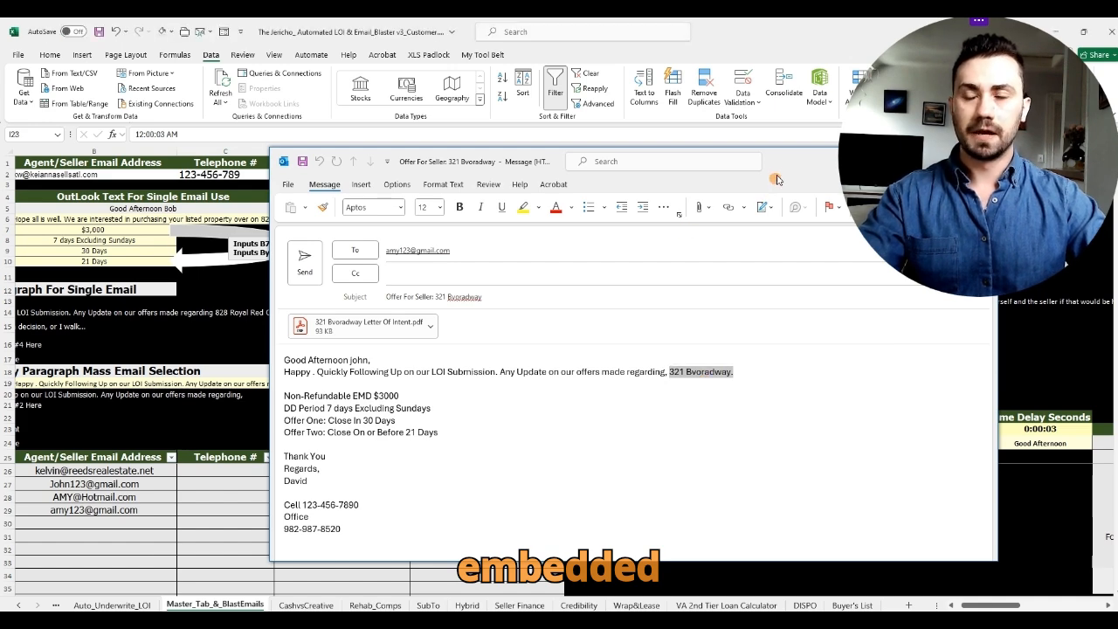
left_click_drag(774, 185, 933, 221)
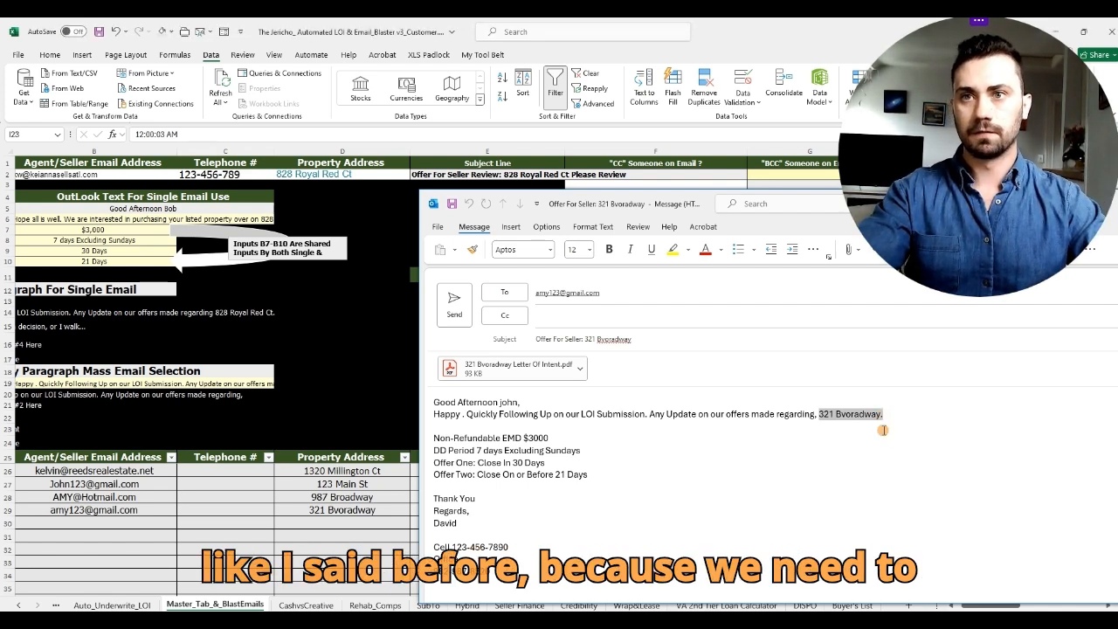
left_click(894, 476)
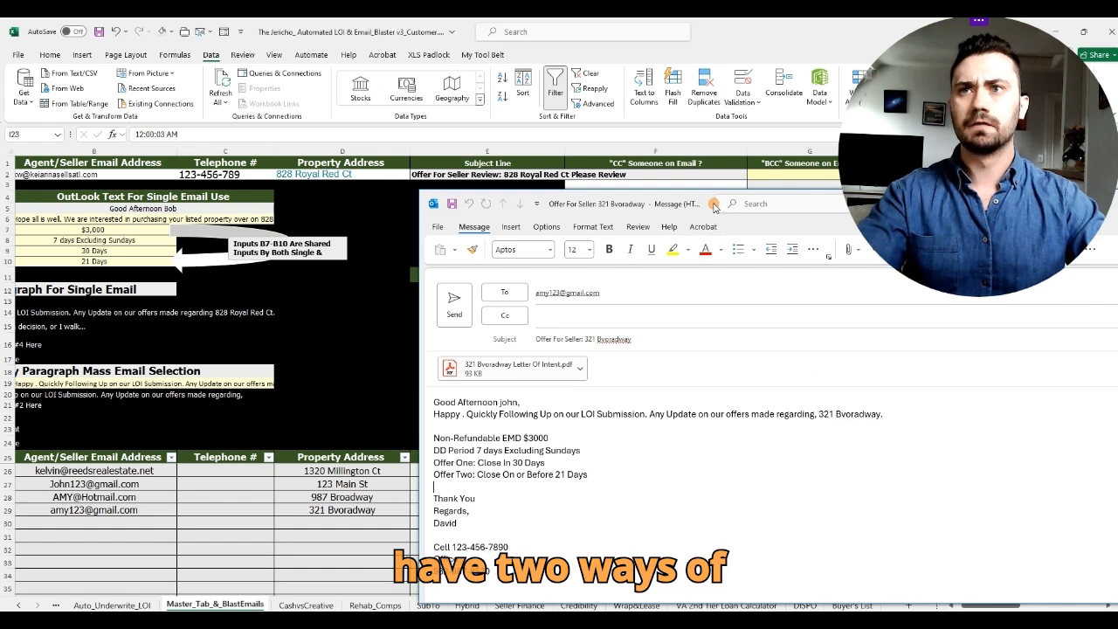
left_click_drag(713, 206, 567, 191)
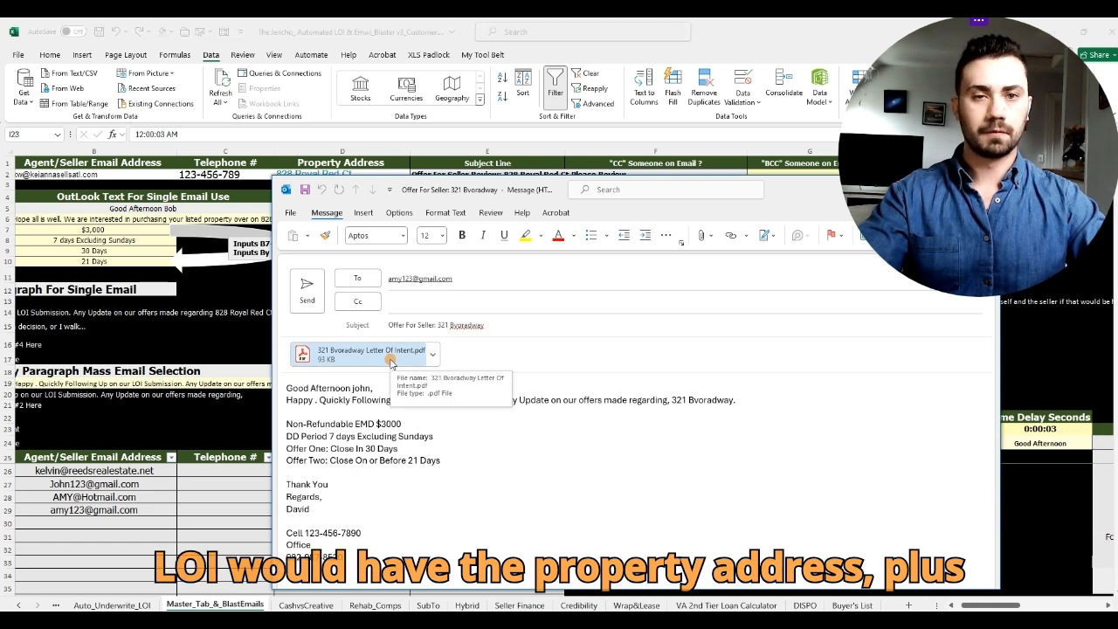
left_click_drag(784, 194, 865, 214)
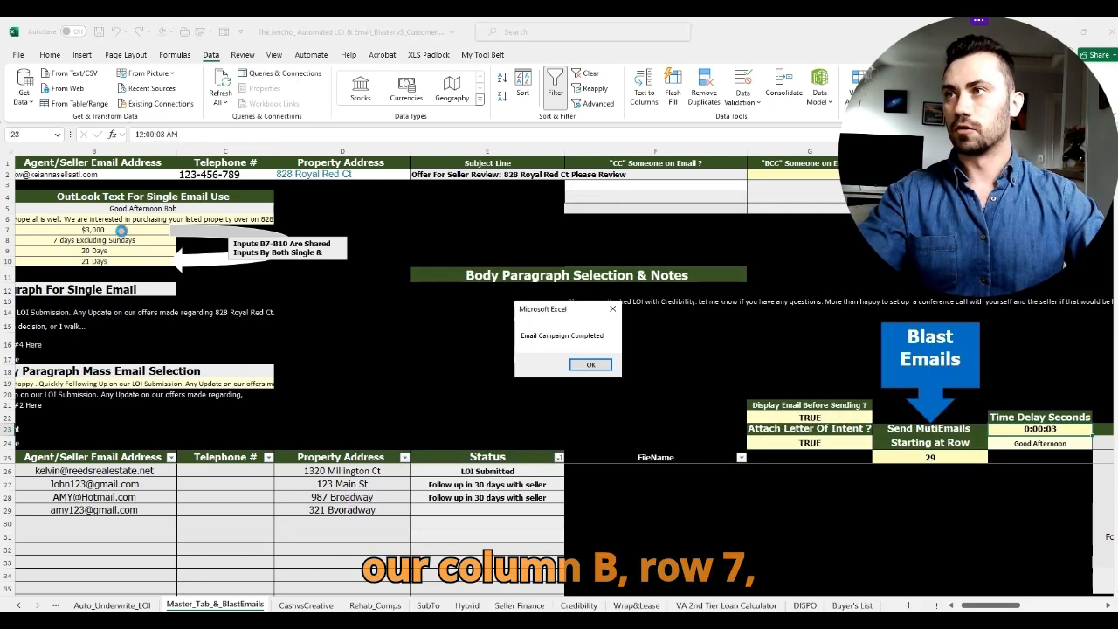
Step: Dismiss the completion notice and match the draft's EMD and offer terms against cells B7:B10
left_click(587, 364)
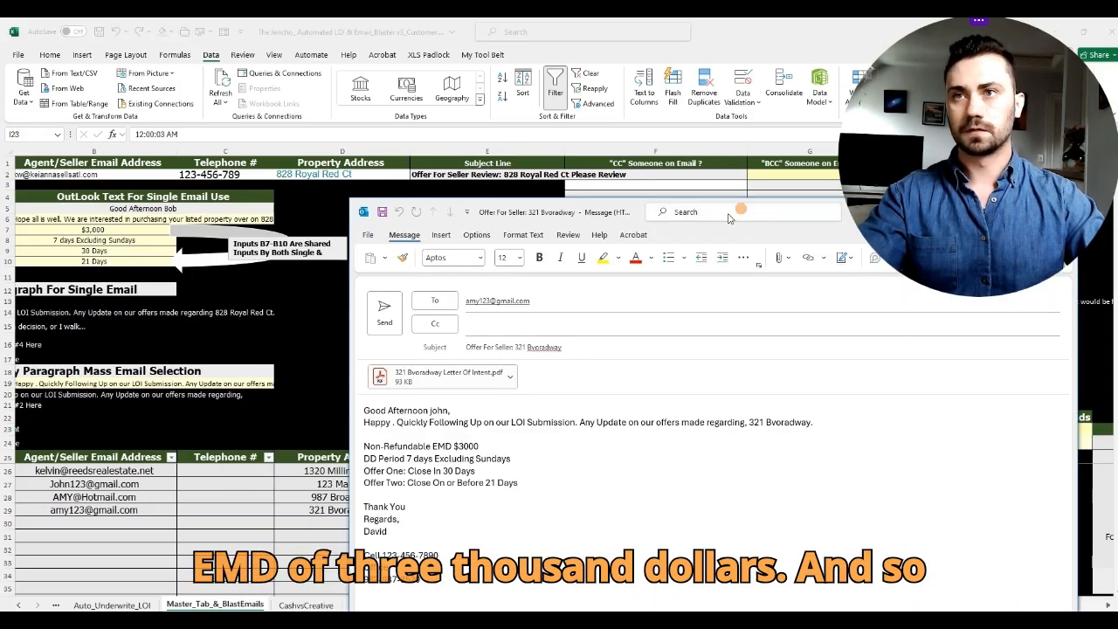
left_click_drag(644, 215, 614, 127)
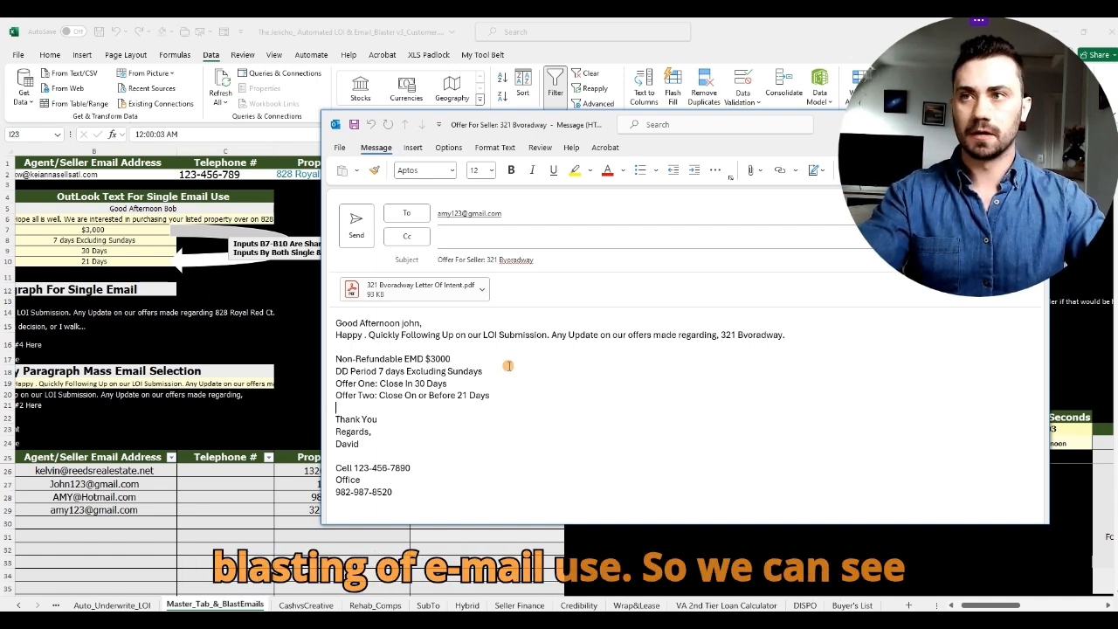
left_click_drag(406, 359, 484, 397)
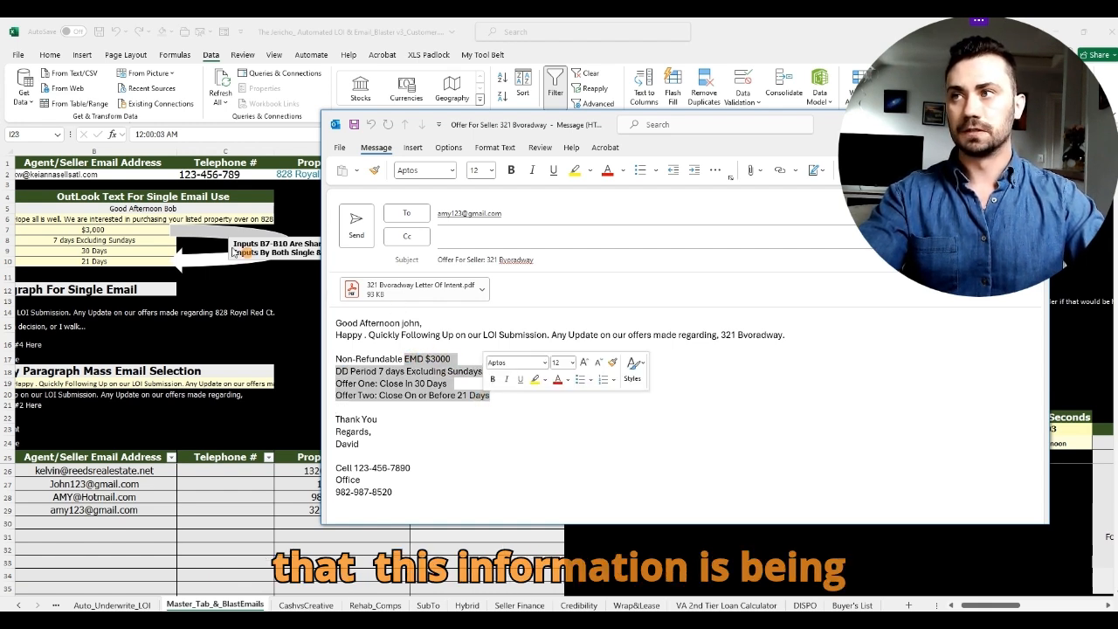
left_click(128, 235)
left_click_drag(129, 231, 132, 262)
Step: Select row 29's lead details from the name cell through the address
scroll(660, 496, "left", 2)
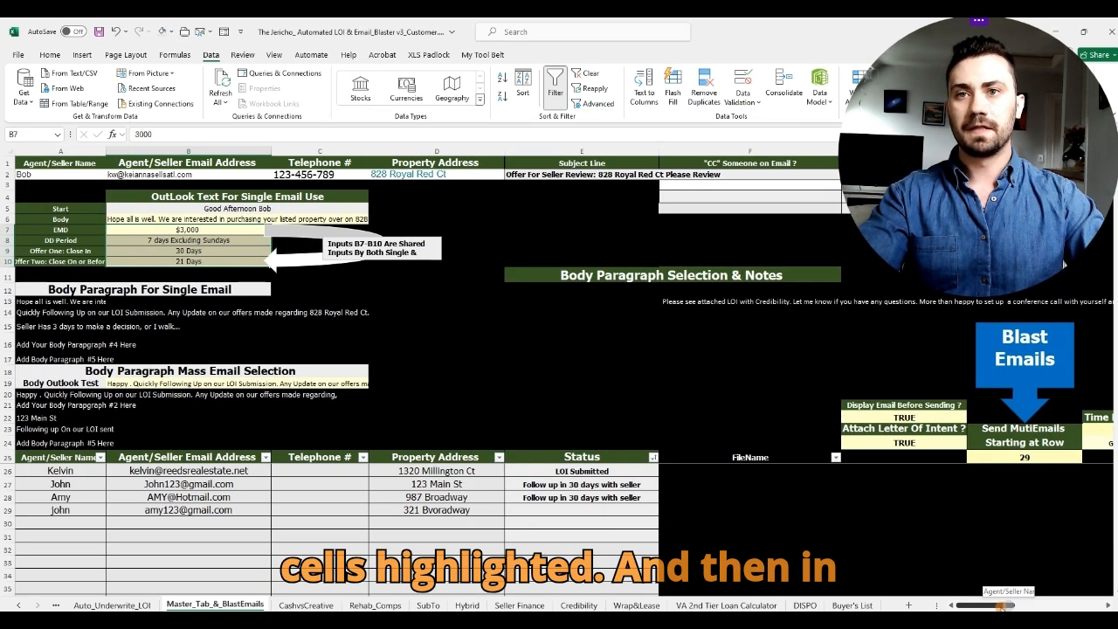
left_click_drag(68, 511, 577, 511)
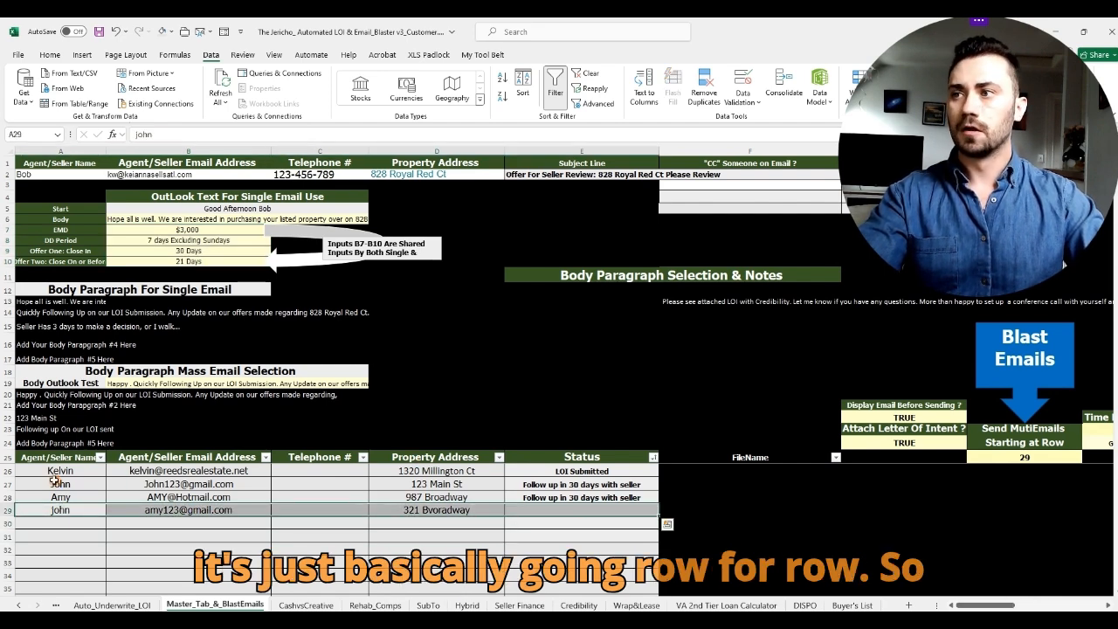
left_click(81, 530)
left_click(77, 511)
left_click_drag(107, 508, 585, 512)
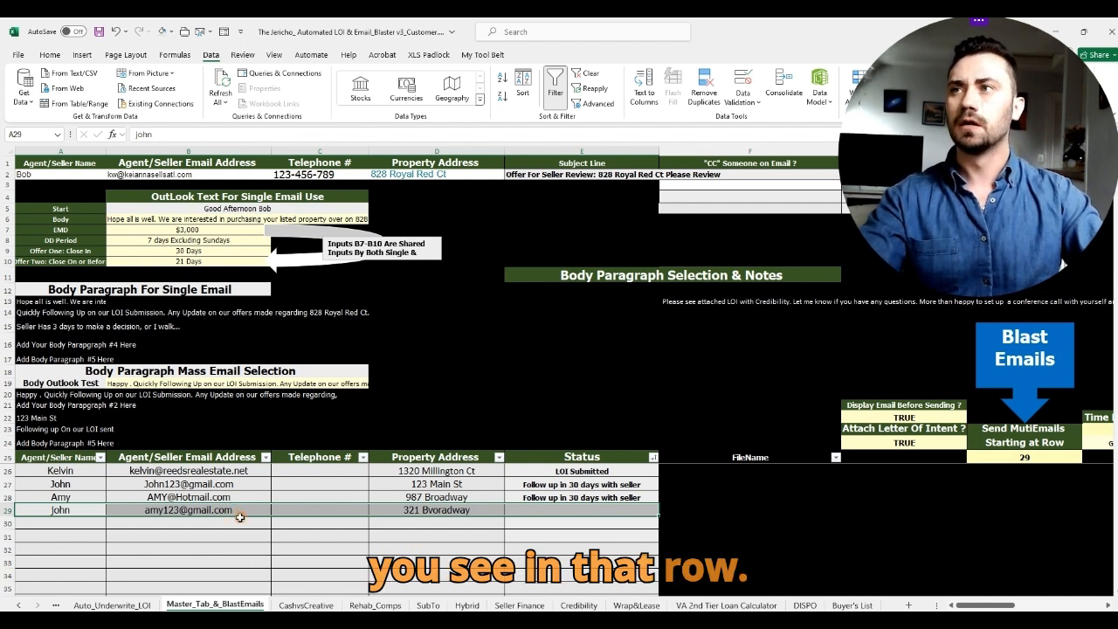
left_click(162, 515)
left_click_drag(52, 511, 437, 510)
Step: Enter test values 123 in A29, 256 in B29 and 589 in D29, then dismiss the completion notice
type("123")
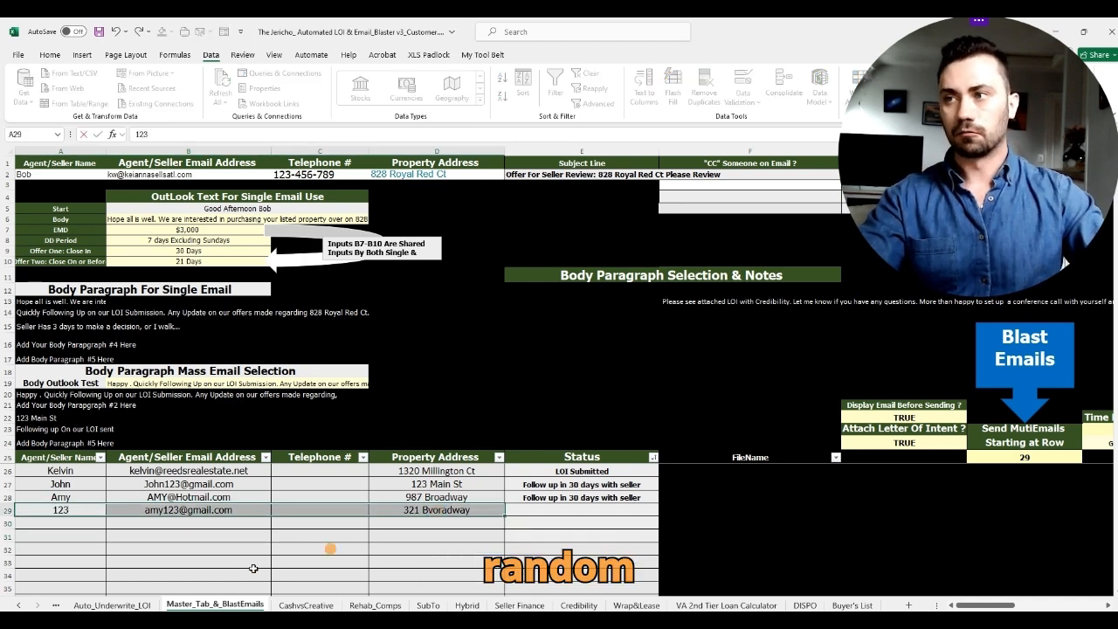
left_click(218, 561)
left_click(236, 510)
type("256")
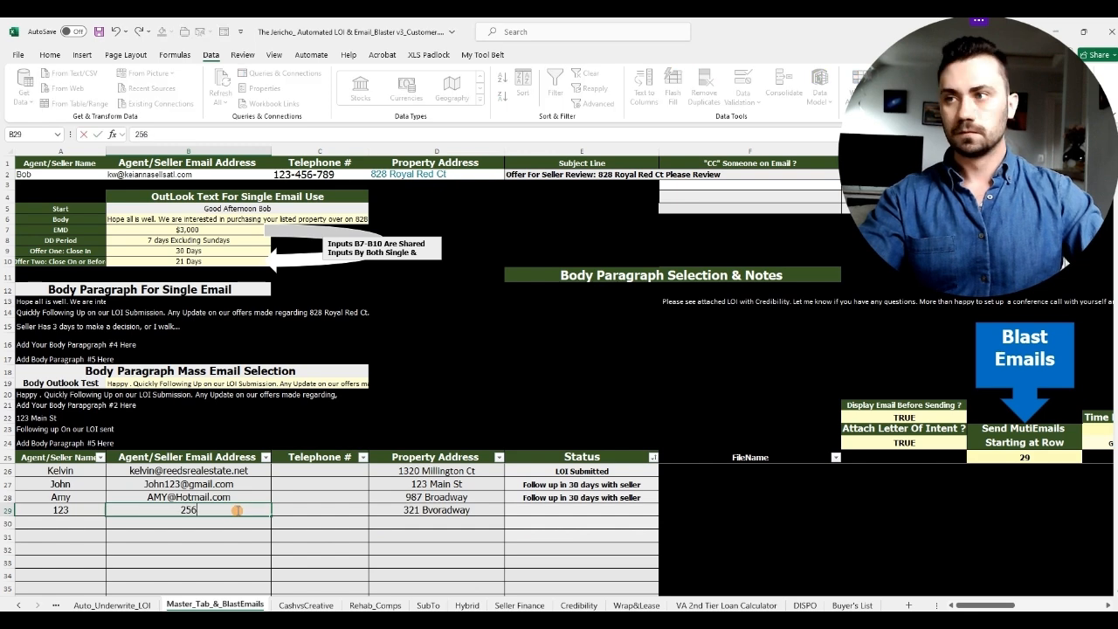
left_click(445, 511)
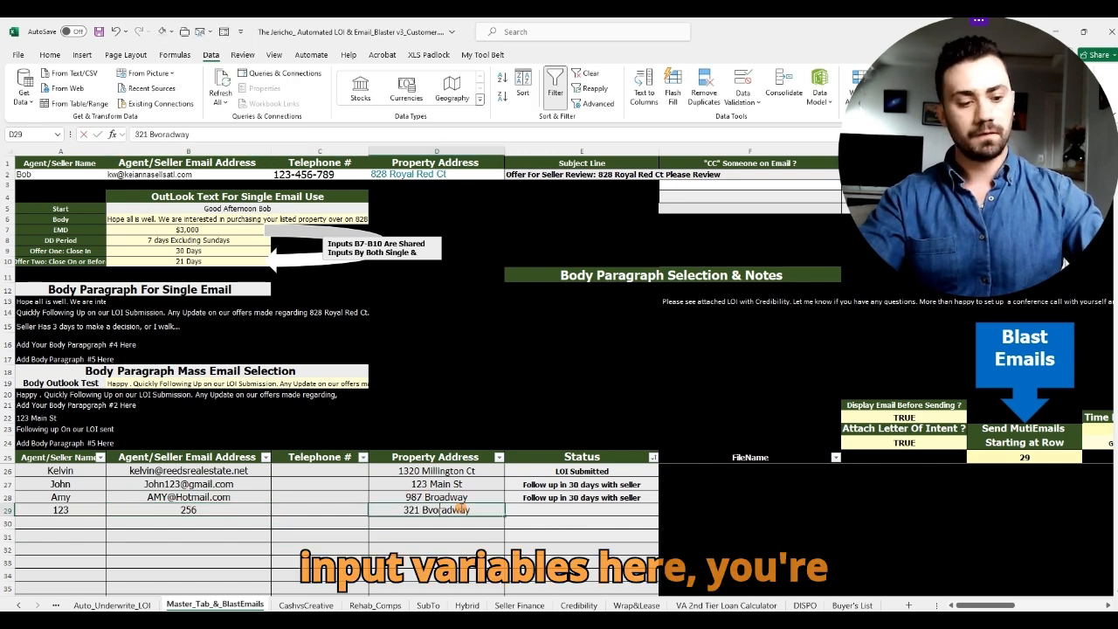
type("589")
left_click(593, 395)
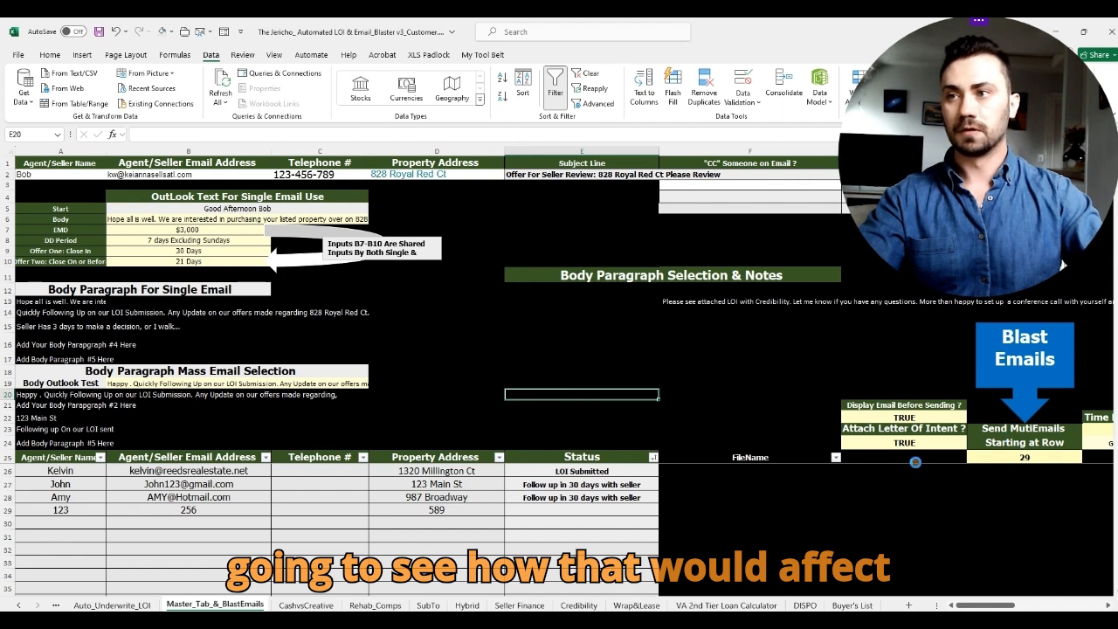
left_click(607, 366)
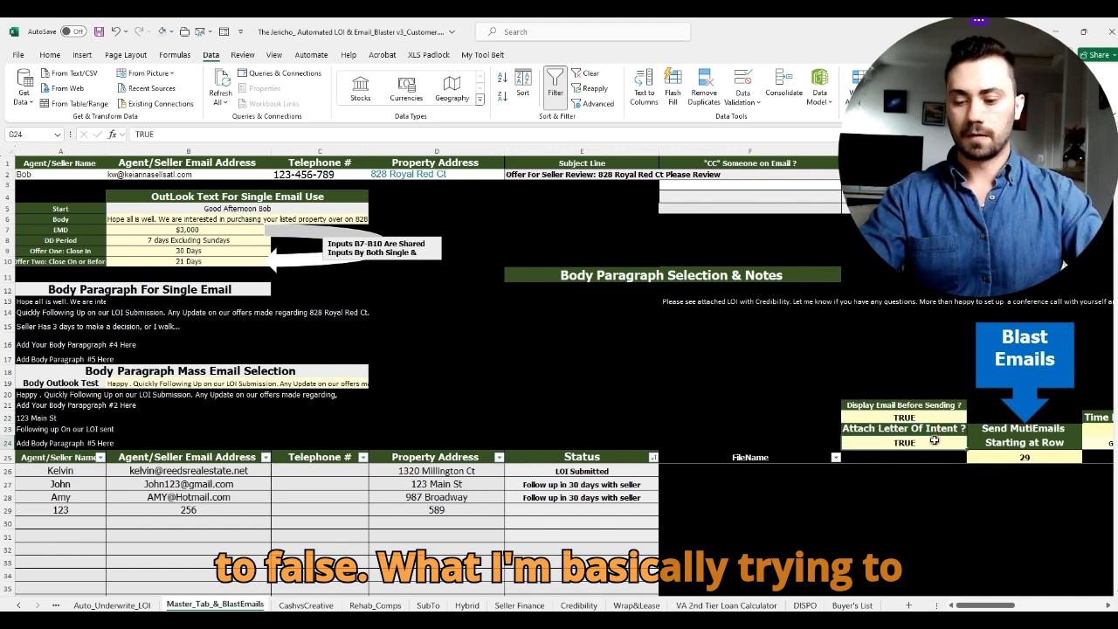
Step: Set Attach Letter Of Intent to FALSE, run the blast, and inspect the test draft for 589
type("FALSE")
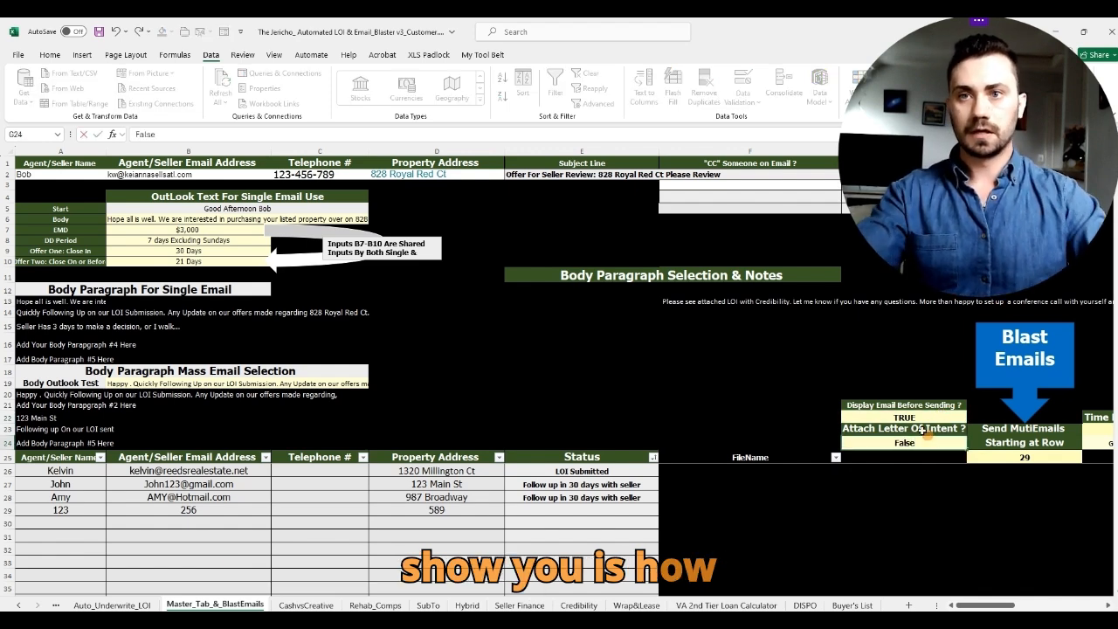
left_click(901, 325)
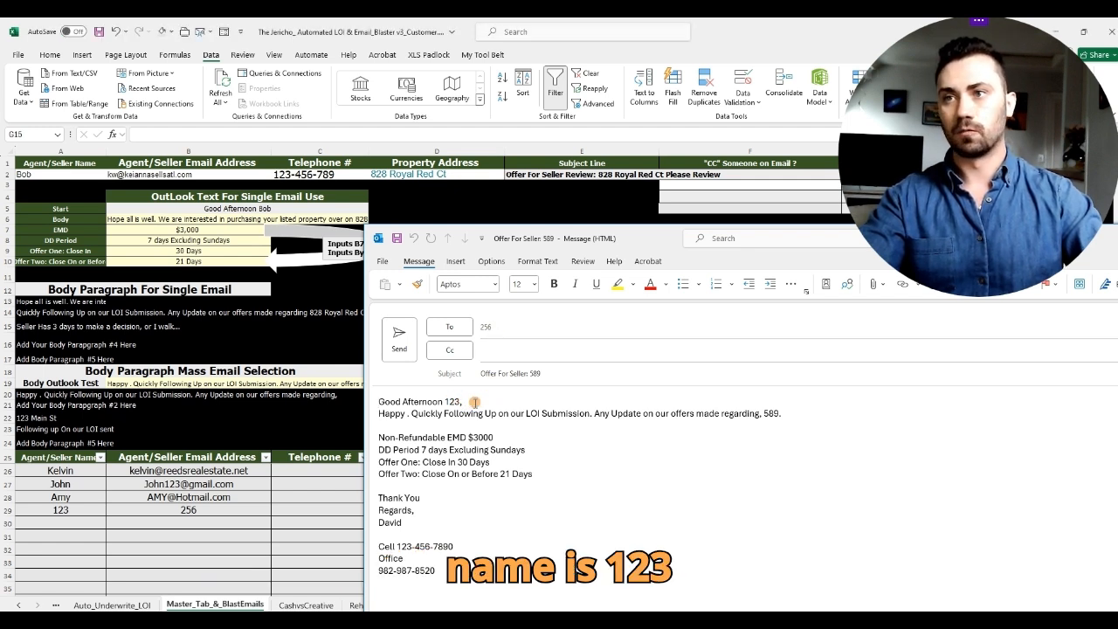
left_click_drag(714, 252, 775, 221)
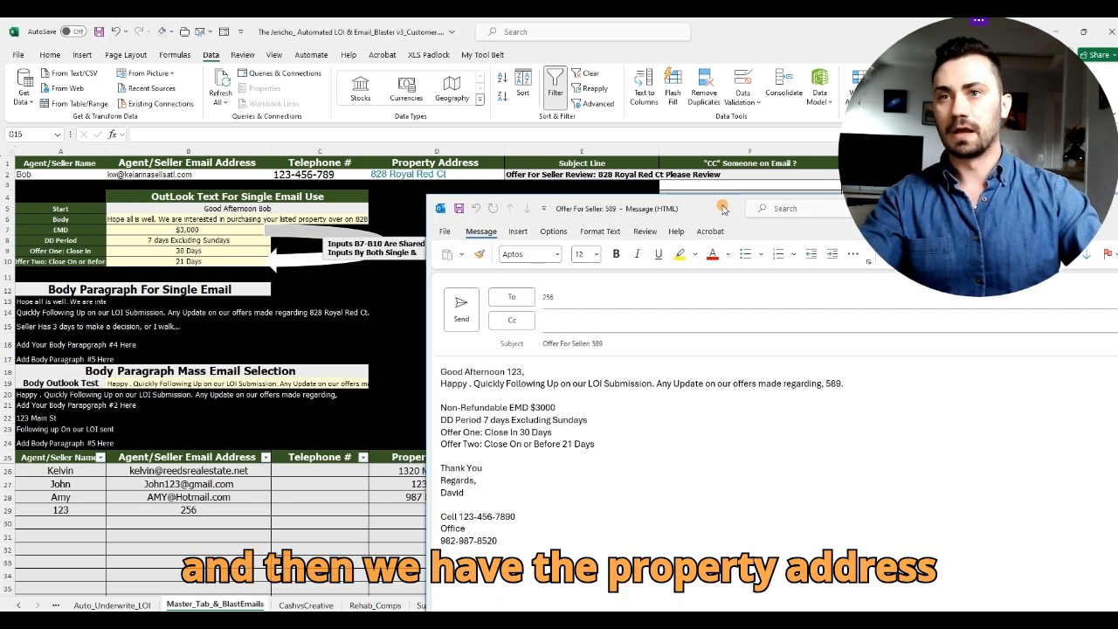
left_click_drag(845, 384, 825, 383)
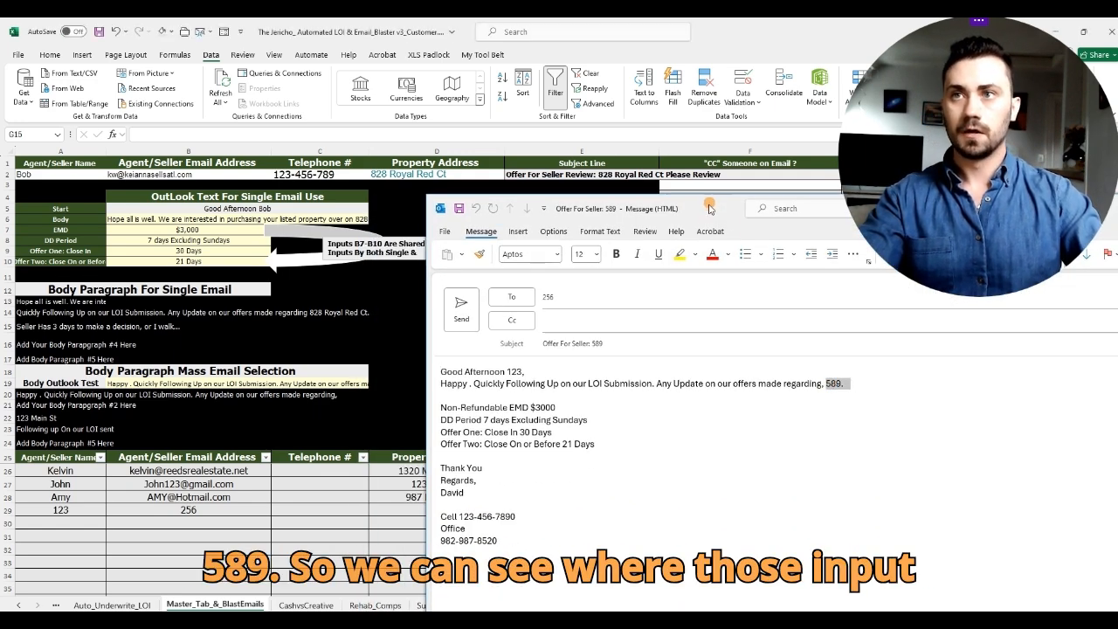
left_click_drag(709, 209, 401, 166)
left_click_drag(759, 167, 588, 194)
Step: Discard the test email unsaved and undo the test edits to restore row 29
left_click(777, 190)
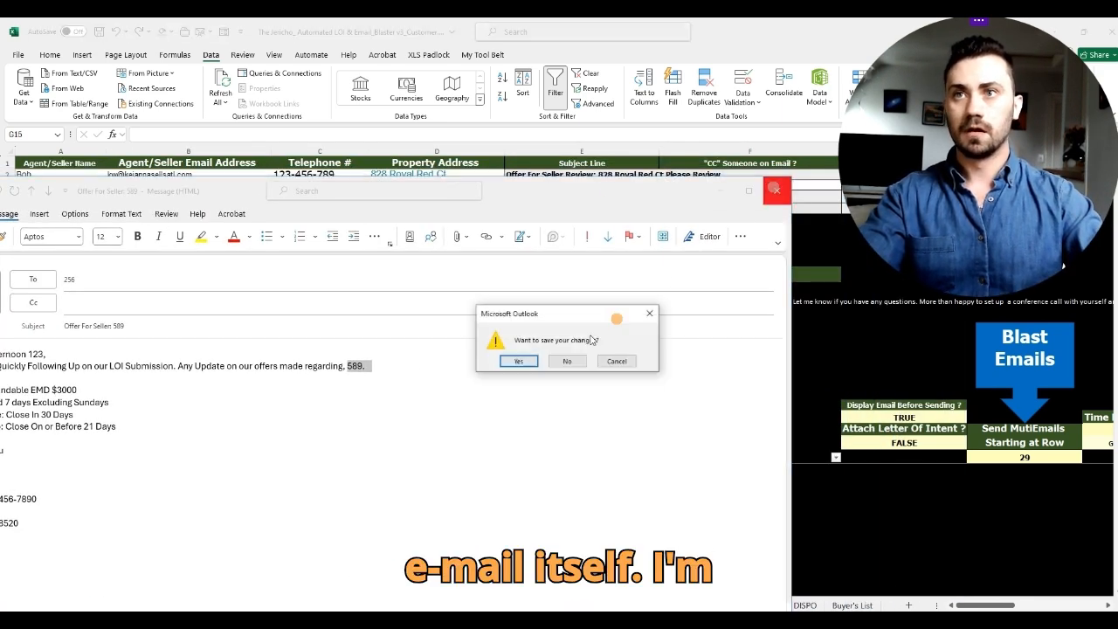
left_click(568, 360)
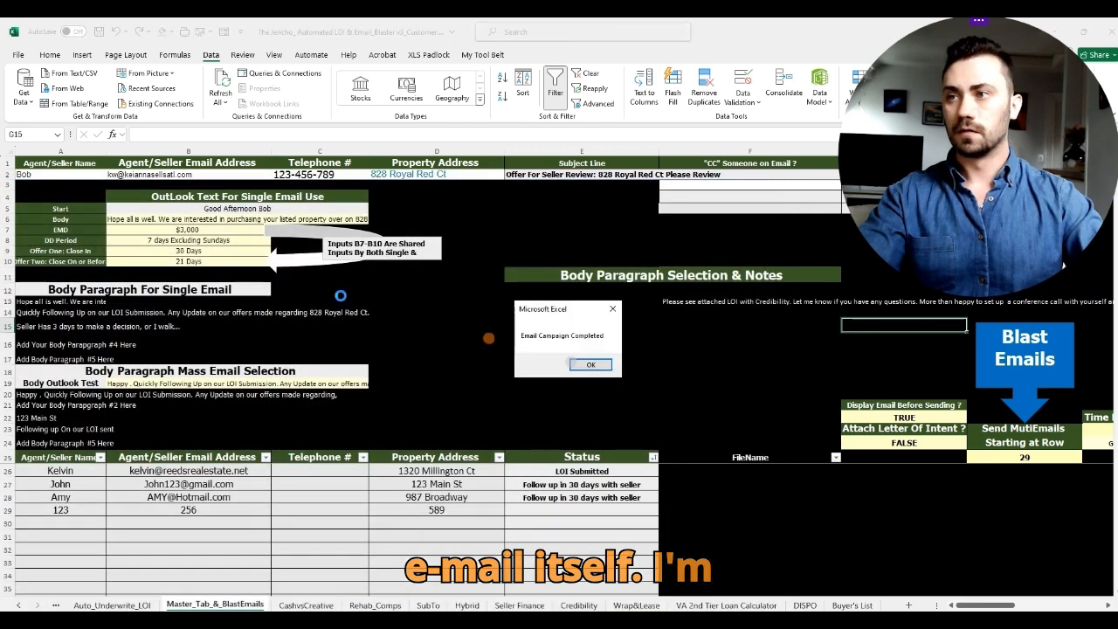
left_click(591, 365)
left_click(115, 30)
left_click(115, 31)
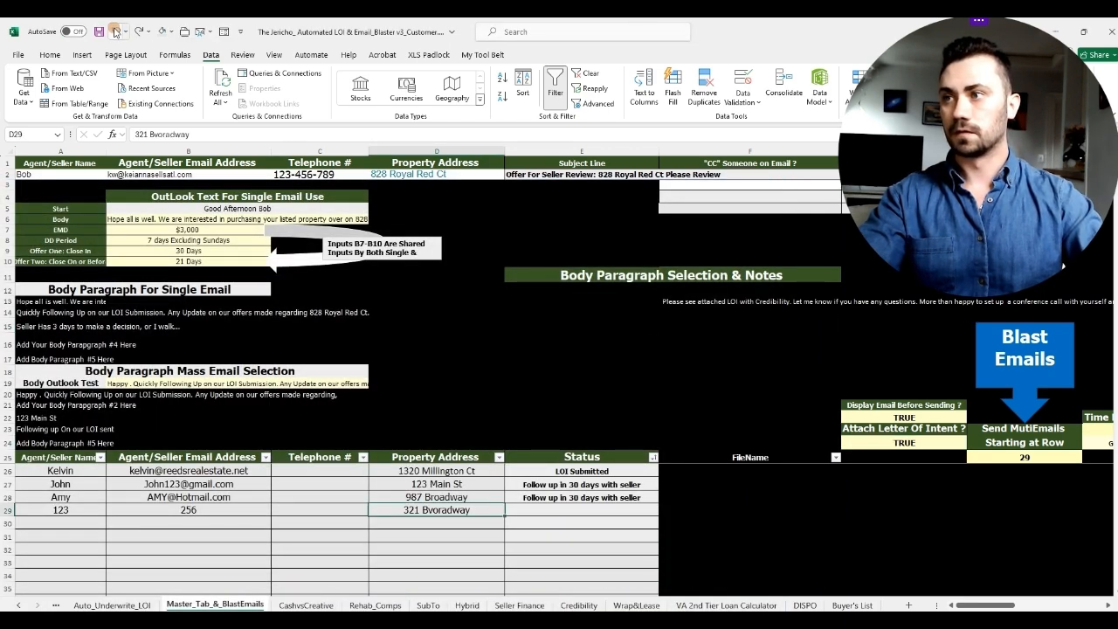
left_click(114, 30)
left_click(114, 31)
left_click(660, 373)
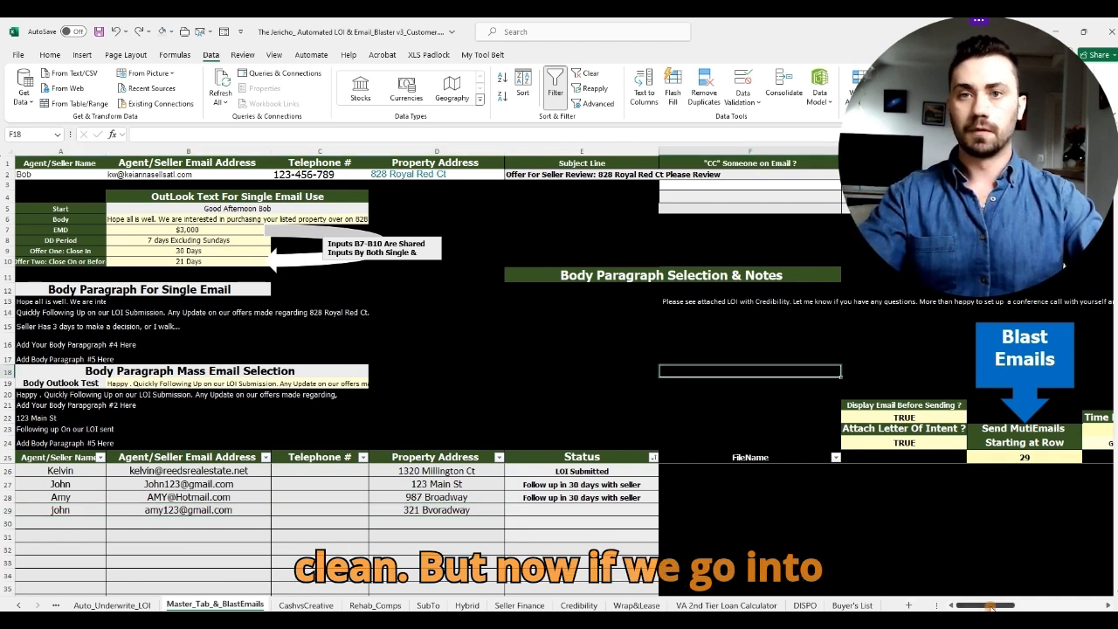
Step: Set the mass email starting row to 26 and close the leftover Outlook window
left_click(1012, 458)
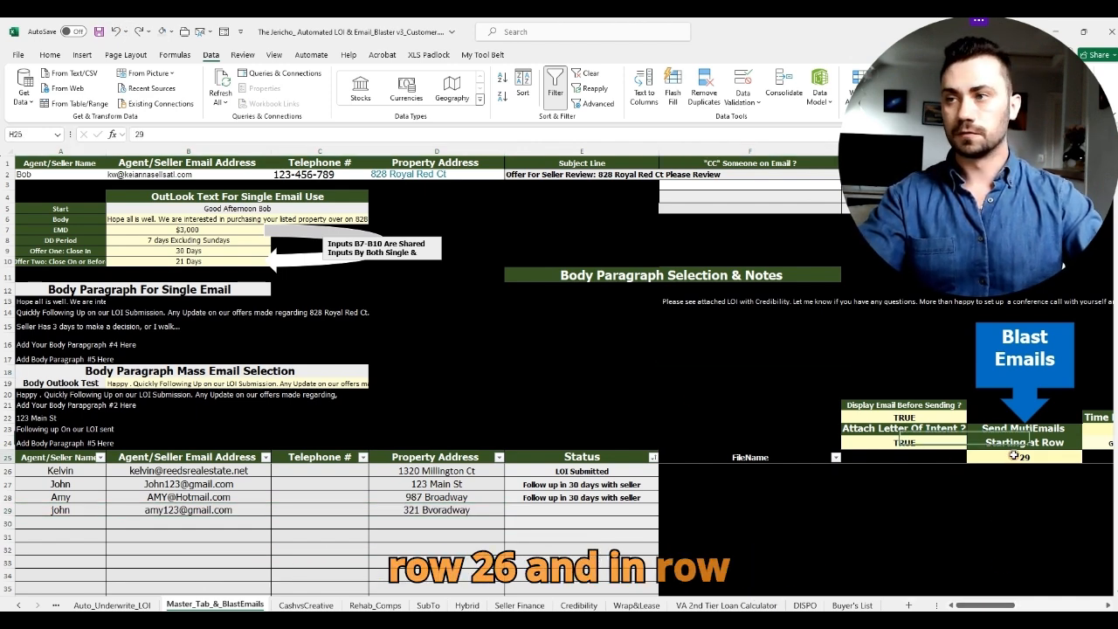
type("26")
left_click(851, 337)
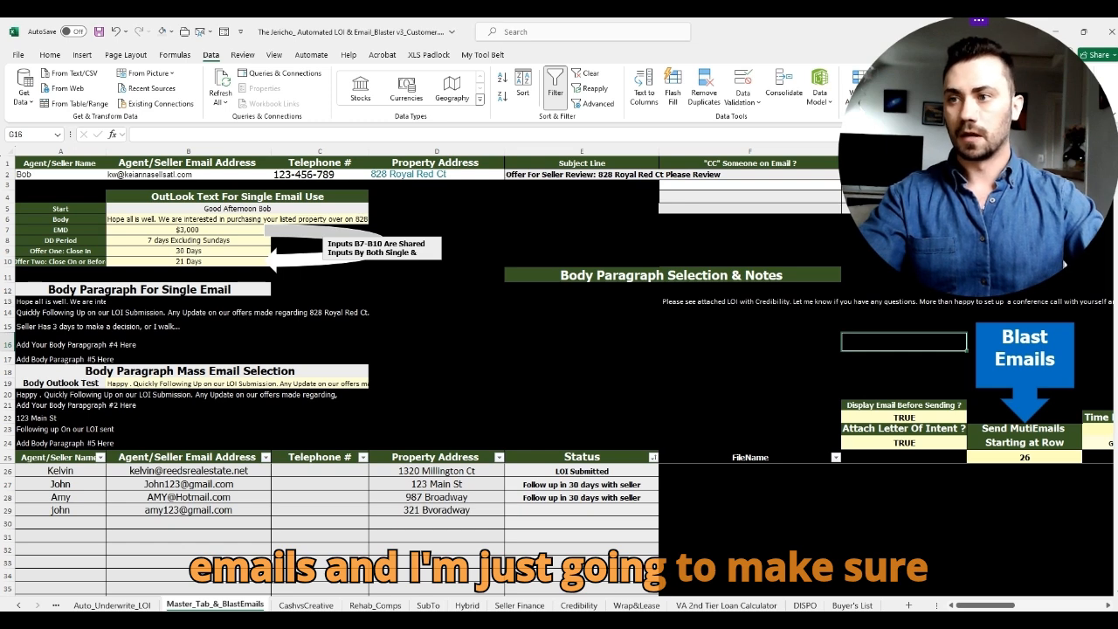
mouse_move(414, 618)
left_click(527, 549)
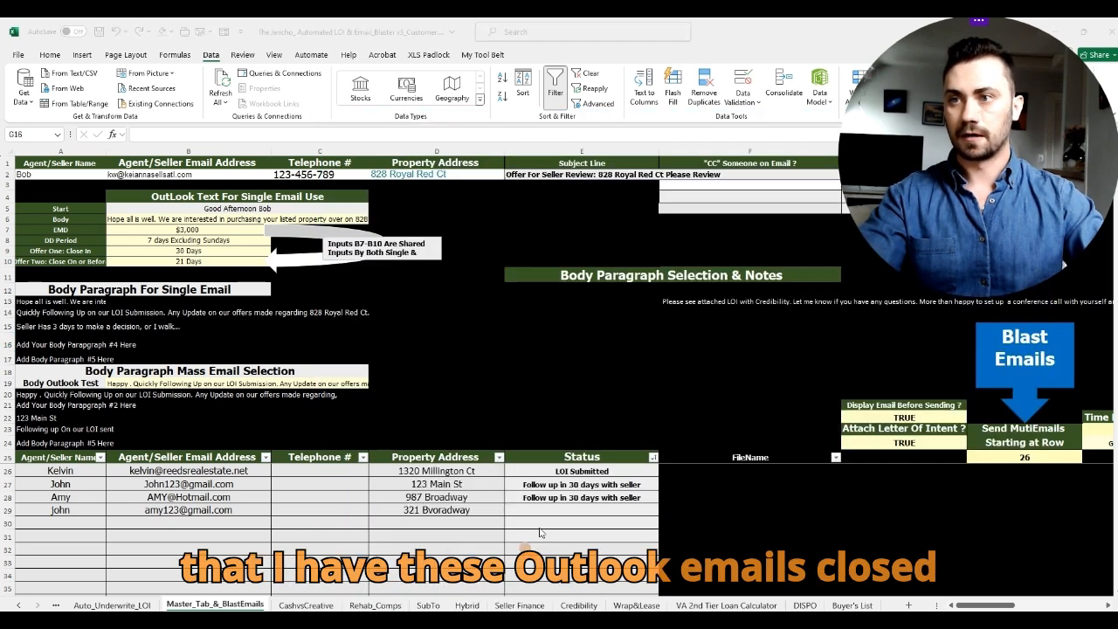
left_click(464, 612)
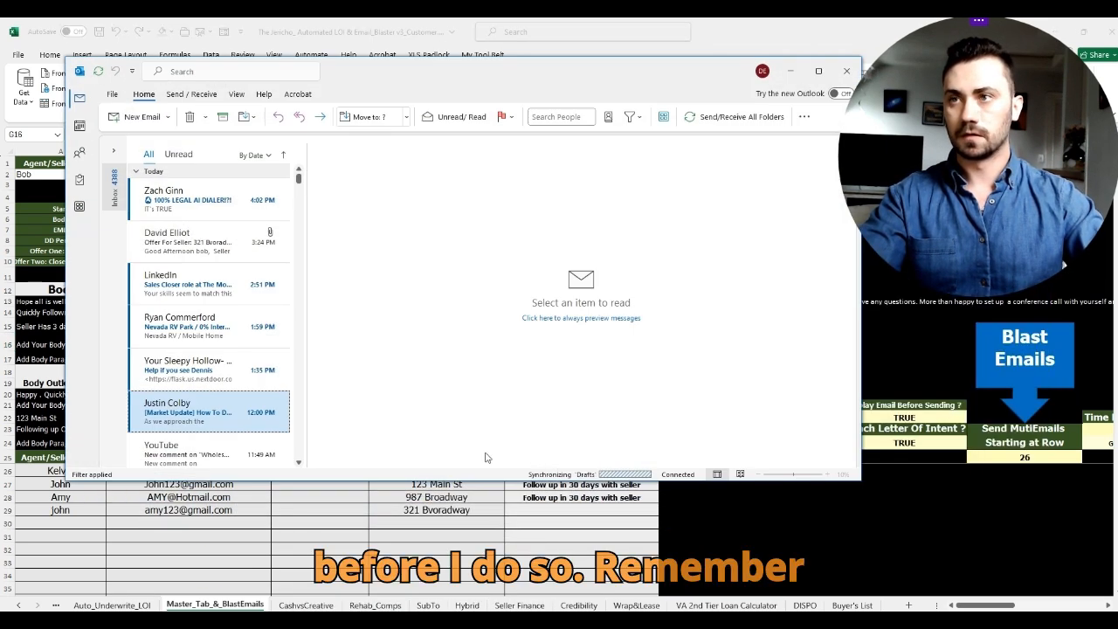
left_click(789, 72)
left_click_drag(630, 70, 583, 98)
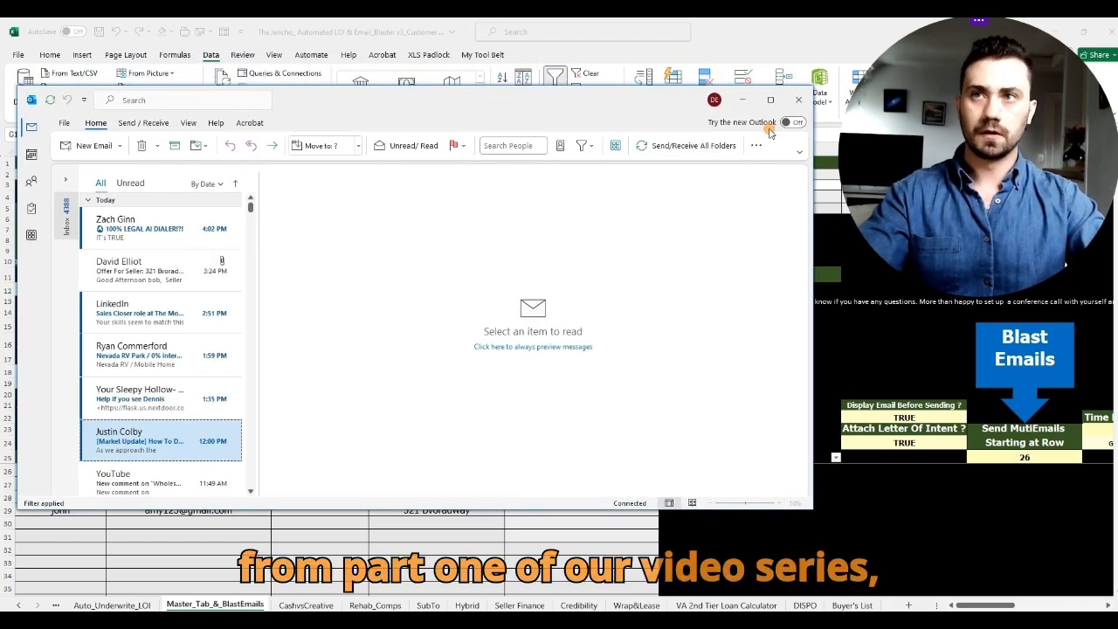
left_click(784, 124)
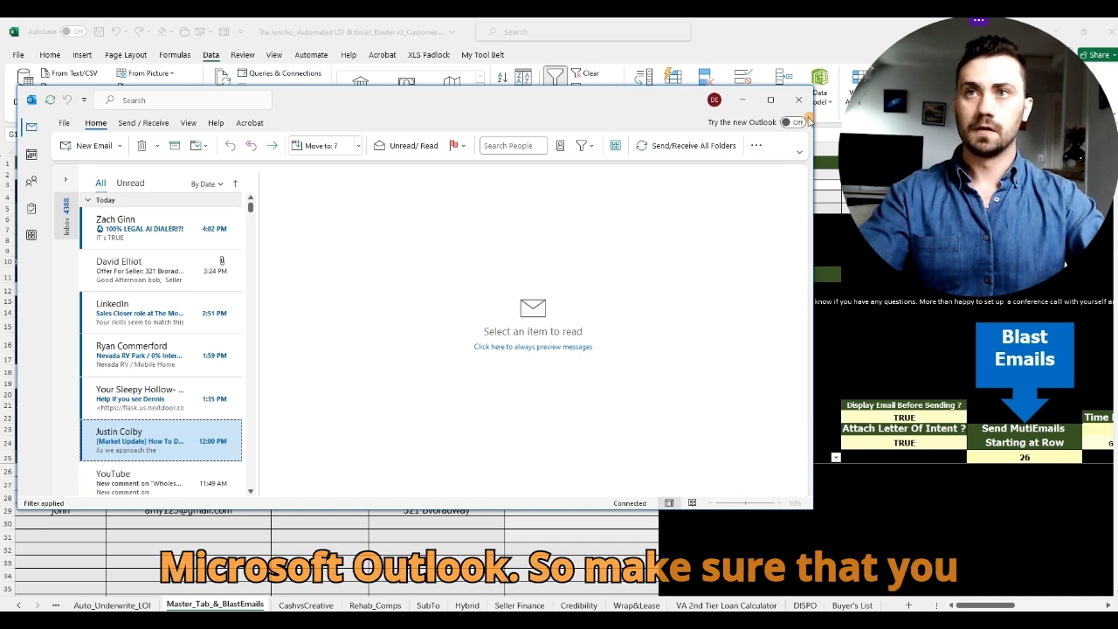
left_click(742, 99)
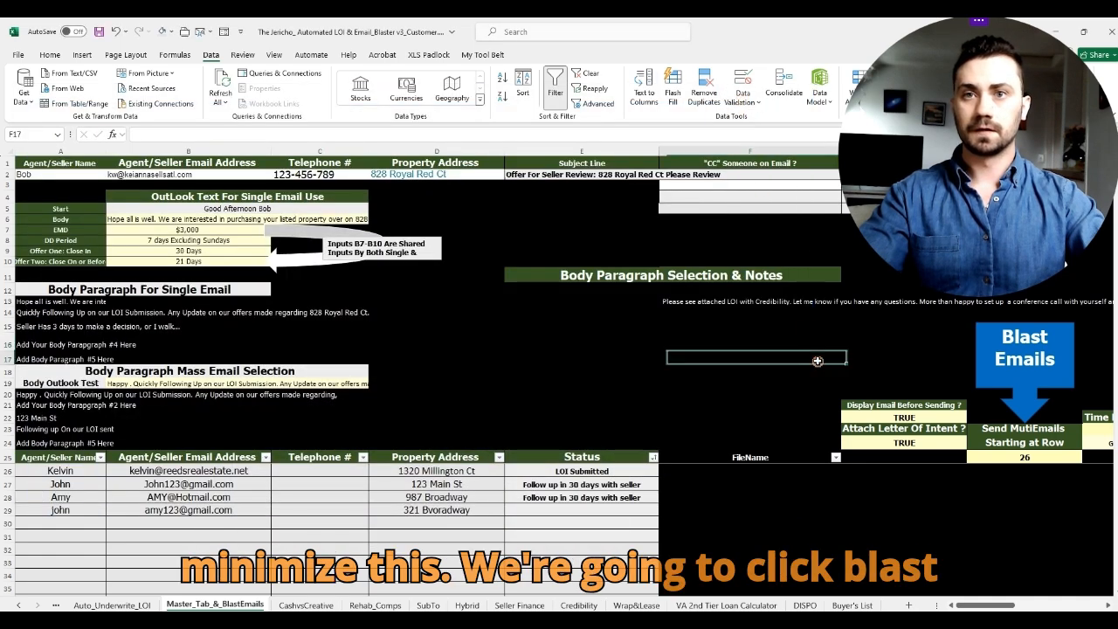
Step: Run the blast, review the 321 Bvoradway draft, and discard it without saving
left_click(1021, 371)
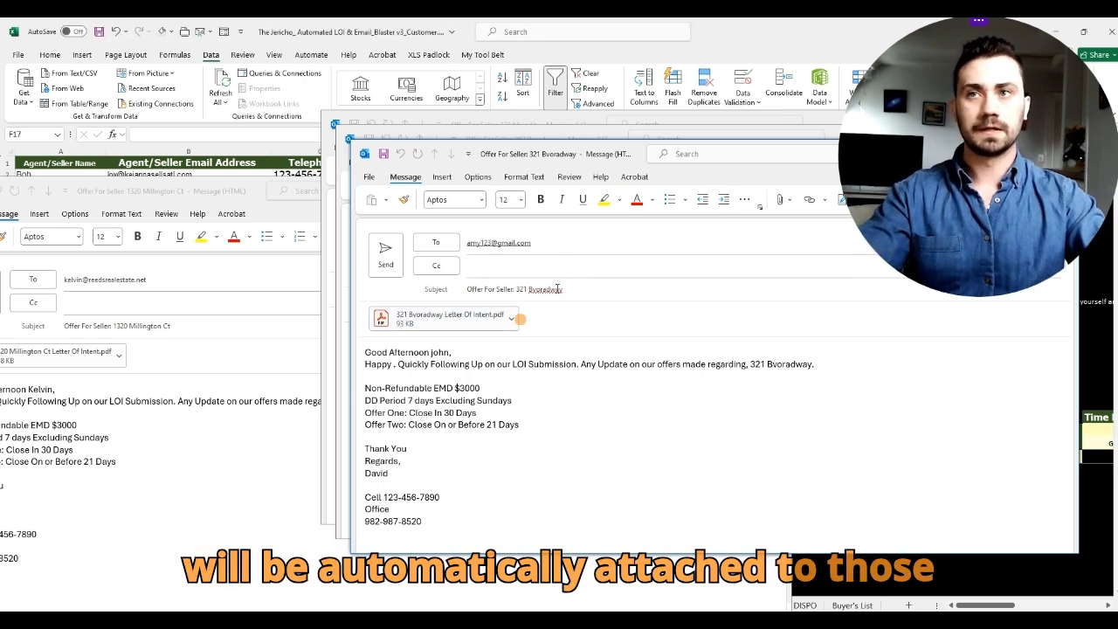
left_click_drag(604, 152, 381, 178)
left_click_drag(699, 177, 697, 174)
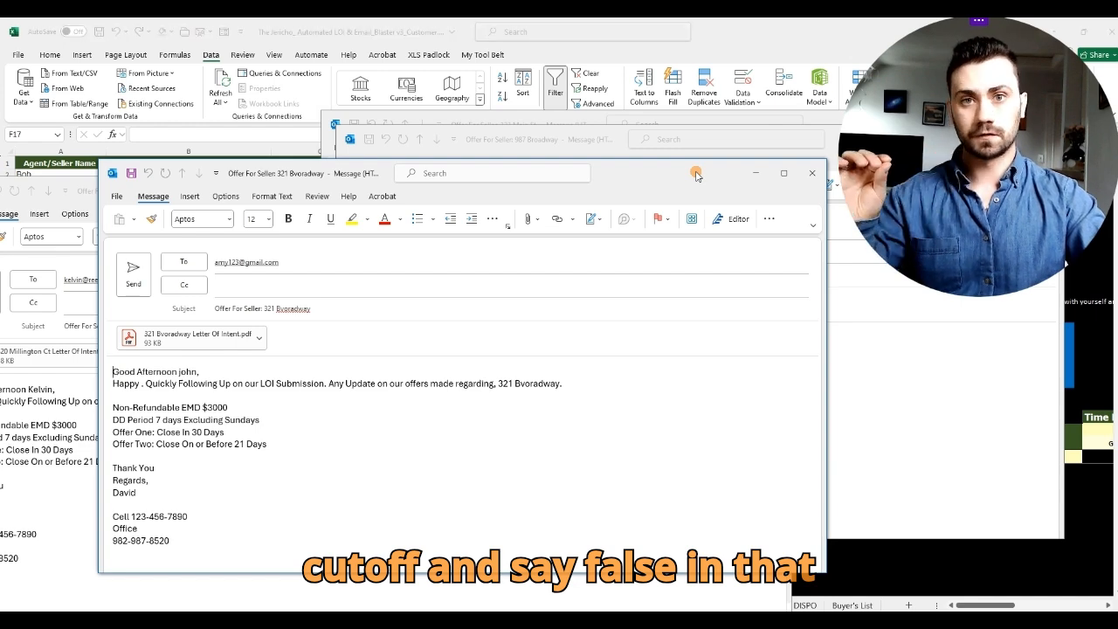
left_click(812, 173)
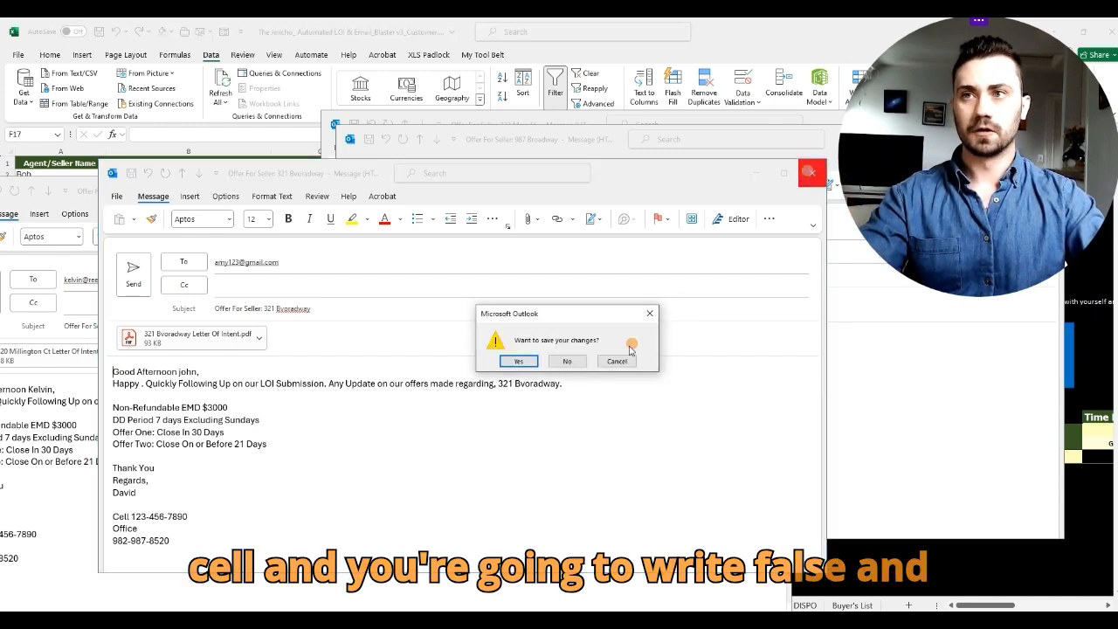
left_click(579, 365)
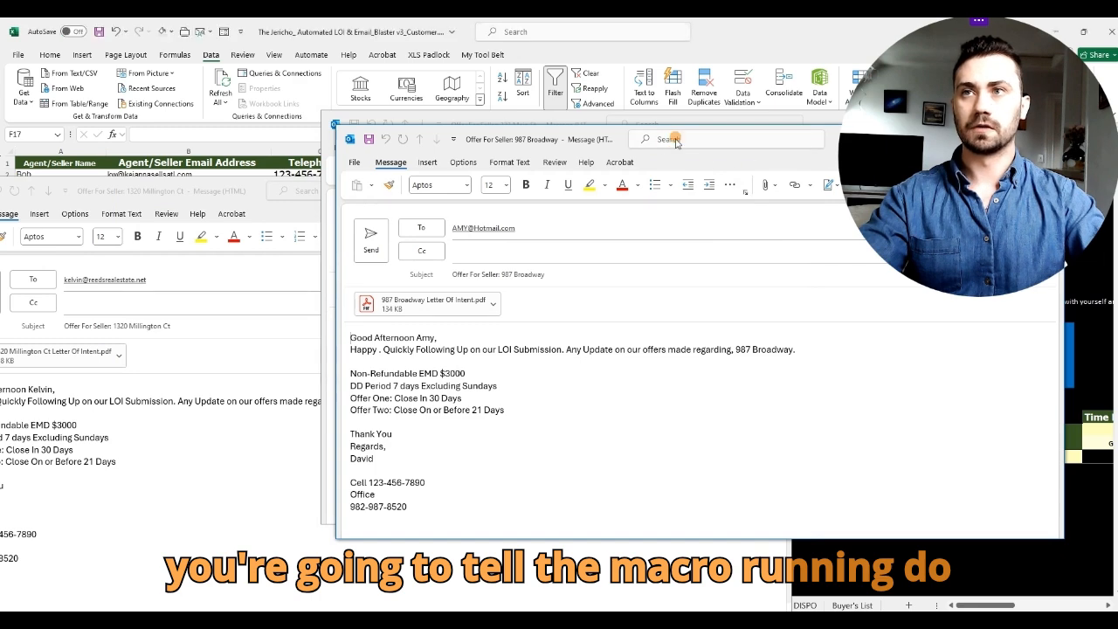
left_click_drag(627, 136, 341, 153)
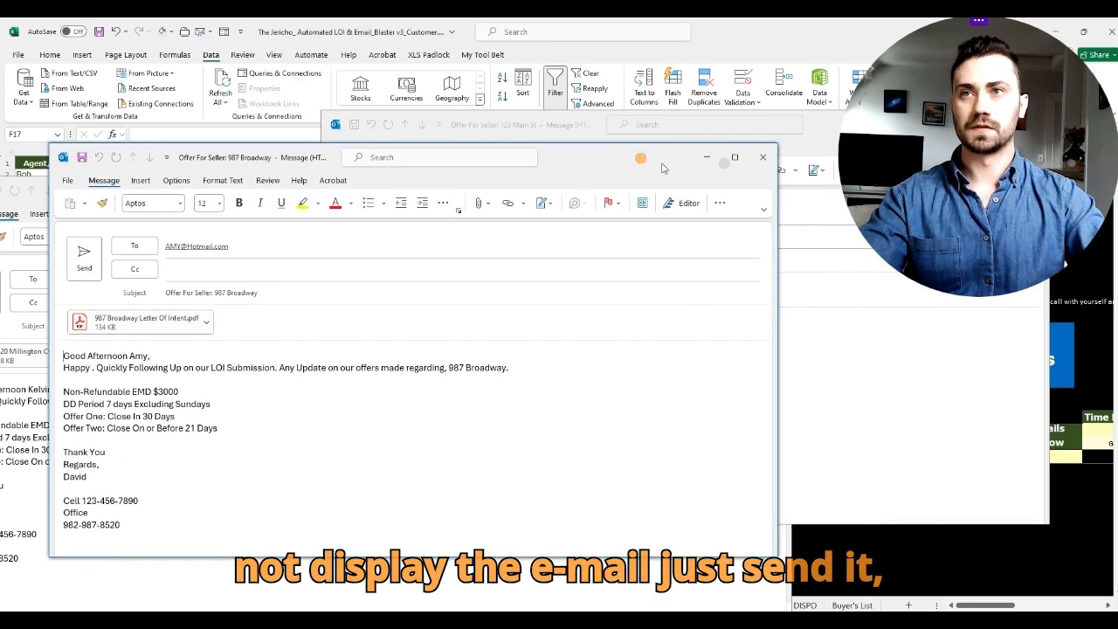
left_click(763, 161)
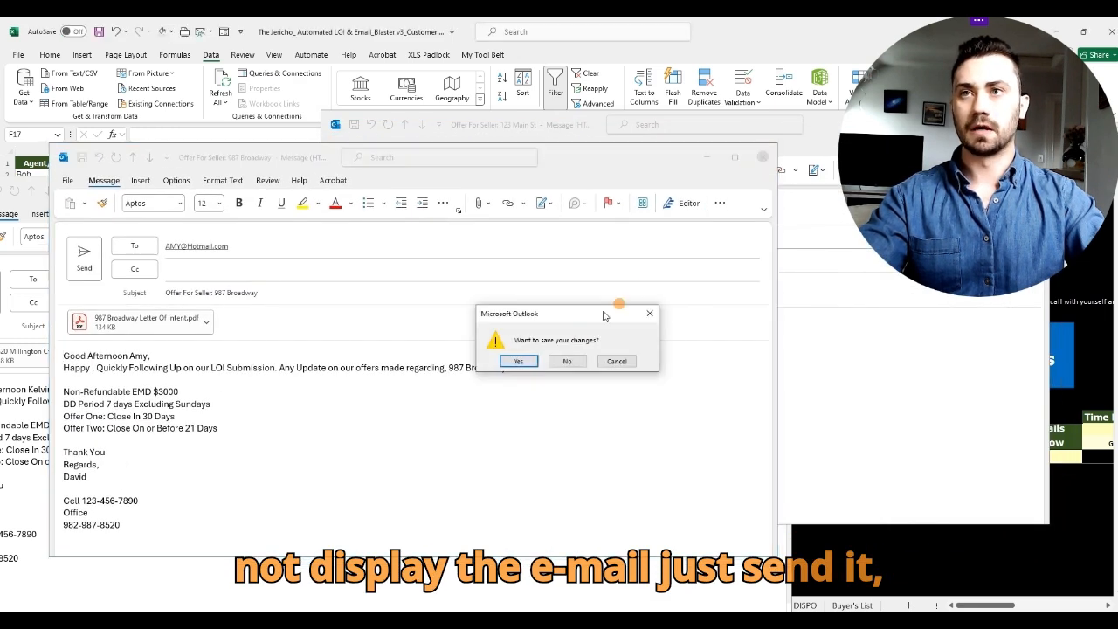
left_click(565, 364)
left_click_drag(826, 128, 573, 159)
left_click(772, 166)
left_click(570, 358)
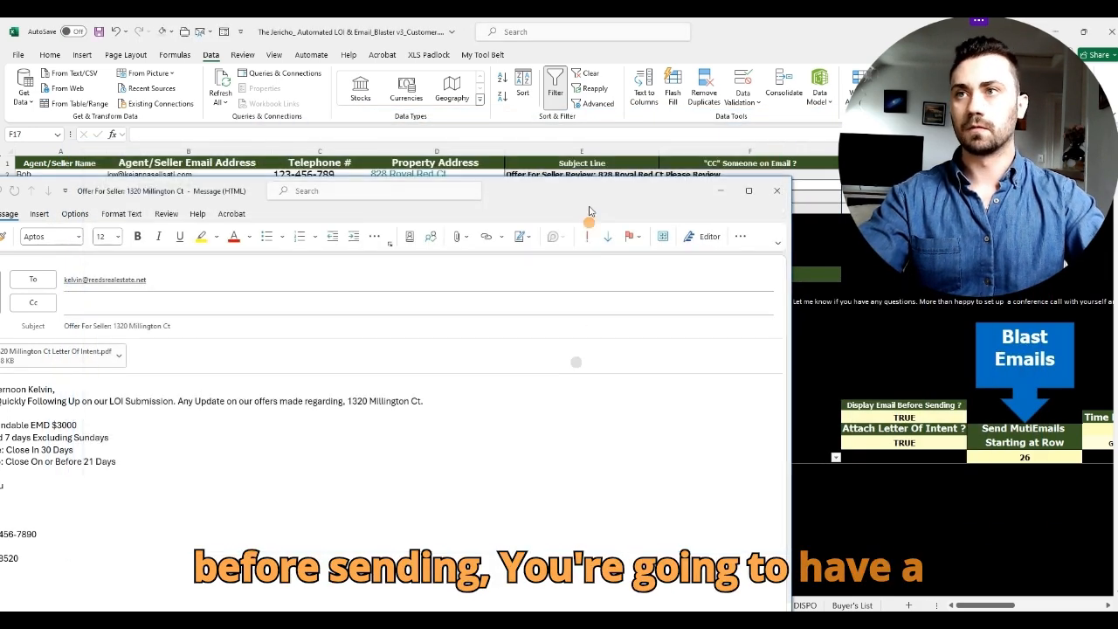
left_click(818, 151)
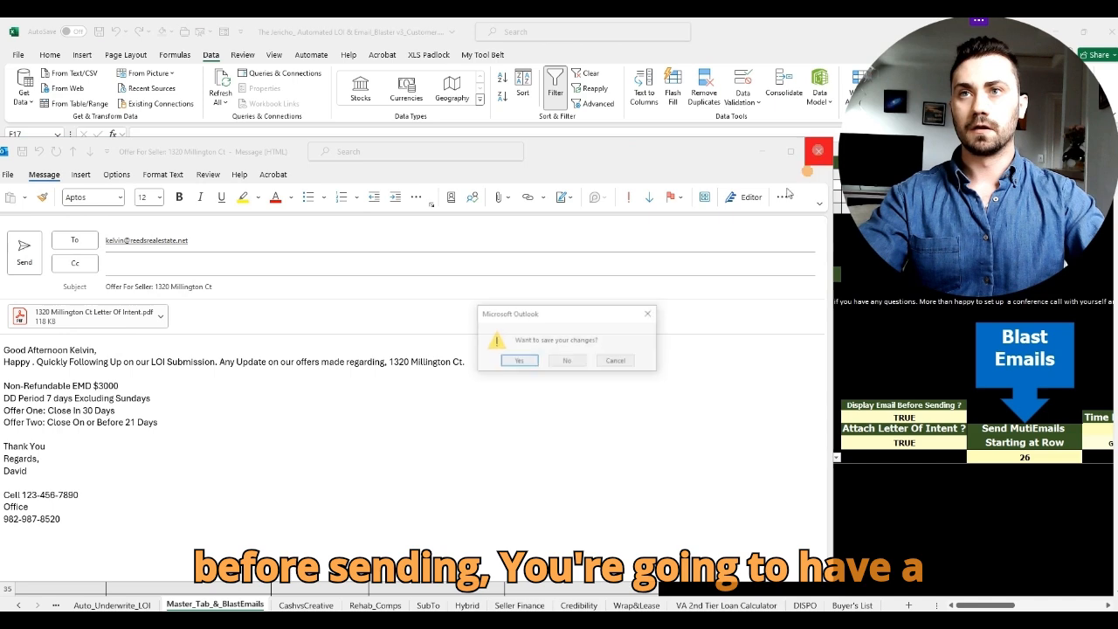
left_click(581, 362)
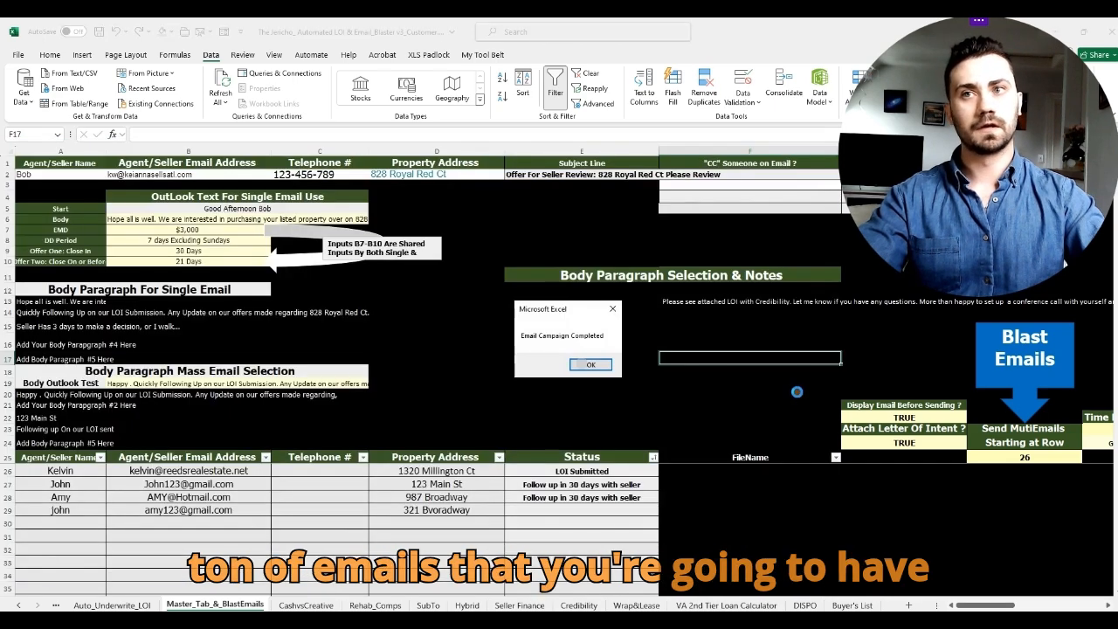
left_click(610, 367)
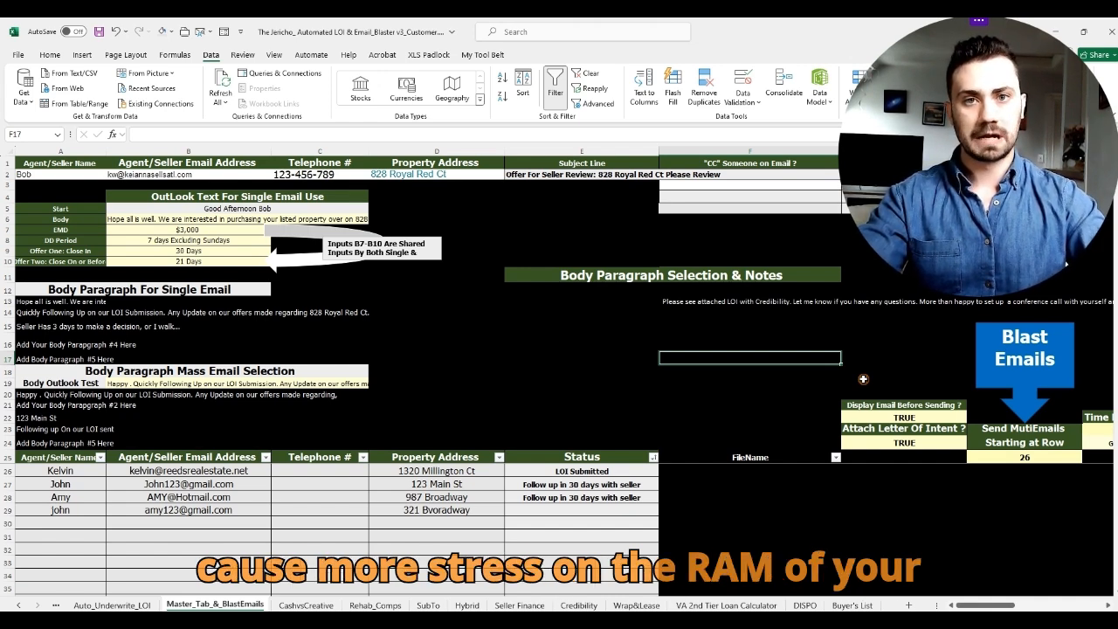
Step: Enter FALSE for Display Email Before Sending in G22, then run the blast from row 26
left_click(865, 371)
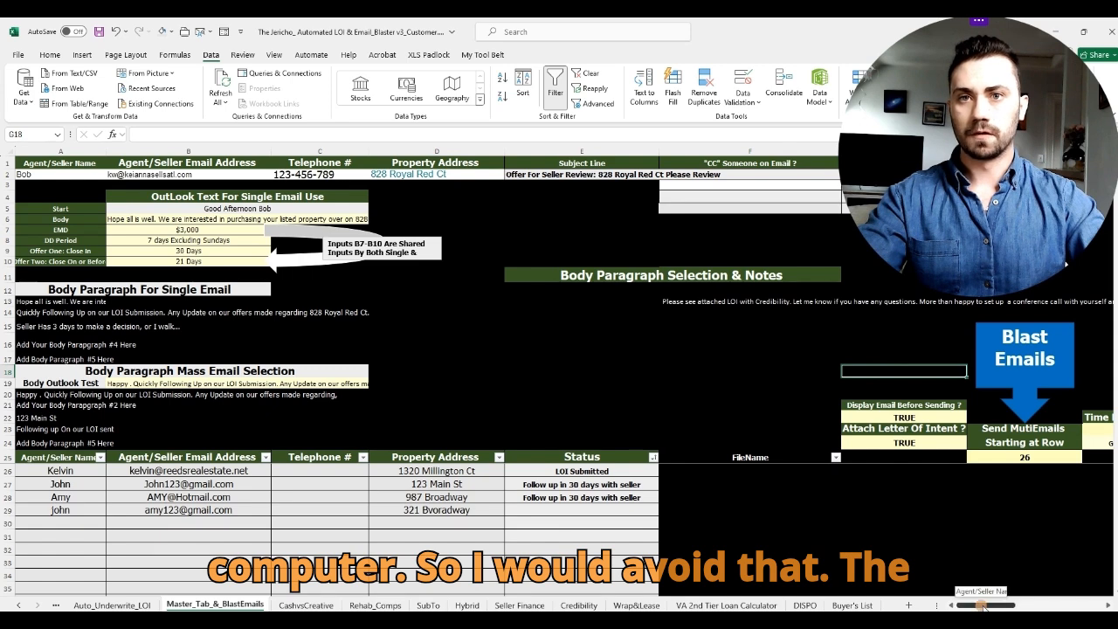
left_click(930, 419)
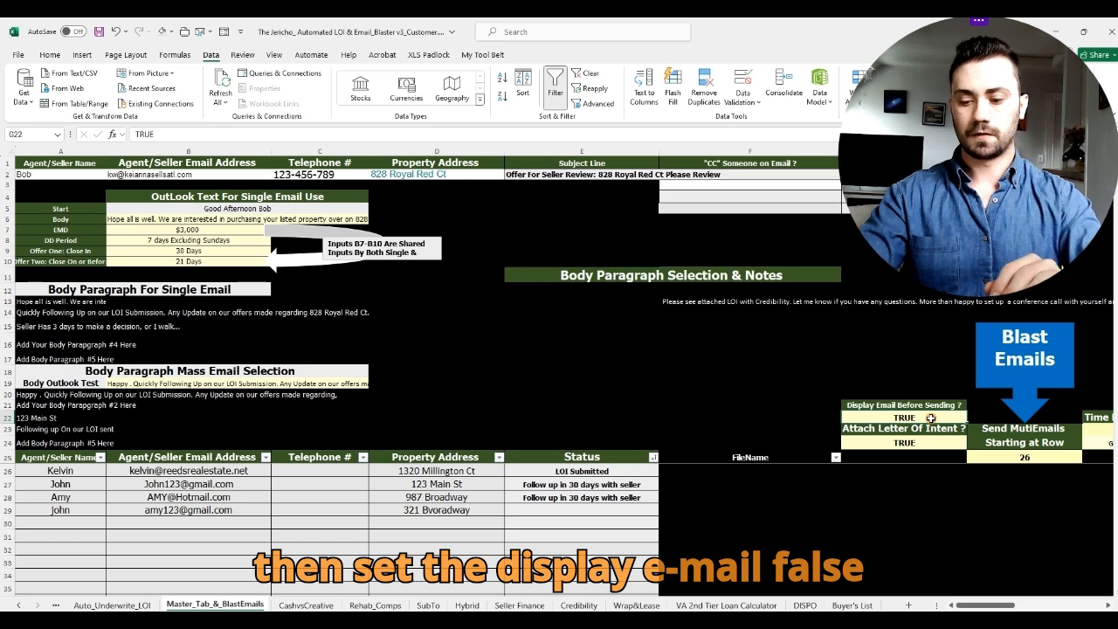
type("FALSDE")
key("BackSpace")
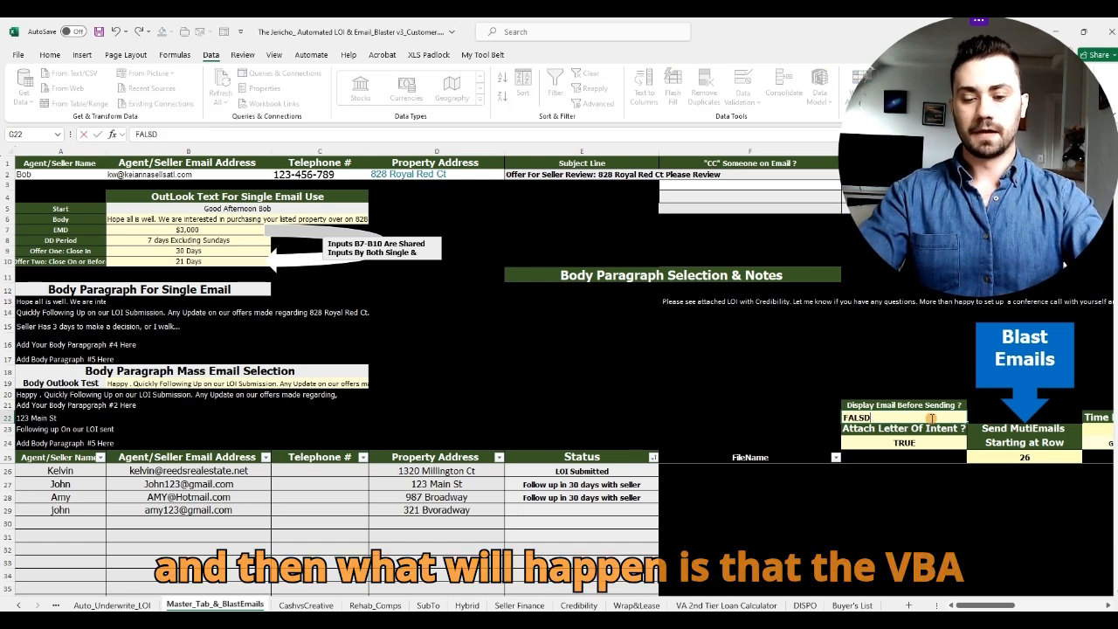
type("E")
left_click(924, 368)
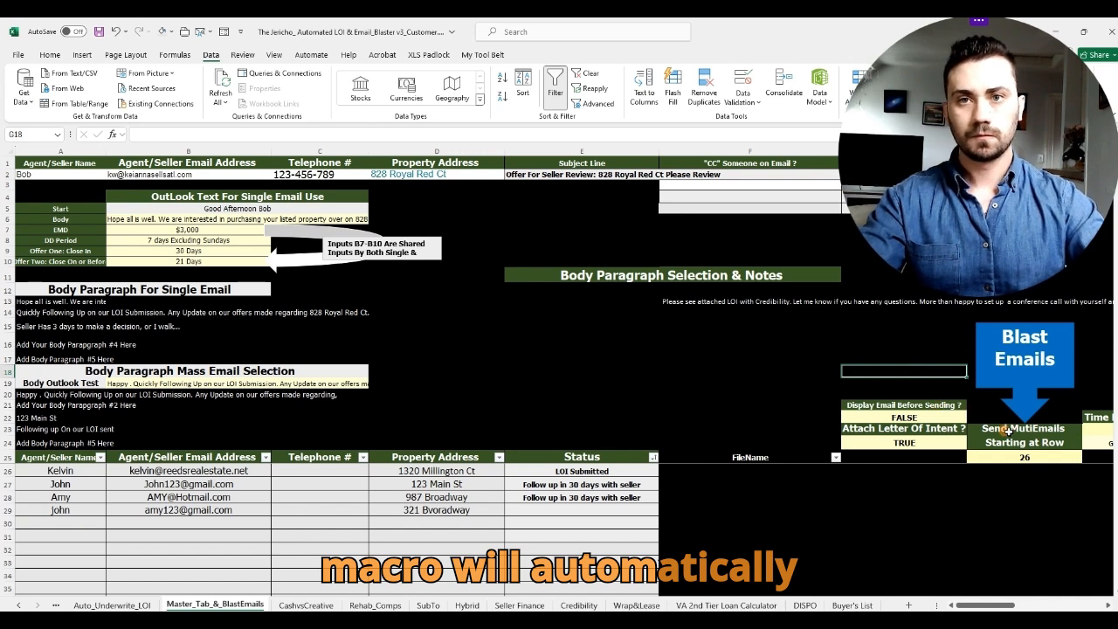
left_click(1009, 431)
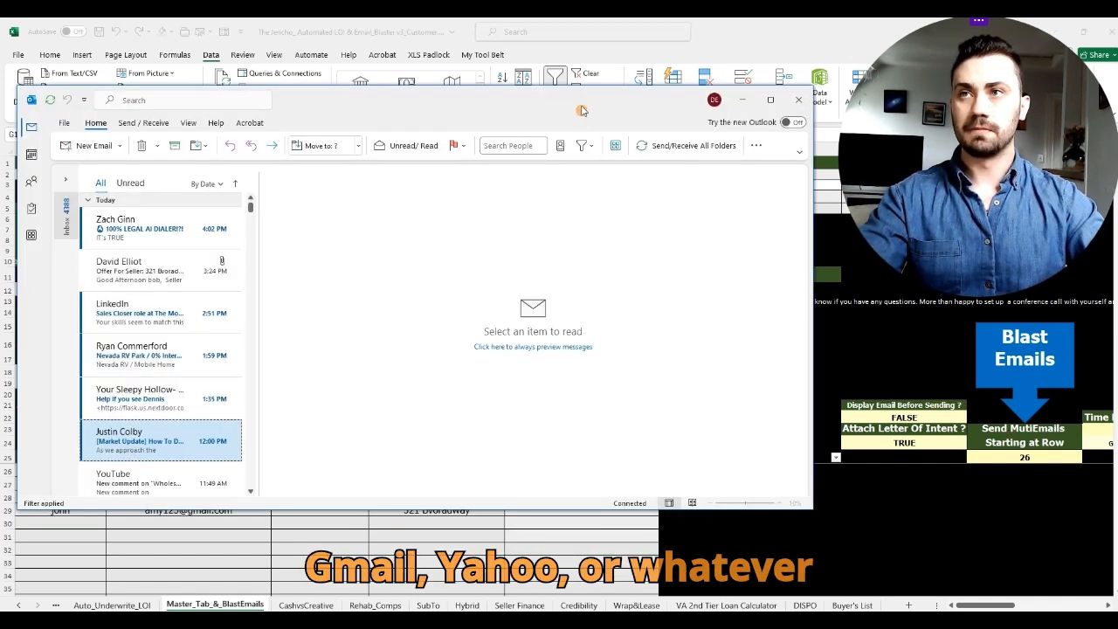
Step: Minimize Outlook, select cell G19, then restore and minimize Outlook again
left_click_drag(591, 110, 601, 68)
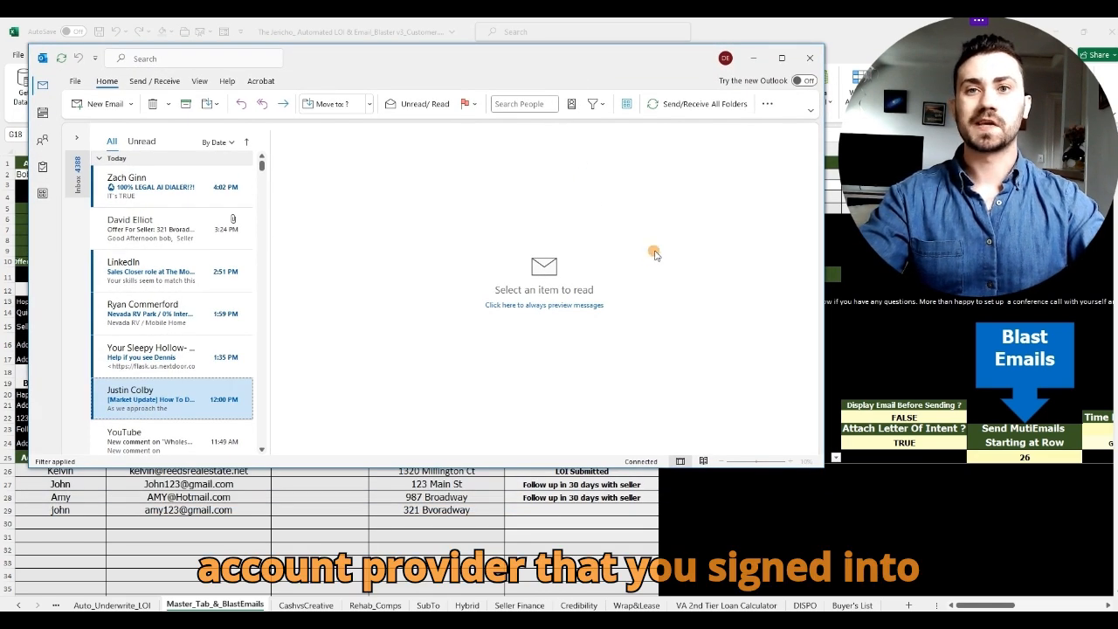
left_click(754, 58)
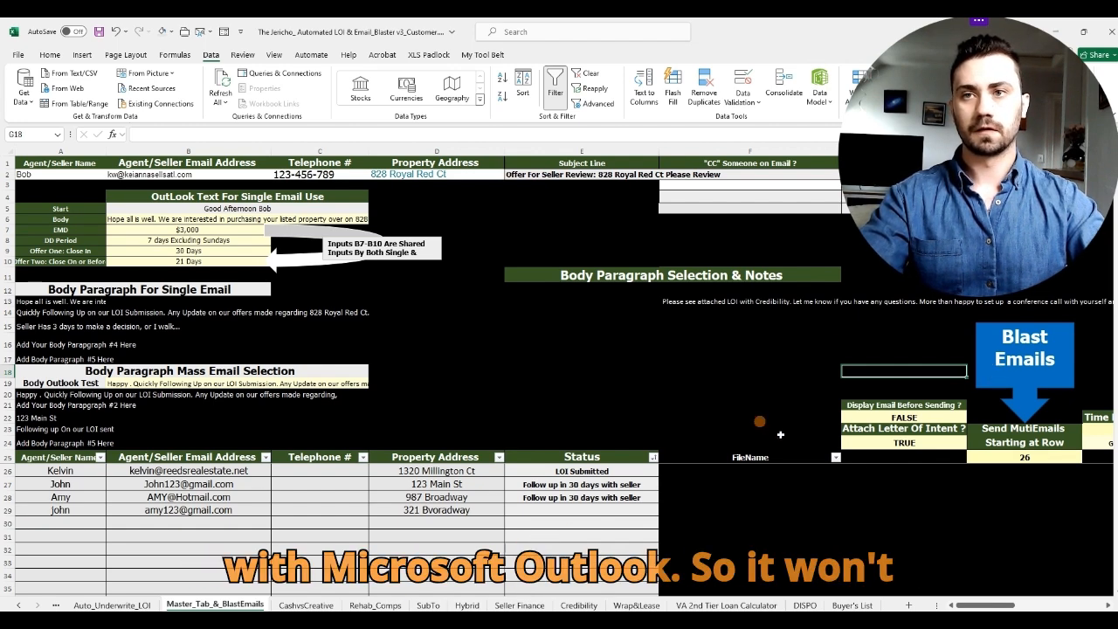
left_click(893, 385)
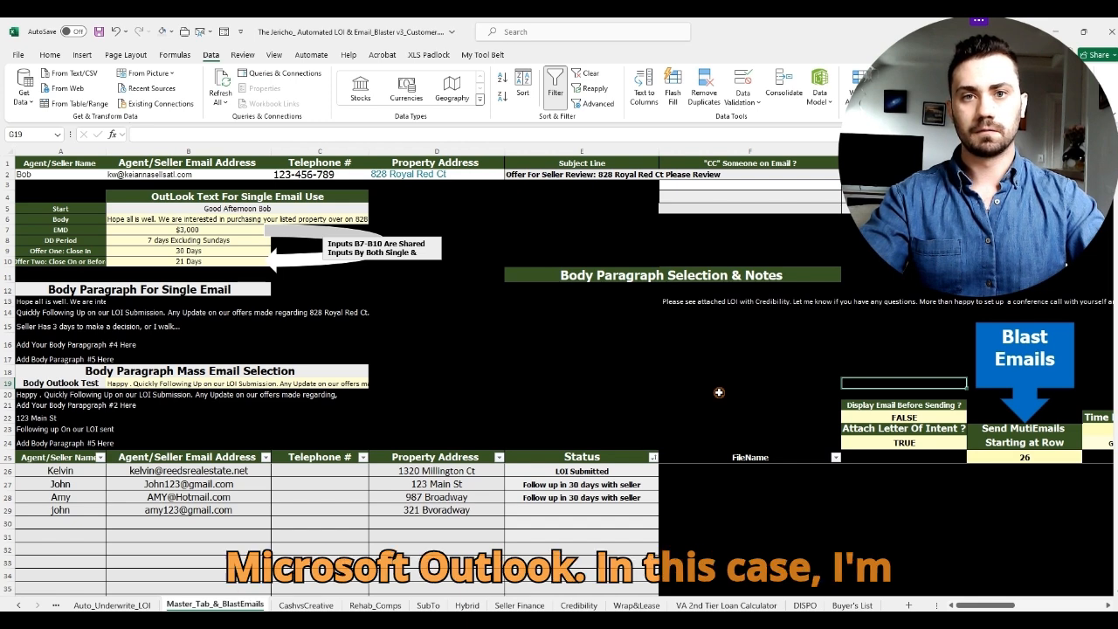
left_click(472, 621)
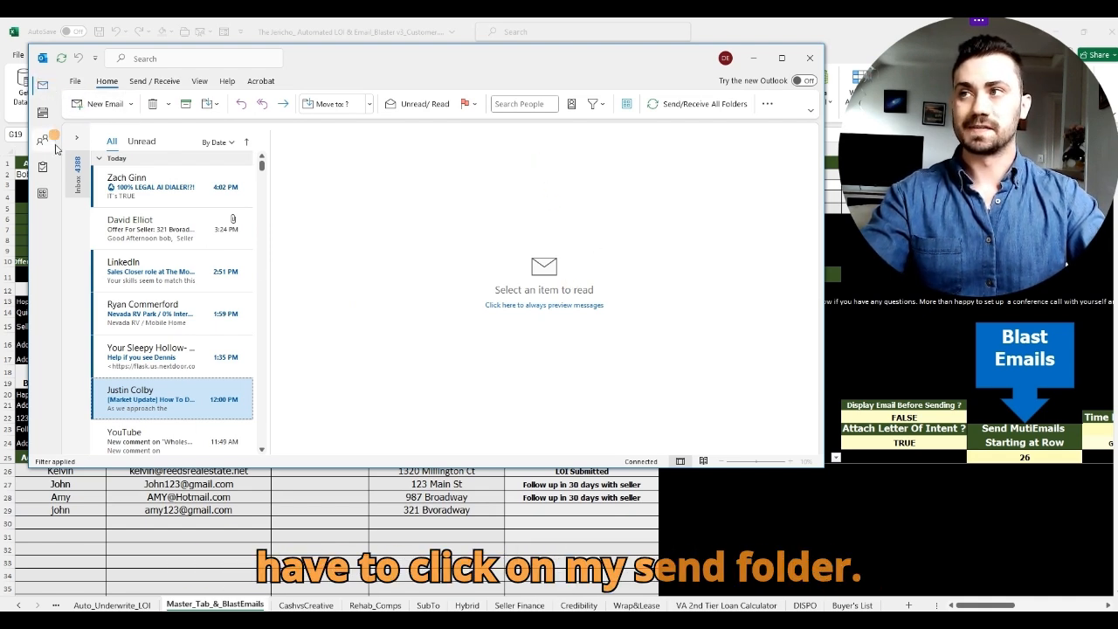
left_click(753, 58)
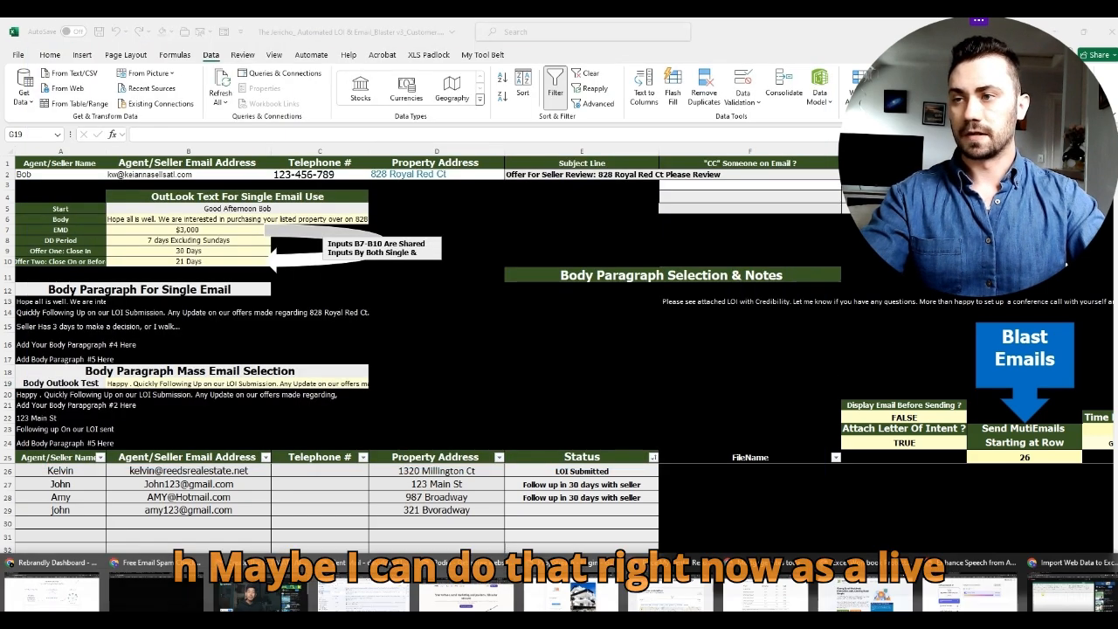
left_click(375, 600)
left_click(815, 208)
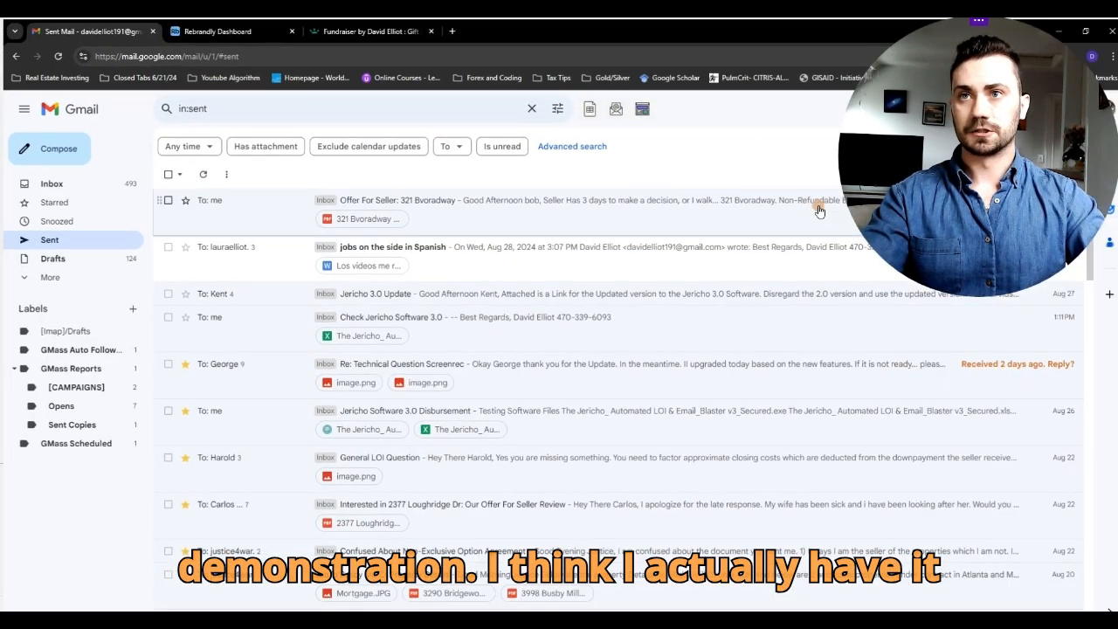
left_click(83, 183)
left_click(80, 239)
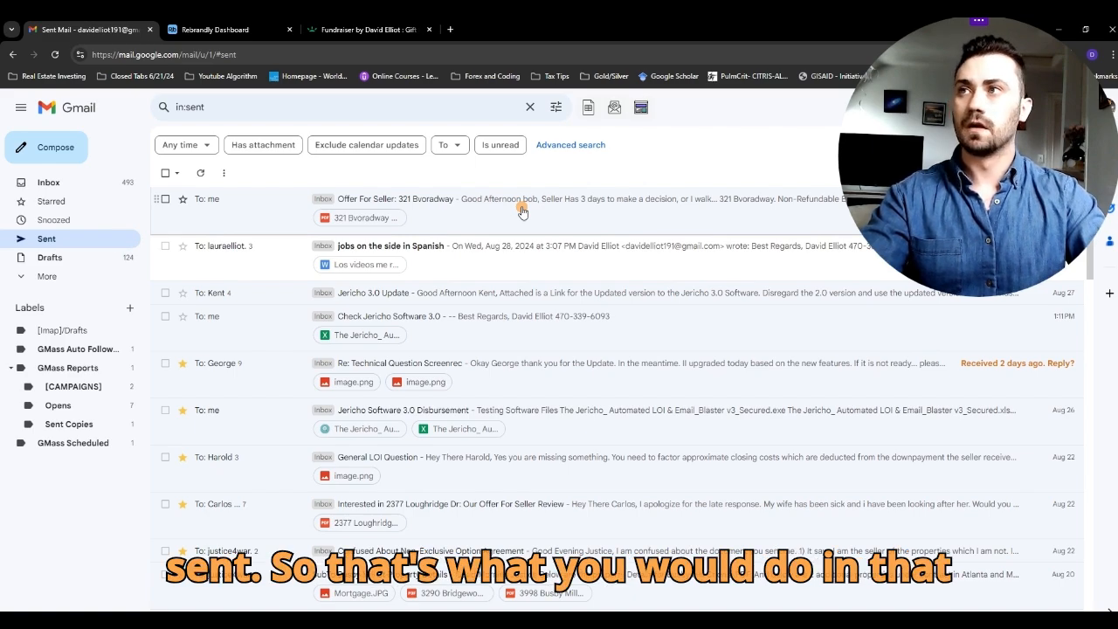
left_click_drag(654, 29, 420, 212)
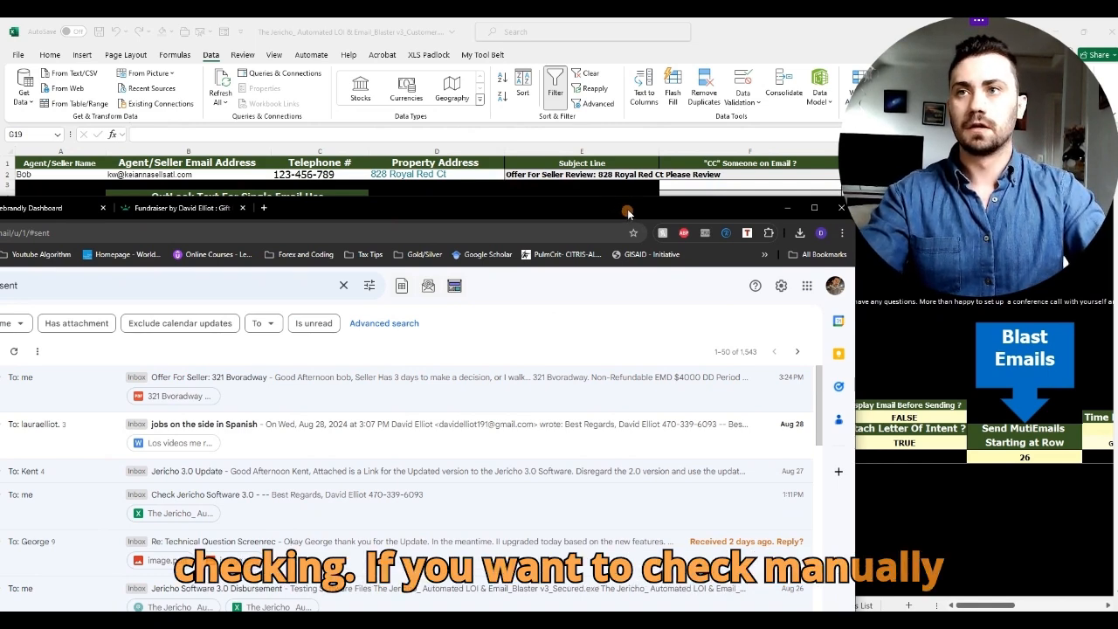
left_click_drag(627, 214, 578, 222)
Step: Return to the workbook, check cells F17 to F18, then open the SubTo Letter Of Intent sheet
left_click(742, 220)
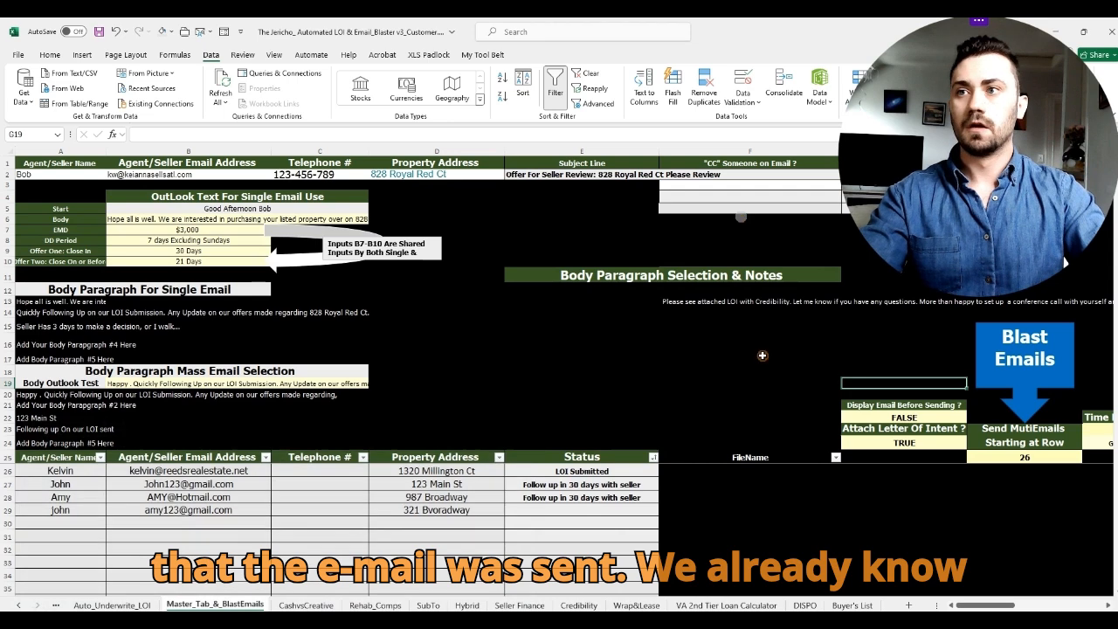
left_click(737, 353)
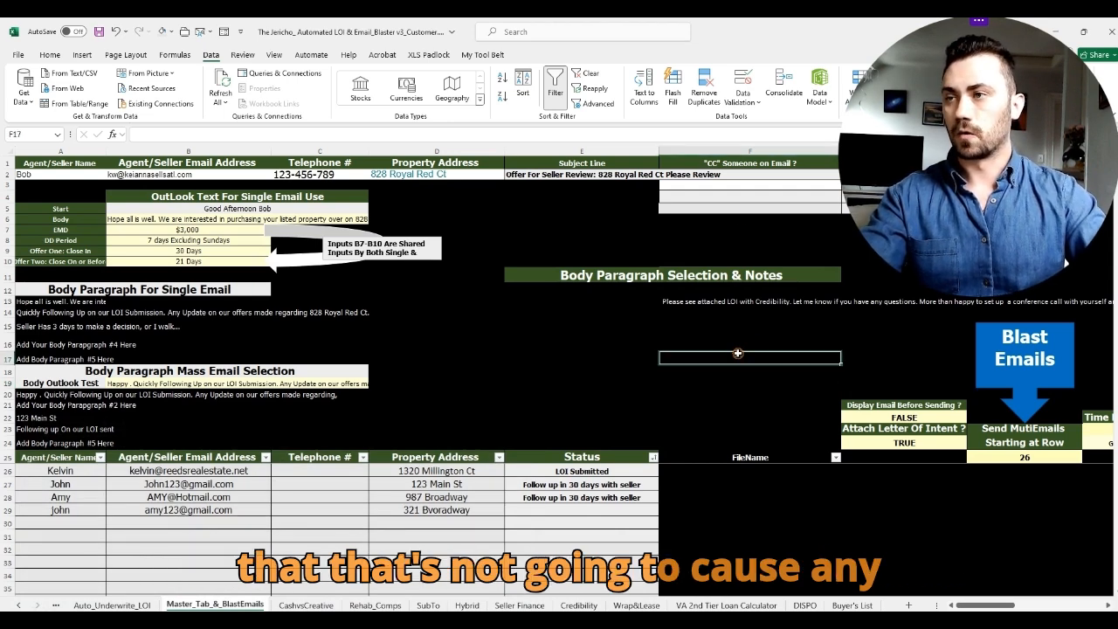
left_click(634, 370)
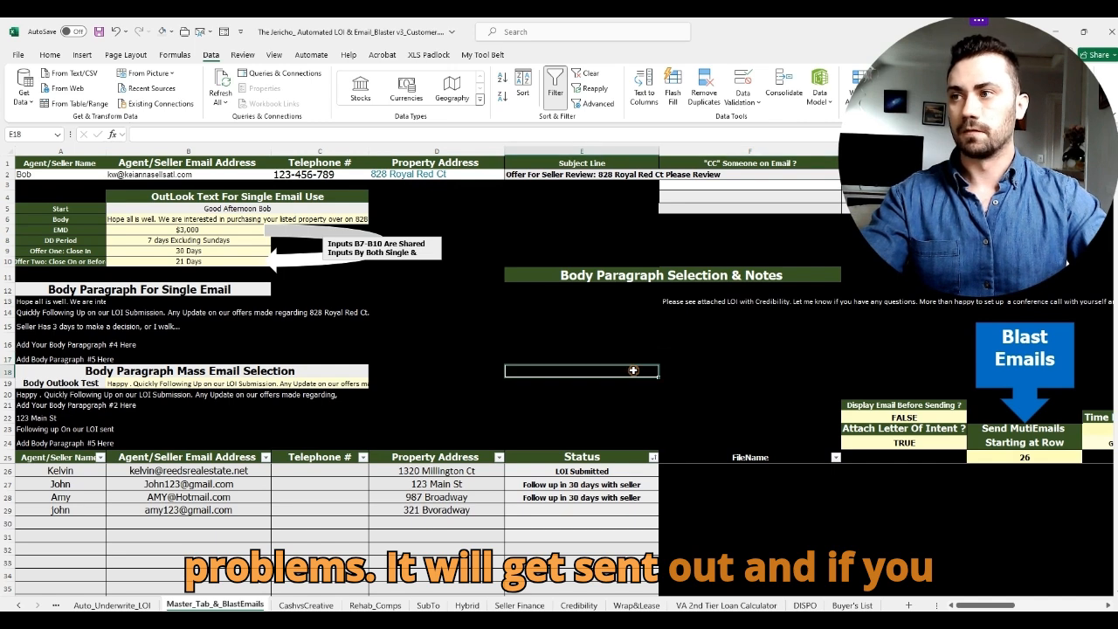
key("Right")
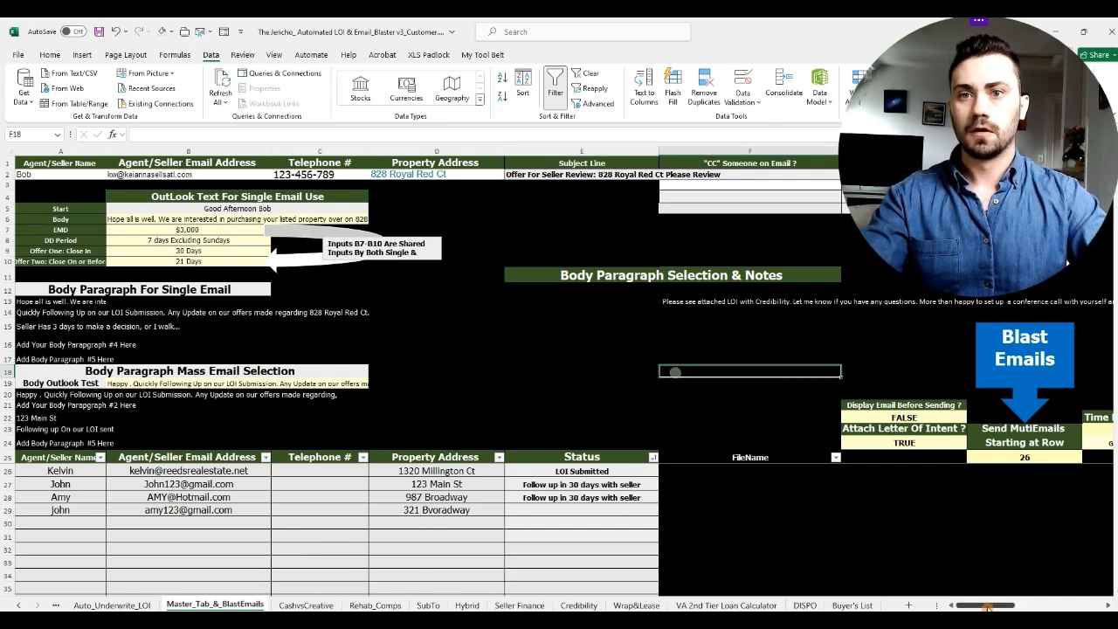
mouse_move(988, 606)
left_mouse_down()
mouse_move(1014, 606)
mouse_move(981, 603)
left_mouse_up()
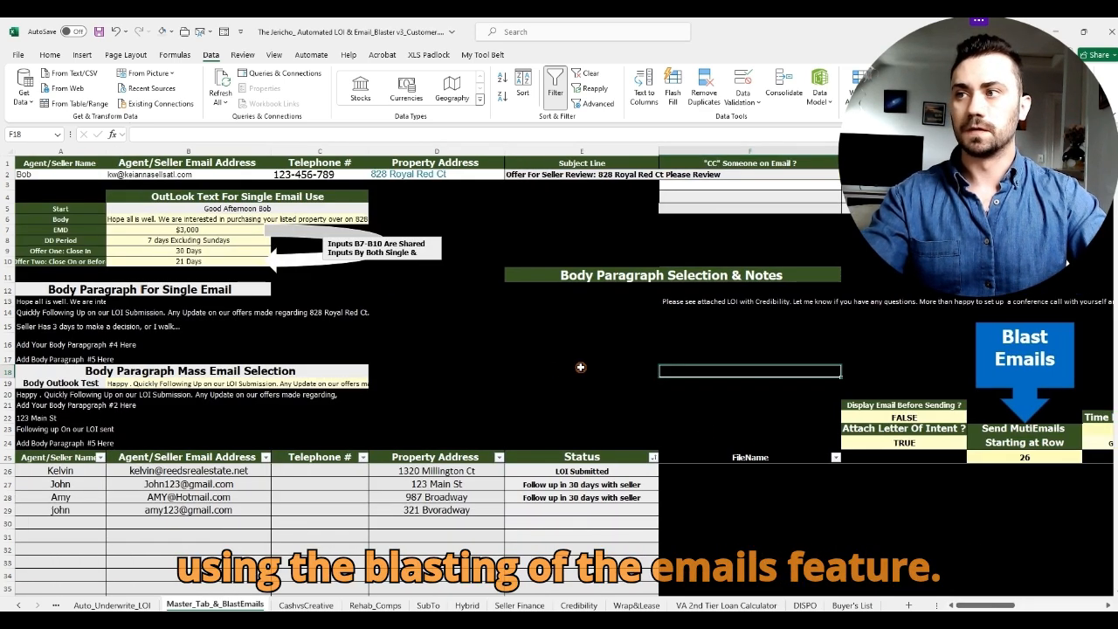
left_click(428, 605)
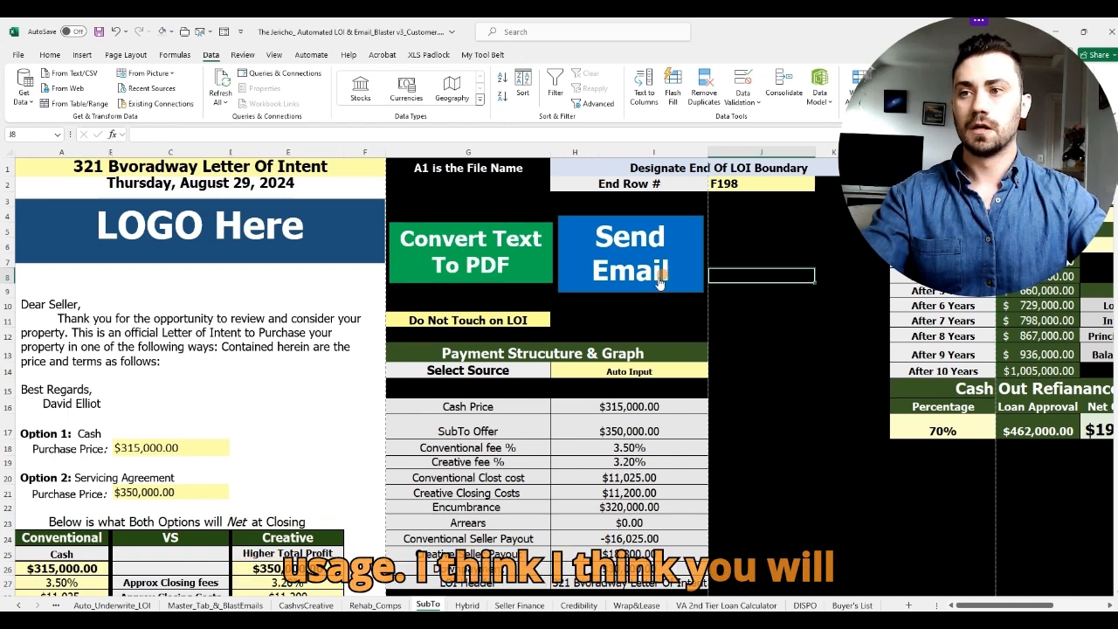
Step: Flip through the Hybrid, Seller Finance, SubTo and Auto_Underwrite_LOI sheets, ending on Master_Tab_&_BlastEmails
left_click(467, 605)
left_click(511, 604)
left_click(437, 605)
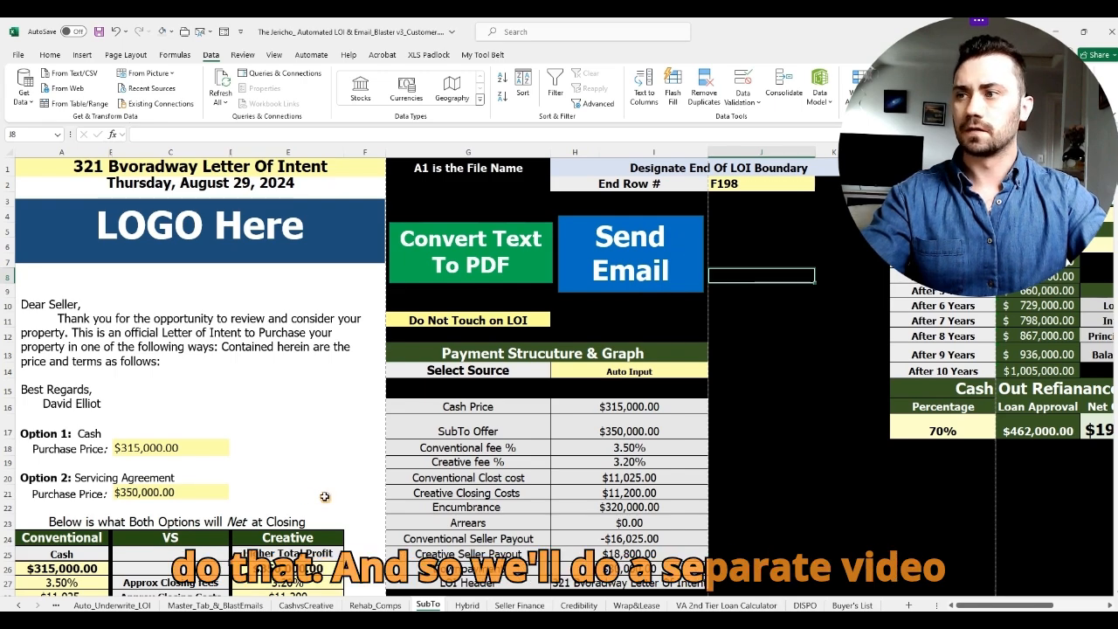
left_click(136, 605)
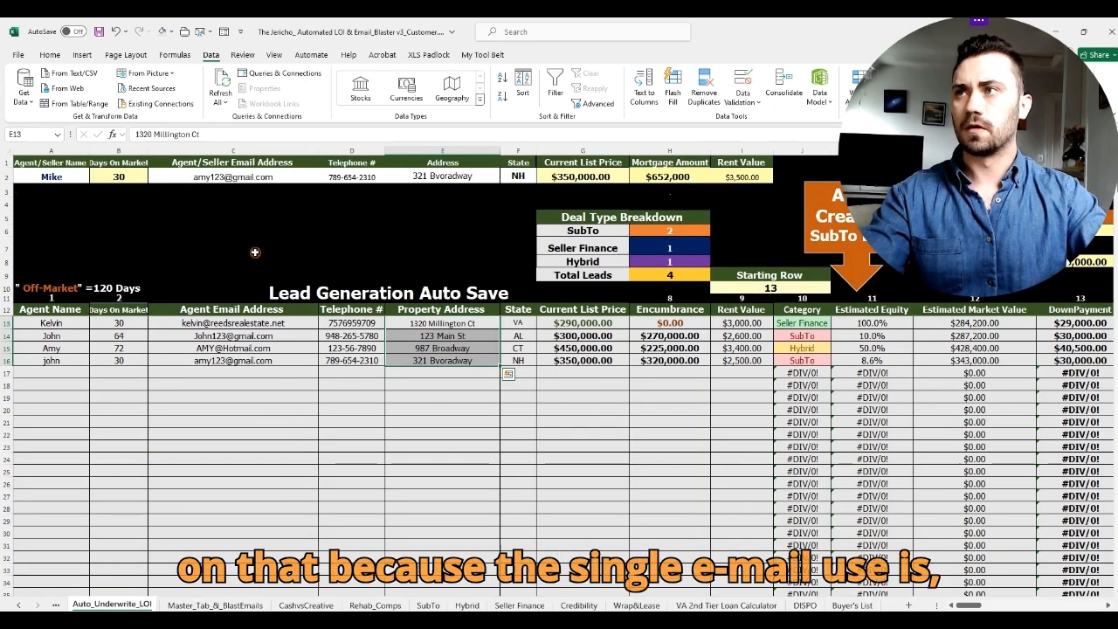
left_click(179, 605)
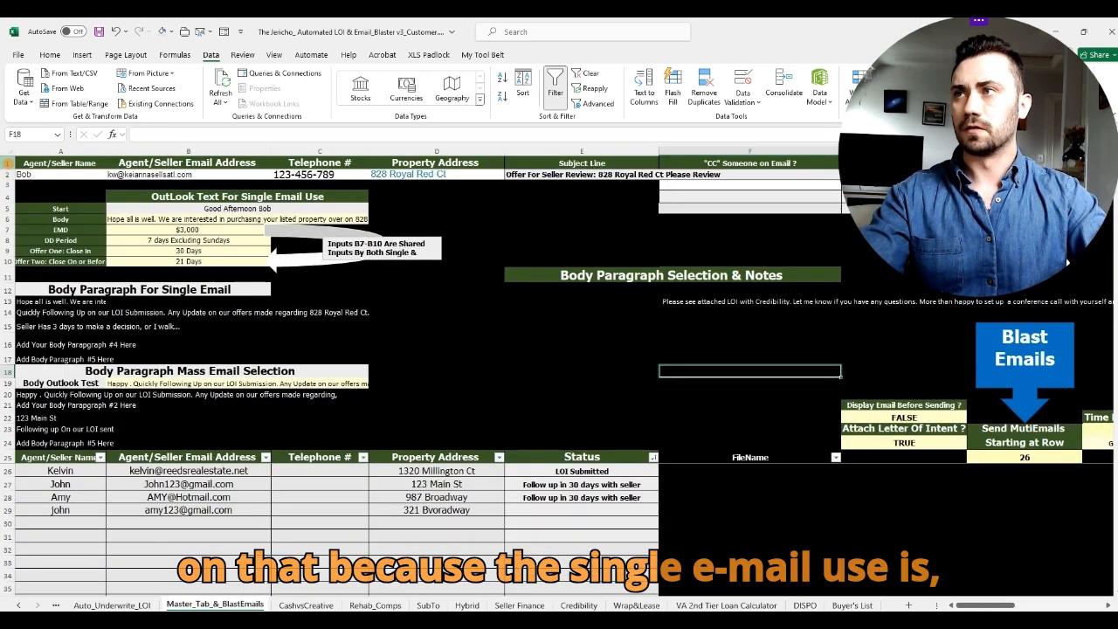
left_click(9, 173)
left_click_drag(11, 175, 15, 261)
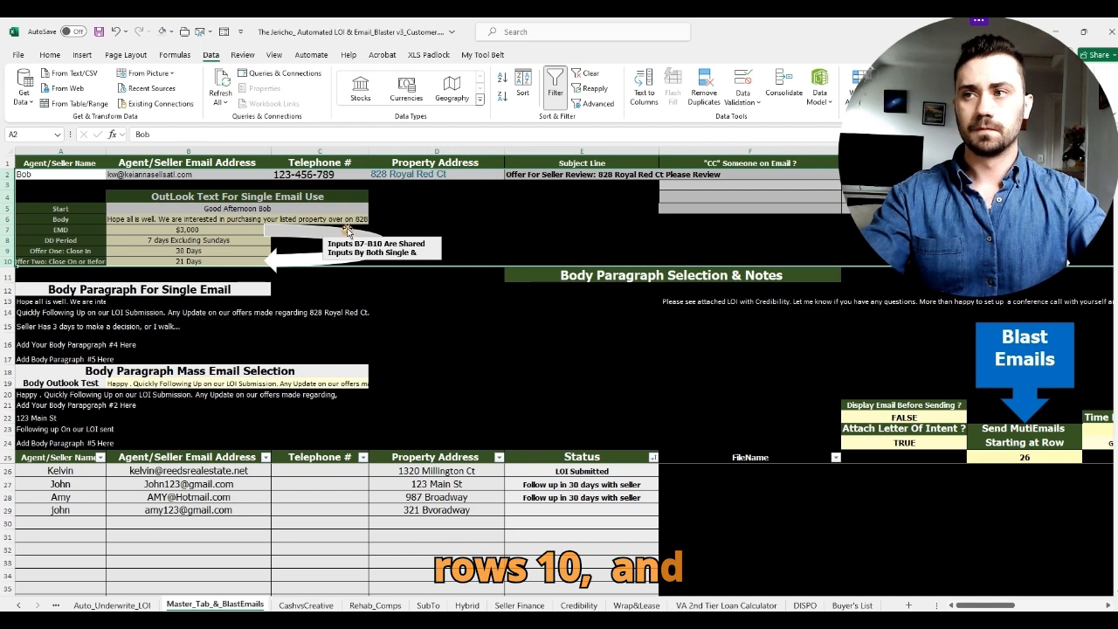
left_click_drag(8, 384, 9, 444)
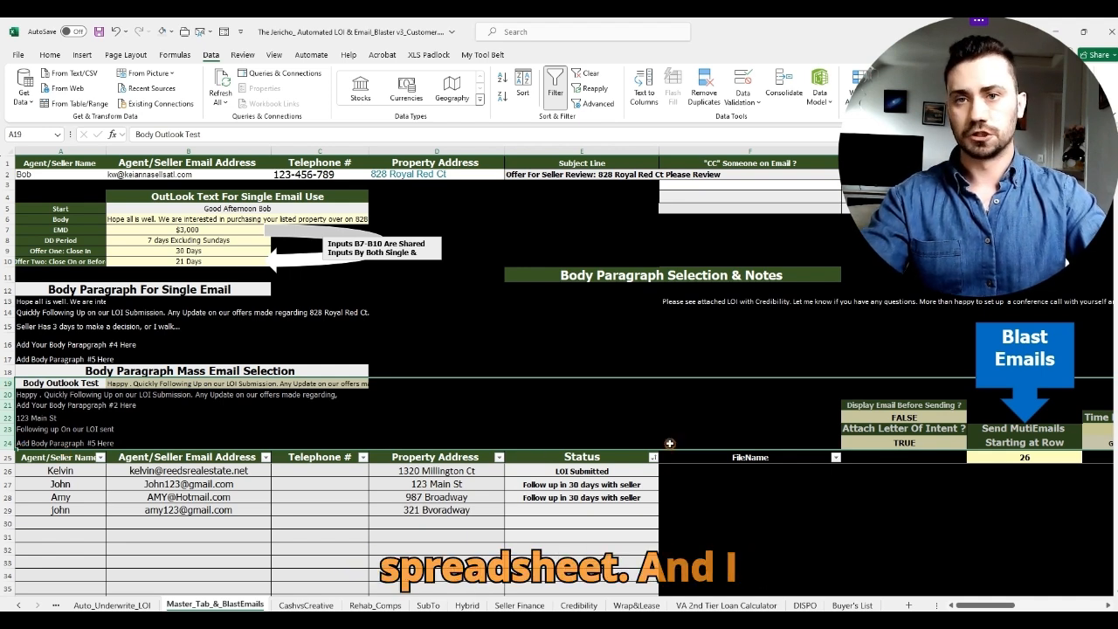
left_click(807, 368)
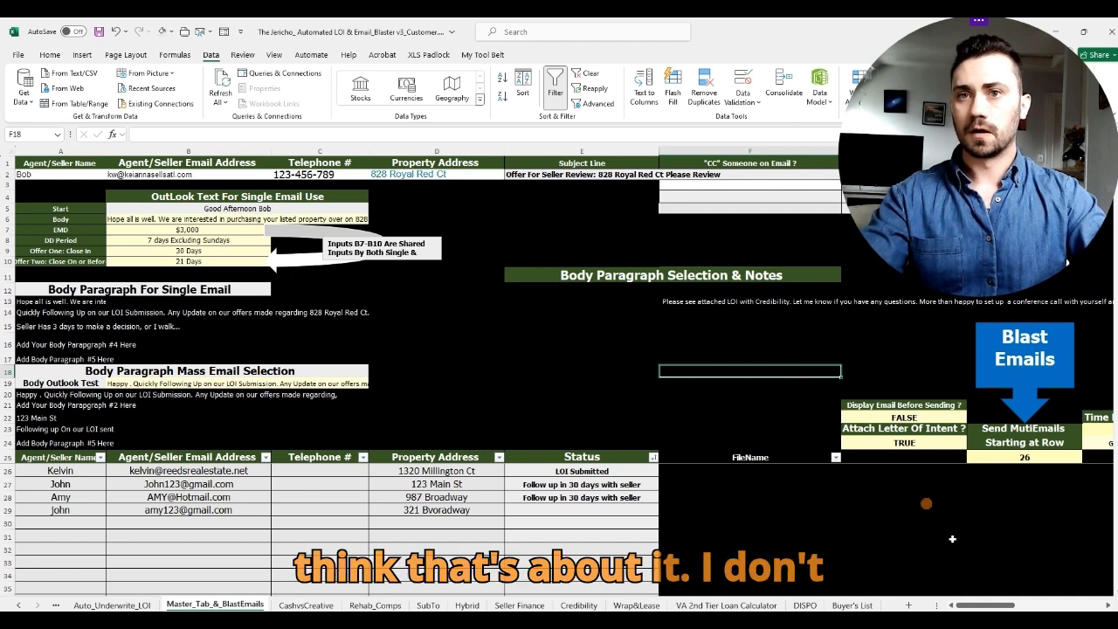
left_click_drag(970, 605, 946, 605)
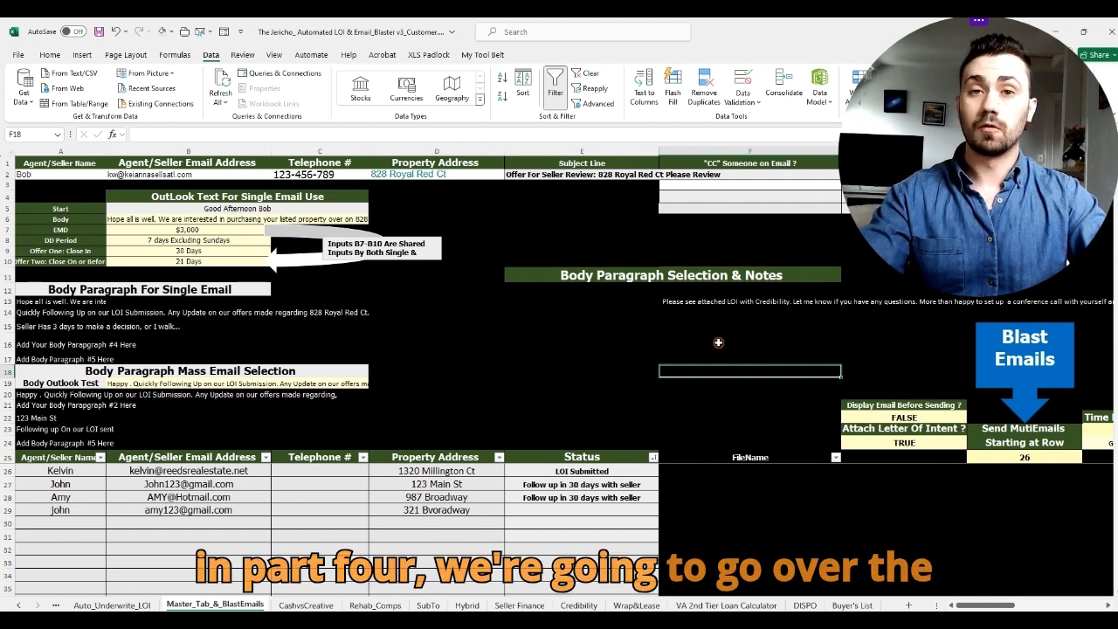
left_click(321, 604)
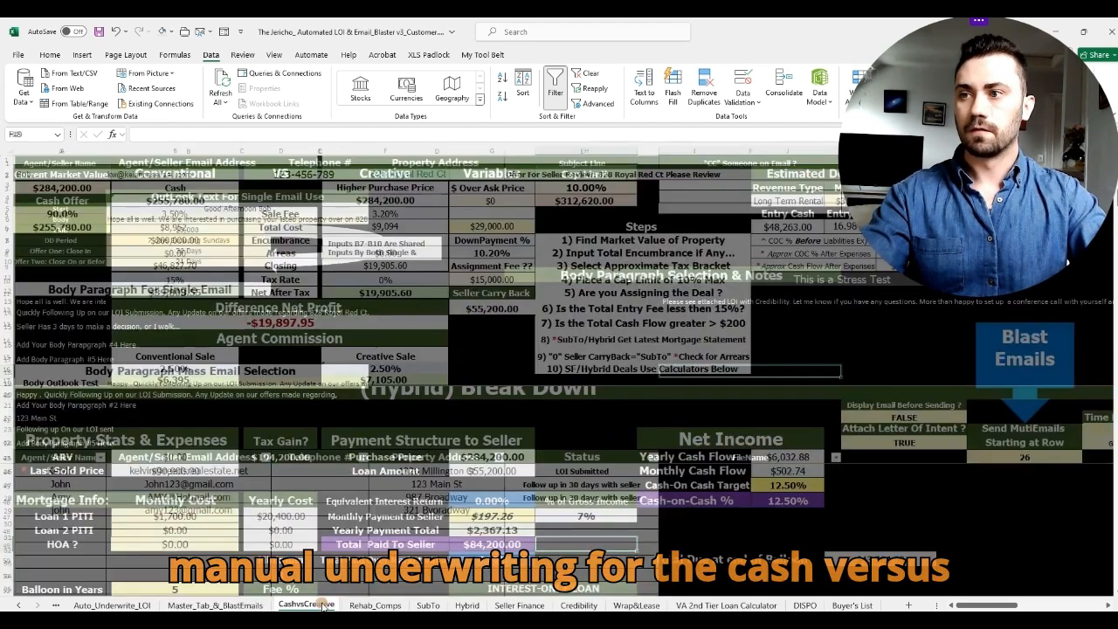
scroll(514, 410, "up", 5)
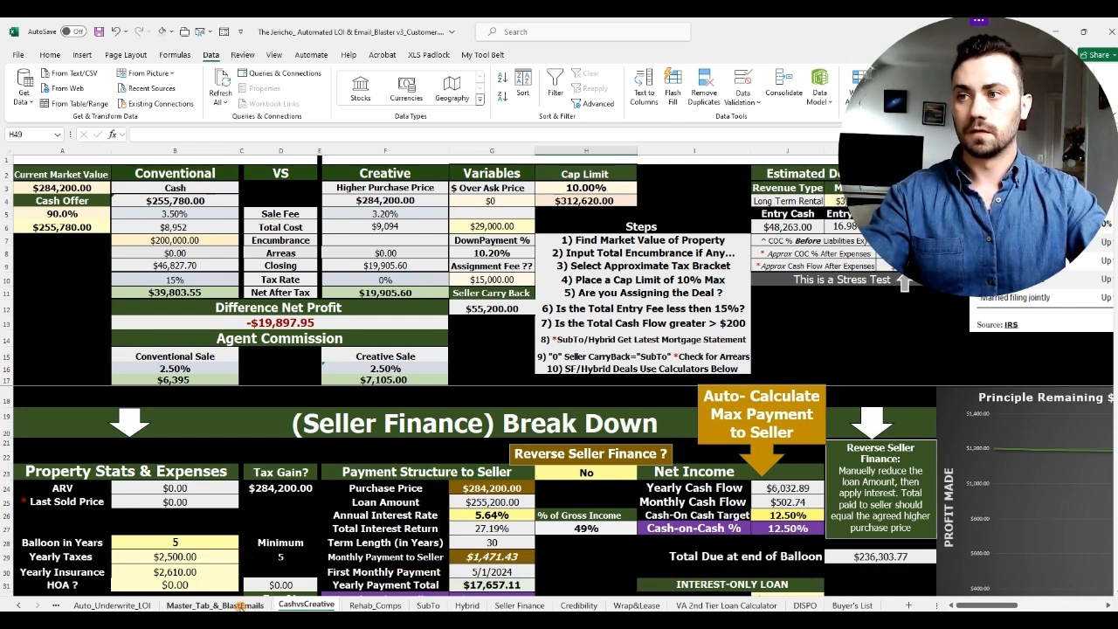
left_click(238, 604)
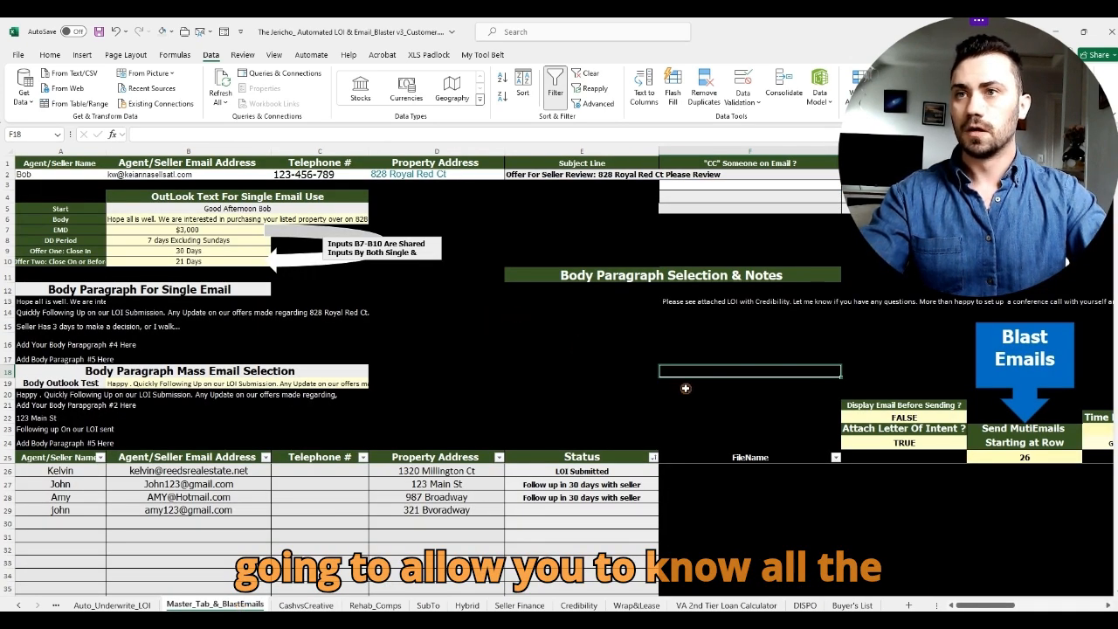